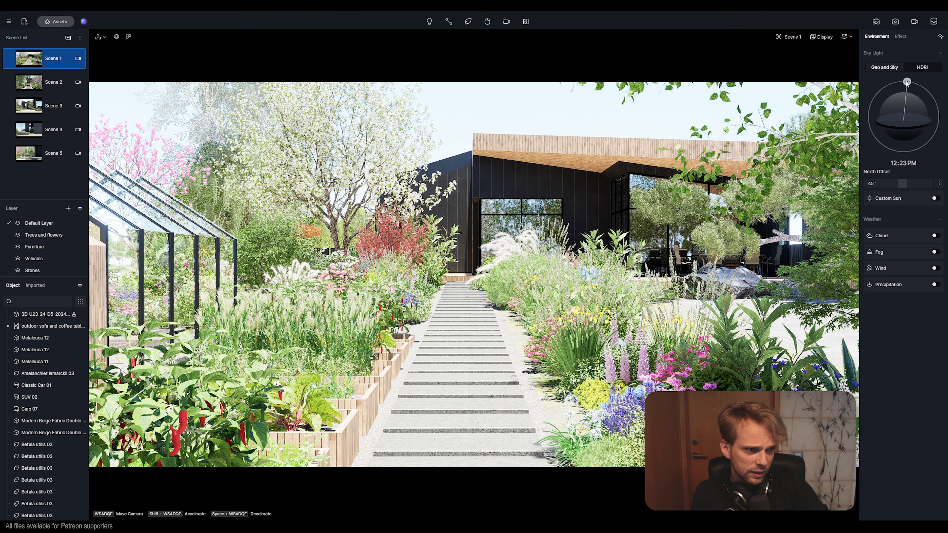
Step: Move the sun to 2:40 PM, then apply the green-lawn Exterior-Cloudy environment preset from the D5 Curated collection to Scene 1
{"action": "left_click_drag", "start_coordinate": [907, 81], "coordinate": [926, 89]}
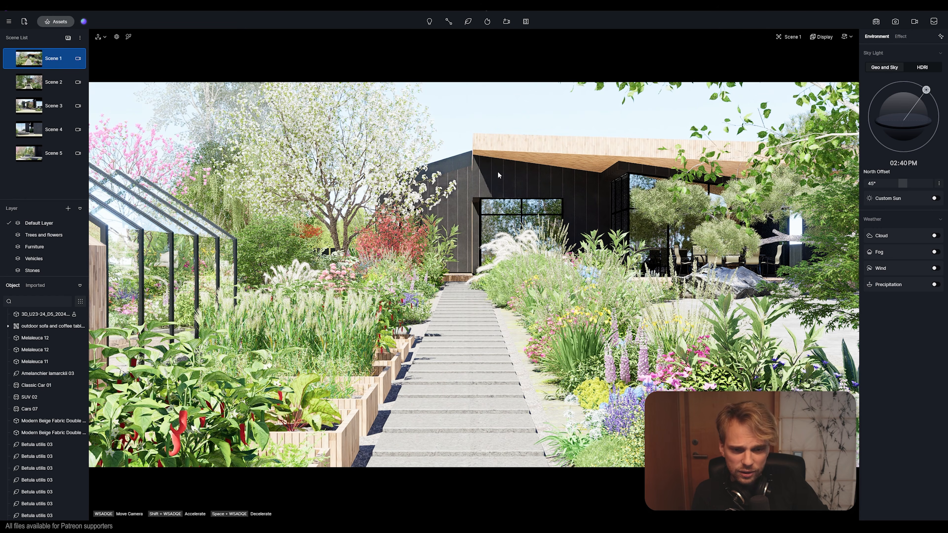
{"action": "left_click", "coordinate": [84, 22]}
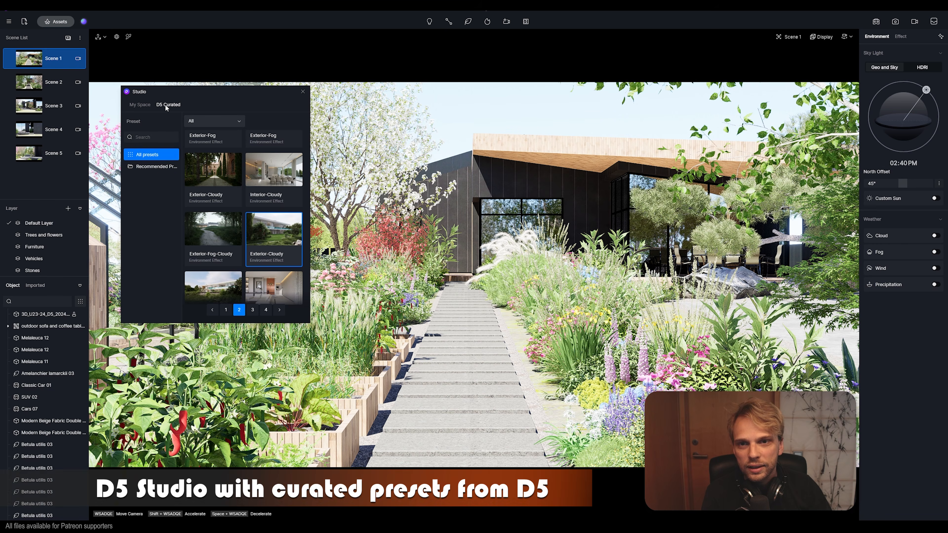
{"action": "scroll", "coordinate": [201, 198], "scroll_direction": "up", "scroll_amount": 3}
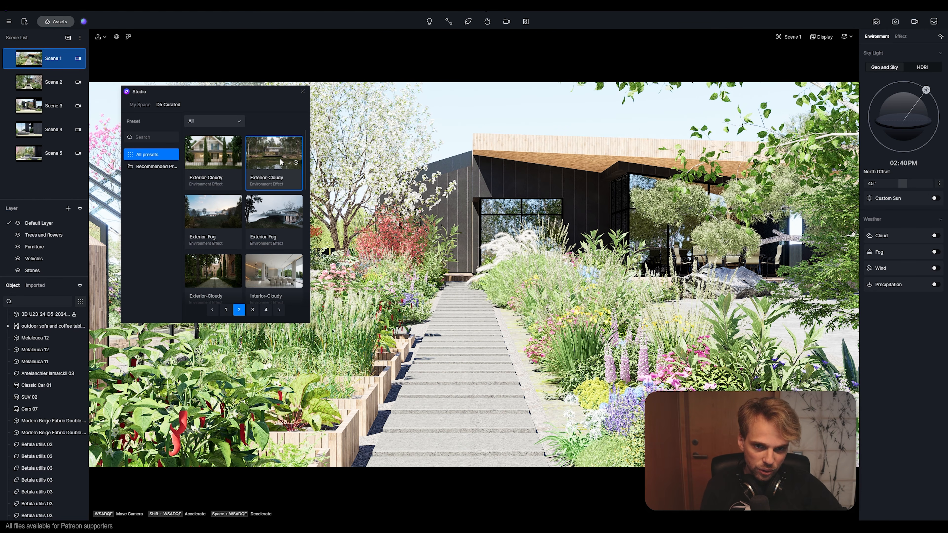
{"action": "scroll", "coordinate": [228, 265], "scroll_direction": "down", "scroll_amount": 2}
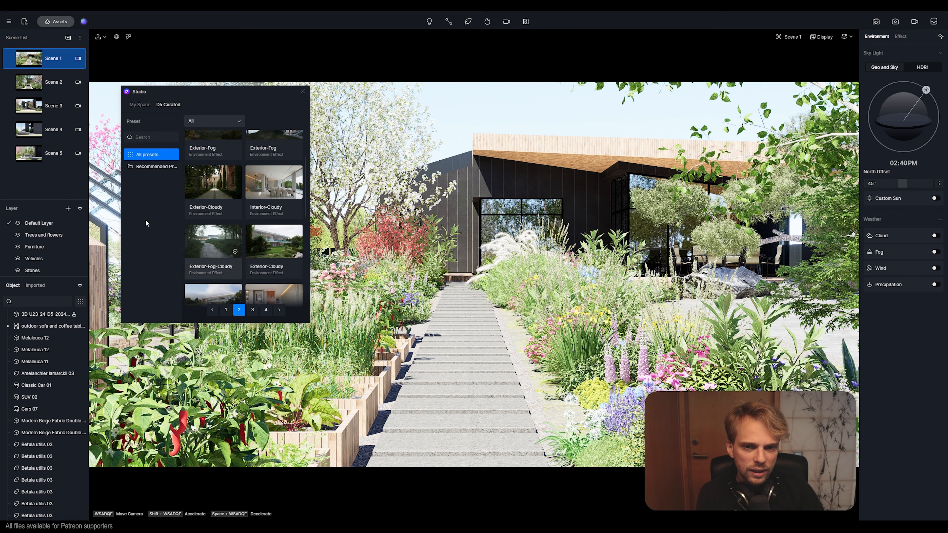
{"action": "scroll", "coordinate": [236, 241], "scroll_direction": "down", "scroll_amount": 2}
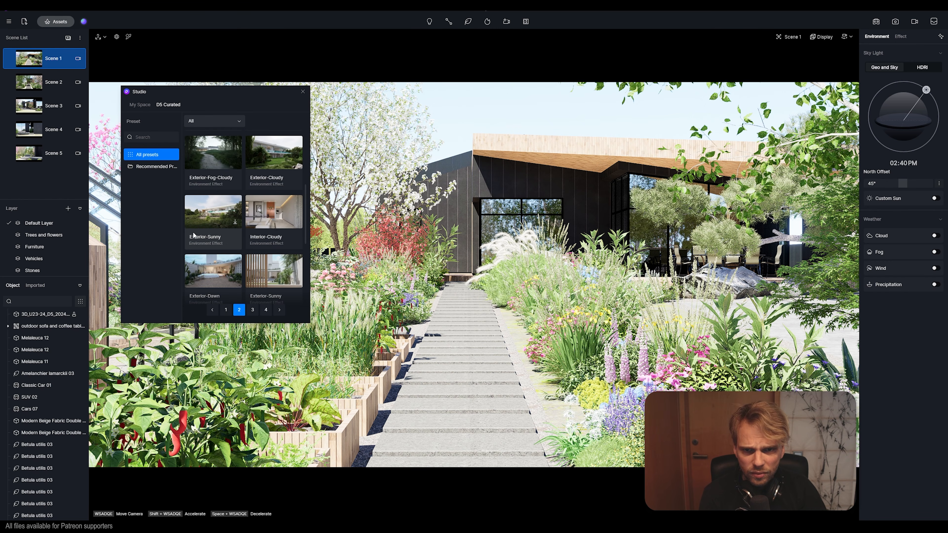
{"action": "scroll", "coordinate": [207, 220], "scroll_direction": "up", "scroll_amount": 1}
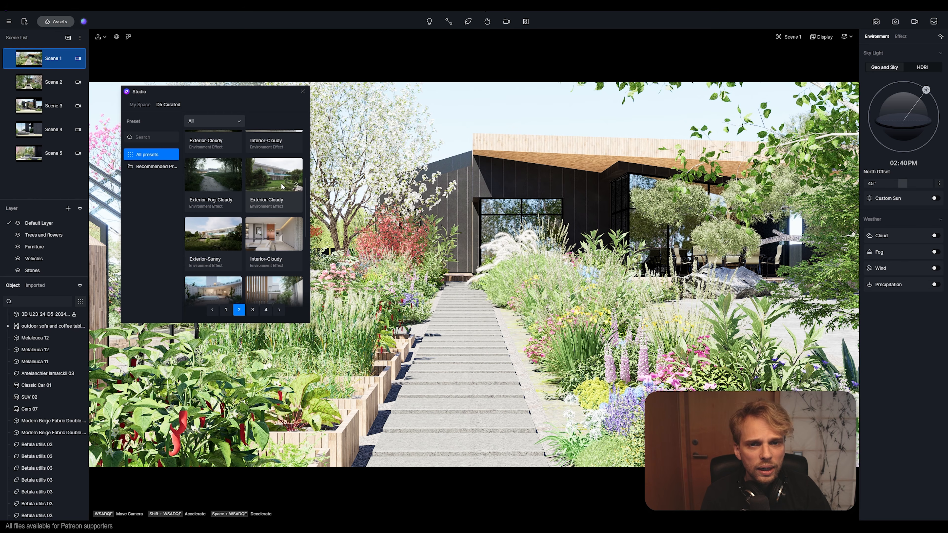
{"action": "left_click", "coordinate": [293, 200]}
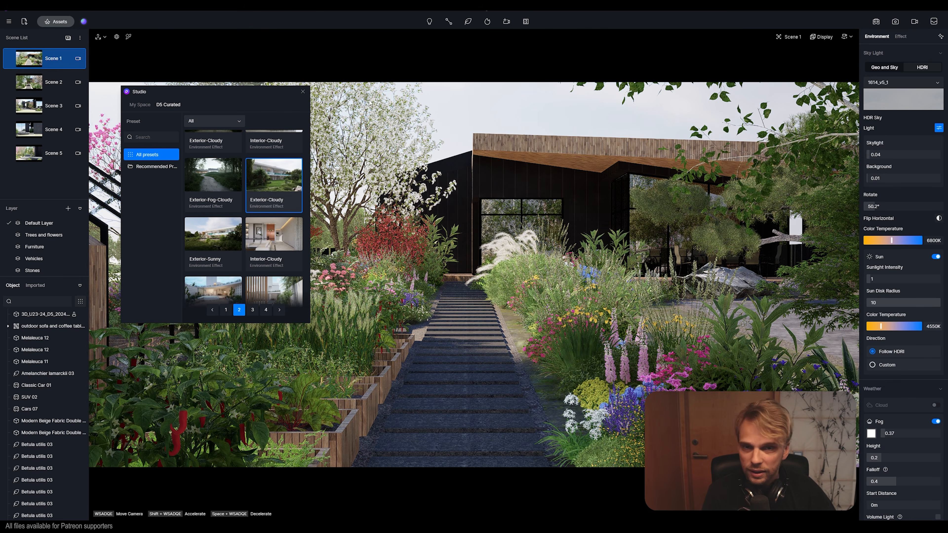
{"action": "left_click", "coordinate": [303, 91]}
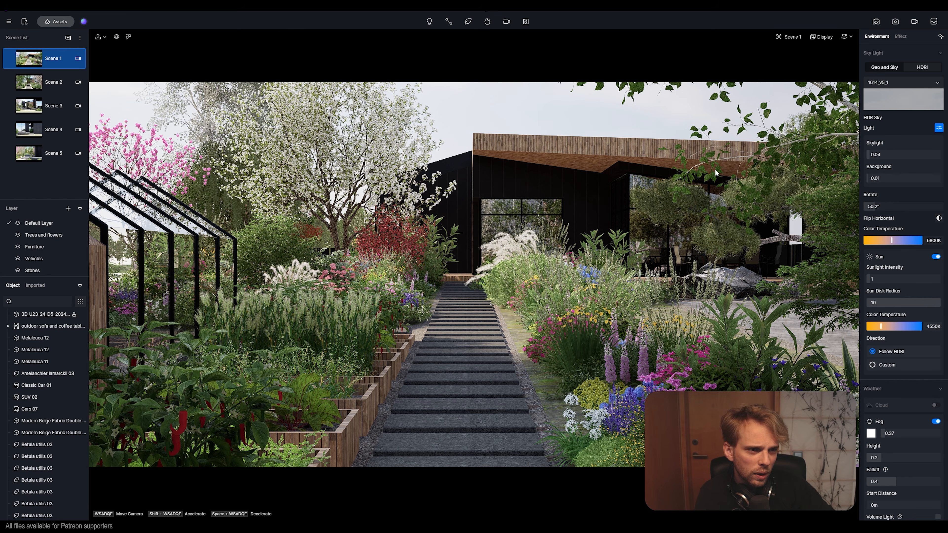
Step: Set the HDR sky's background to 0.02 and its color temperature to 7300K, with the sun's color temperature at 5550K
{"action": "left_click_drag", "start_coordinate": [897, 181], "coordinate": [897, 181]}
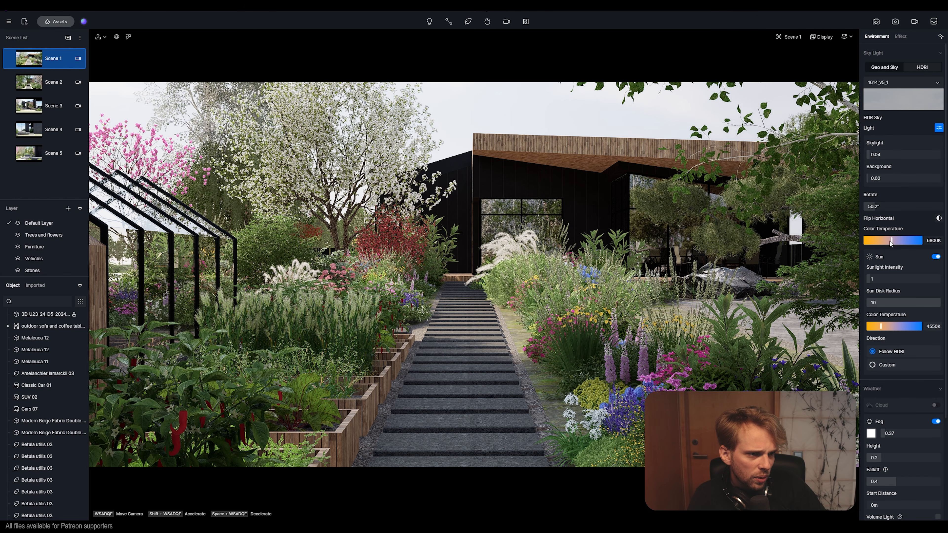
{"action": "left_click_drag", "start_coordinate": [892, 239], "coordinate": [895, 240]}
{"action": "left_click_drag", "start_coordinate": [881, 326], "coordinate": [886, 327]}
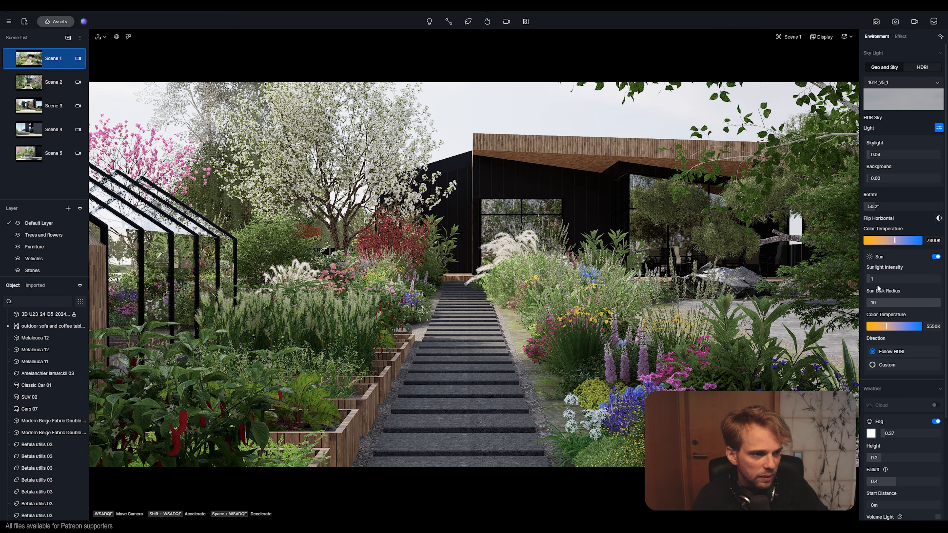
Step: Set the sunlight intensity to 0.5 and rotate the HDR sky to about 218.3°
{"action": "left_click", "coordinate": [892, 280]}
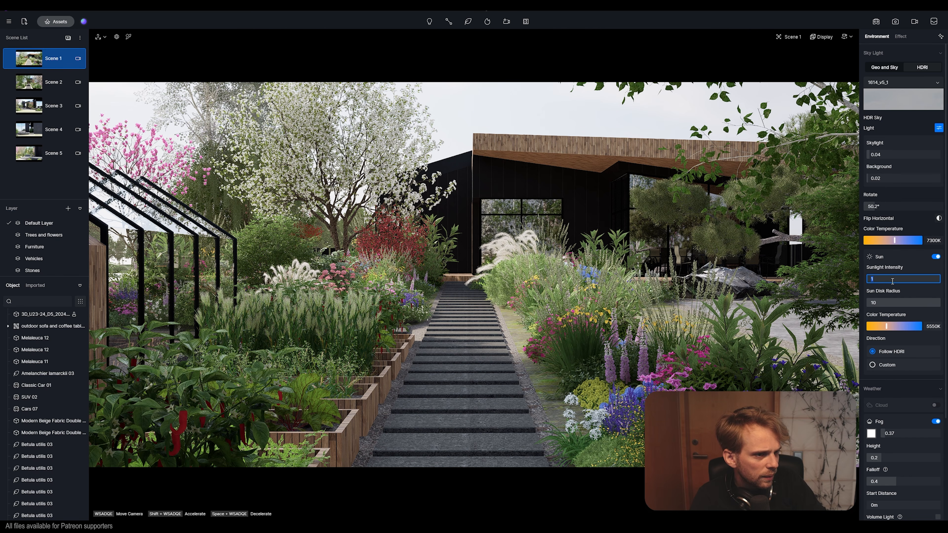
{"action": "type", "text": "0.5"}
{"action": "key", "text": "Return"}
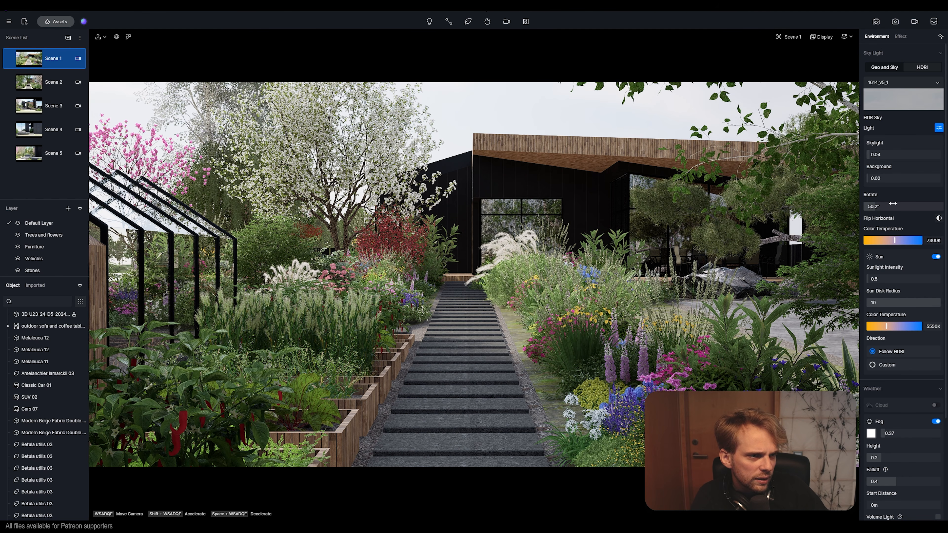
{"action": "left_click_drag", "start_coordinate": [893, 203], "coordinate": [913, 210]}
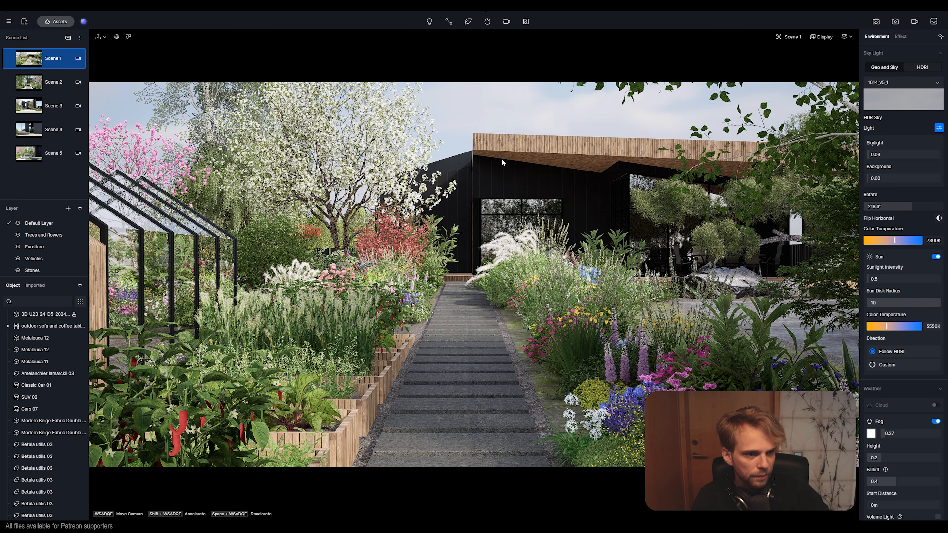
Step: Enable volume light for the fog with scattering 0.5 and set the fog density to about 1.45
{"action": "scroll", "coordinate": [917, 385], "scroll_direction": "down", "scroll_amount": 4}
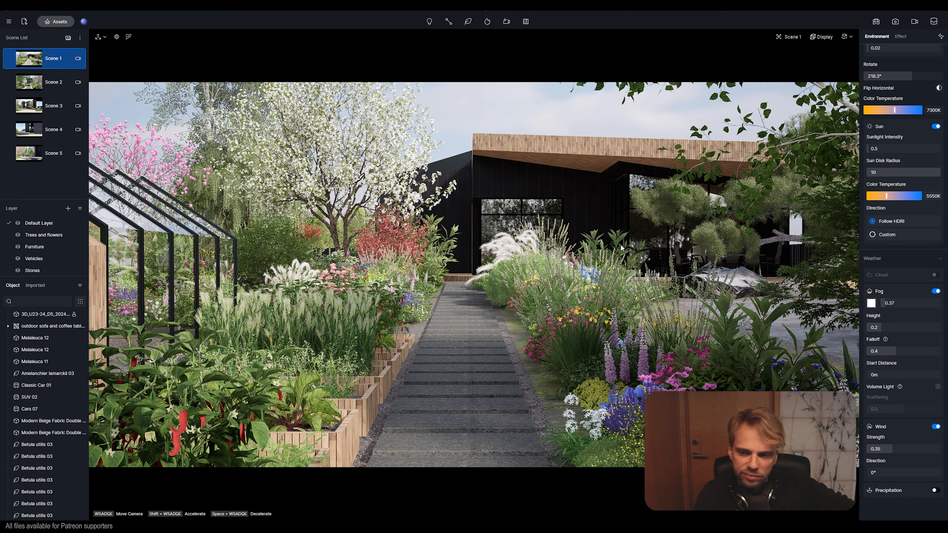
{"action": "left_click_drag", "start_coordinate": [885, 303], "coordinate": [910, 306]}
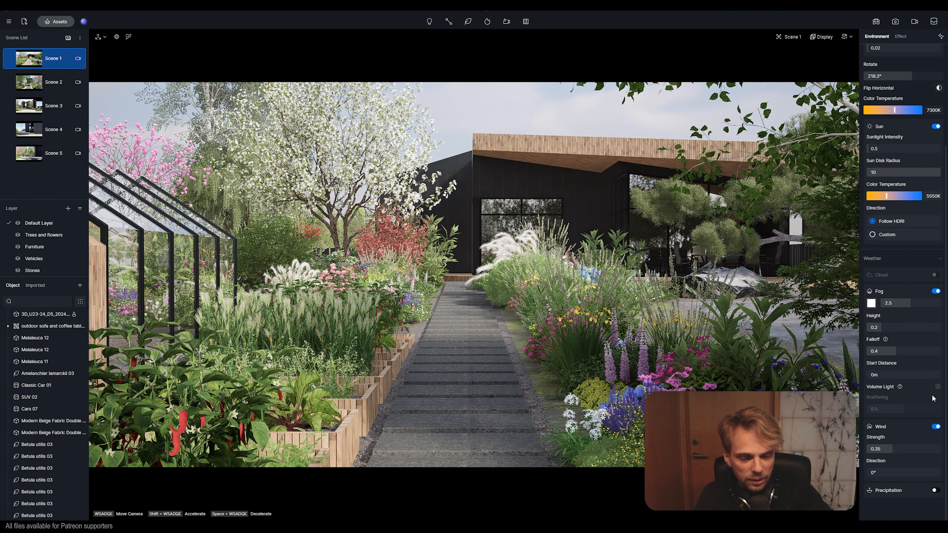
{"action": "left_click", "coordinate": [938, 386]}
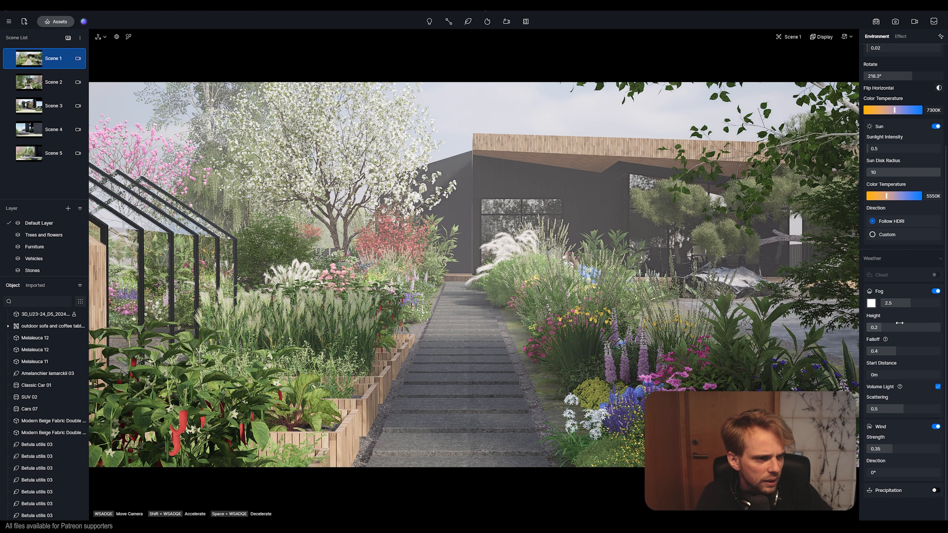
{"action": "left_click_drag", "start_coordinate": [908, 301], "coordinate": [509, 258]}
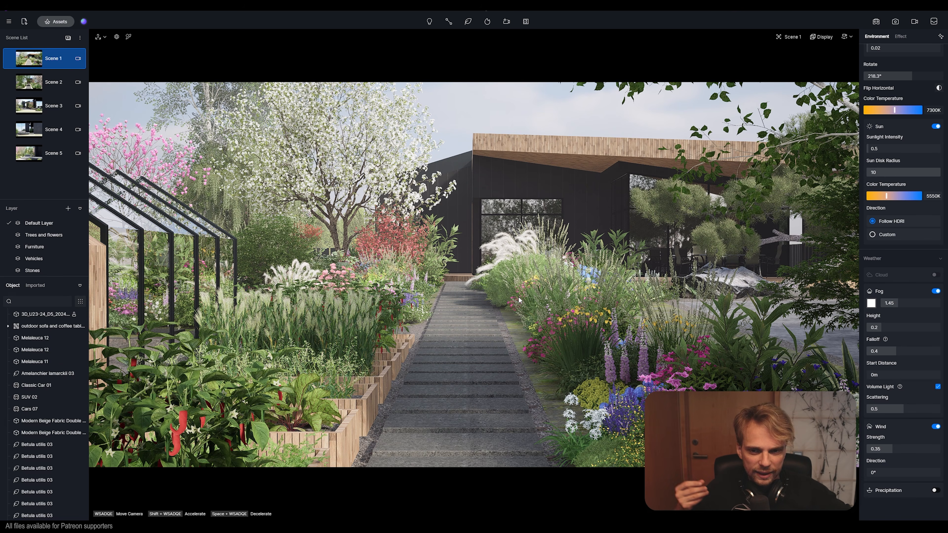
Step: Try precipitation on Scene 1 and switch it off again
{"action": "left_click", "coordinate": [936, 490]}
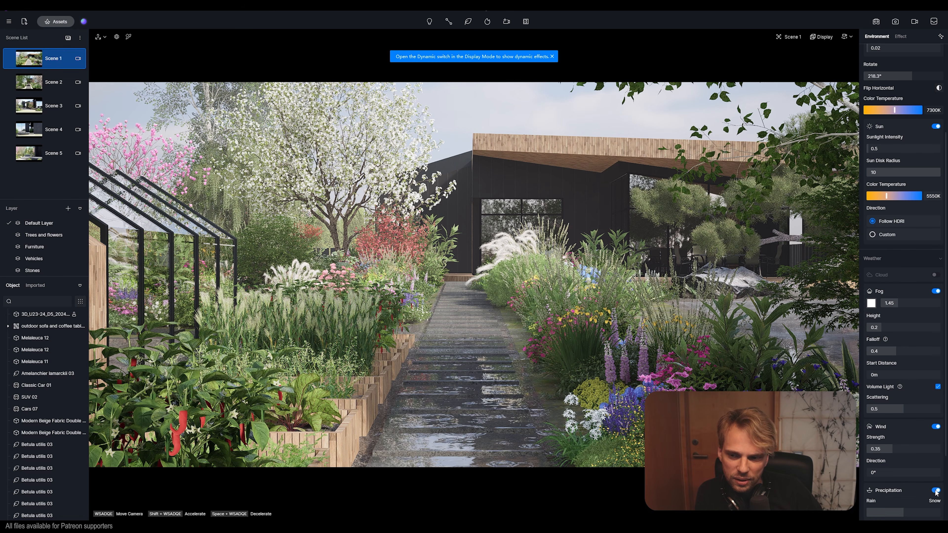
{"action": "left_click", "coordinate": [936, 491]}
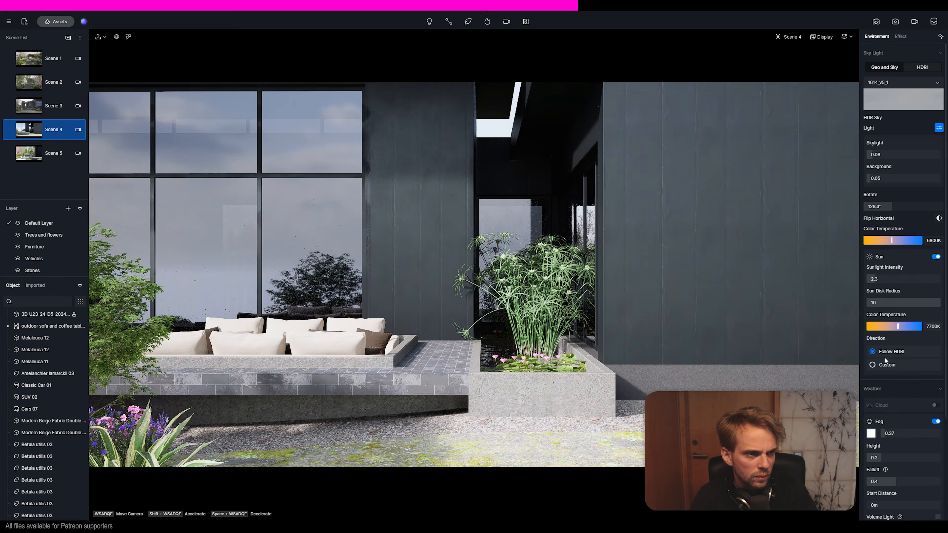
Step: In Scene 4, enable the fog's volume light and set the sky to skylight 0.05, background 0.03 and rotation 213.3°
{"action": "left_click", "coordinate": [938, 450]}
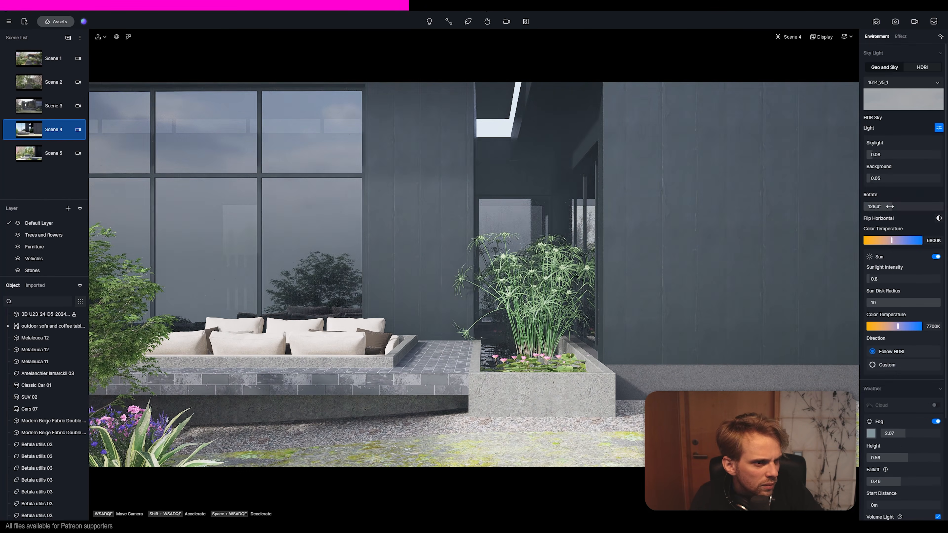
{"action": "left_click_drag", "start_coordinate": [890, 206], "coordinate": [911, 226]}
{"action": "left_click_drag", "start_coordinate": [893, 179], "coordinate": [891, 179]}
{"action": "left_click_drag", "start_coordinate": [895, 155], "coordinate": [892, 155]}
{"action": "left_click_drag", "start_coordinate": [908, 207], "coordinate": [910, 208]}
Step: Adjust the placement of the tall umbrella plant in Scene 4's concrete planter and tune the sunlight intensity
{"action": "left_click", "coordinate": [534, 298]}
{"action": "left_click_drag", "start_coordinate": [502, 336], "coordinate": [515, 342]}
{"action": "left_click", "coordinate": [741, 383]}
{"action": "left_click", "coordinate": [898, 277]}
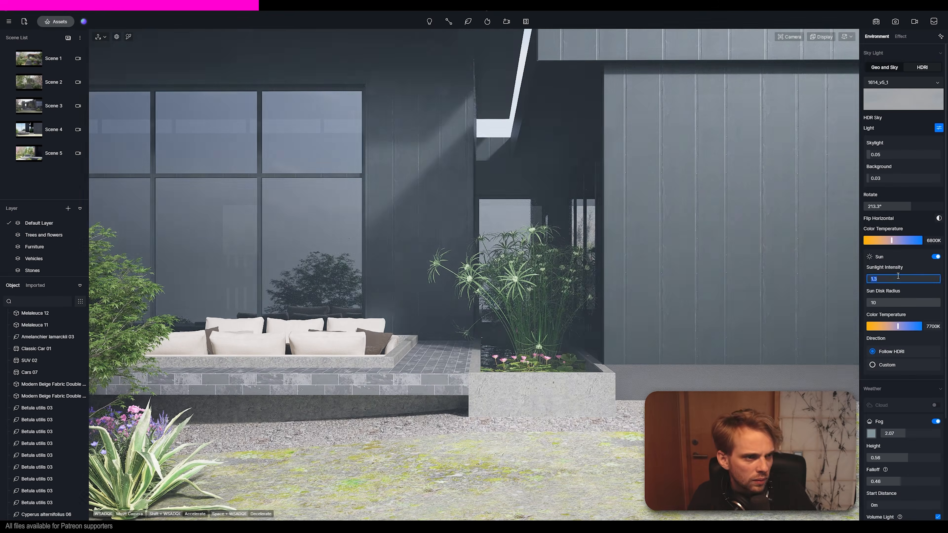
{"action": "left_click", "coordinate": [532, 299]}
Step: Switch Scene 5's sky light to HDRI and fine-tune its skylight, background and sunlight intensity
{"action": "left_click", "coordinate": [45, 106]}
{"action": "left_click", "coordinate": [45, 153]}
{"action": "left_click", "coordinate": [922, 68]}
{"action": "left_click_drag", "start_coordinate": [890, 155], "coordinate": [886, 154]}
{"action": "left_click_drag", "start_coordinate": [887, 178], "coordinate": [888, 179]}
{"action": "left_click_drag", "start_coordinate": [890, 279], "coordinate": [889, 279]}
Step: Enable volume light in Scene 5, adjust the fog density and sky rotation, and raise the scattering to its maximum
{"action": "scroll", "coordinate": [896, 433], "scroll_direction": "down", "scroll_amount": 1}
{"action": "left_click", "coordinate": [938, 473]}
{"action": "left_click_drag", "start_coordinate": [894, 389], "coordinate": [895, 390]}
{"action": "mouse_move", "coordinate": [882, 161]}
{"action": "left_mouse_down"}
{"action": "mouse_move", "coordinate": [922, 167]}
{"action": "mouse_move", "coordinate": [876, 164]}
{"action": "left_mouse_up"}
{"action": "left_click_drag", "start_coordinate": [894, 389], "coordinate": [905, 389]}
{"action": "scroll", "coordinate": [905, 430], "scroll_direction": "down", "scroll_amount": 1}
{"action": "left_click_drag", "start_coordinate": [904, 456], "coordinate": [941, 456]}
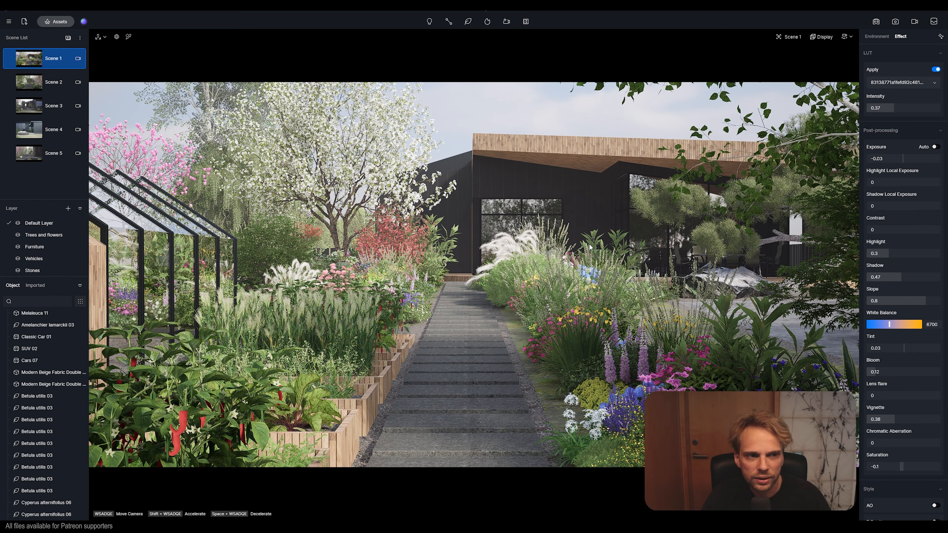
Step: Set Scene 1's post-processing exposure to -0.2 and its shadow local exposure to 0.5
{"action": "left_click", "coordinate": [901, 158]}
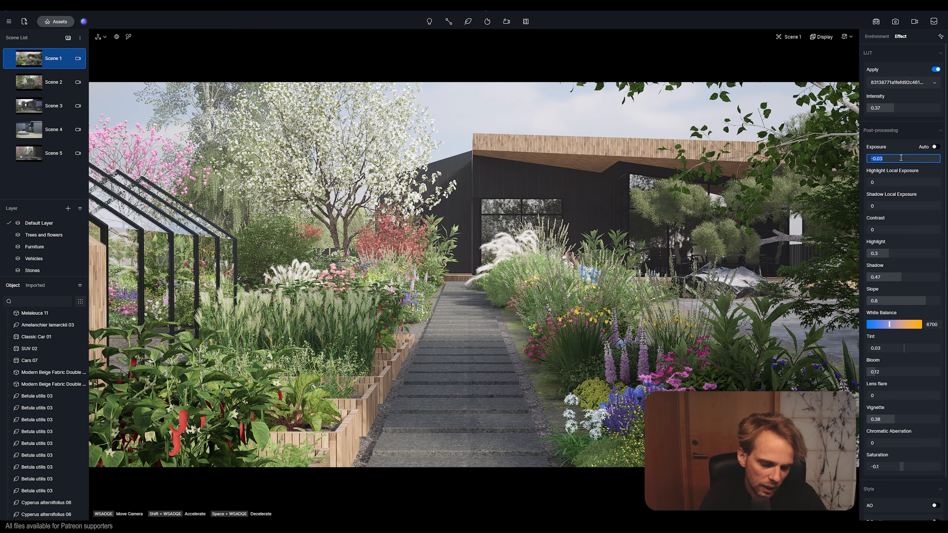
{"action": "type", "text": "-0"}
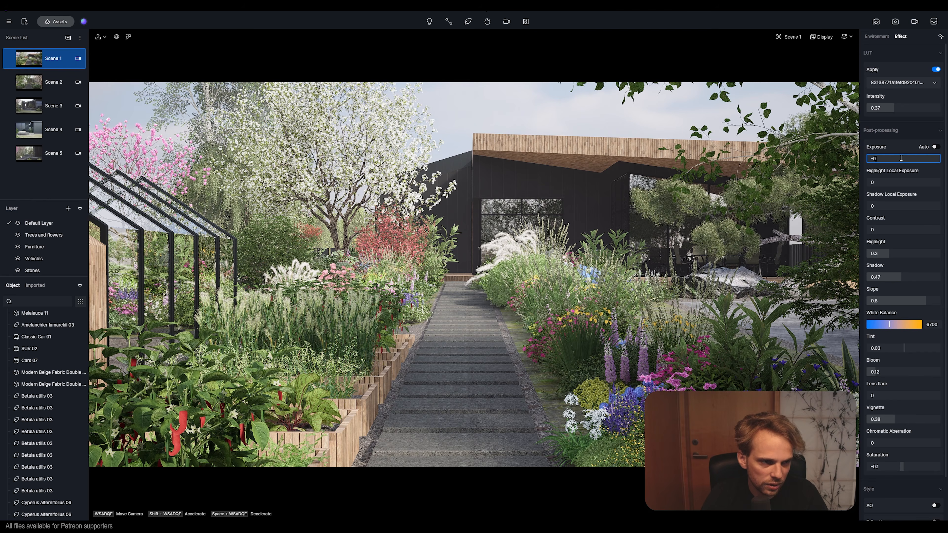
{"action": "type", "text": ".2"}
{"action": "key", "text": "Return"}
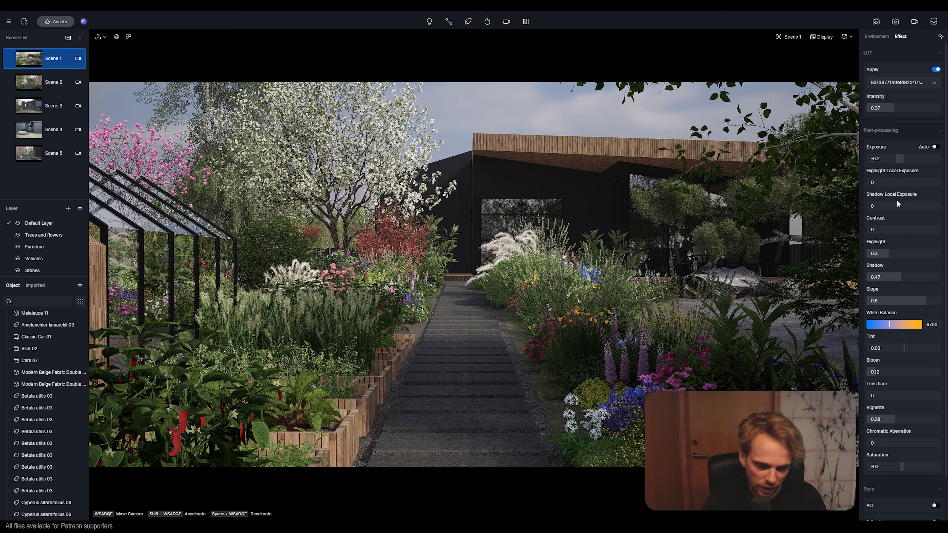
{"action": "left_click", "coordinate": [901, 207]}
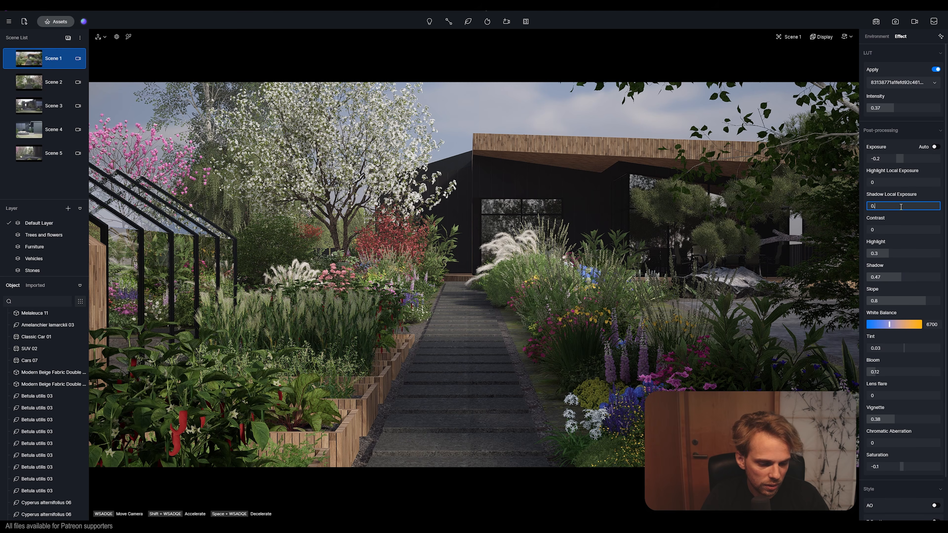
{"action": "key", "text": "Return"}
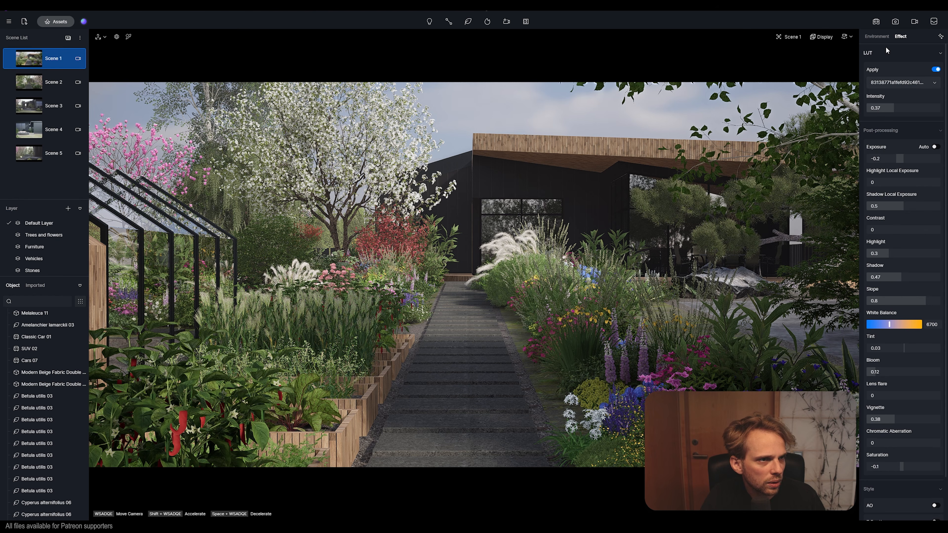
Step: Set the HDR sky's background brightness to 0.05 in Scene 1's environment settings
{"action": "left_click", "coordinate": [878, 36]}
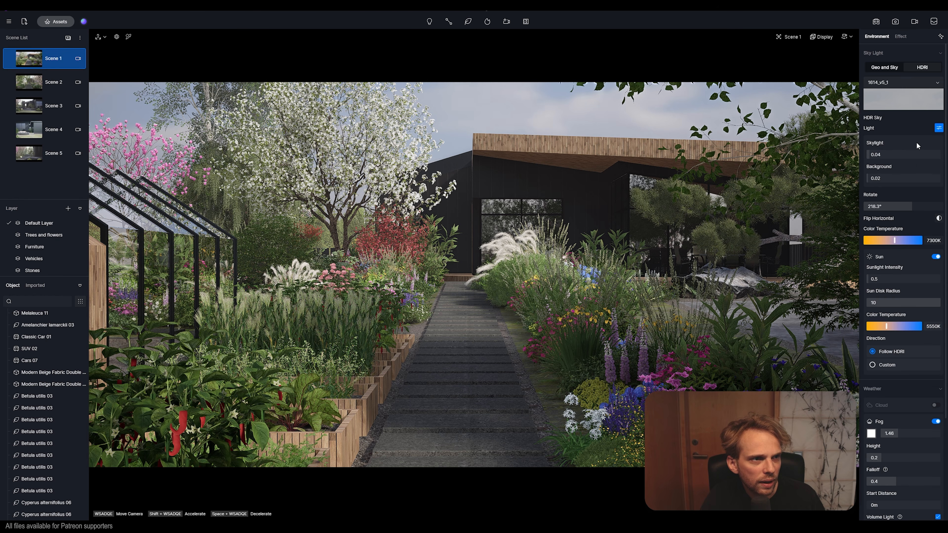
{"action": "left_click", "coordinate": [893, 178]}
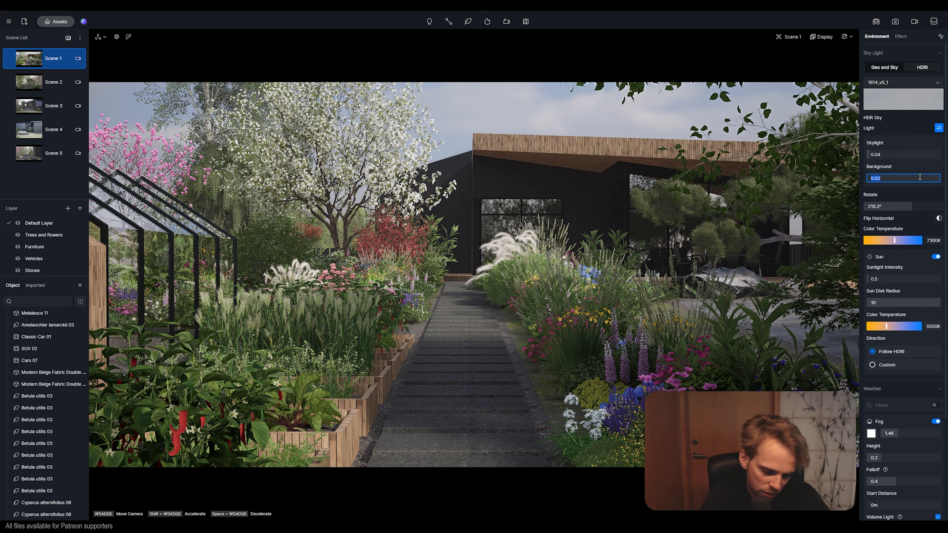
{"action": "type", "text": "0.05"}
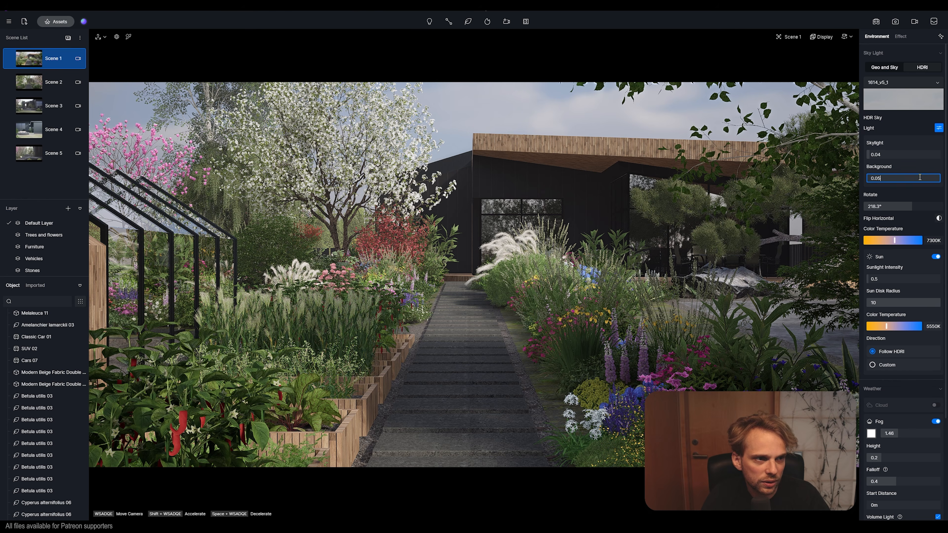
{"action": "key", "text": "Return"}
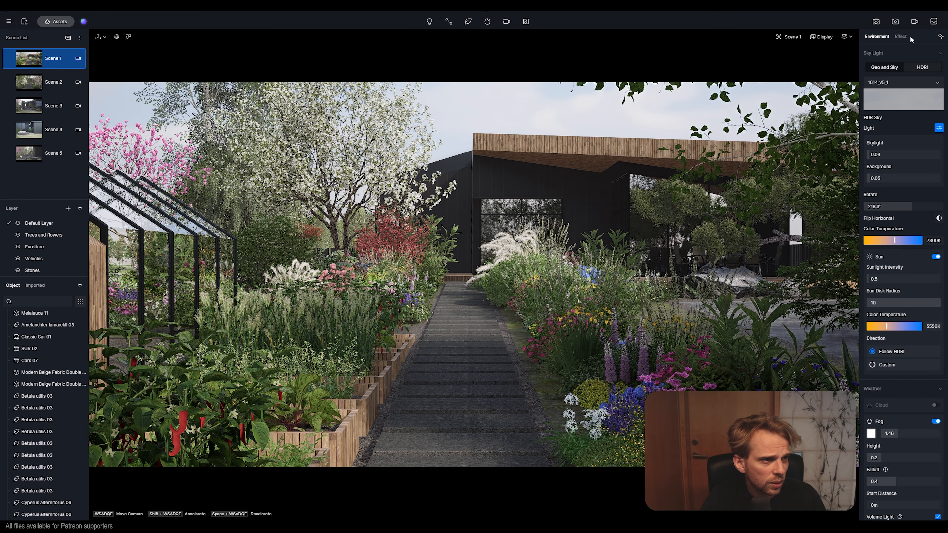
Step: Set Scene 1's post-processing highlight to 0.75
{"action": "left_click", "coordinate": [900, 36]}
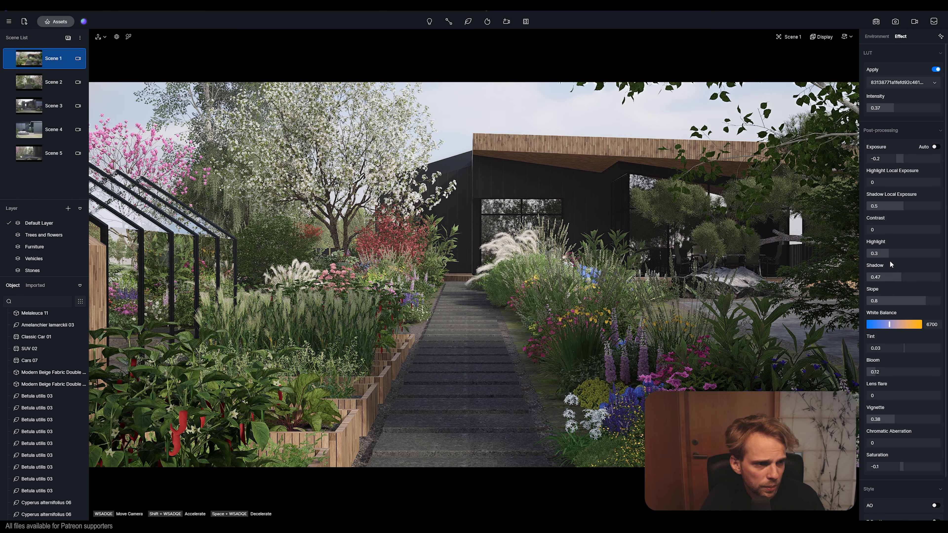
{"action": "left_click_drag", "start_coordinate": [888, 254], "coordinate": [914, 256]}
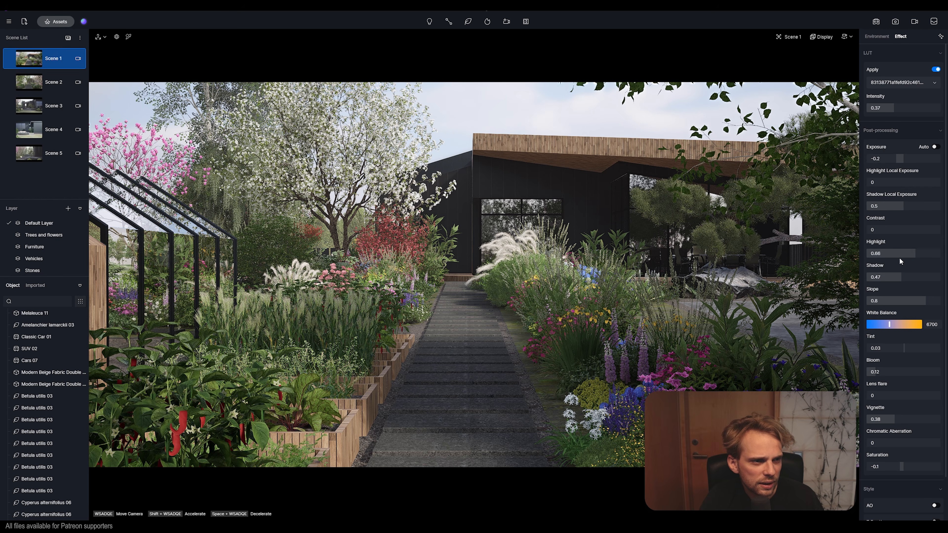
{"action": "left_click_drag", "start_coordinate": [915, 255], "coordinate": [922, 254]}
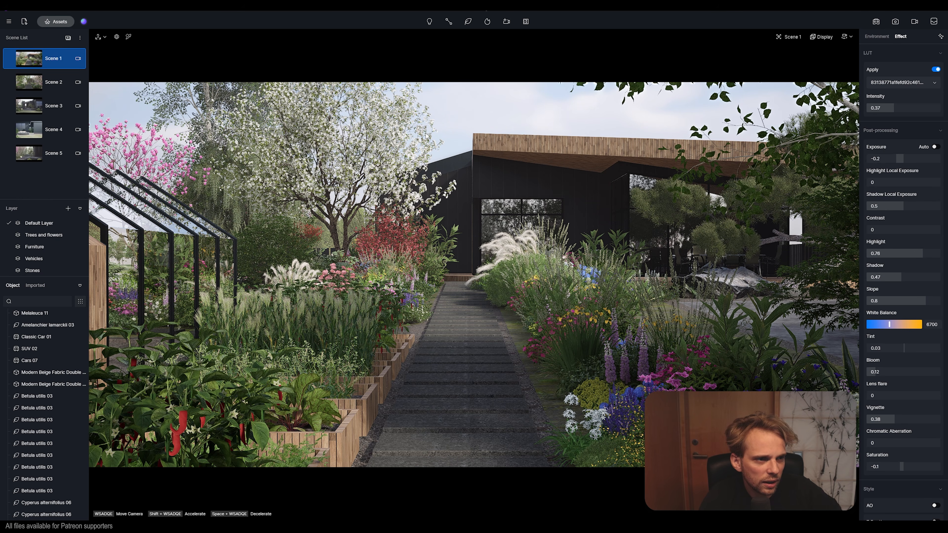
{"action": "double_click", "coordinate": [895, 254]}
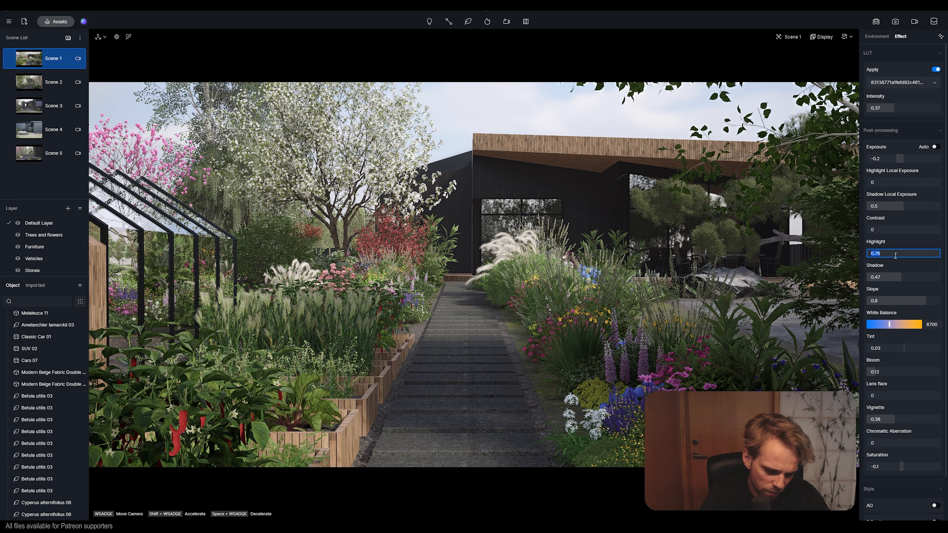
{"action": "type", "text": "0.75"}
{"action": "key", "text": "Return"}
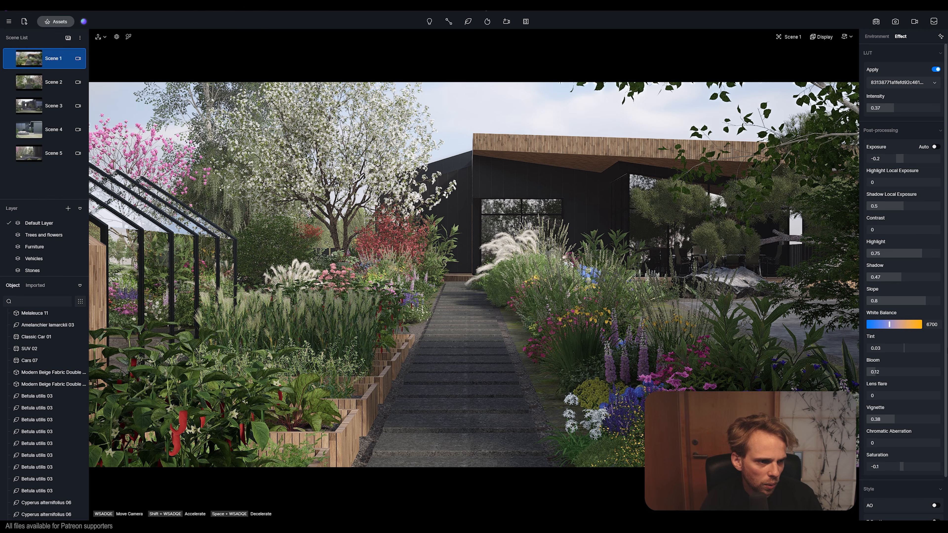
Step: Set Scene 1's vignette effect to 0.5
{"action": "scroll", "coordinate": [892, 400], "scroll_direction": "down", "scroll_amount": 1}
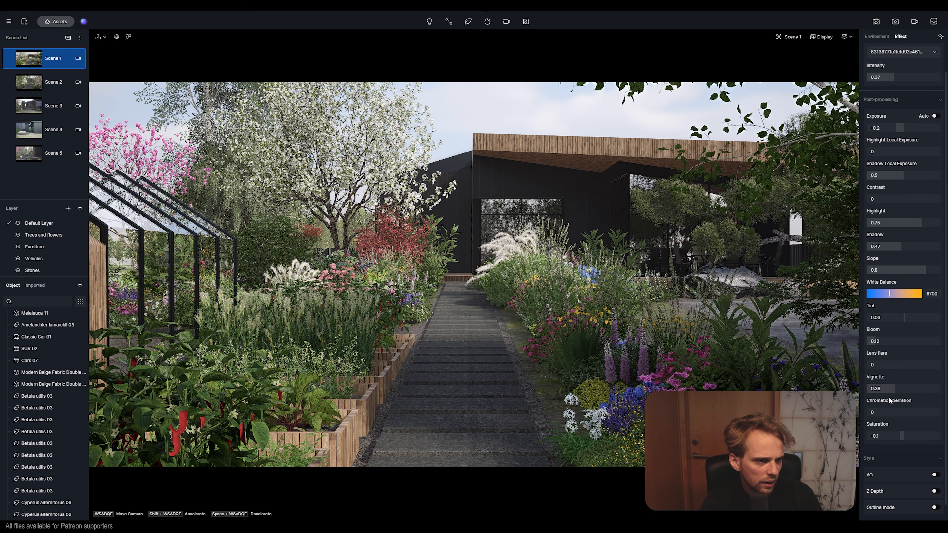
{"action": "left_click", "coordinate": [895, 388]}
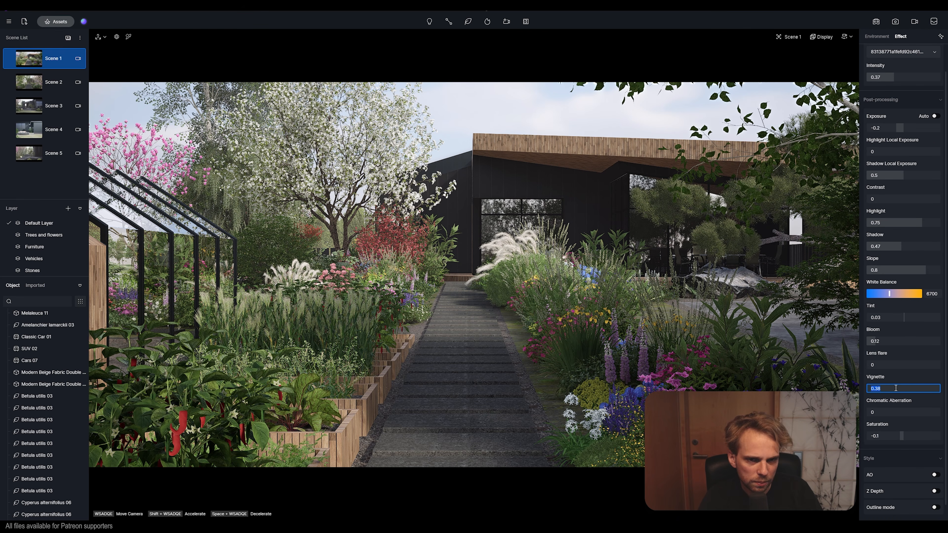
{"action": "type", "text": "0."}
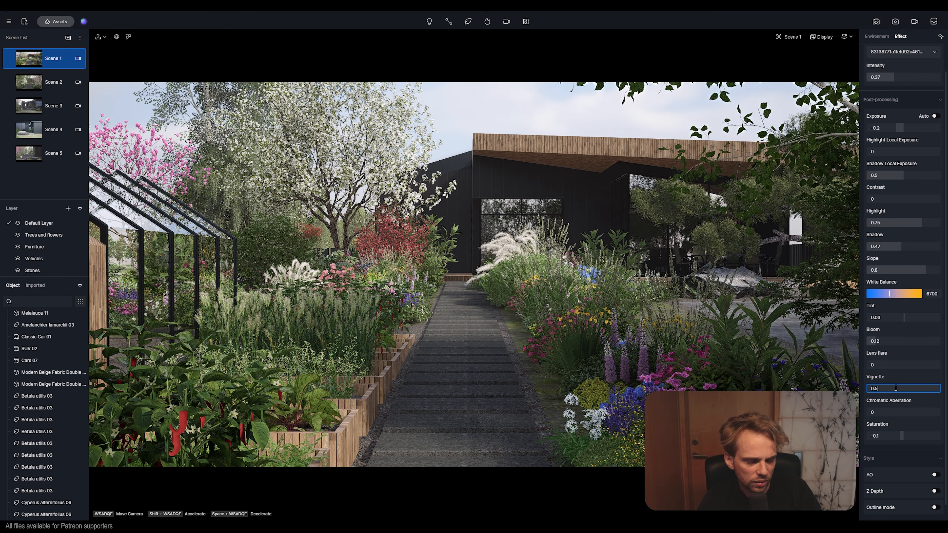
{"action": "key", "text": "Return"}
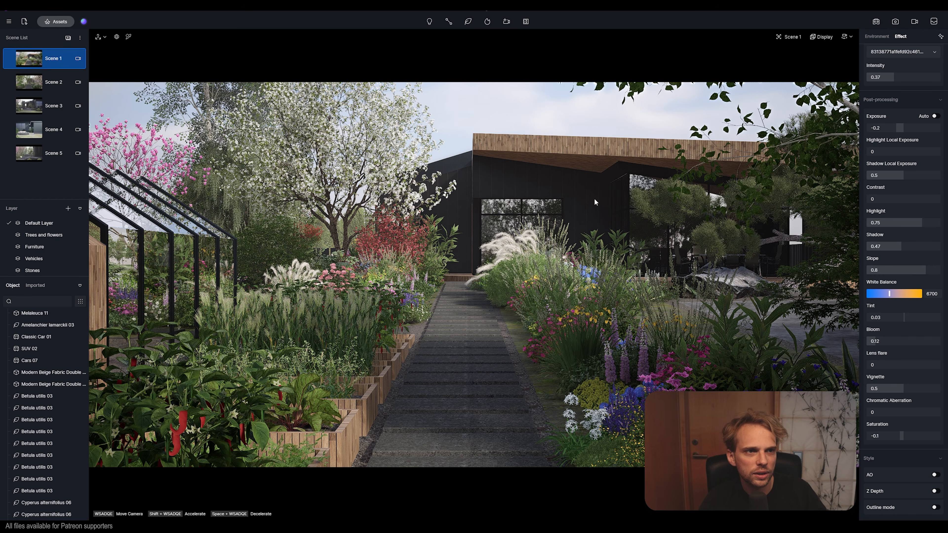
Step: Try Scene 1's saturation at 0 and set it back to -0.1
{"action": "left_click", "coordinate": [888, 436]}
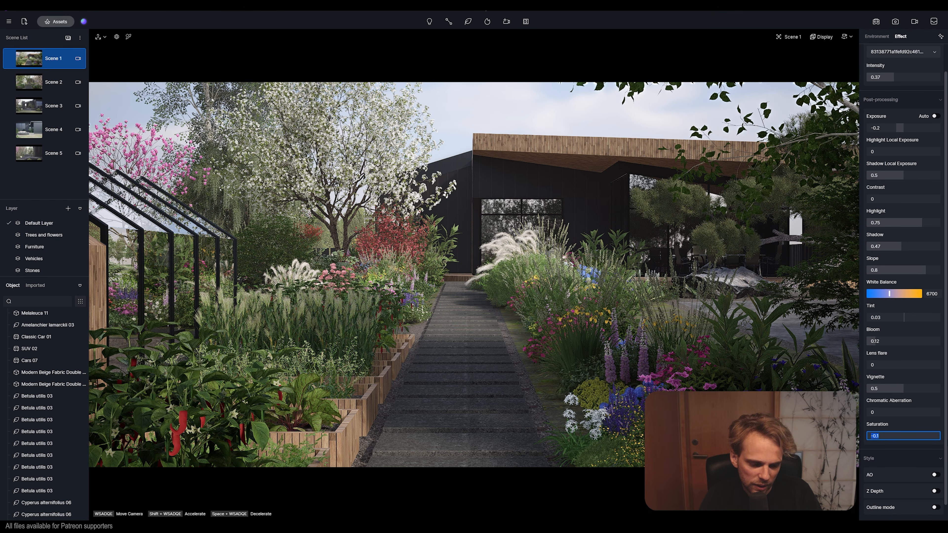
{"action": "type", "text": "0"}
{"action": "key", "text": "Return"}
{"action": "left_click", "coordinate": [906, 437]}
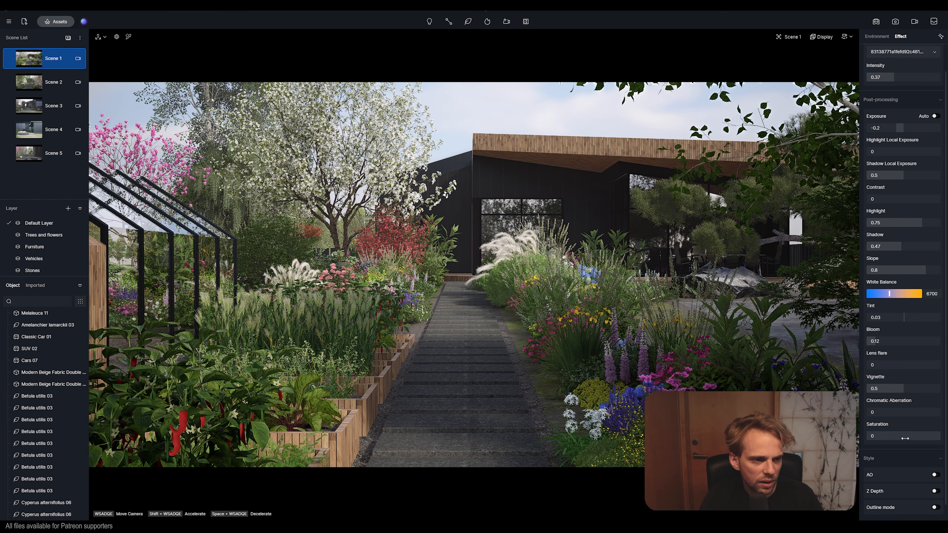
{"action": "type", "text": "-0.1"}
{"action": "key", "text": "Return"}
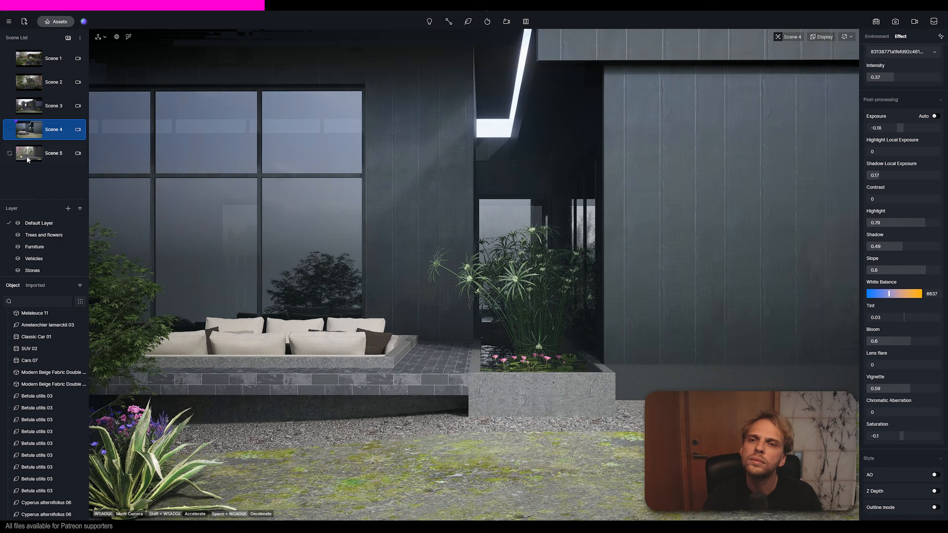
Step: Open Scene 5 and select the glowing moon lamp beside the garden steps
{"action": "left_click", "coordinate": [27, 153]}
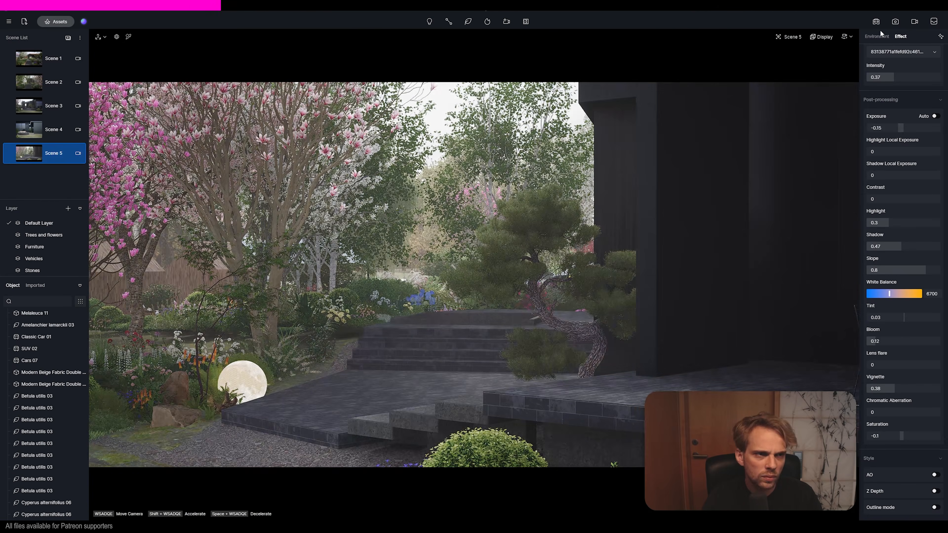
{"action": "left_click", "coordinate": [256, 368]}
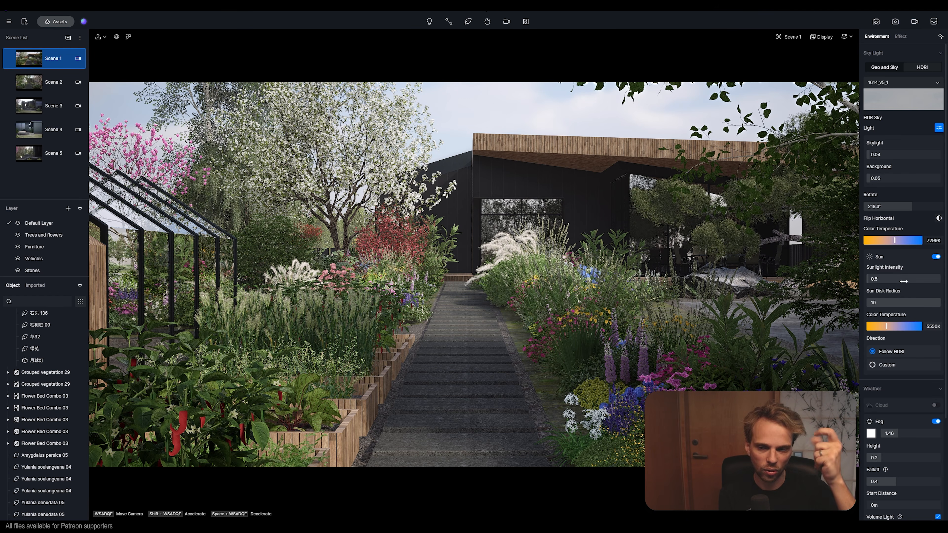
Step: Open AI Atmosphere Match for Scene 1 and load GardenExample.jpg from the U24 folder as the reference image
{"action": "left_click", "coordinate": [940, 36]}
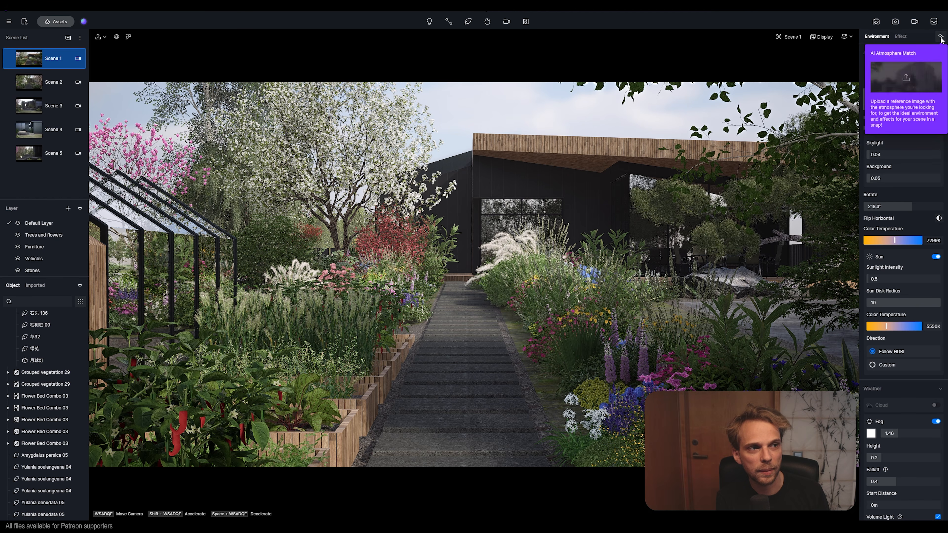
{"action": "left_click", "coordinate": [941, 37]}
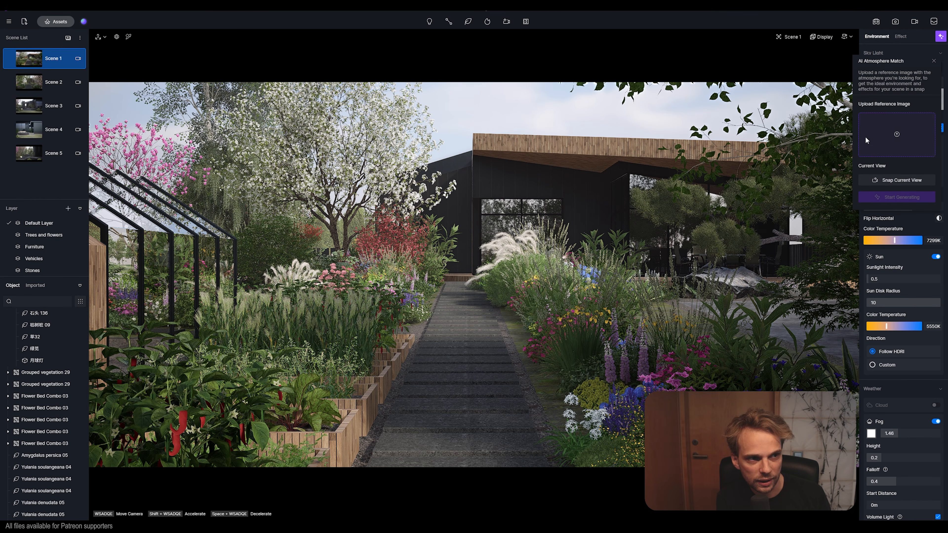
{"action": "left_click_drag", "start_coordinate": [0, 67], "coordinate": [336, 108]}
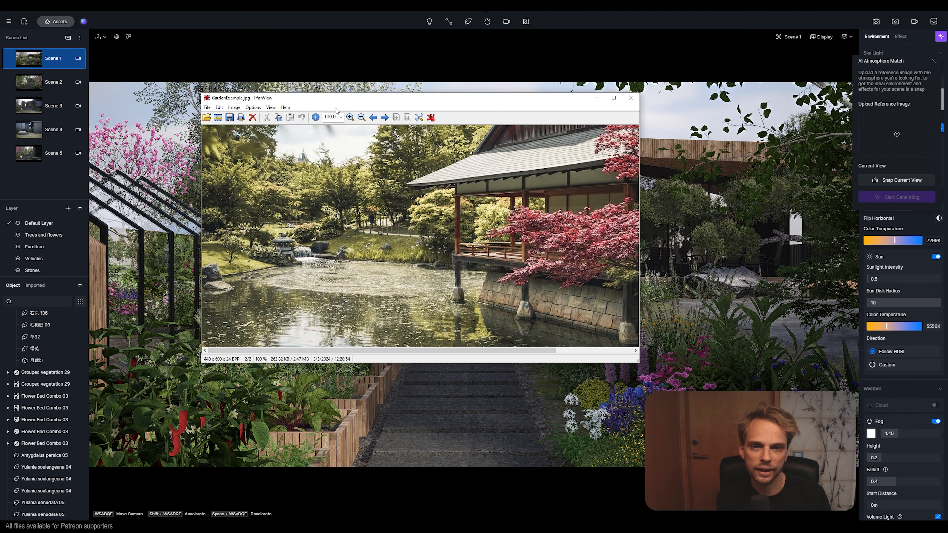
{"action": "left_click_drag", "start_coordinate": [480, 101], "coordinate": [0, 52]}
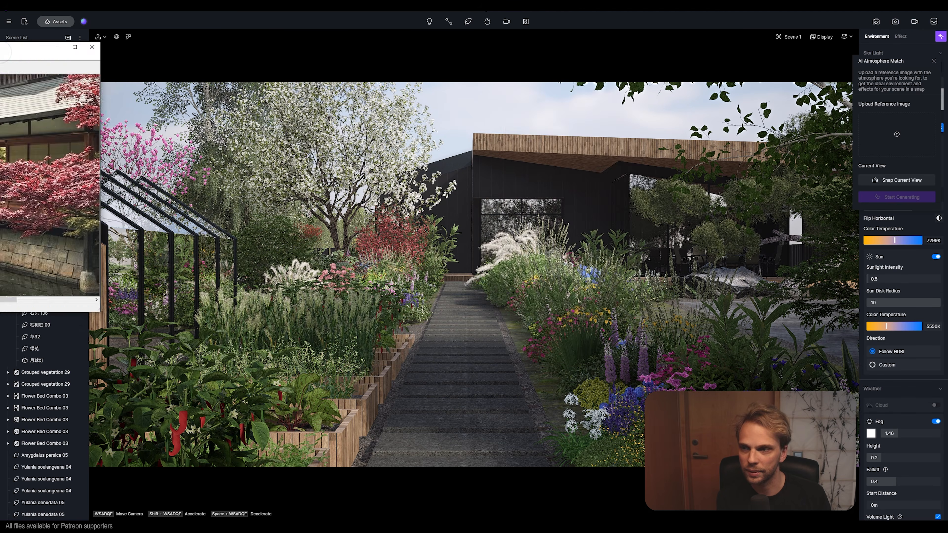
{"action": "left_click", "coordinate": [897, 134]}
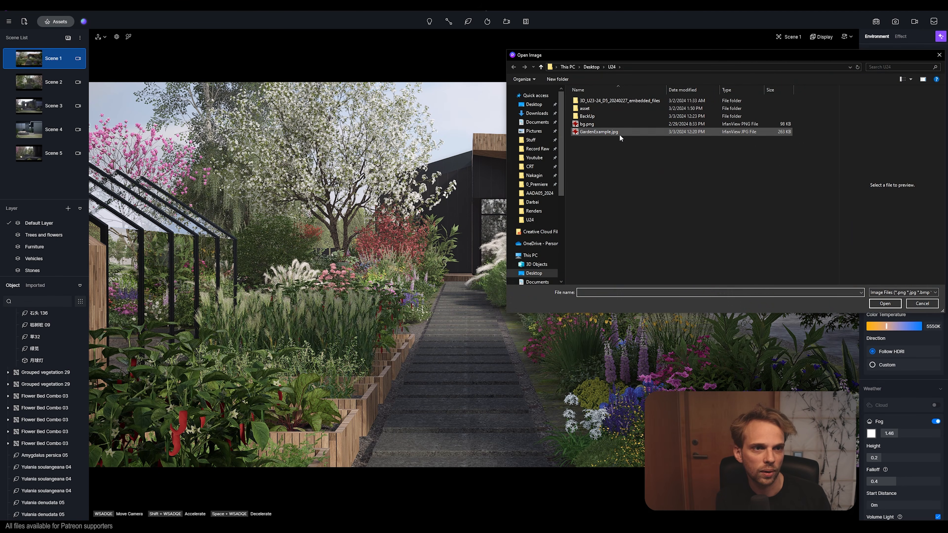
{"action": "double_click", "coordinate": [620, 134]}
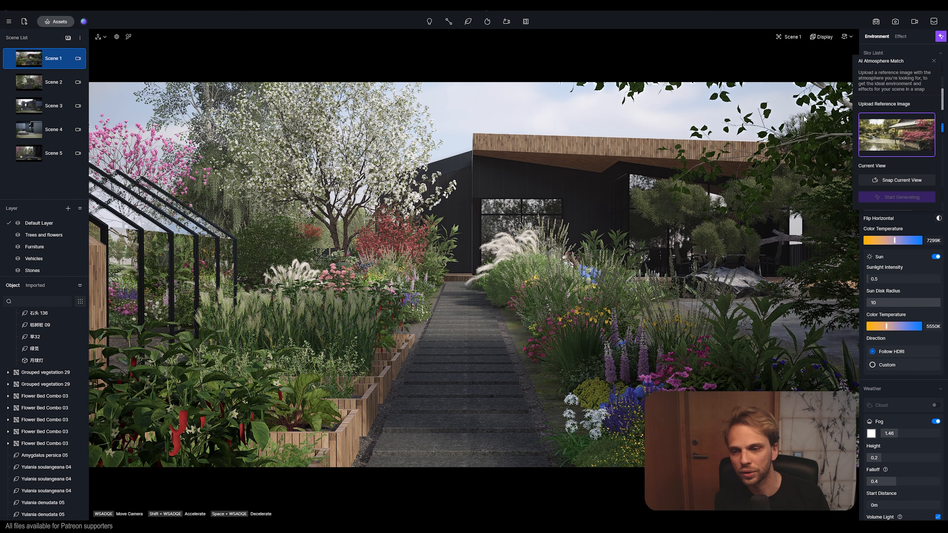
Step: Capture the current Scene 1 view, generate the atmosphere match from the reference and apply it to the scene
{"action": "left_click", "coordinate": [906, 180]}
{"action": "left_click", "coordinate": [888, 247]}
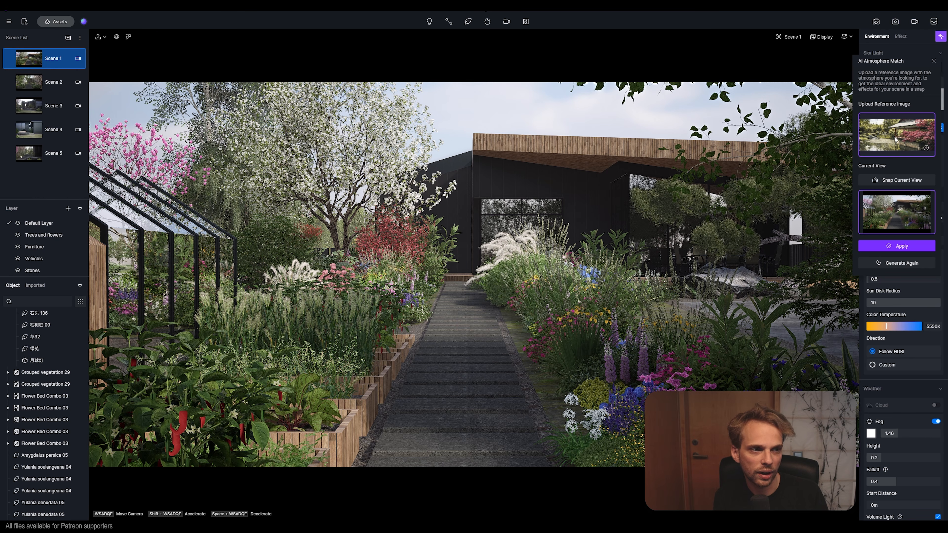
{"action": "left_click", "coordinate": [910, 250]}
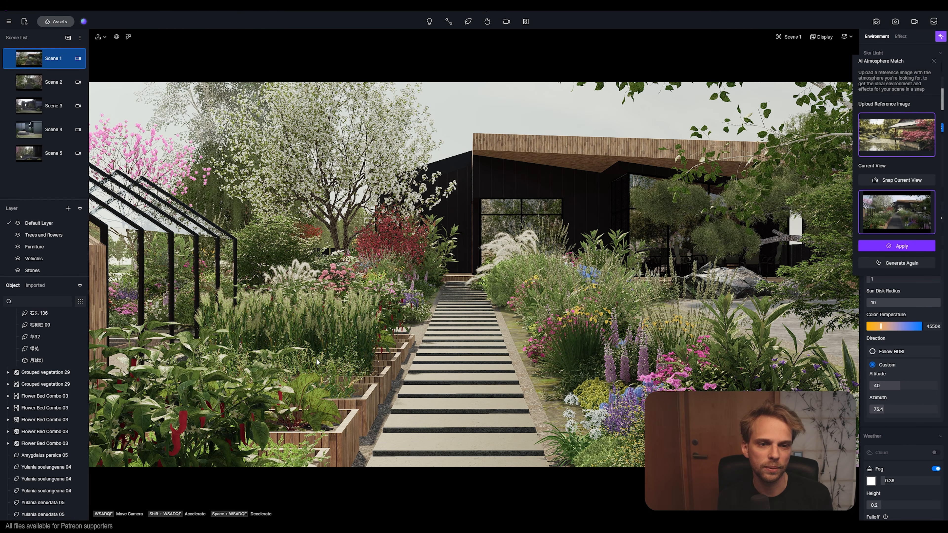
Step: Compare the GardenExample.jpg reference photo with the matched Scene 1 and close both the photo and AI Atmosphere Match
{"action": "left_click_drag", "start_coordinate": [0, 90], "coordinate": [698, 106]}
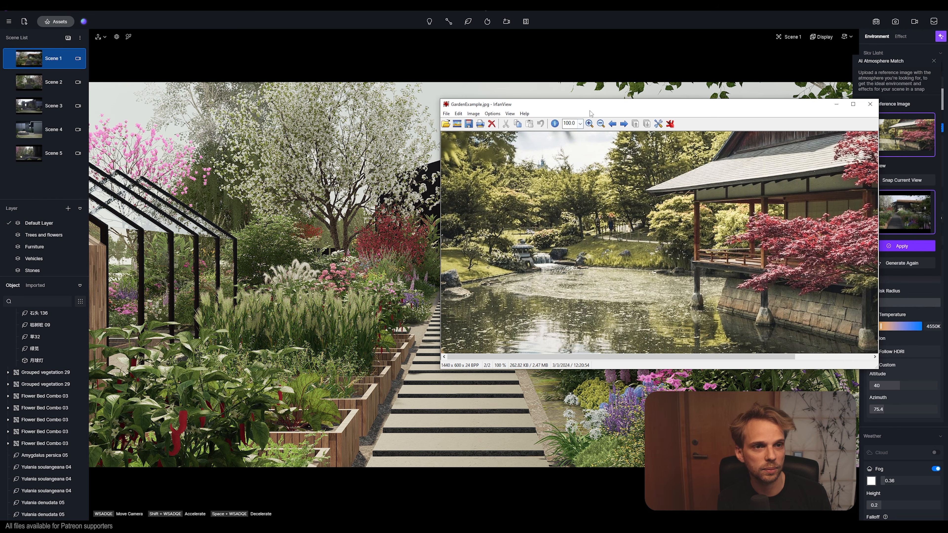
{"action": "left_click_drag", "start_coordinate": [590, 111], "coordinate": [351, 158]}
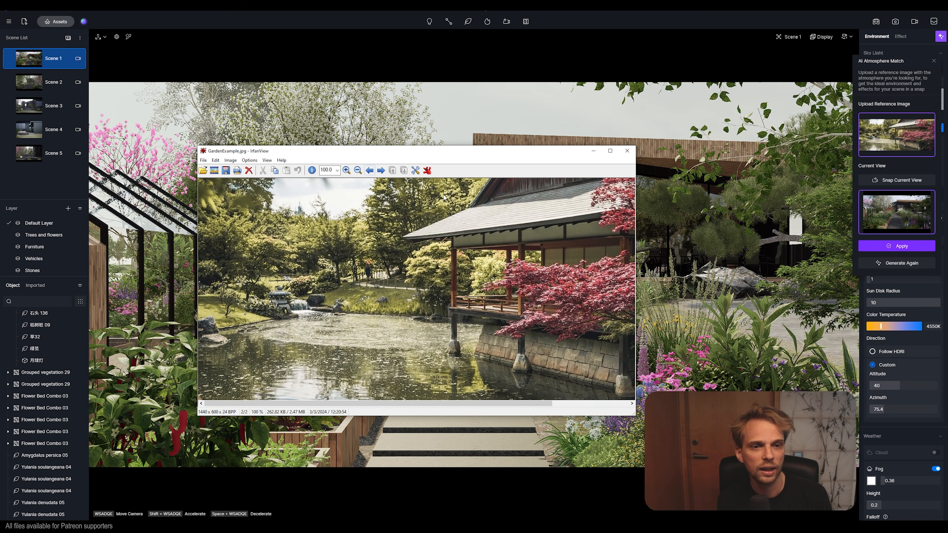
{"action": "left_click", "coordinate": [627, 150]}
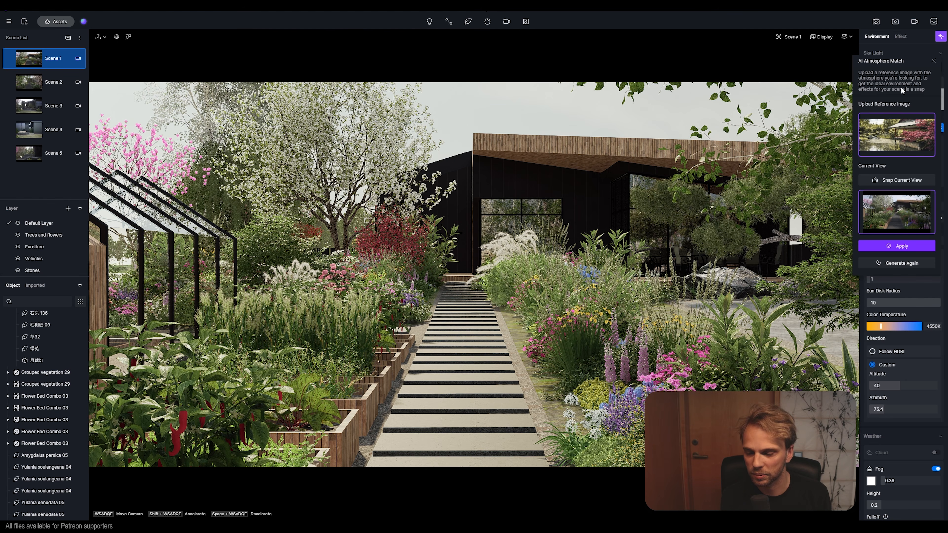
{"action": "left_click", "coordinate": [933, 61]}
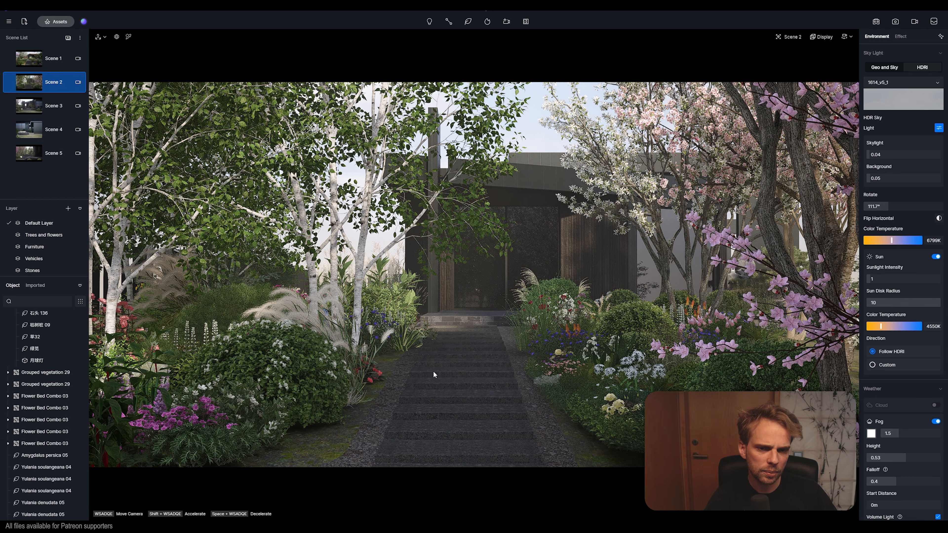
Step: Pick the Concrete Ground material on Scene 2's stepped stone path and turn off its Round Corner option
{"action": "right_click_drag", "start_coordinate": [395, 339], "coordinate": [272, 460]}
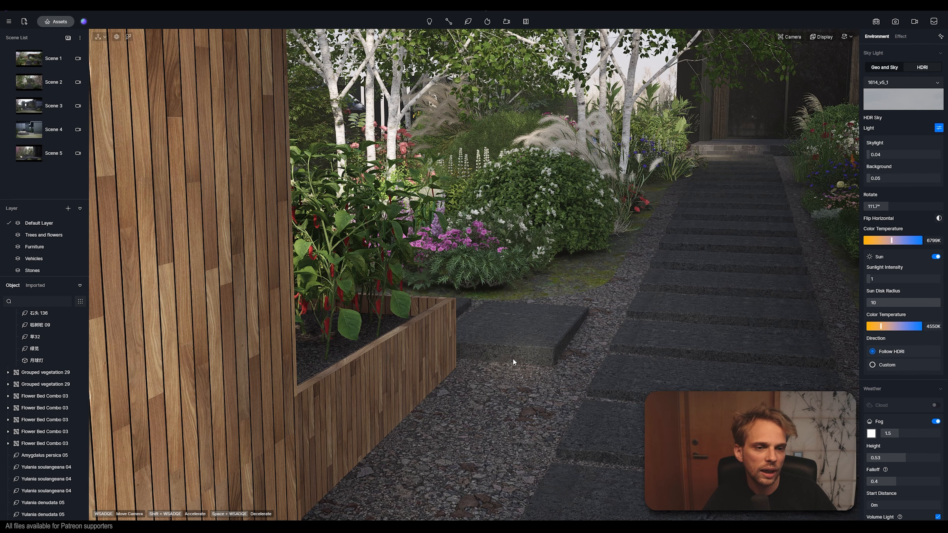
{"action": "right_click_drag", "start_coordinate": [513, 358], "coordinate": [468, 305]}
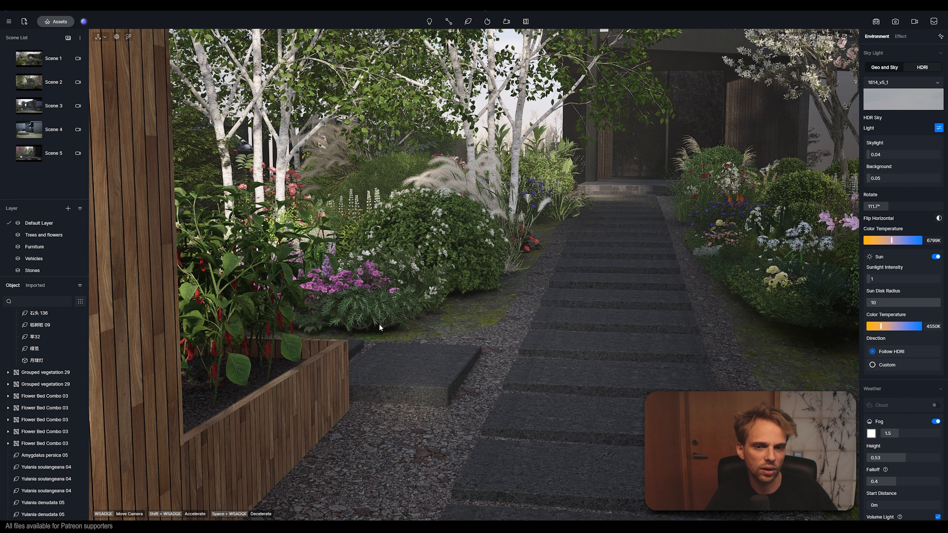
{"action": "right_click_drag", "start_coordinate": [496, 350], "coordinate": [420, 334]}
{"action": "scroll", "coordinate": [419, 333], "scroll_direction": "down", "scroll_amount": 3}
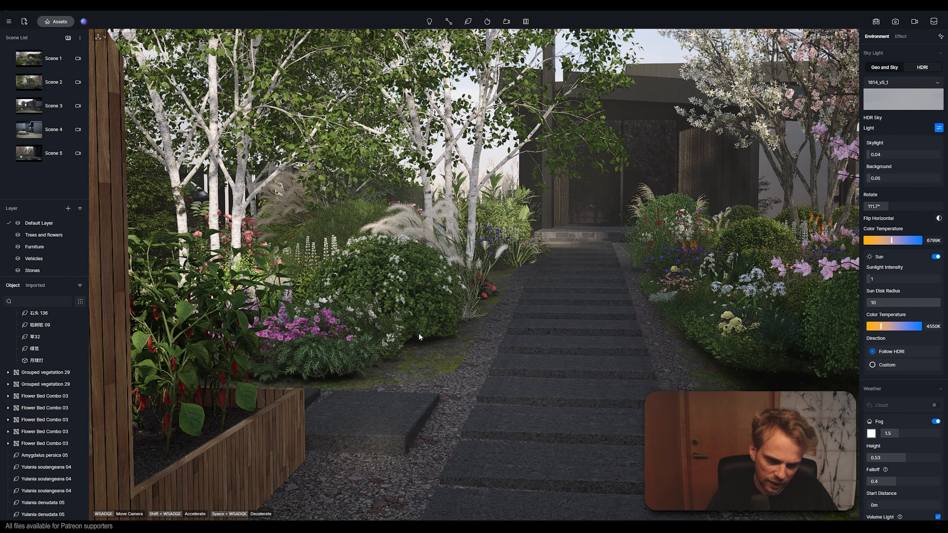
{"action": "scroll", "coordinate": [427, 357], "scroll_direction": "up", "scroll_amount": 8}
{"action": "scroll", "coordinate": [441, 405], "scroll_direction": "down", "scroll_amount": 5}
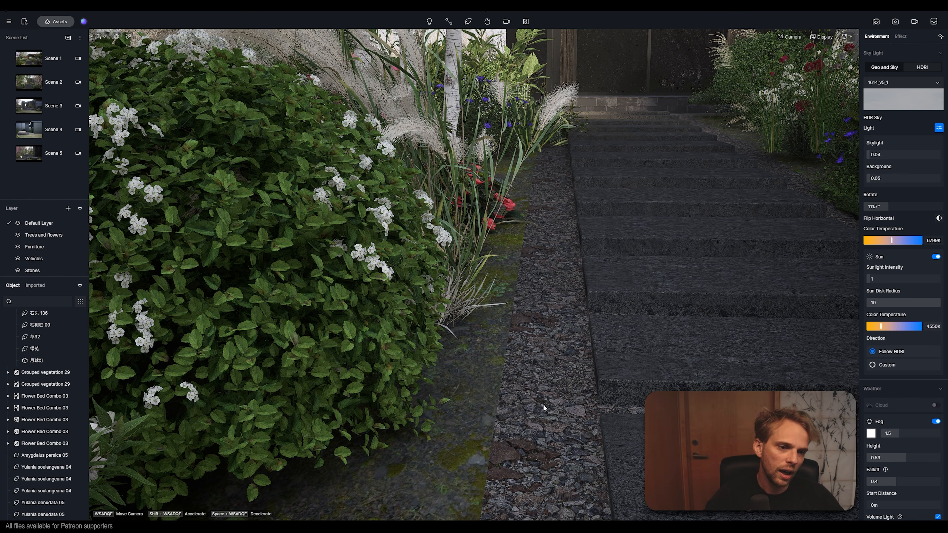
{"action": "key", "text": "d"}
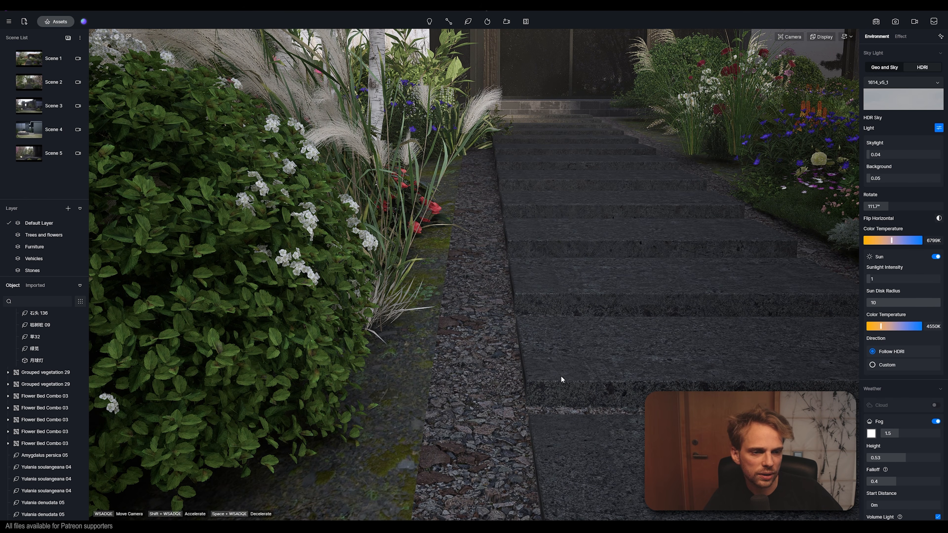
{"action": "left_click", "coordinate": [128, 36]}
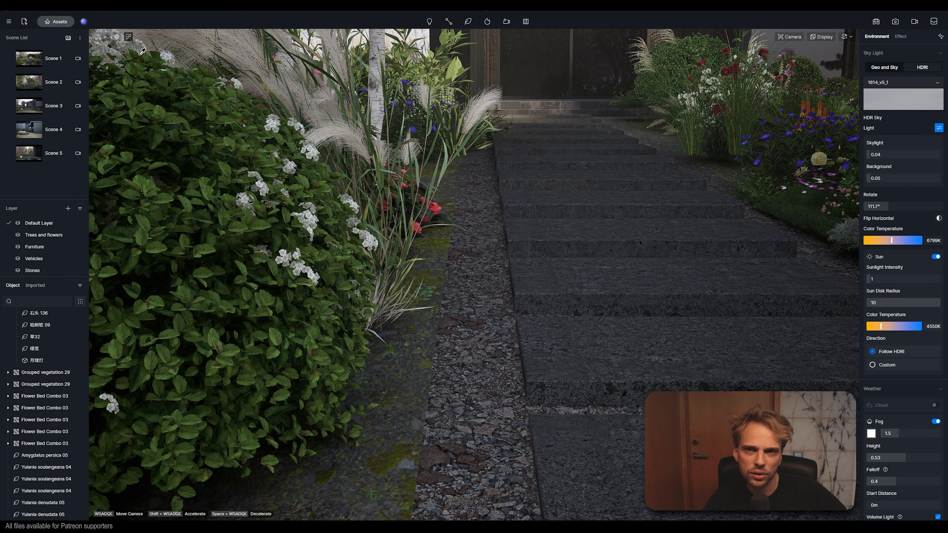
{"action": "left_click", "coordinate": [142, 51]}
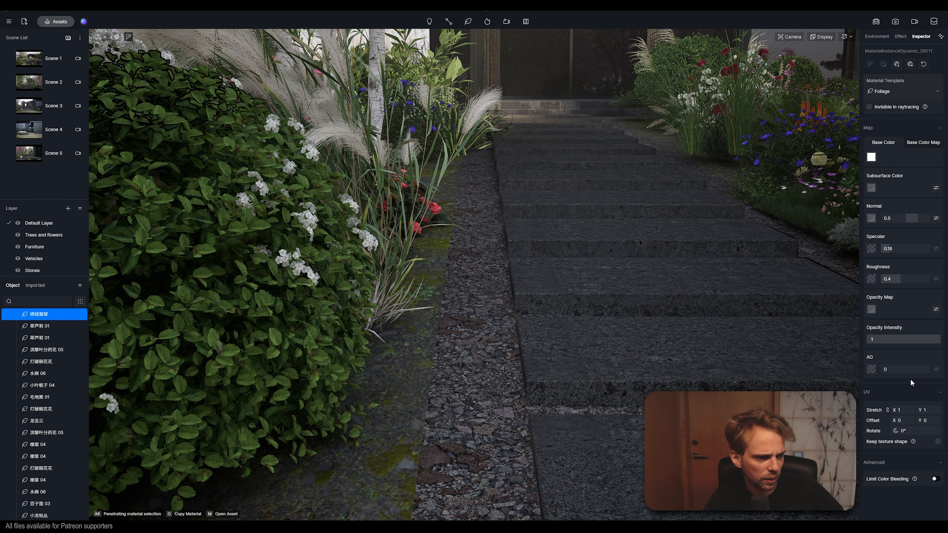
{"action": "left_click", "coordinate": [585, 367]}
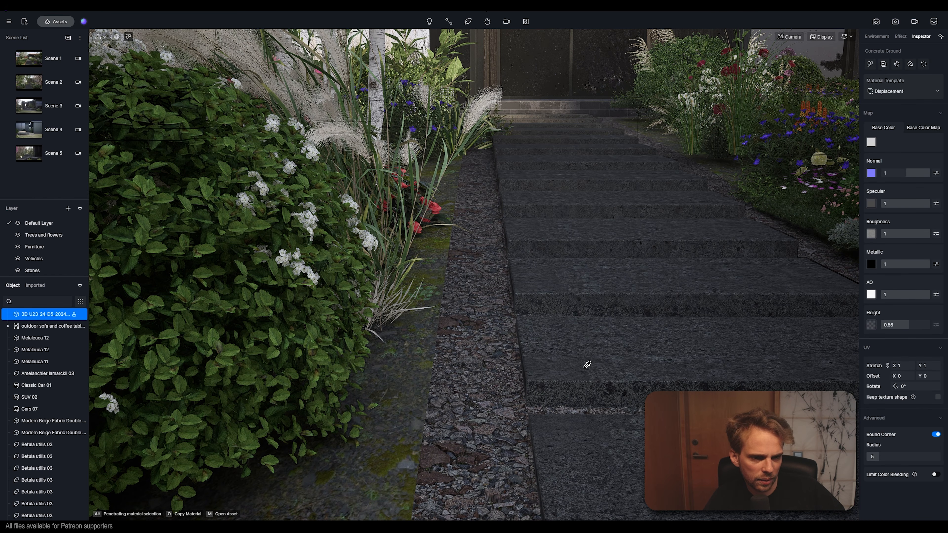
{"action": "left_click", "coordinate": [937, 435]}
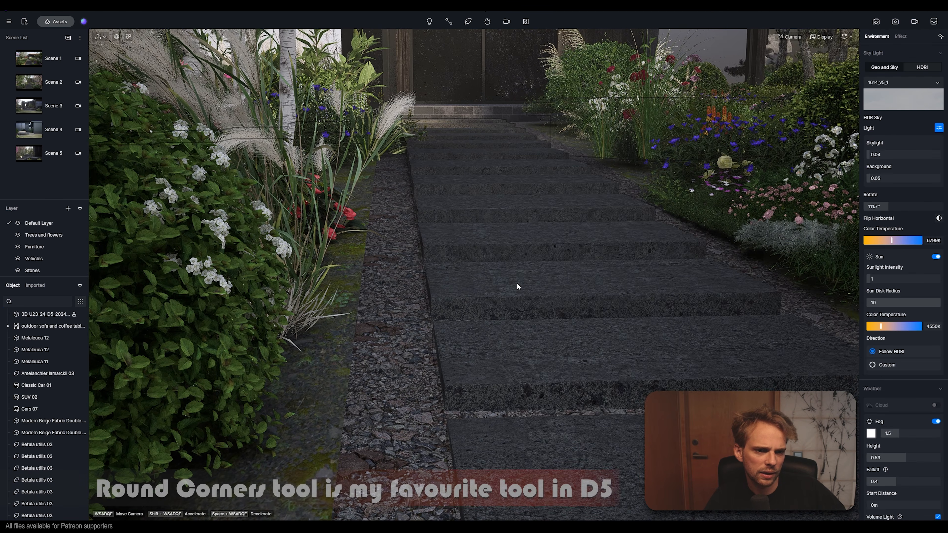
Step: Pick the Concrete Ground material on the stepped stone path and turn on its Round Corner option
{"action": "key", "text": "s"}
{"action": "right_click_drag", "start_coordinate": [517, 283], "coordinate": [403, 298]}
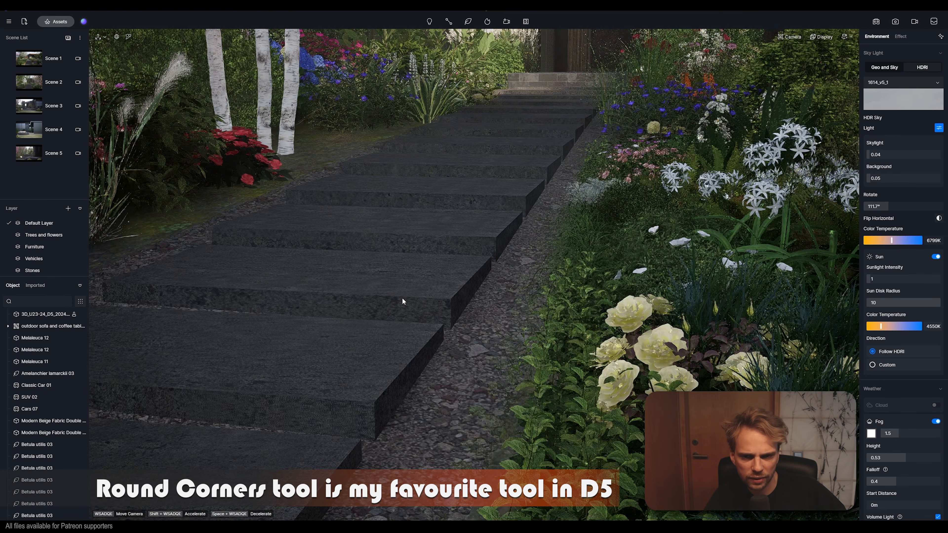
{"action": "key", "text": "w"}
{"action": "right_click_drag", "start_coordinate": [403, 301], "coordinate": [341, 352]}
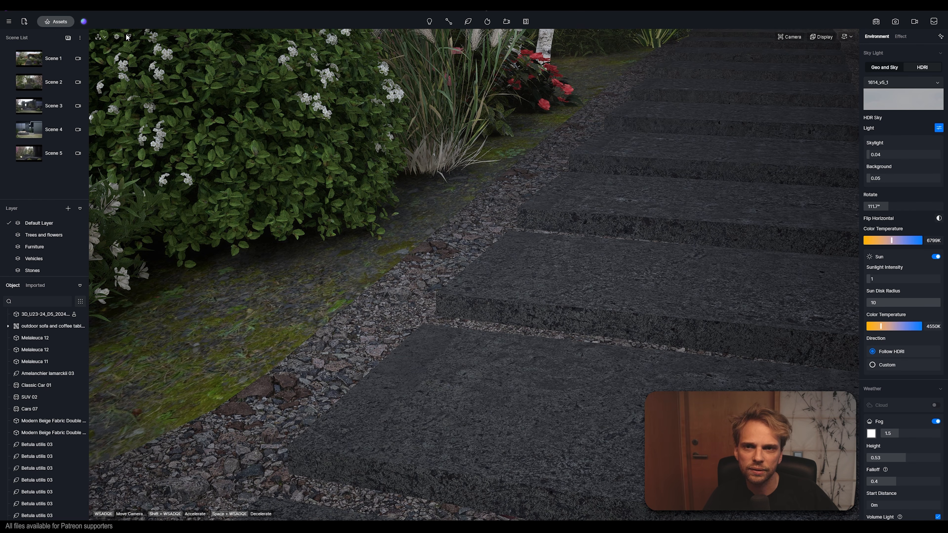
{"action": "left_click", "coordinate": [429, 388]}
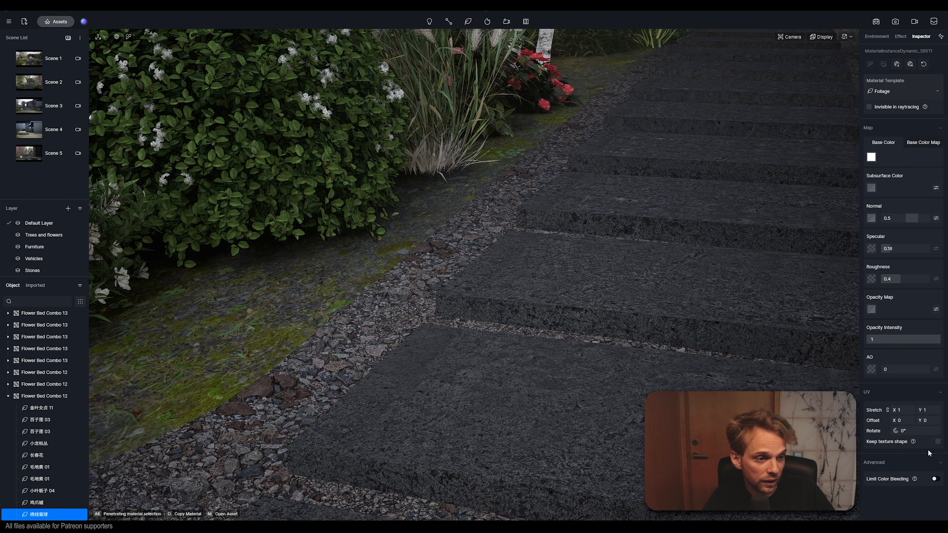
{"action": "left_click", "coordinate": [579, 338]}
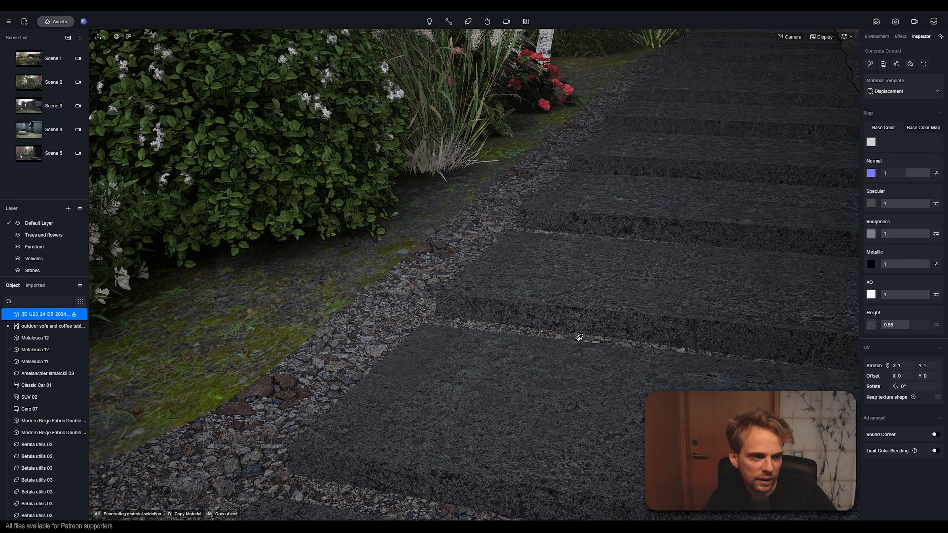
{"action": "left_click", "coordinate": [938, 435]}
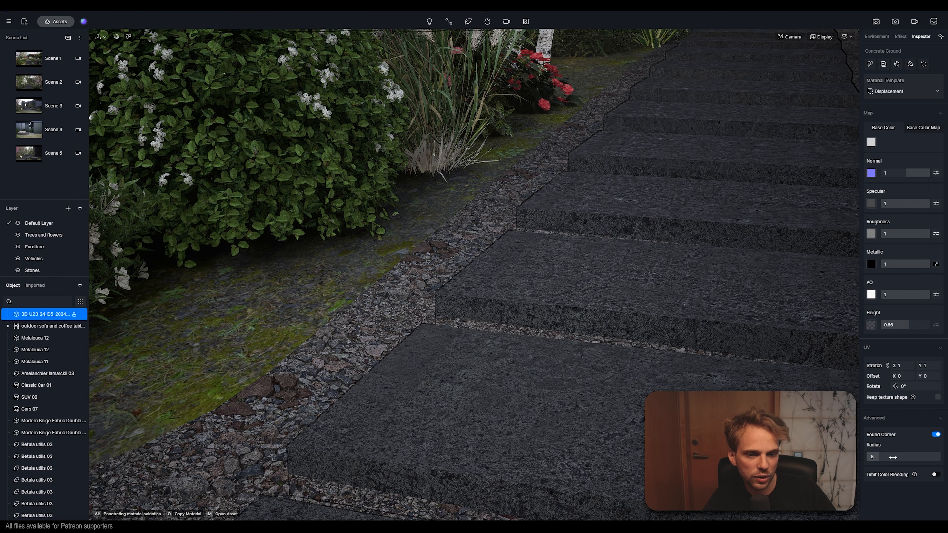
{"action": "right_click_drag", "start_coordinate": [526, 335], "coordinate": [540, 334]}
{"action": "key", "text": "Escape"}
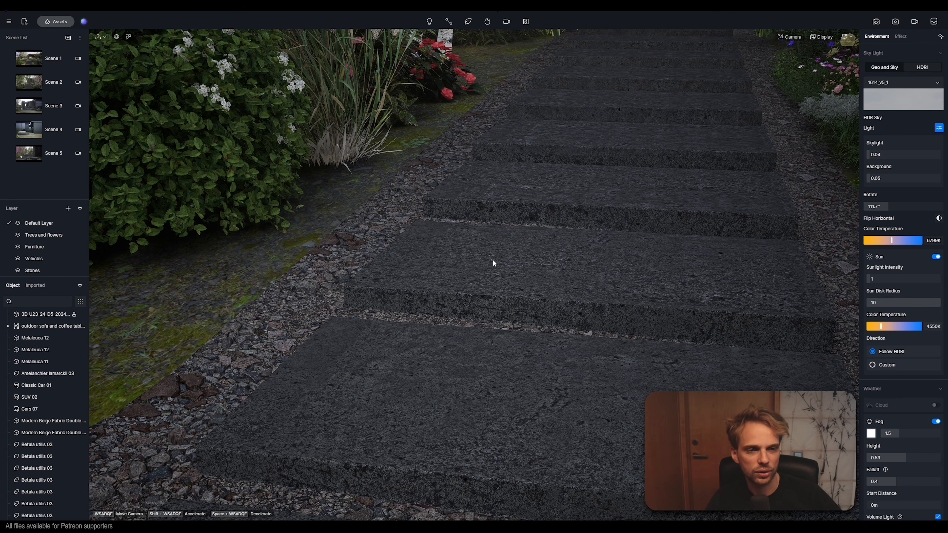
Step: Check the Round Corner setting of the metal wall panel material beside the house entrance
{"action": "right_click_drag", "start_coordinate": [493, 259], "coordinate": [494, 256]}
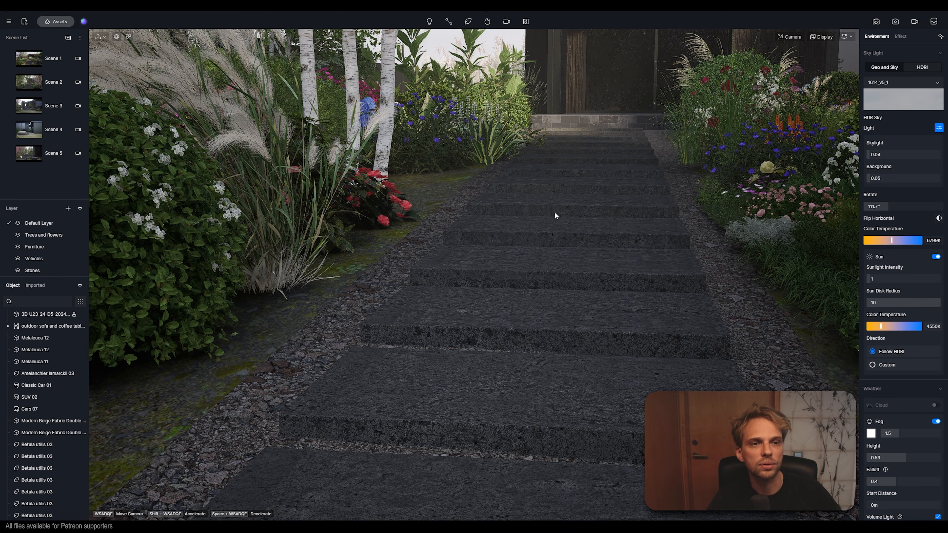
{"action": "right_click_drag", "start_coordinate": [555, 213], "coordinate": [554, 212]}
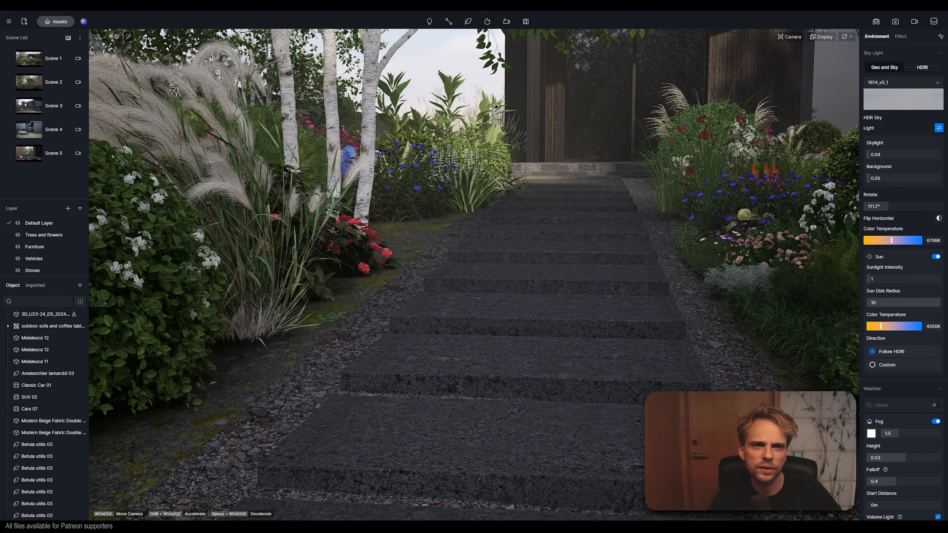
{"action": "left_click", "coordinate": [542, 101]}
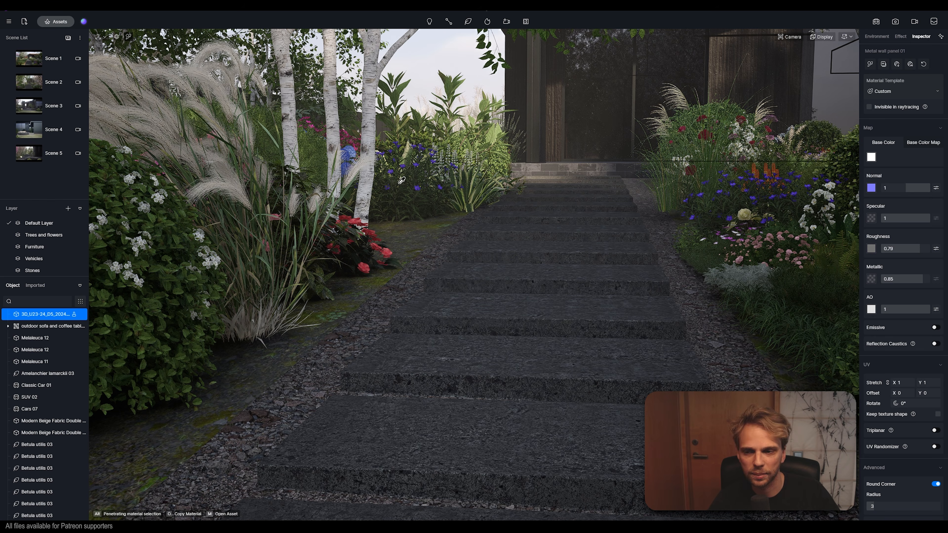
{"action": "key", "text": "Escape"}
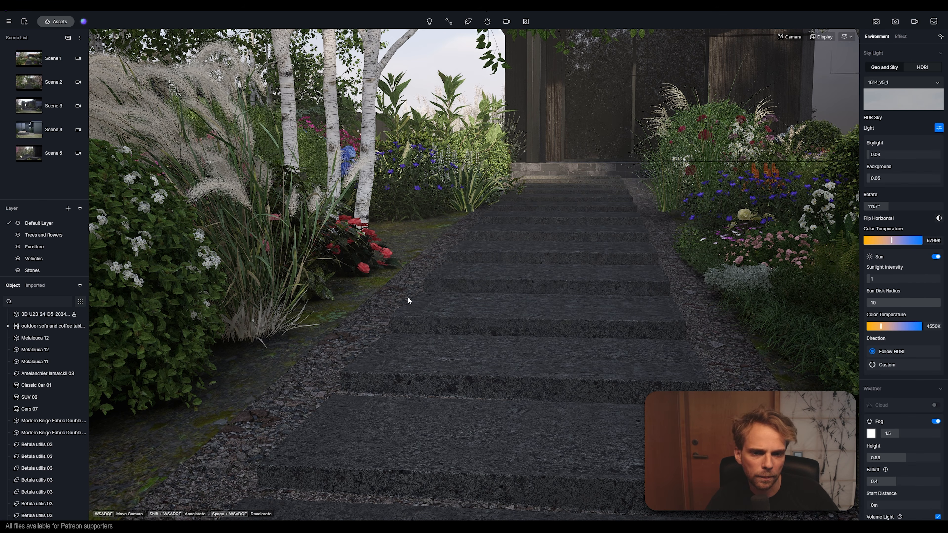
Step: Open the asset library beside the path and wooden planter, show the Landscapes models and widen the library window
{"action": "key", "text": "d"}
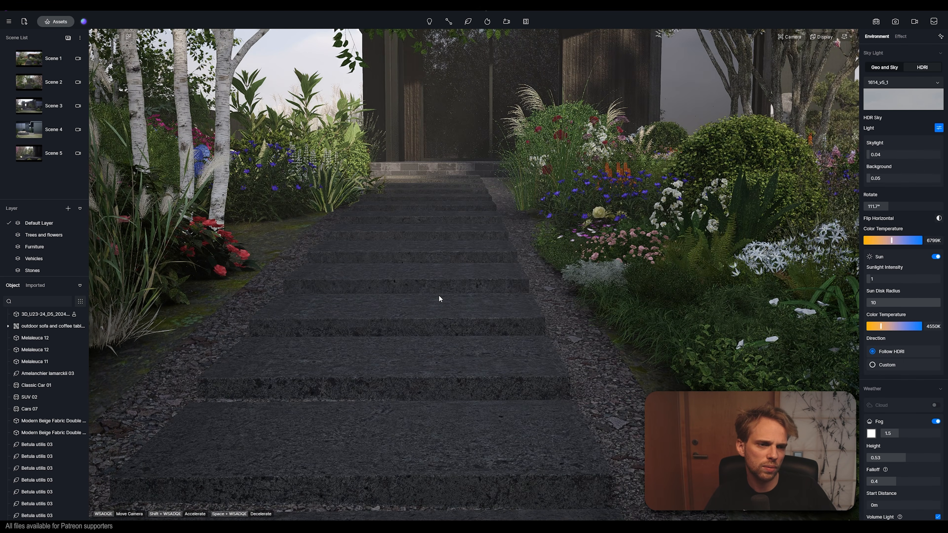
{"action": "key", "text": "s"}
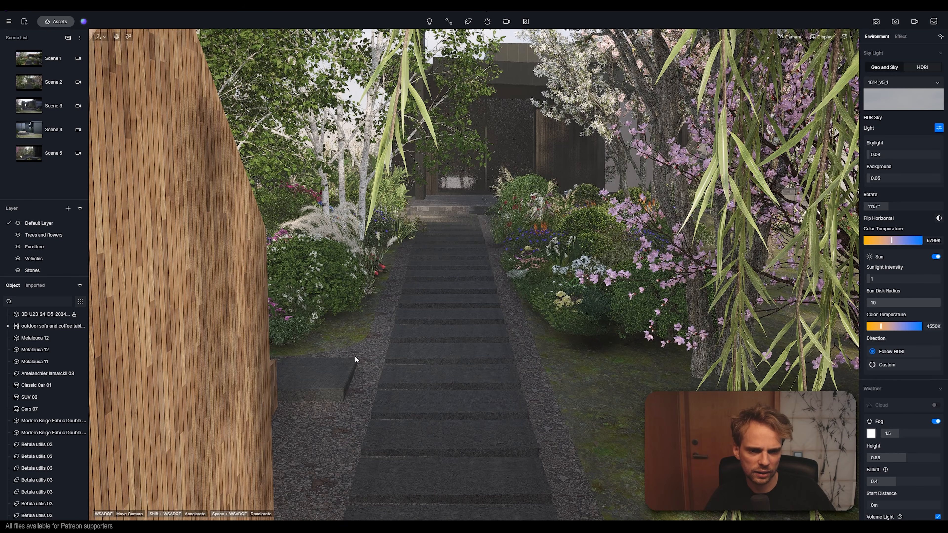
{"action": "key", "text": "w"}
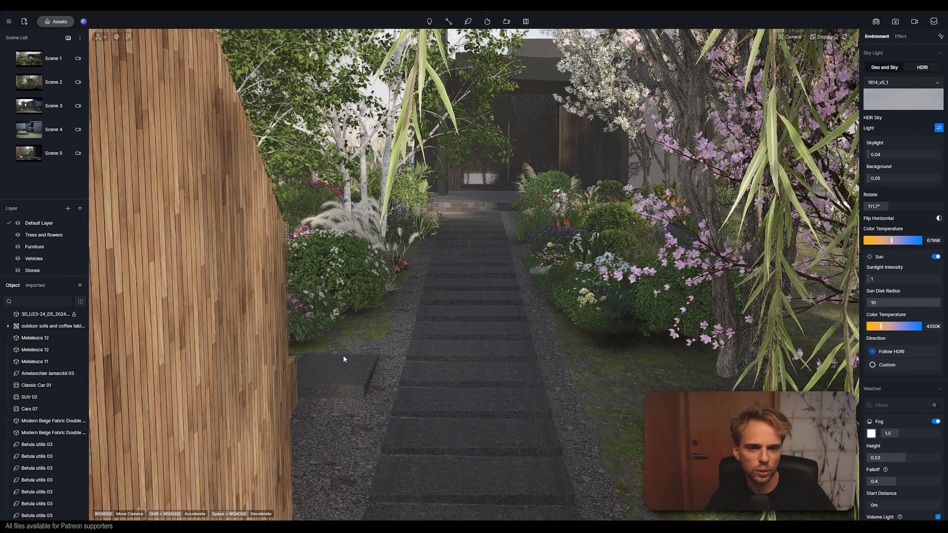
{"action": "key", "text": "w"}
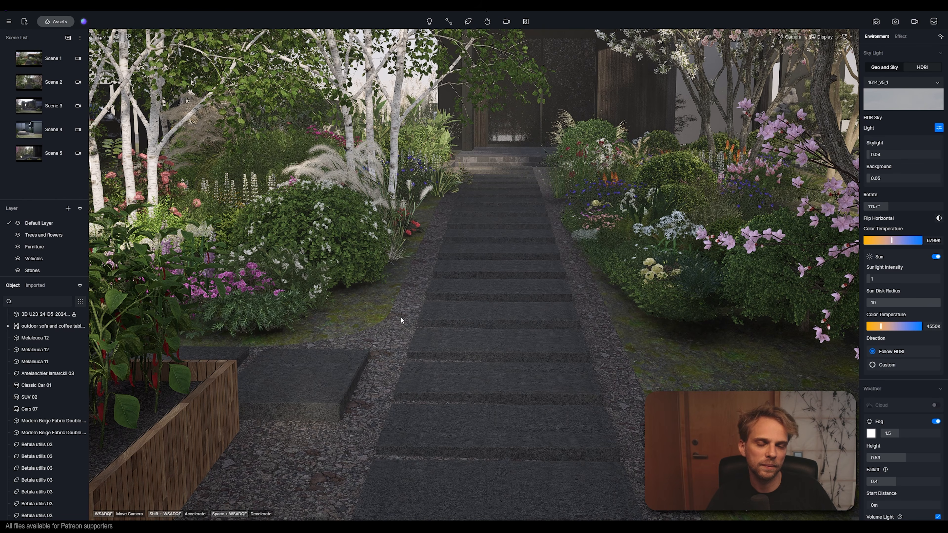
{"action": "key", "text": "a"}
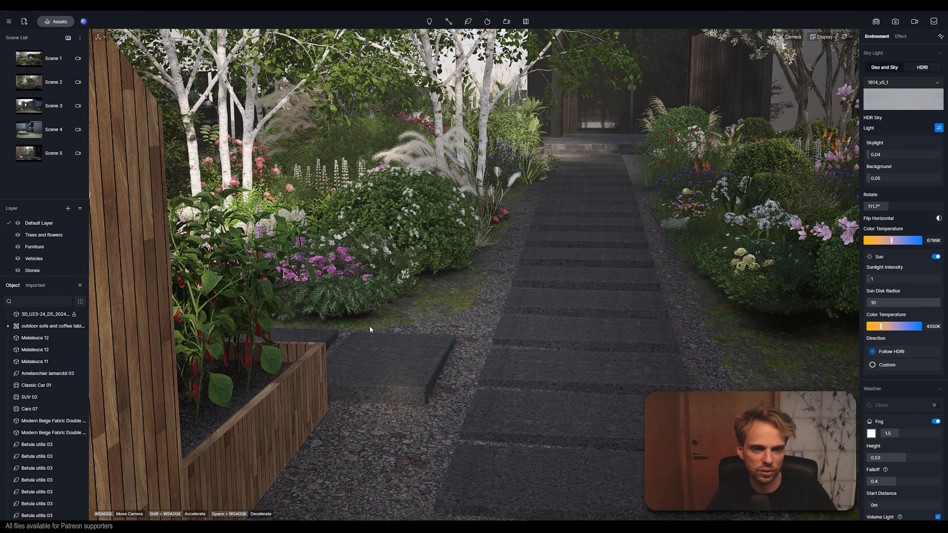
{"action": "key", "text": "w"}
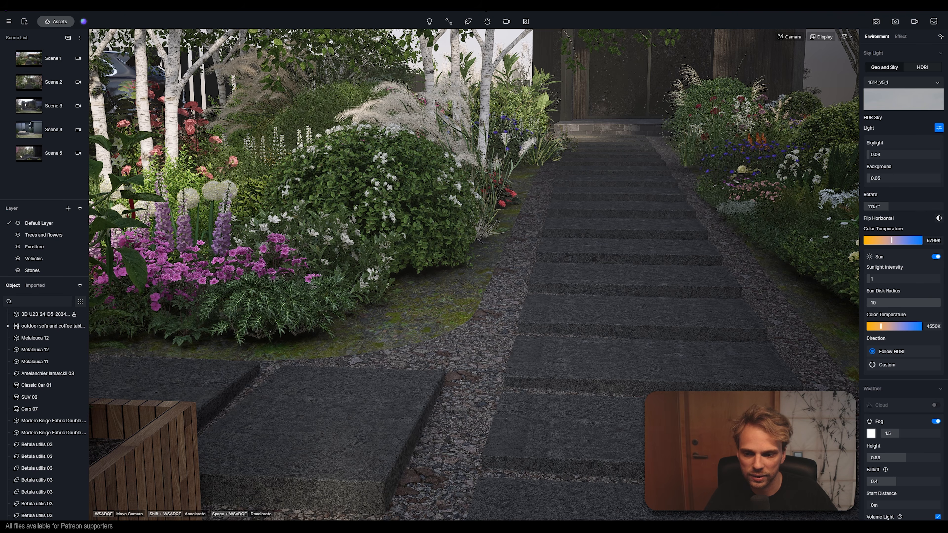
{"action": "left_click", "coordinate": [56, 21]}
{"action": "left_click_drag", "start_coordinate": [241, 66], "coordinate": [677, 40]}
{"action": "left_click", "coordinate": [593, 293]}
{"action": "left_click_drag", "start_coordinate": [563, 216], "coordinate": [472, 214]}
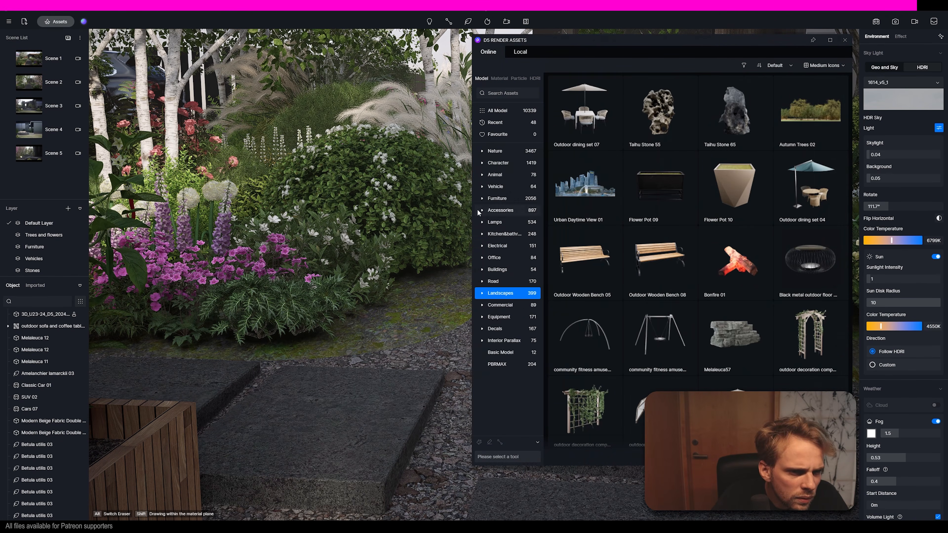
Step: Activate the brush and select Black Pebbles 114, Black Pebbles 115 and Black Pebbles 112 from Nature's Stone models
{"action": "left_click", "coordinate": [482, 150]}
{"action": "left_click", "coordinate": [495, 411]}
{"action": "scroll", "coordinate": [504, 336], "scroll_direction": "down", "scroll_amount": 5}
{"action": "left_click", "coordinate": [479, 442]}
{"action": "left_click", "coordinate": [586, 262]}
{"action": "left_click", "coordinate": [660, 261]}
{"action": "left_click", "coordinate": [744, 191]}
{"action": "scroll", "coordinate": [504, 262], "scroll_direction": "down", "scroll_amount": 1}
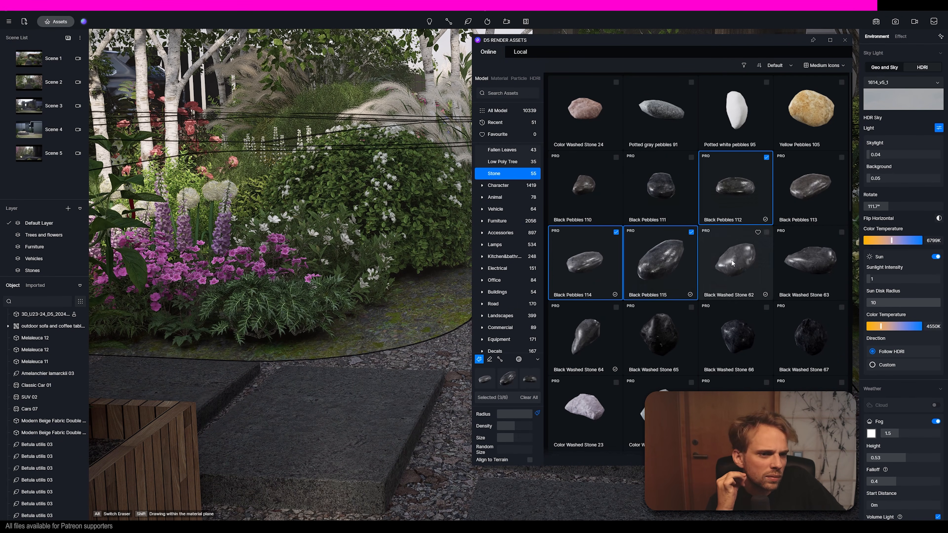
Step: Add leaf 52 and leaf 62 from the Fallen Leaves models to the brush selection
{"action": "left_click", "coordinate": [502, 150]}
{"action": "scroll", "coordinate": [694, 299], "scroll_direction": "down", "scroll_amount": 2}
{"action": "left_click", "coordinate": [731, 275]}
{"action": "left_click", "coordinate": [800, 349]}
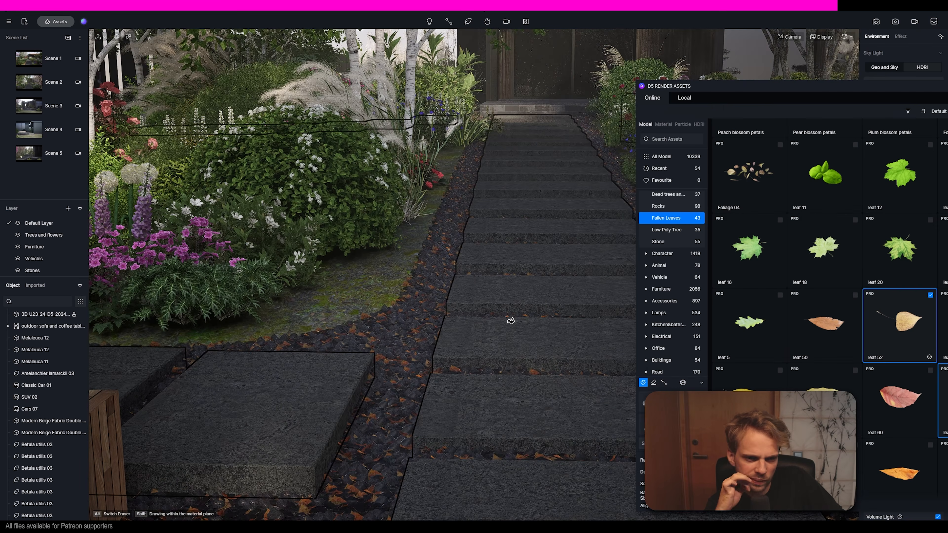
Step: Try scattering the pebbles and fallen leaves over the gravel along the path, and undo the scatter
{"action": "left_click", "coordinate": [401, 319]}
{"action": "key", "text": "ctrl+z"}
{"action": "key", "text": "ctrl+z"}
{"action": "key", "text": "ctrl+z"}
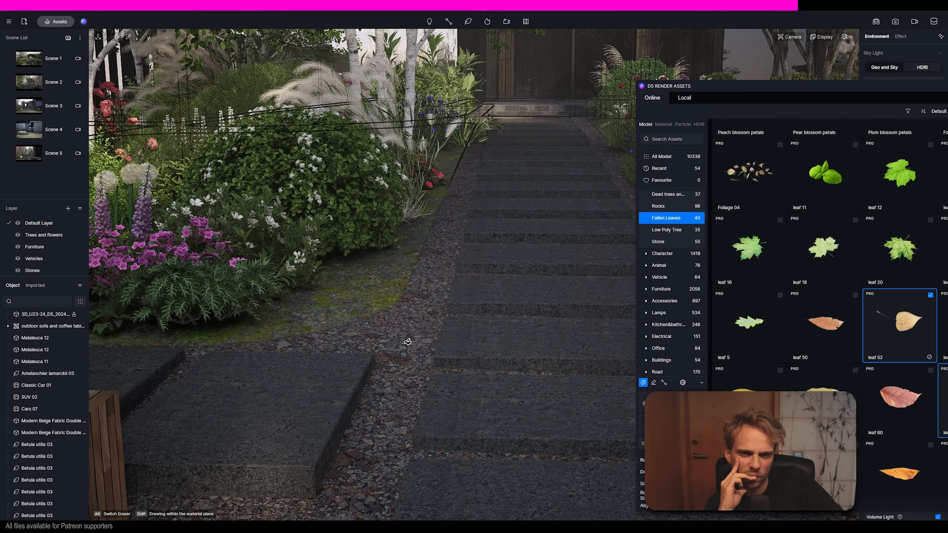
Step: Scatter the black stones and fallen leaves over the gravel beside the stone path and return to the Stone models
{"action": "left_click", "coordinate": [407, 344]}
{"action": "left_click", "coordinate": [822, 37]}
{"action": "left_click", "coordinate": [831, 114]}
{"action": "mouse_move", "coordinate": [745, 85]}
{"action": "left_mouse_down"}
{"action": "mouse_move", "coordinate": [639, 264]}
{"action": "mouse_move", "coordinate": [643, 47]}
{"action": "left_mouse_up"}
{"action": "left_click", "coordinate": [598, 374]}
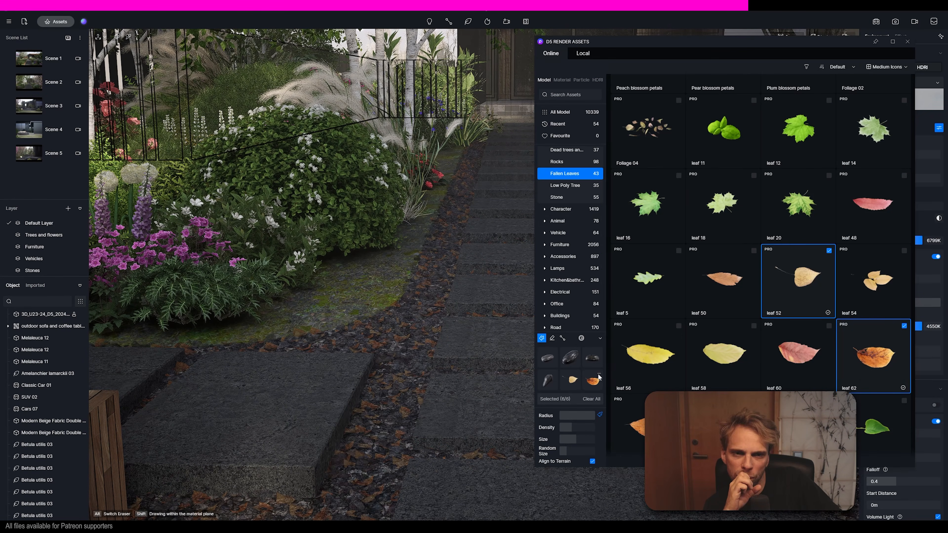
{"action": "left_click", "coordinate": [560, 197]}
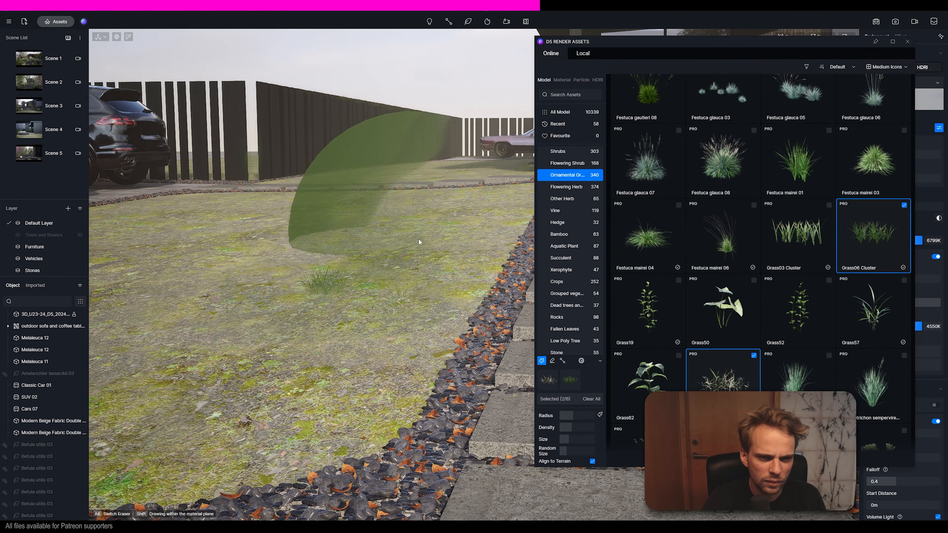
Step: Brush Grass06 Cluster and other ground vegetation over the mossy lawn beside the gravel and paving
{"action": "mouse_move", "coordinate": [419, 238]}
{"action": "left_mouse_down"}
{"action": "mouse_move", "coordinate": [261, 317]}
{"action": "mouse_move", "coordinate": [445, 266]}
{"action": "left_mouse_up"}
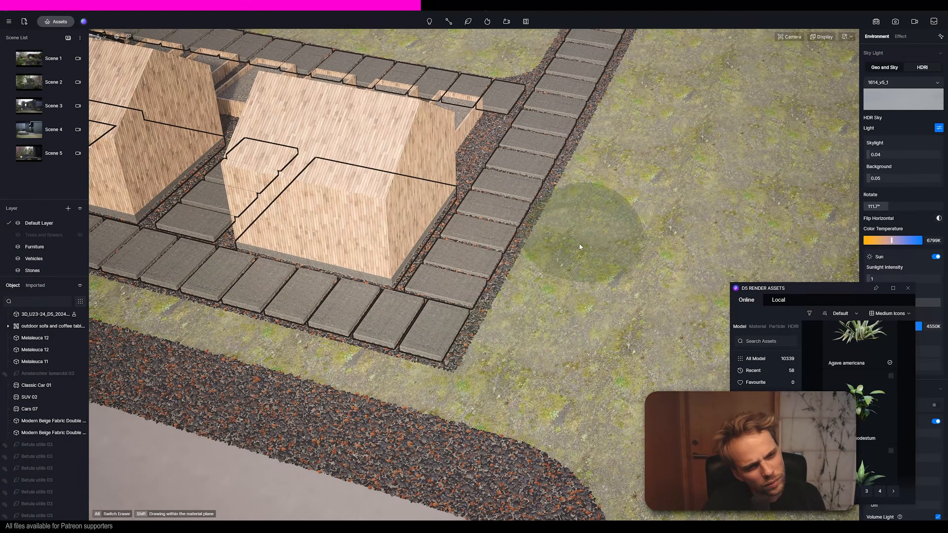
{"action": "left_click_drag", "start_coordinate": [579, 243], "coordinate": [610, 287]}
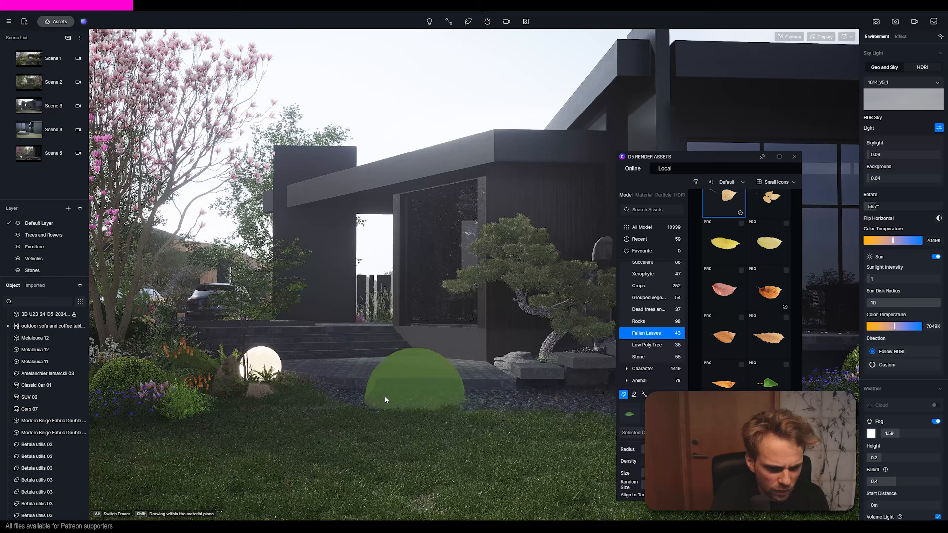
Step: Switch through Scenes 5 and 4 to Scene 2 and examine the pebbles, leaves and grass along its stone path
{"action": "left_click", "coordinate": [9, 21]}
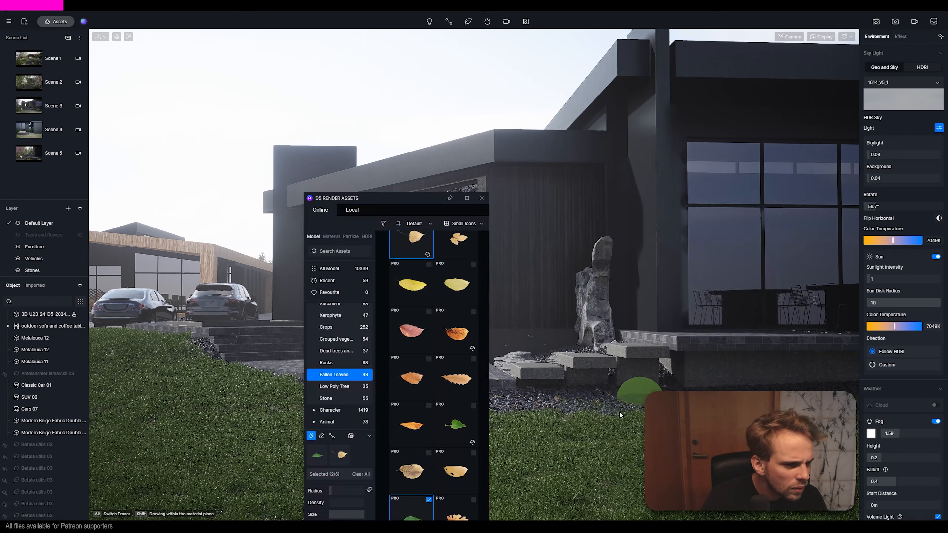
{"action": "left_click", "coordinate": [53, 153]}
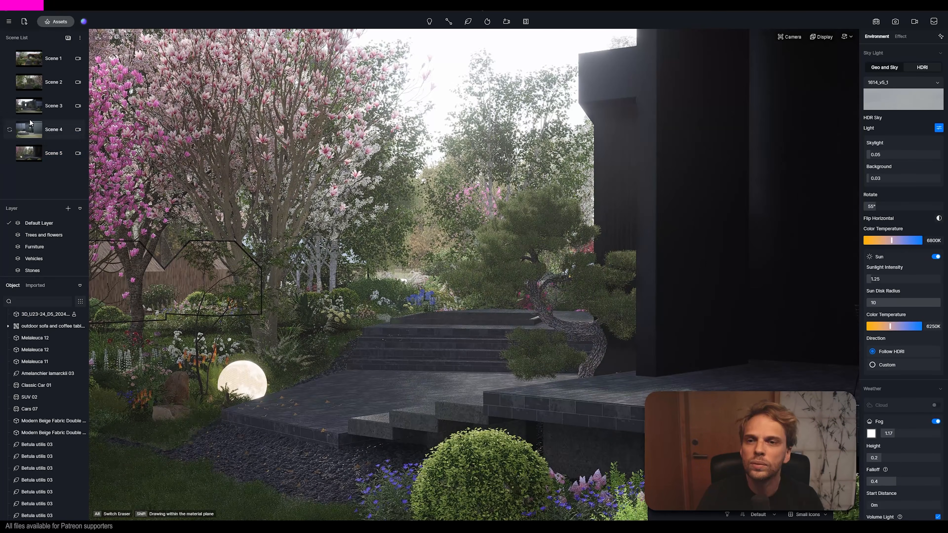
{"action": "left_click", "coordinate": [31, 123]}
{"action": "left_click", "coordinate": [43, 82]}
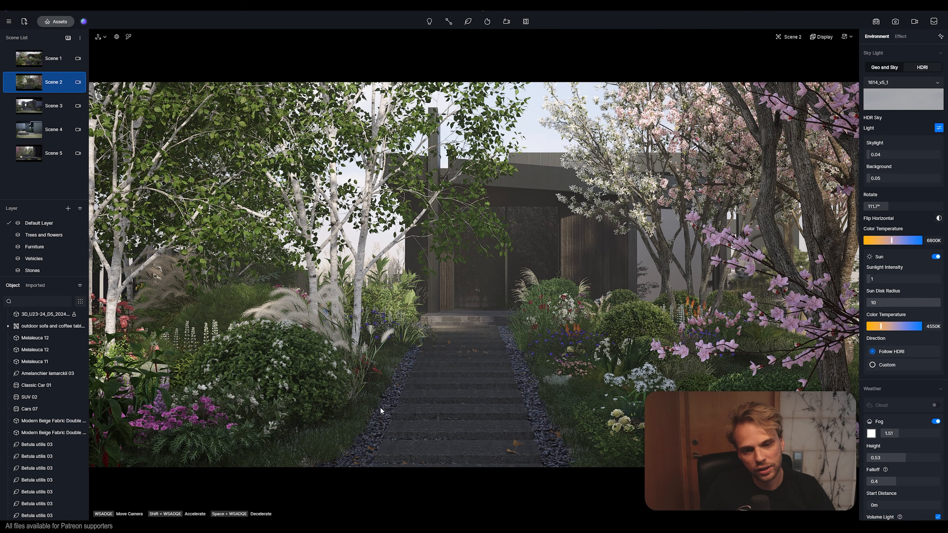
{"action": "right_click_drag", "start_coordinate": [399, 397], "coordinate": [379, 444]}
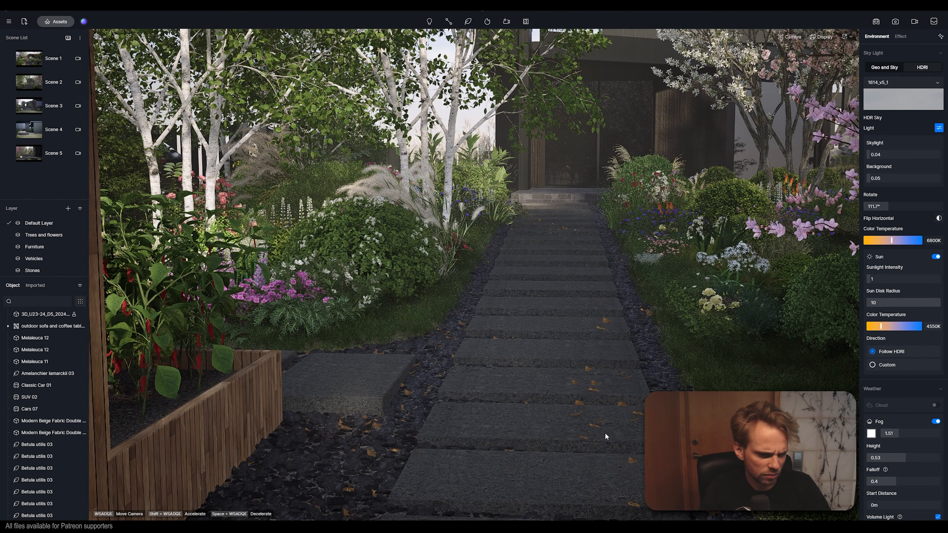
{"action": "right_click_drag", "start_coordinate": [489, 444], "coordinate": [603, 490]}
{"action": "right_click_drag", "start_coordinate": [548, 435], "coordinate": [495, 427]}
{"action": "right_click_drag", "start_coordinate": [491, 428], "coordinate": [463, 435]}
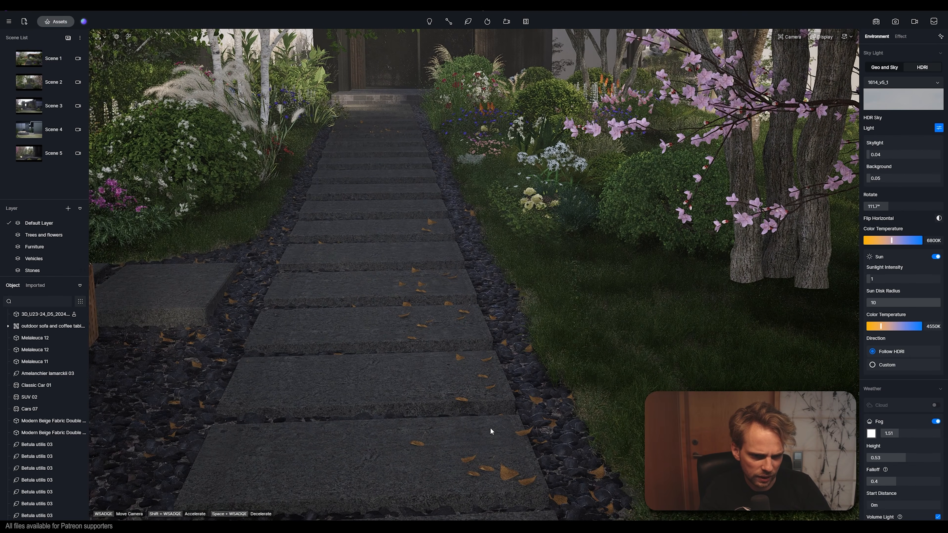
{"action": "scroll", "coordinate": [549, 358], "scroll_direction": "up", "scroll_amount": 4}
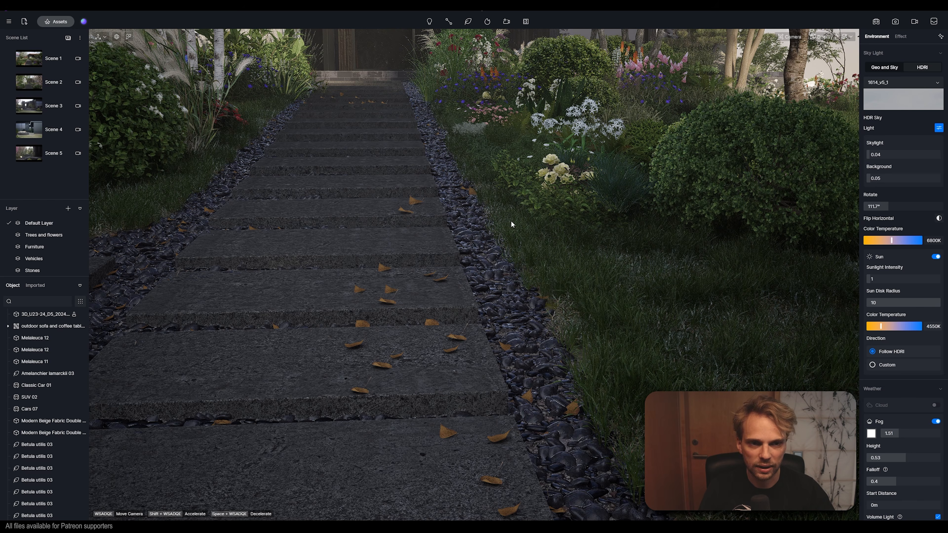
Step: Review Scenes 1, 2, 3 and 5 with their scattered details, ending on Scene 4
{"action": "left_click", "coordinate": [34, 61]}
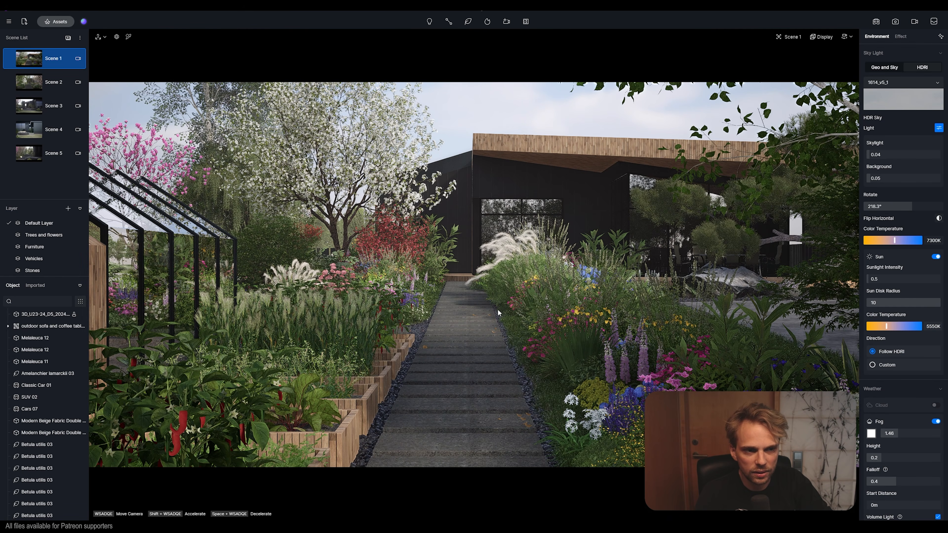
{"action": "left_click", "coordinate": [28, 82]}
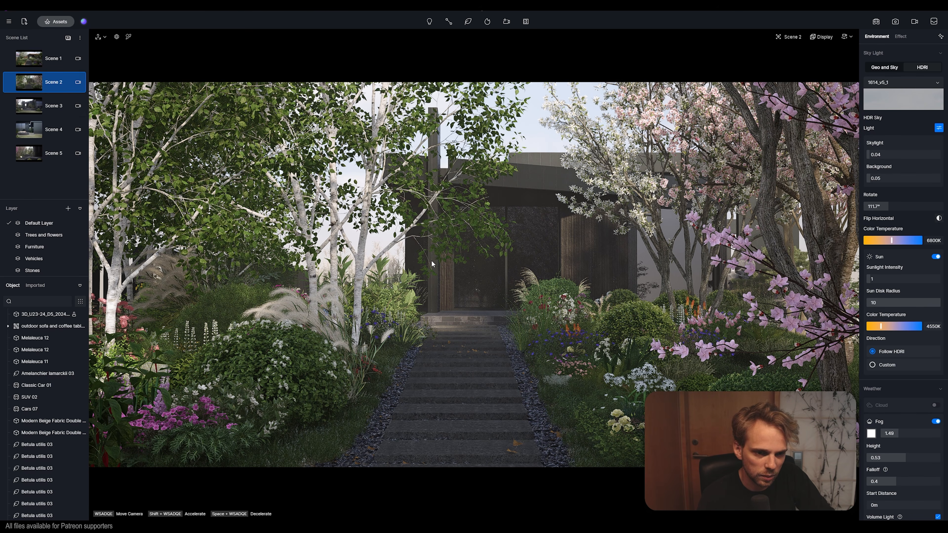
{"action": "left_click", "coordinate": [54, 106]}
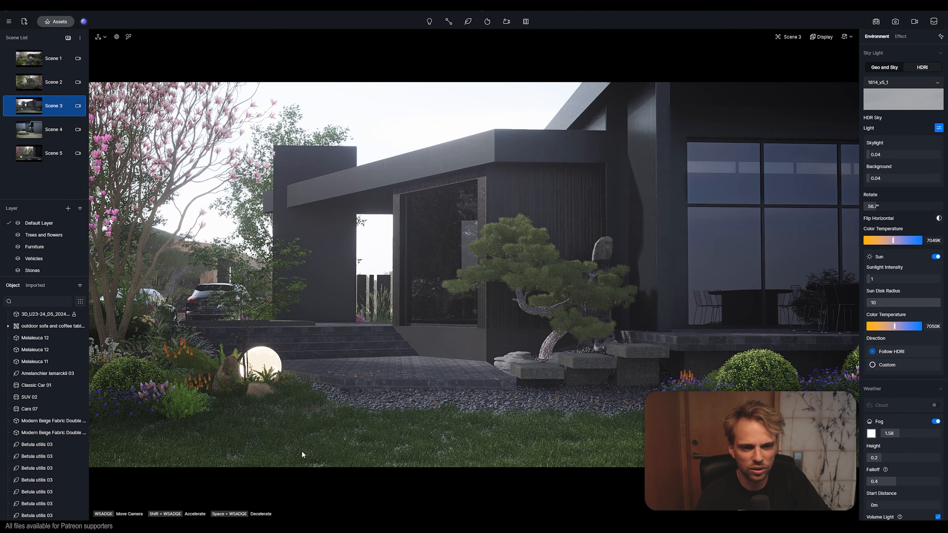
{"action": "left_click", "coordinate": [29, 136]}
{"action": "left_click", "coordinate": [30, 157]}
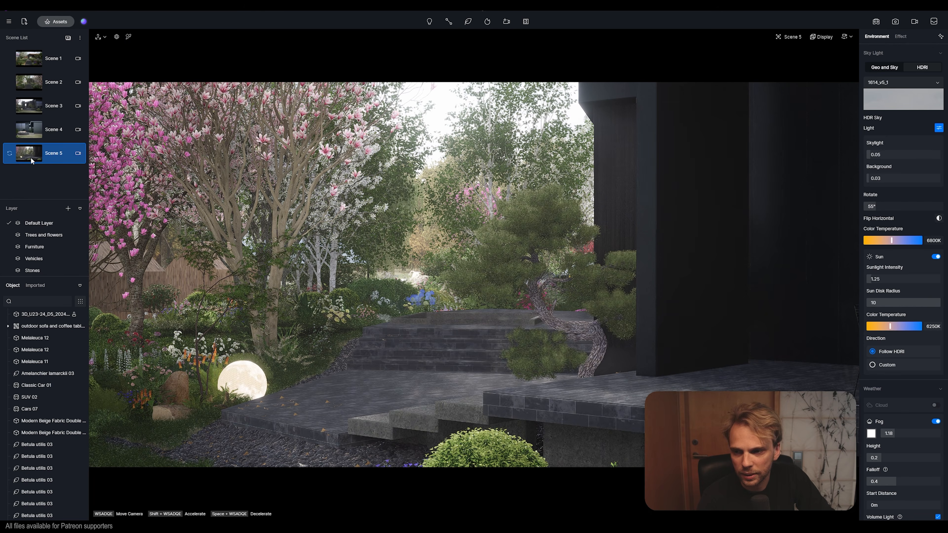
{"action": "left_click", "coordinate": [28, 129]}
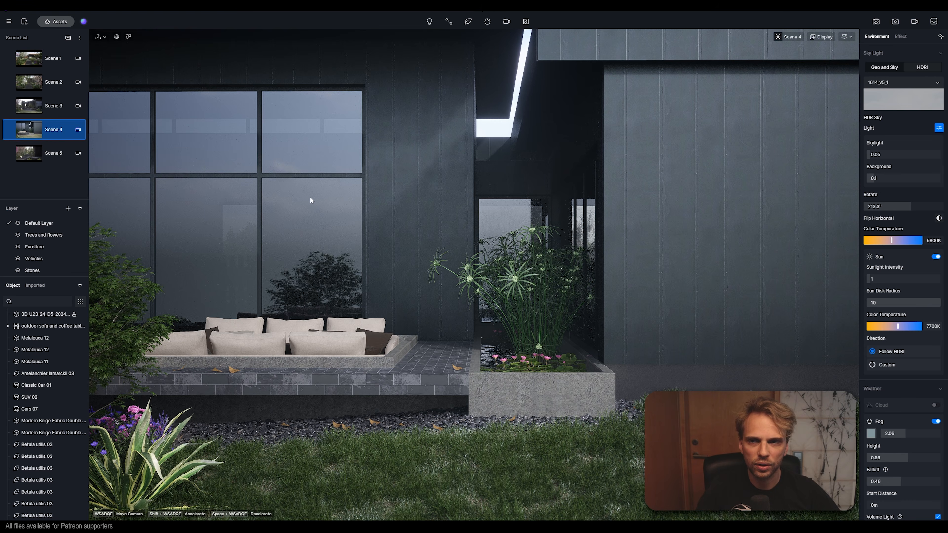
Step: Set the Scene 4 camera's image size to 1920 by 960, then go to Scene 1
{"action": "left_click", "coordinate": [78, 129]}
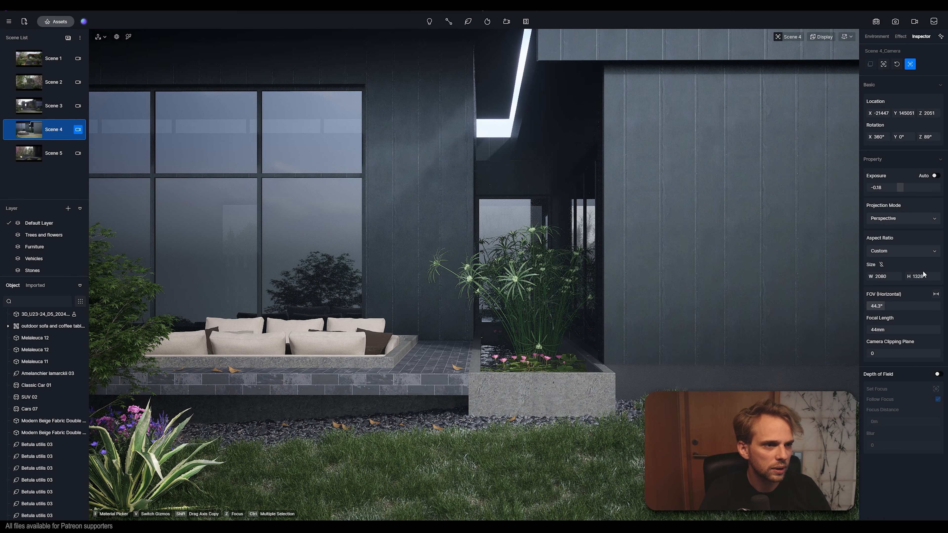
{"action": "double_click", "coordinate": [883, 279]}
{"action": "type", "text": "1920"}
{"action": "key", "text": "Tab"}
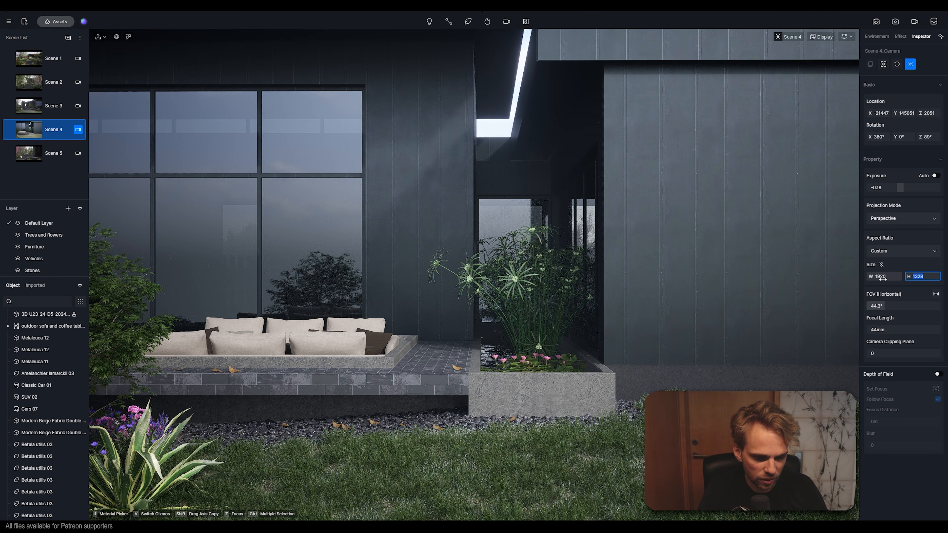
{"action": "type", "text": "960"}
{"action": "key", "text": "Return"}
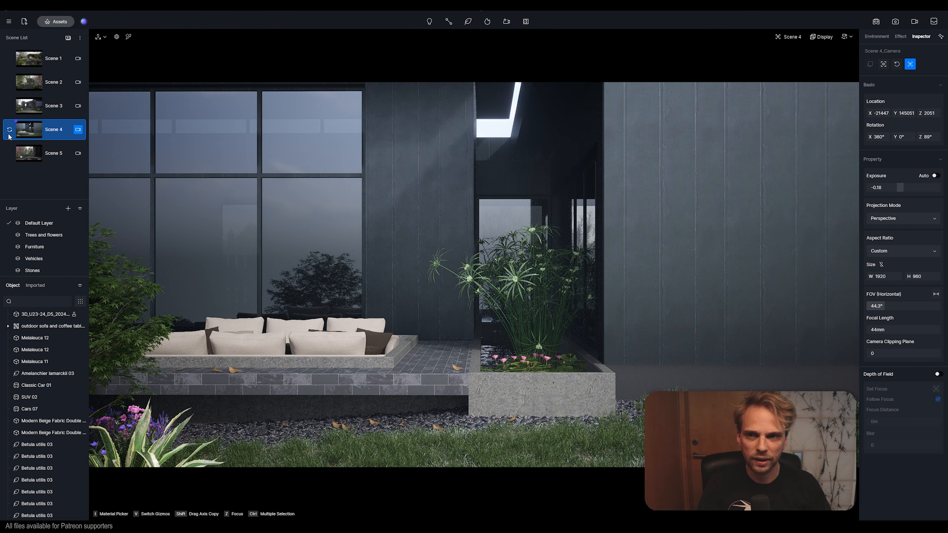
{"action": "left_click", "coordinate": [78, 131]}
{"action": "left_click", "coordinate": [27, 62]}
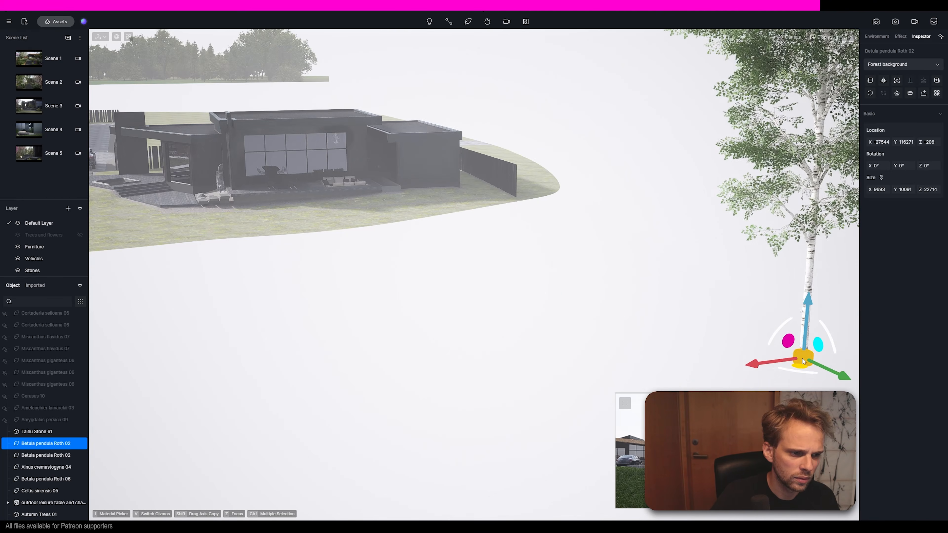
Step: Position Betula pendula Roth 02 birches outside the lawn on the Forest background layer, then show the Trees and flowers layer
{"action": "left_click_drag", "start_coordinate": [802, 360], "coordinate": [738, 360]}
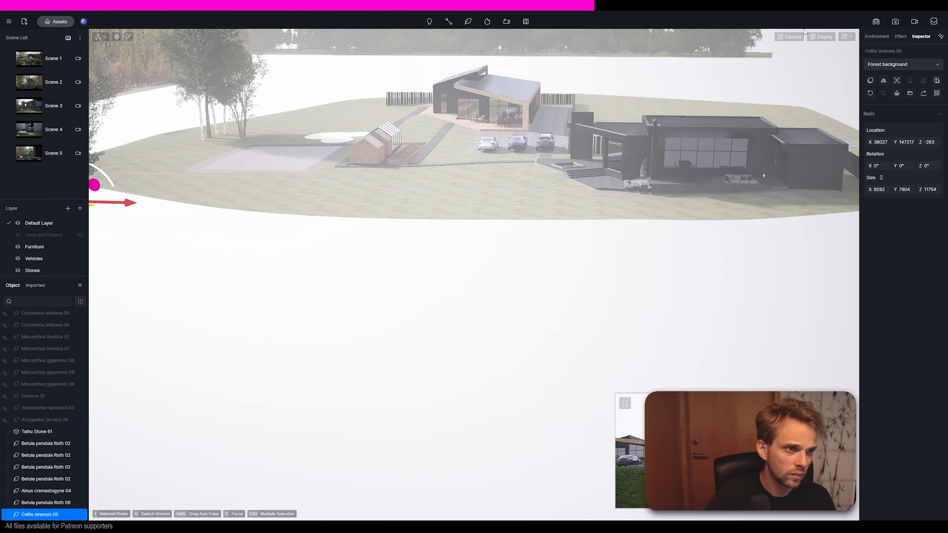
{"action": "left_click", "coordinate": [80, 235]}
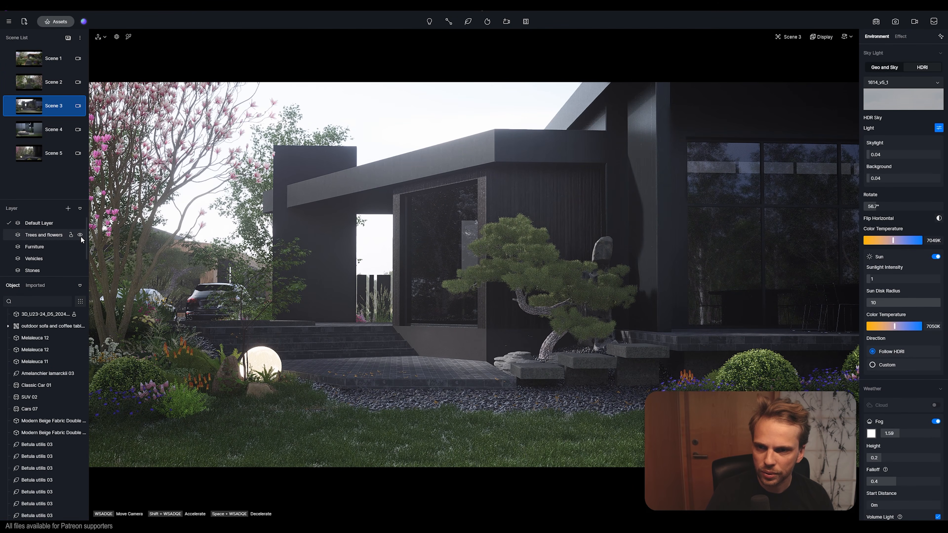
Step: Hide the Trees and flowers layer and inspect the Celtis sinensis 05 and birch trees standing behind the house
{"action": "left_click", "coordinate": [80, 235]}
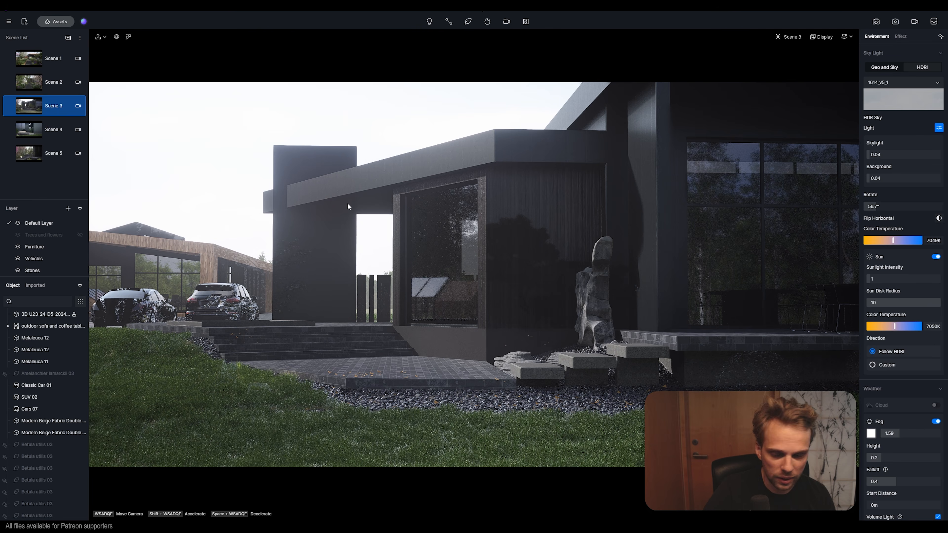
{"action": "right_click_drag", "start_coordinate": [406, 222], "coordinate": [549, 397]}
{"action": "scroll", "coordinate": [549, 362], "scroll_direction": "down", "scroll_amount": 8}
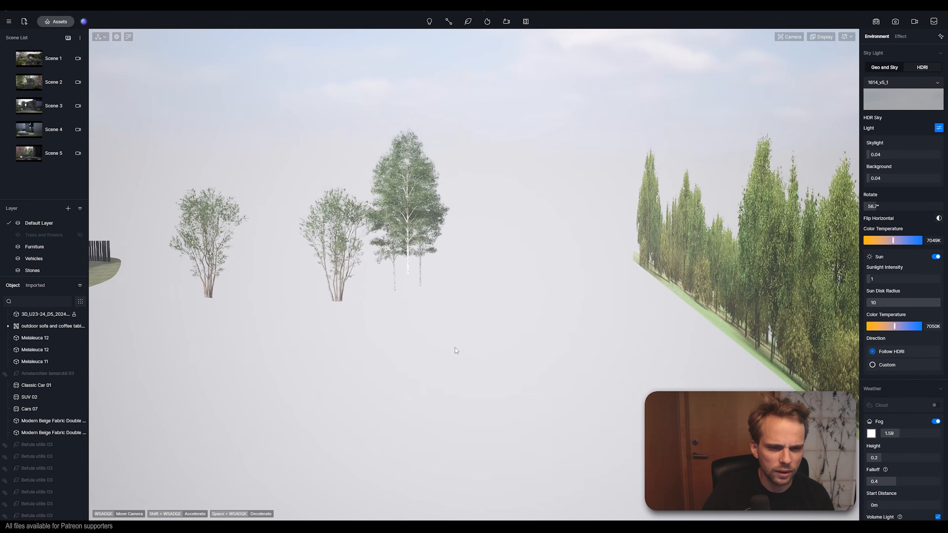
{"action": "left_click", "coordinate": [223, 240]}
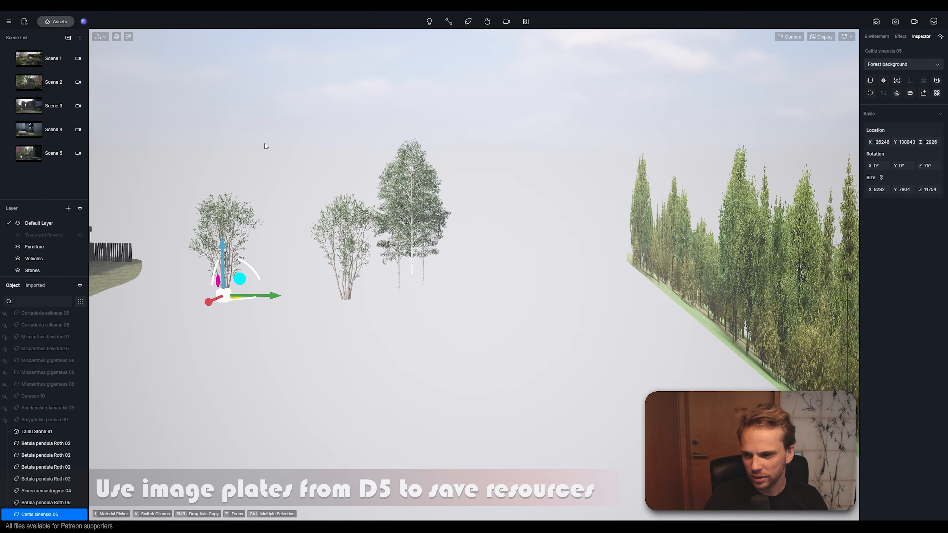
{"action": "left_click", "coordinate": [333, 125]}
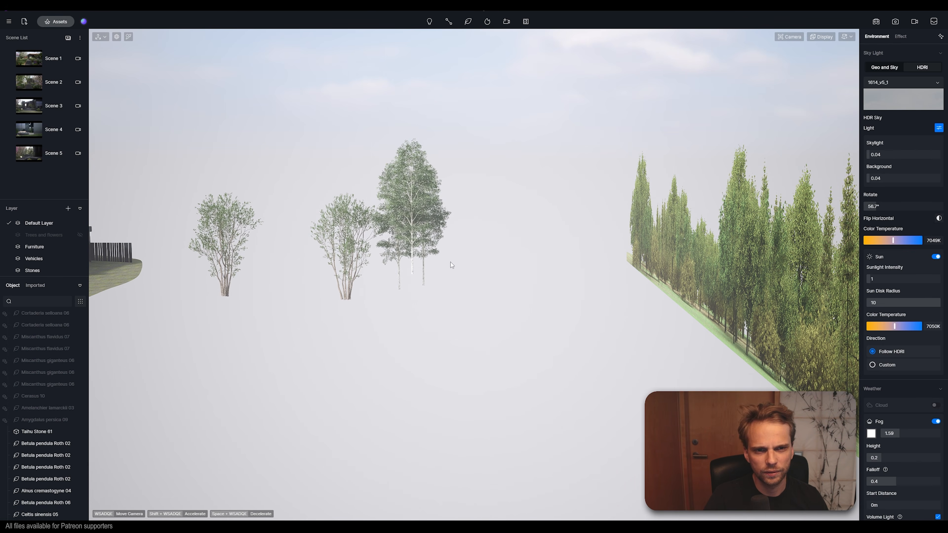
{"action": "left_click", "coordinate": [674, 254]}
{"action": "left_click", "coordinate": [516, 287]}
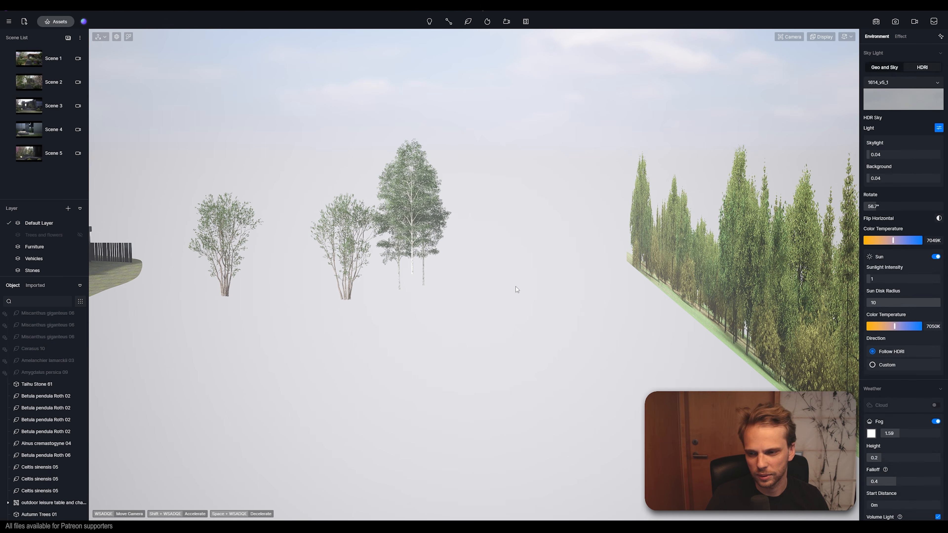
Step: Examine the Autumn Trees 01 image plates that surround the site from their front and back
{"action": "right_click_drag", "start_coordinate": [516, 287], "coordinate": [504, 235]}
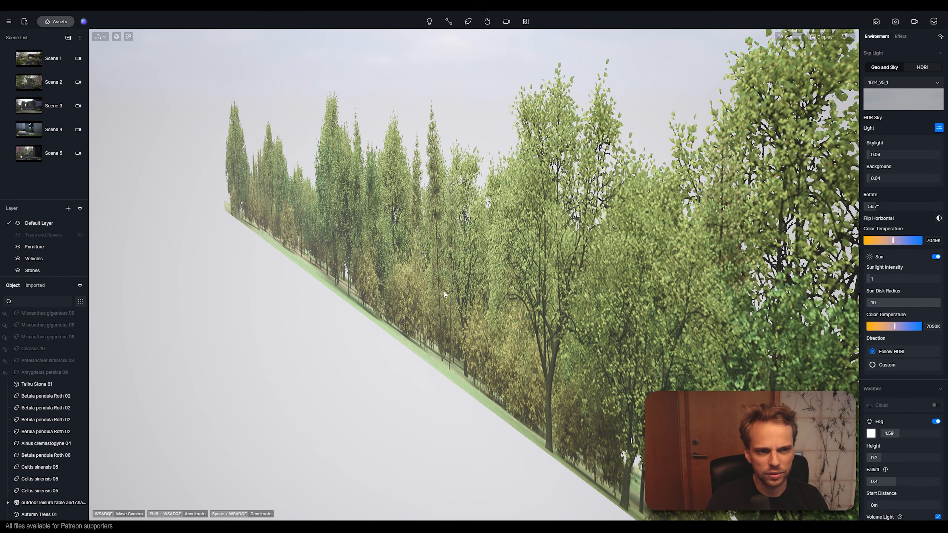
{"action": "right_click_drag", "start_coordinate": [444, 292], "coordinate": [476, 313]}
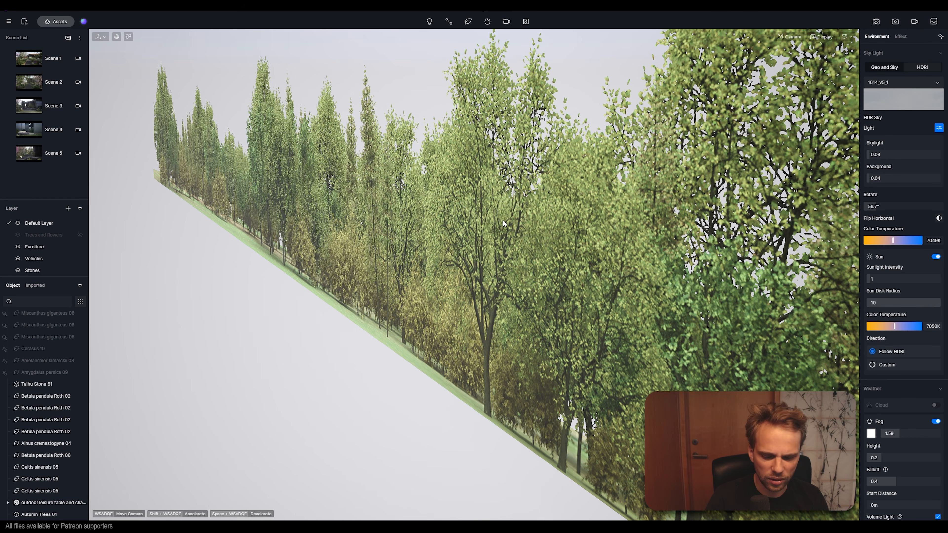
{"action": "key", "text": "s"}
{"action": "right_click_drag", "start_coordinate": [503, 220], "coordinate": [294, 268]}
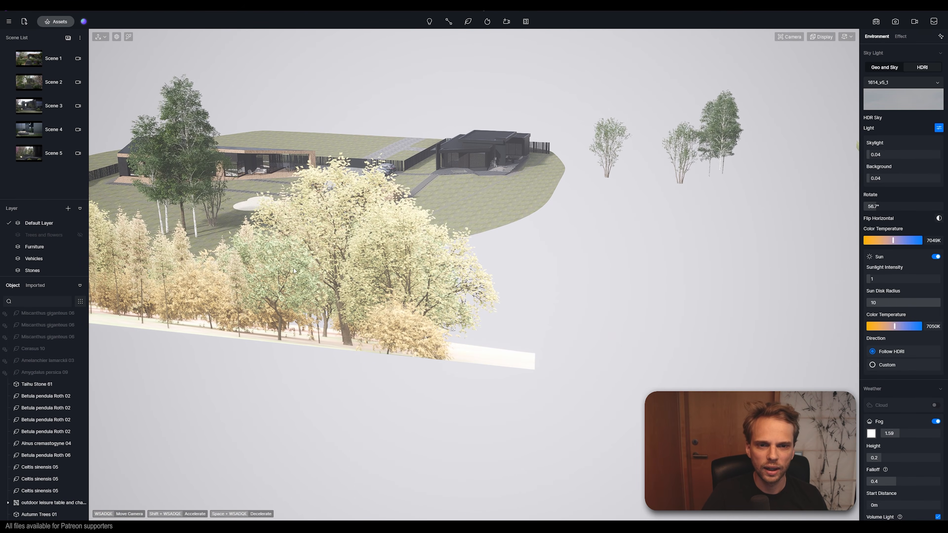
{"action": "left_click", "coordinate": [288, 279]}
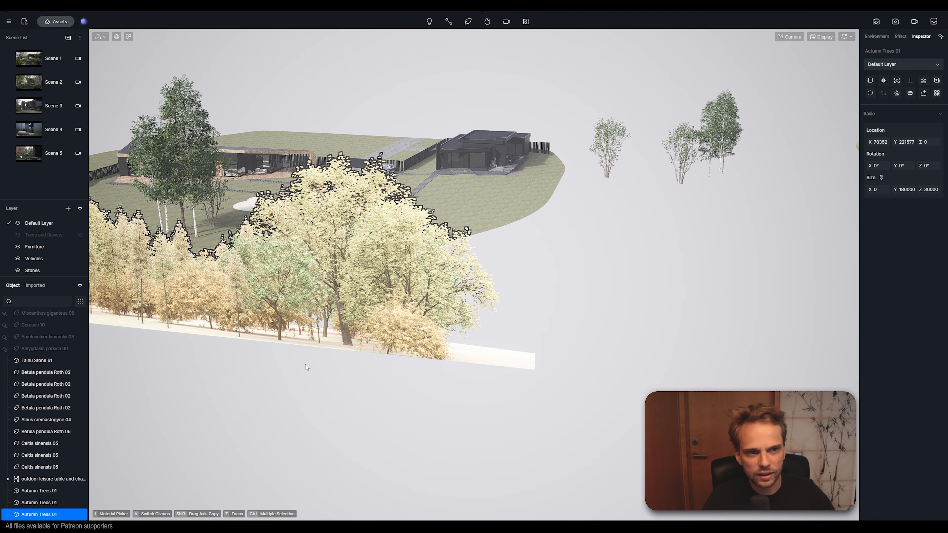
{"action": "key", "text": "Escape"}
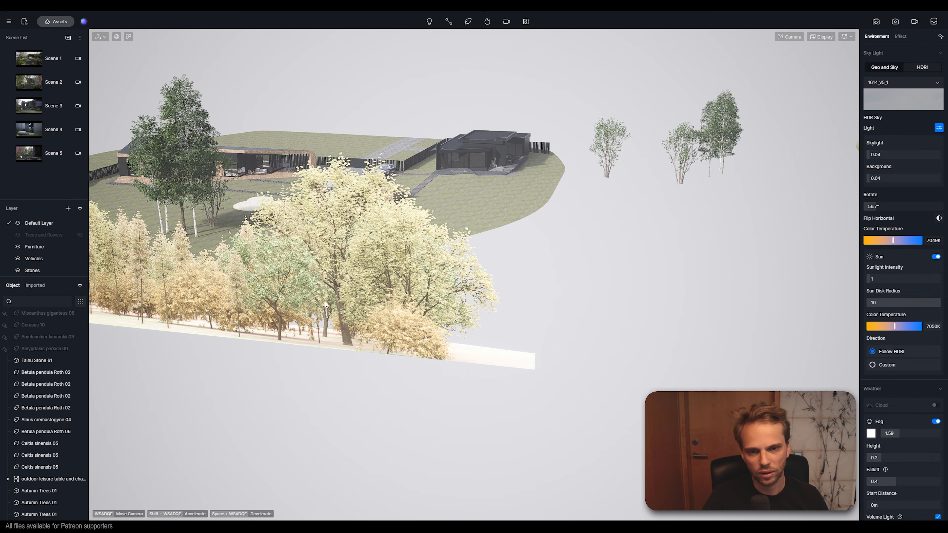
{"action": "right_click_drag", "start_coordinate": [333, 314], "coordinate": [644, 302]}
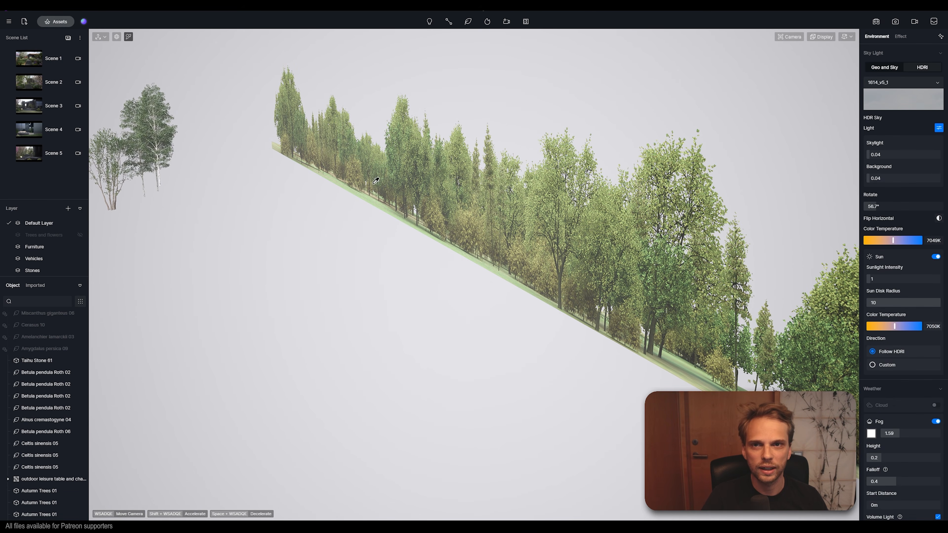
Step: Tint the Autumn Trees 01 plate material's Base Color a muted green, about HSV 112, 25, 65
{"action": "left_click", "coordinate": [530, 221]}
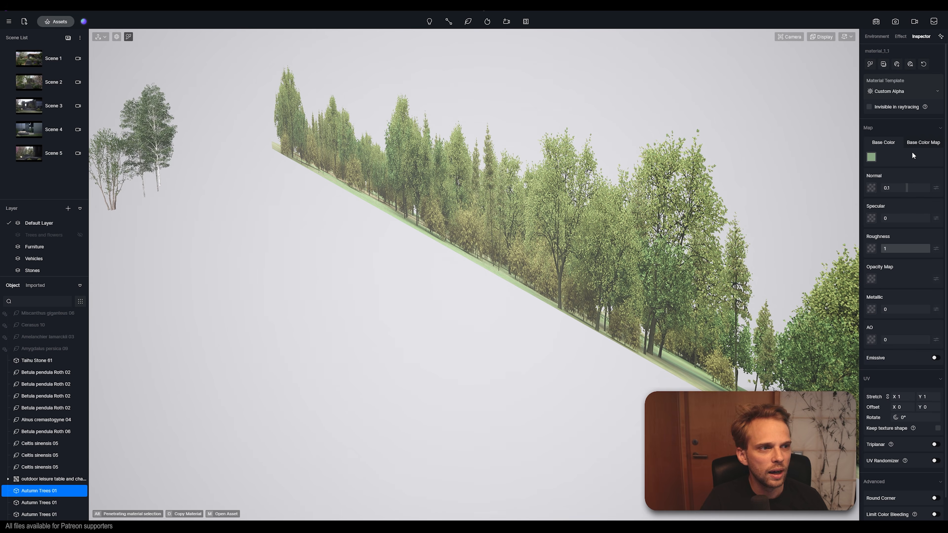
{"action": "left_click", "coordinate": [922, 143]}
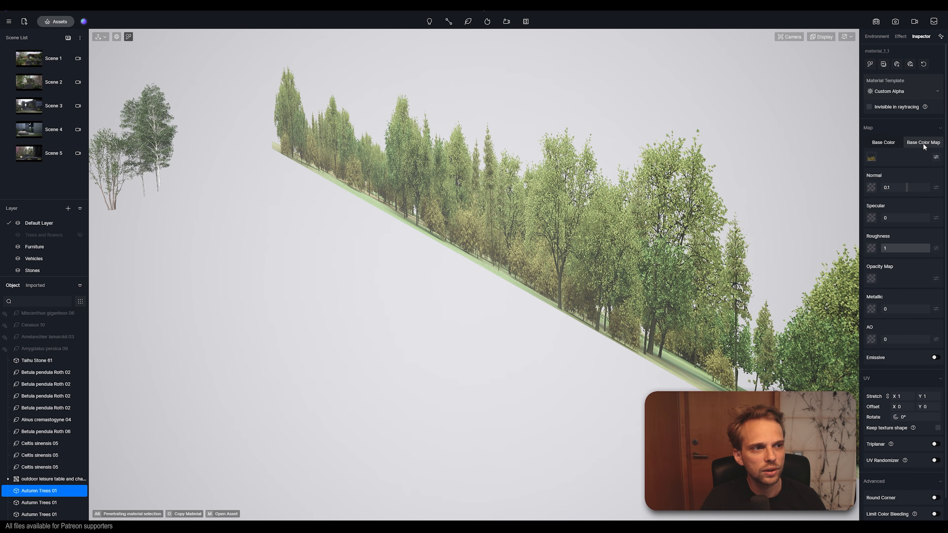
{"action": "left_click", "coordinate": [886, 143]}
{"action": "left_click", "coordinate": [871, 157]}
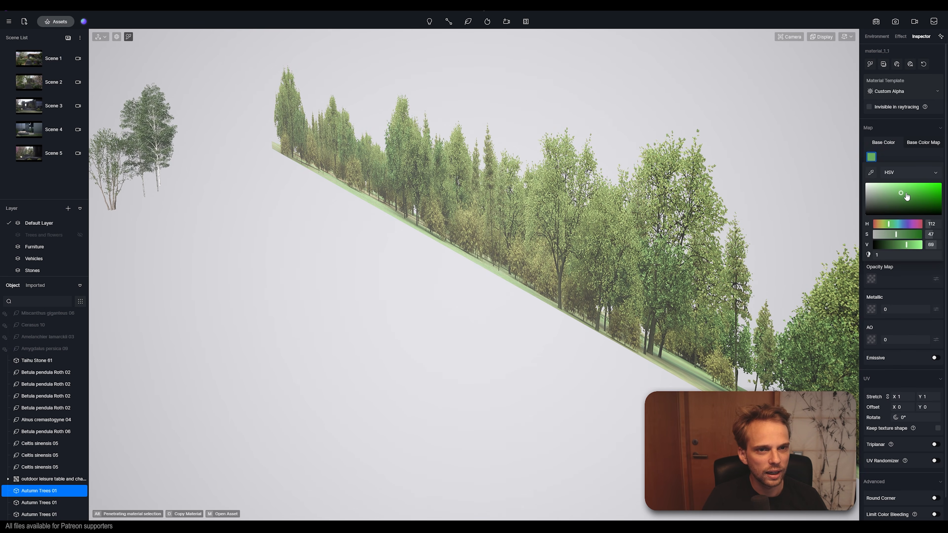
{"action": "mouse_move", "coordinate": [945, 195]}
{"action": "left_mouse_down"}
{"action": "mouse_move", "coordinate": [863, 217]}
{"action": "mouse_move", "coordinate": [888, 196]}
{"action": "left_mouse_up"}
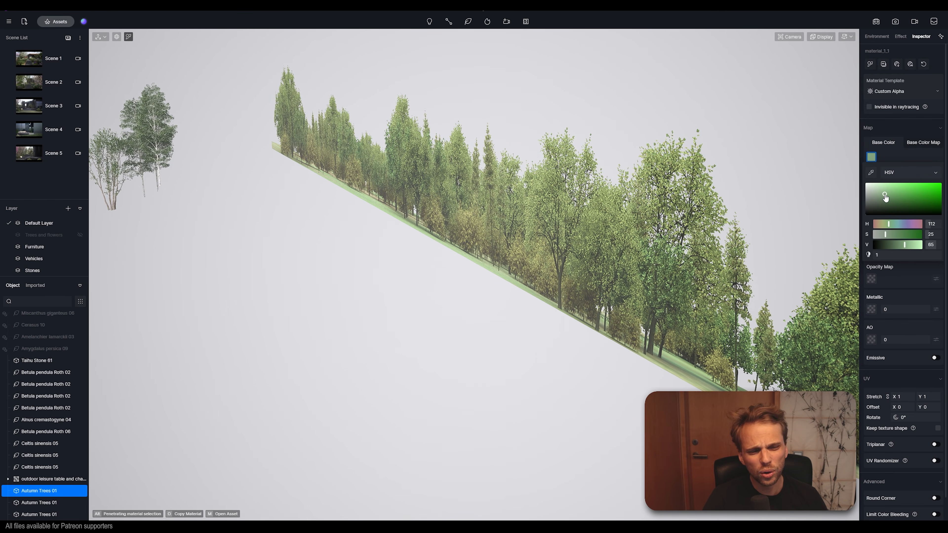
{"action": "left_click", "coordinate": [887, 158]}
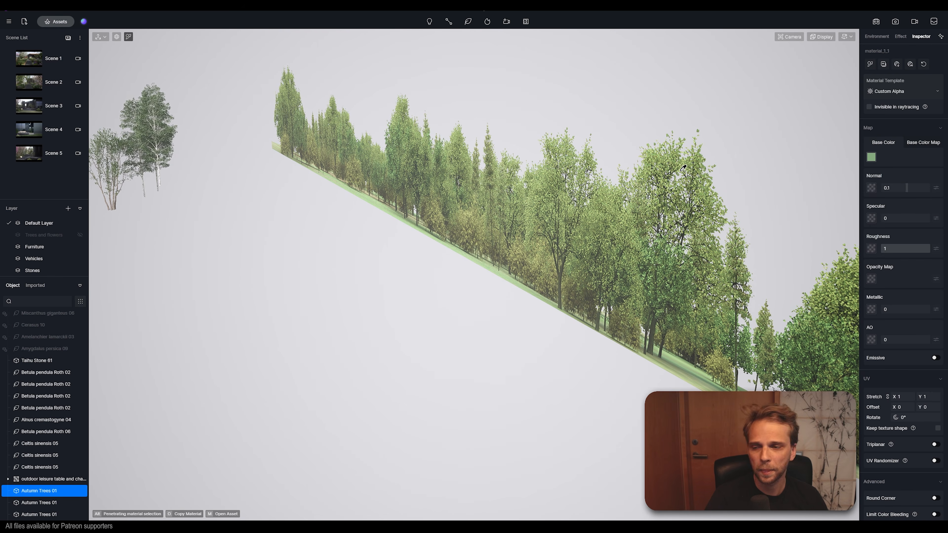
{"action": "right_click_drag", "start_coordinate": [545, 228], "coordinate": [353, 224]}
{"action": "key", "text": "Escape"}
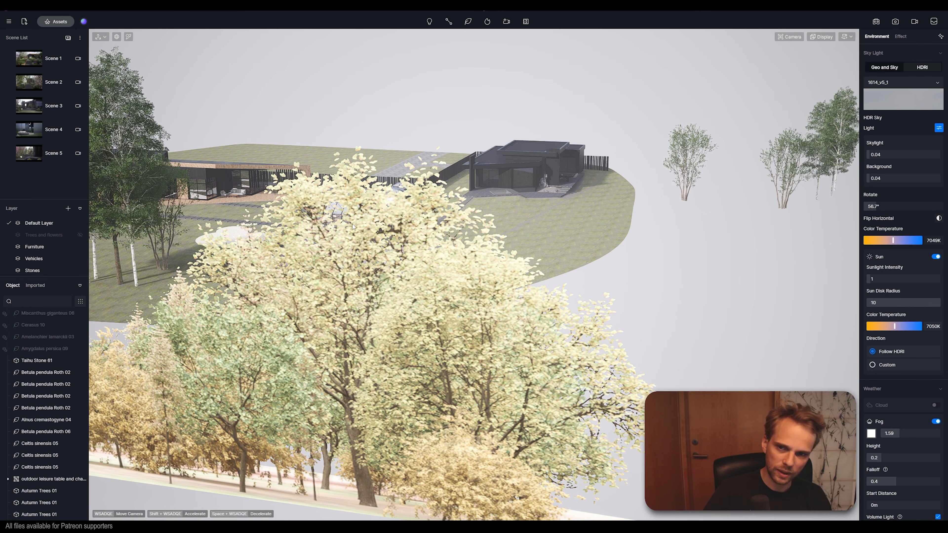
Step: Compare Scenes 3 and 4 with the background trees in place, ending on Scene 4
{"action": "left_click", "coordinate": [35, 132]}
{"action": "left_click", "coordinate": [38, 112]}
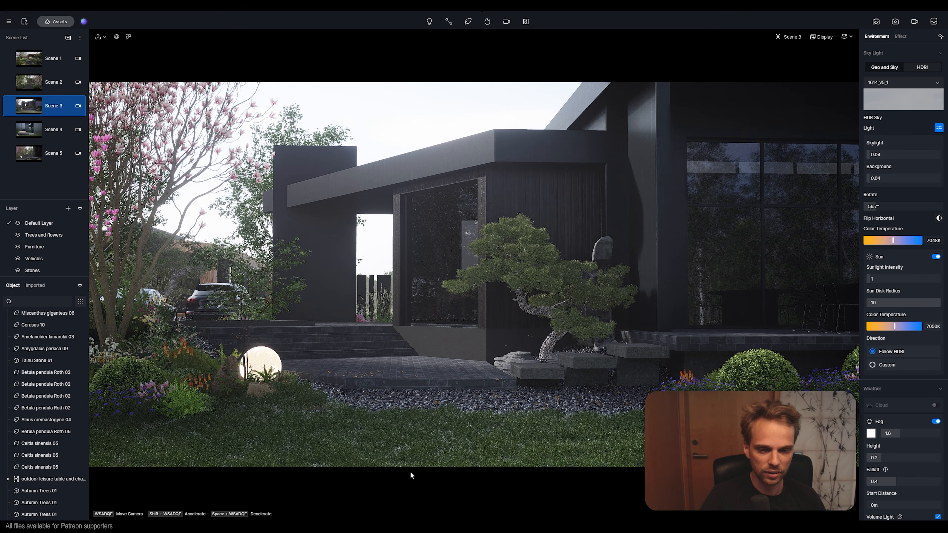
{"action": "left_click", "coordinate": [27, 131]}
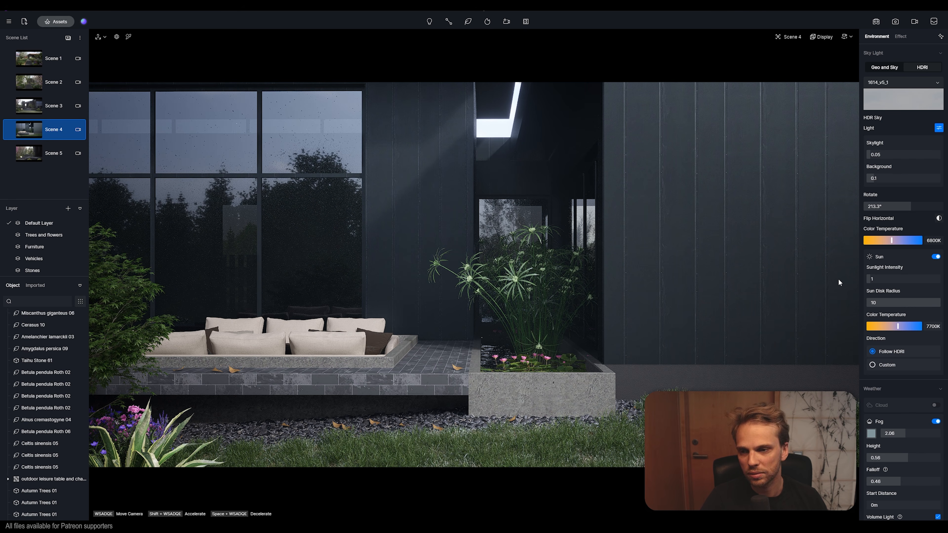
Step: Examine the flower bed, planter and lawn between the dark side wall and the fence around Scene 4's view
{"action": "right_click_drag", "start_coordinate": [711, 313], "coordinate": [605, 364]}
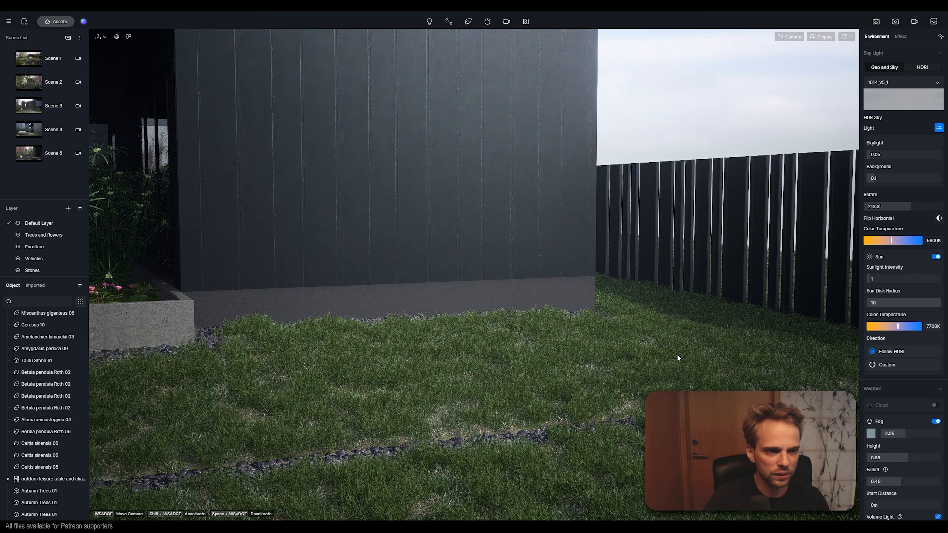
{"action": "key", "text": "d"}
{"action": "right_click_drag", "start_coordinate": [682, 355], "coordinate": [772, 361]}
{"action": "key", "text": "a"}
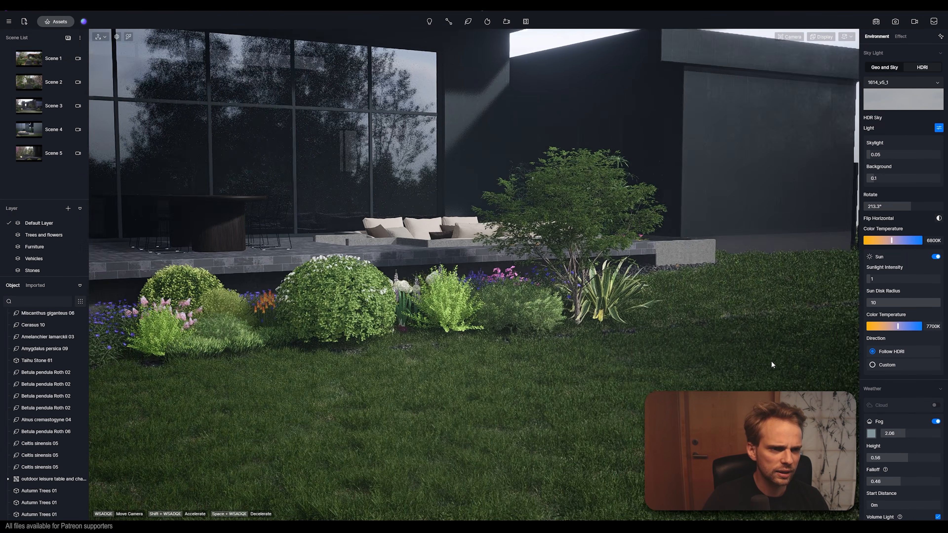
{"action": "left_click", "coordinate": [489, 220]}
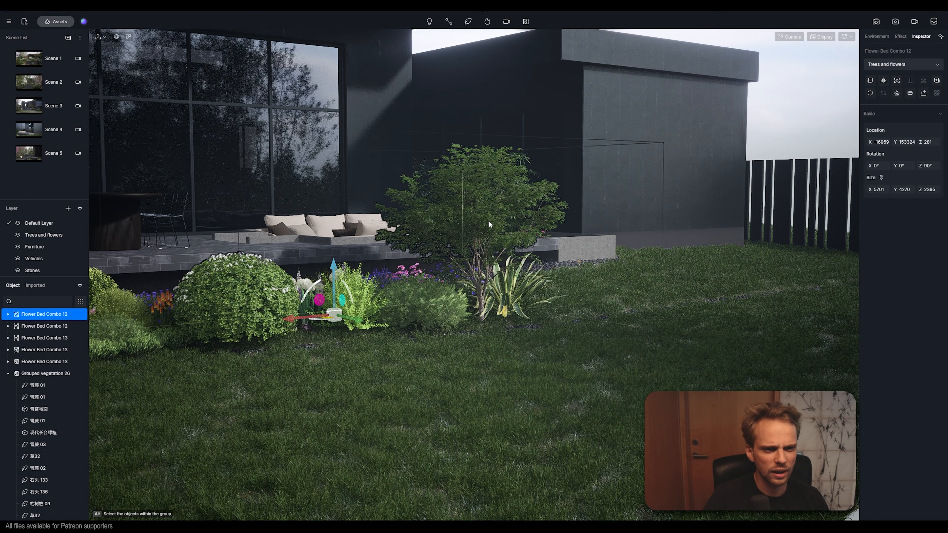
{"action": "key", "text": "Escape"}
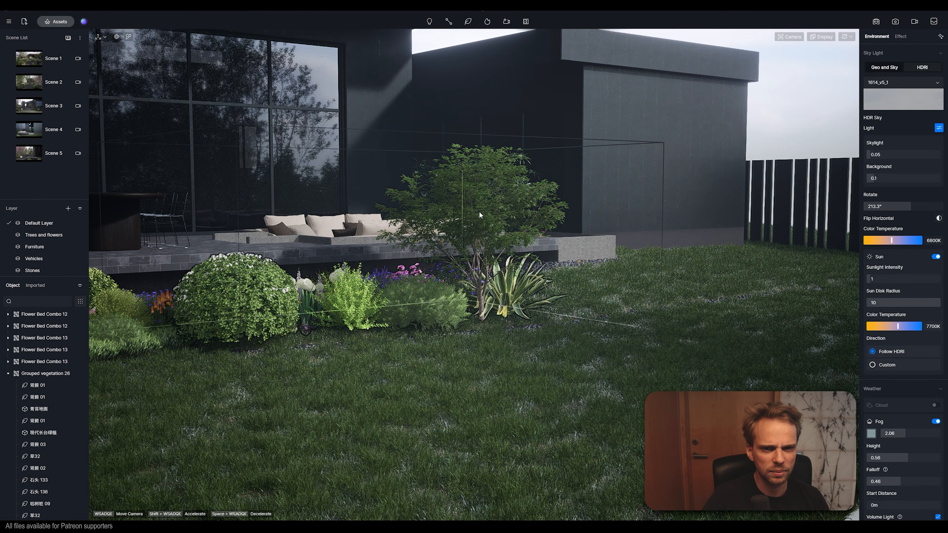
{"action": "right_click_drag", "start_coordinate": [479, 211], "coordinate": [613, 249]}
{"action": "key", "text": "w"}
{"action": "key", "text": "s"}
{"action": "key", "text": "q"}
{"action": "key", "text": "e"}
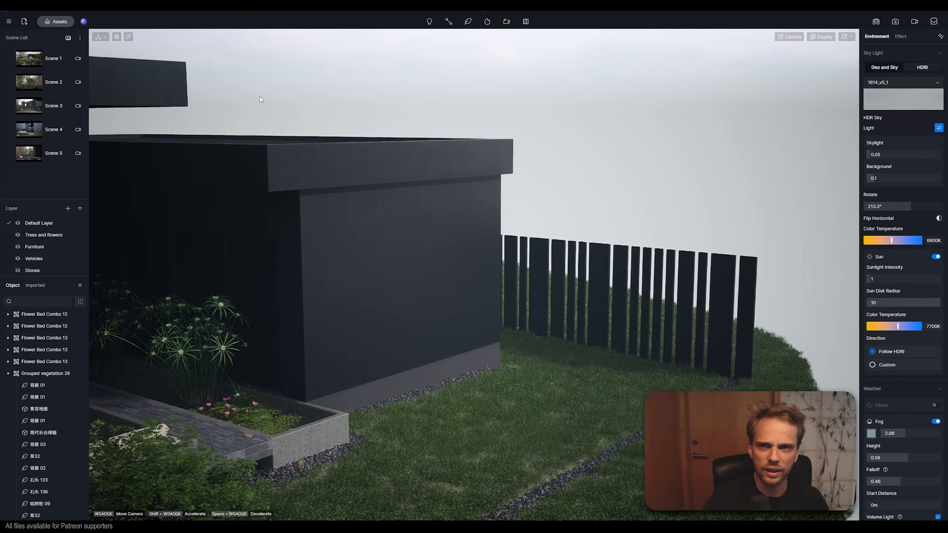
Step: Place an Ilex cornuta 06 from the Shrubs assets on the lawn between the dark side wall and fence, at about Y 153847
{"action": "left_click", "coordinate": [57, 25]}
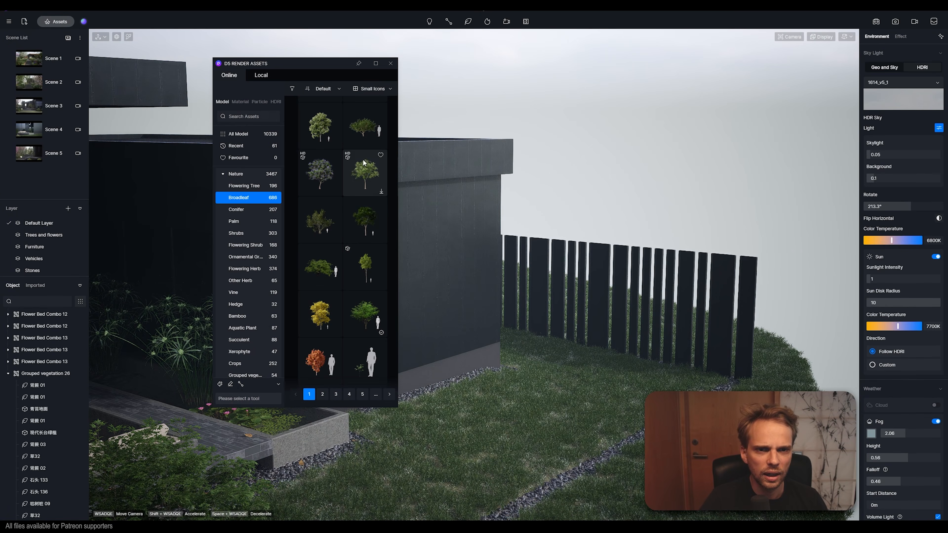
{"action": "left_click_drag", "start_coordinate": [398, 224], "coordinate": [554, 249]}
{"action": "scroll", "coordinate": [463, 269], "scroll_direction": "down", "scroll_amount": 1}
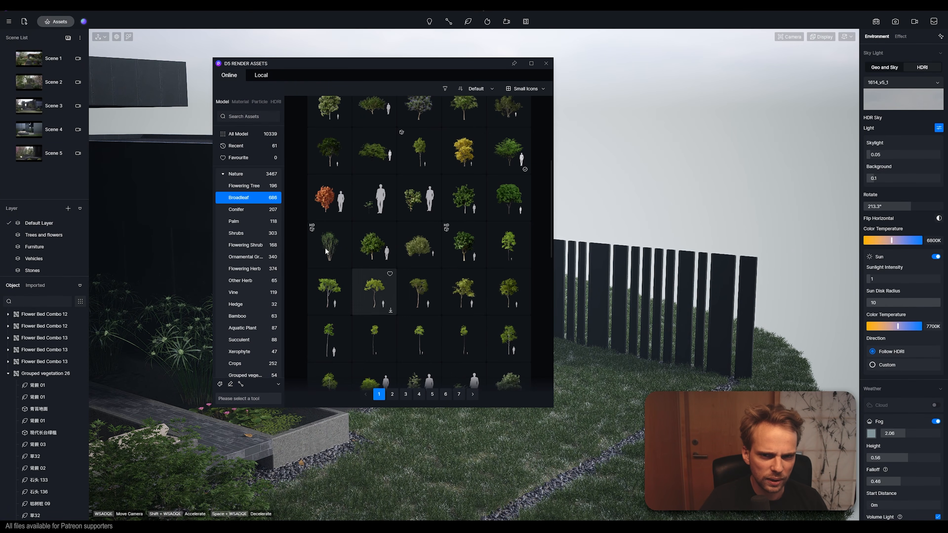
{"action": "left_click", "coordinate": [242, 233]}
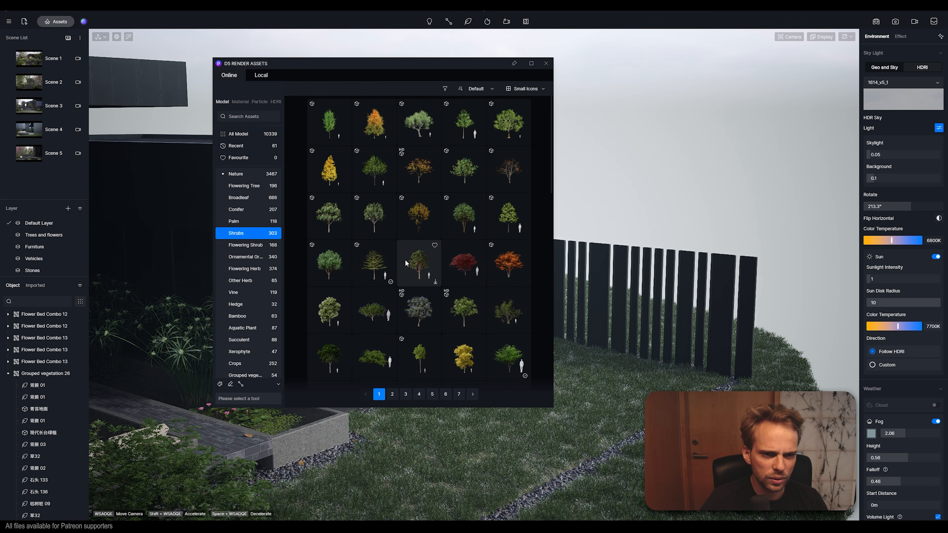
{"action": "scroll", "coordinate": [511, 198], "scroll_direction": "down", "scroll_amount": 5}
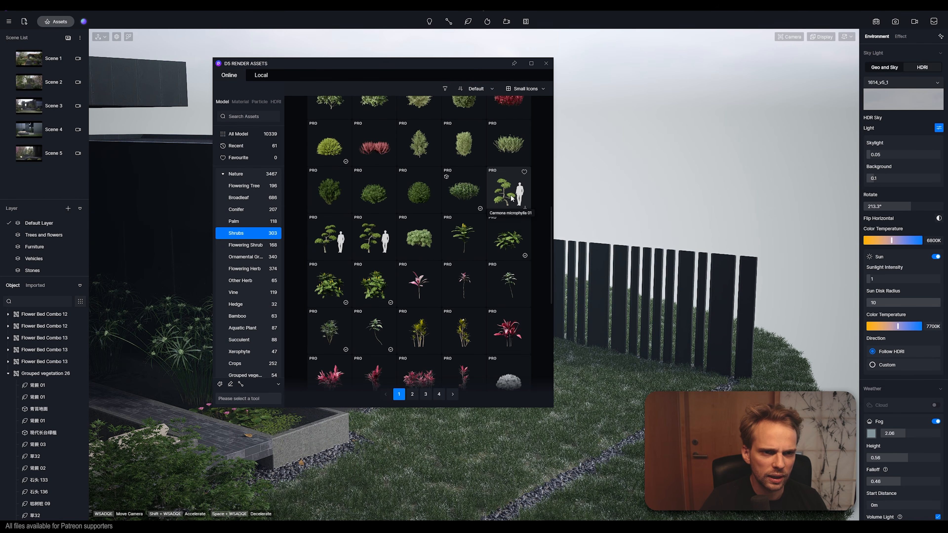
{"action": "scroll", "coordinate": [485, 261], "scroll_direction": "down", "scroll_amount": 5}
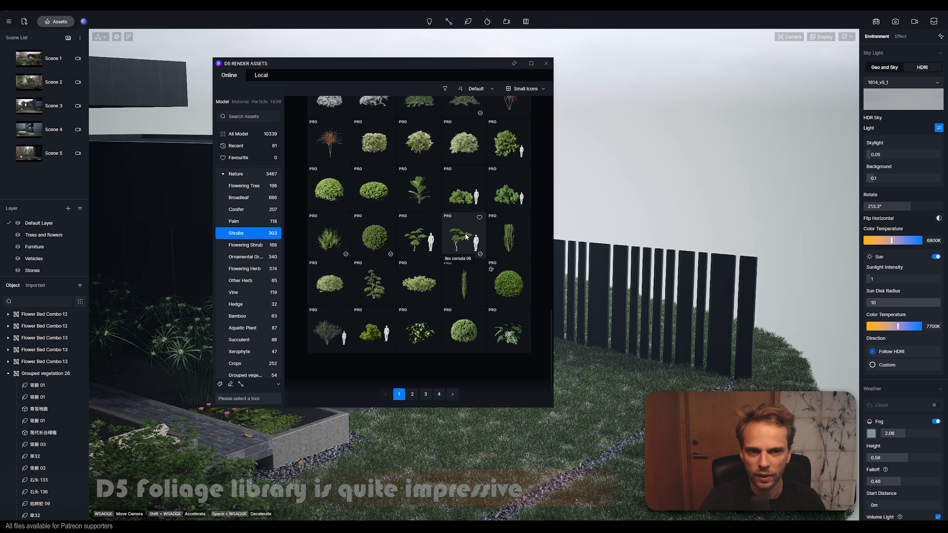
{"action": "left_click", "coordinate": [571, 377]}
{"action": "left_click", "coordinate": [546, 63]}
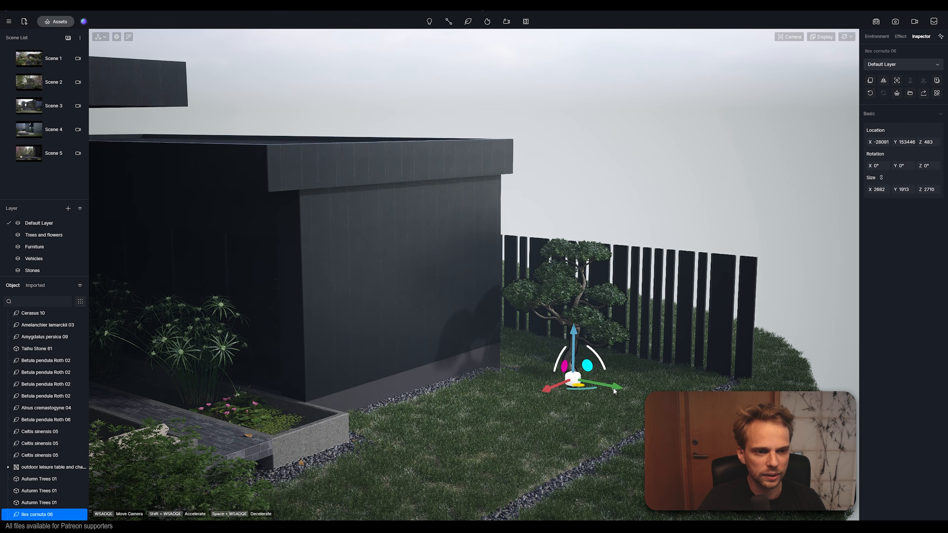
{"action": "left_click_drag", "start_coordinate": [609, 389], "coordinate": [590, 385]}
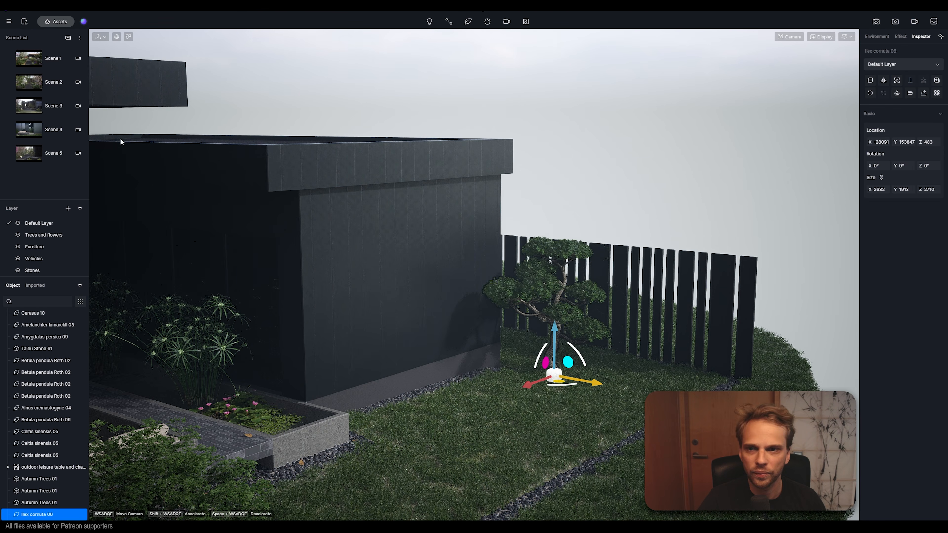
Step: Move the Ilex cornuta 06 to X -26549, Z 784, rotate it to 330° about Z, and check it in Scene 4
{"action": "left_click", "coordinate": [78, 129]}
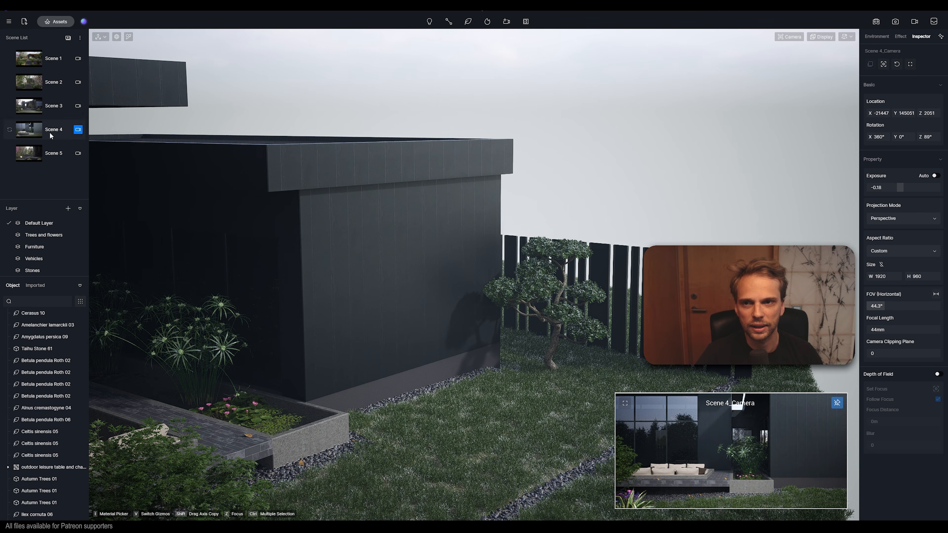
{"action": "left_click", "coordinate": [568, 326]}
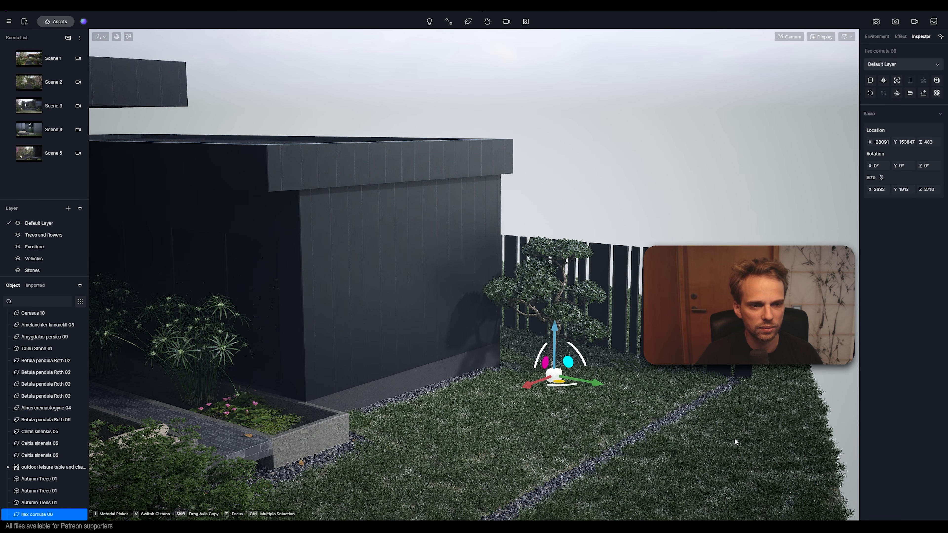
{"action": "left_click", "coordinate": [78, 130]}
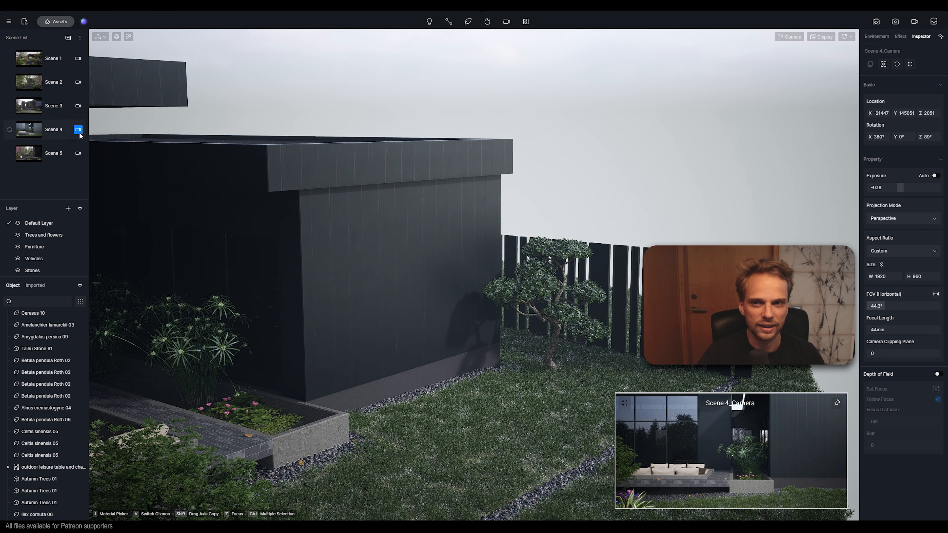
{"action": "left_click", "coordinate": [554, 288]}
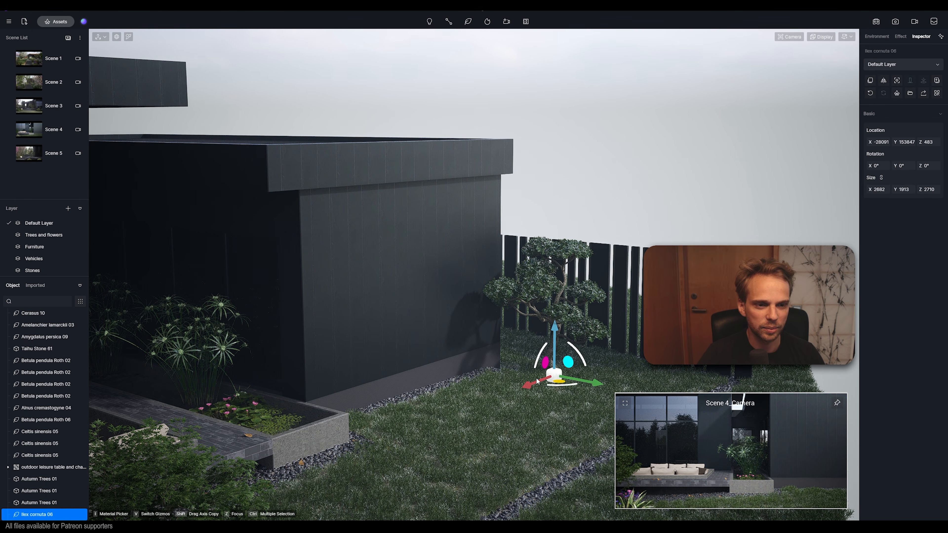
{"action": "left_click_drag", "start_coordinate": [516, 401], "coordinate": [444, 347]}
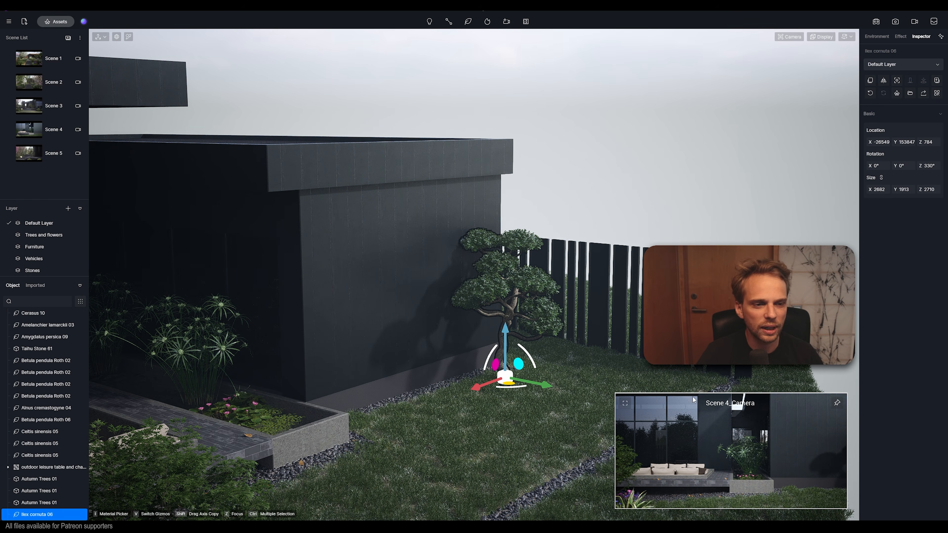
{"action": "left_click", "coordinate": [39, 130]}
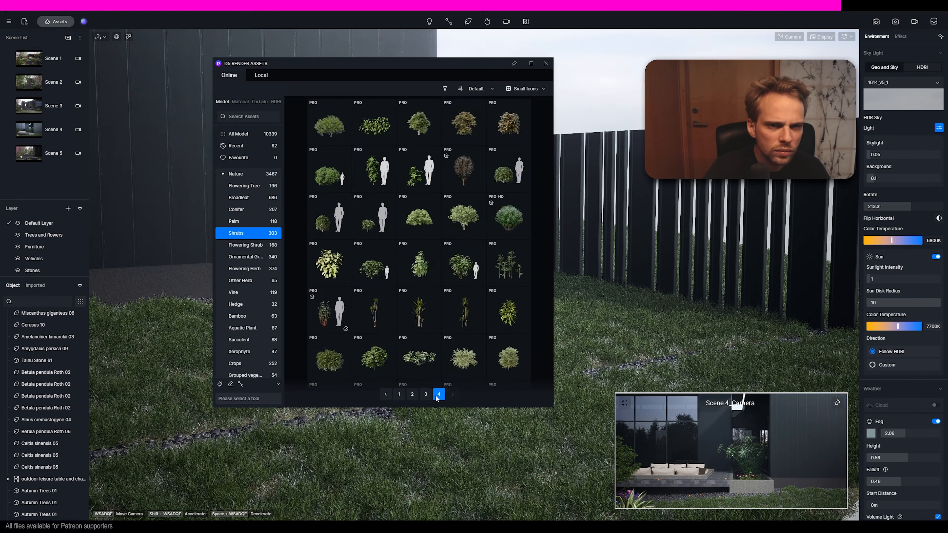
Step: Browse the shrub and broadleaf assets and place a Celtis sinensis 05 tree on the lawn near the dark side wall
{"action": "left_click", "coordinate": [399, 394]}
{"action": "scroll", "coordinate": [421, 243], "scroll_direction": "down", "scroll_amount": 5}
{"action": "left_click", "coordinate": [239, 197]}
{"action": "left_click", "coordinate": [393, 395]}
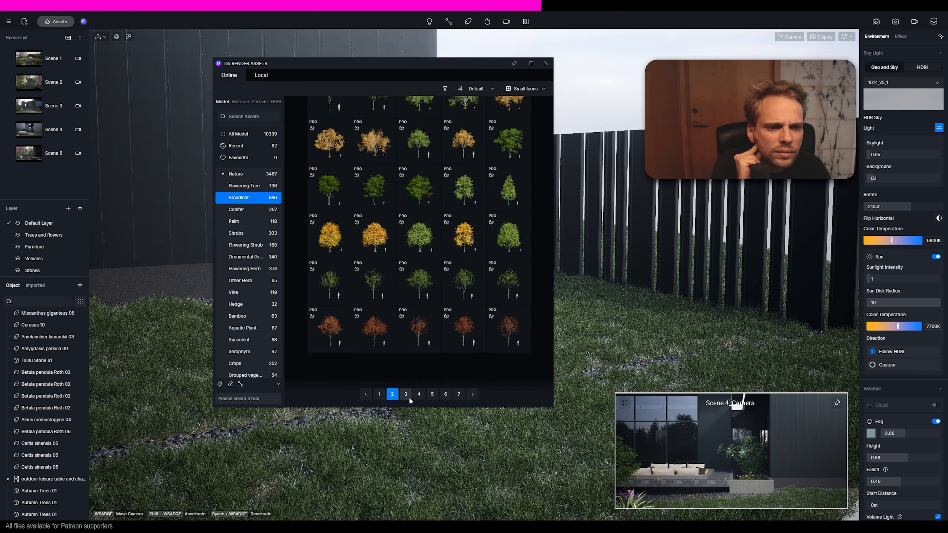
{"action": "left_click", "coordinate": [407, 397]}
{"action": "left_click_drag", "start_coordinate": [374, 63], "coordinate": [597, 80]}
{"action": "left_click", "coordinate": [643, 186]}
{"action": "left_click", "coordinate": [357, 248]}
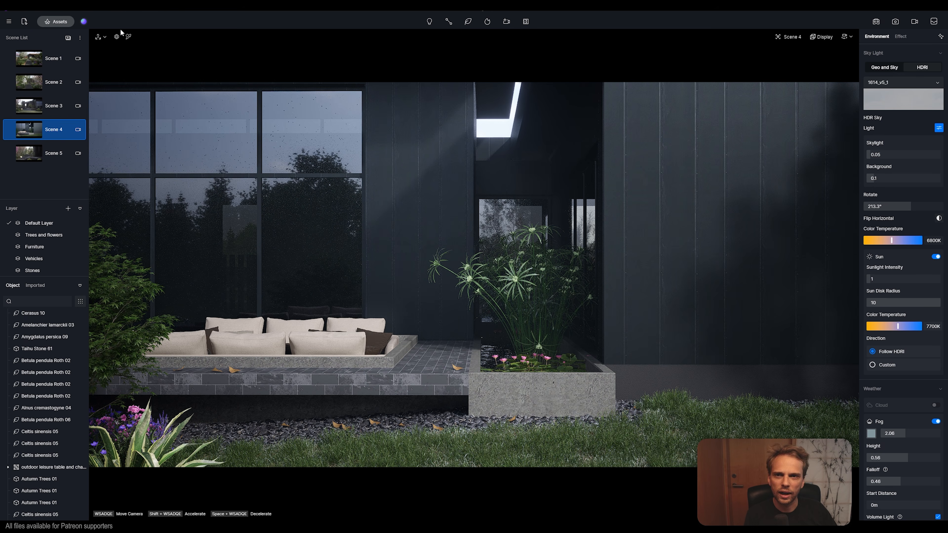
Step: Enable Round Corner with a radius of 5 on the tile material of the raised seating platform in Scene 4
{"action": "left_click", "coordinate": [465, 377]}
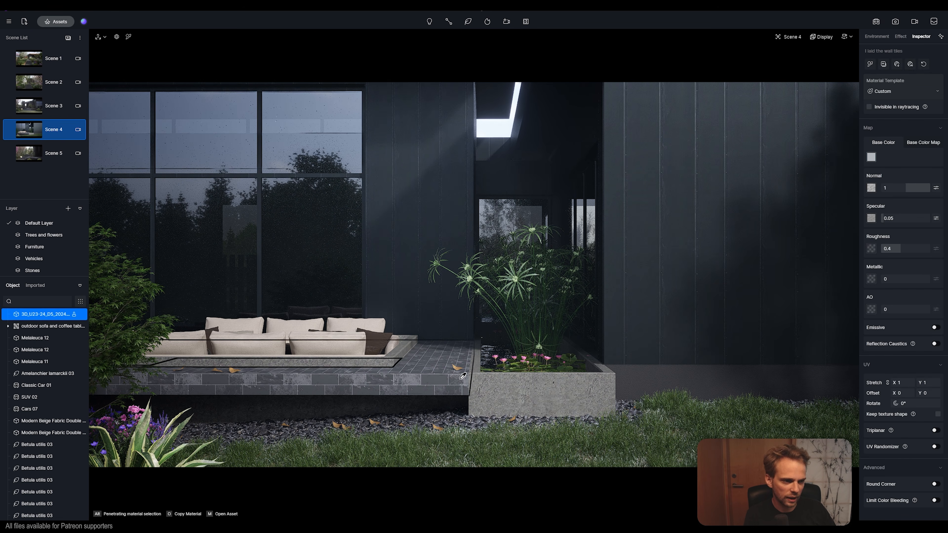
{"action": "left_click", "coordinate": [935, 484]}
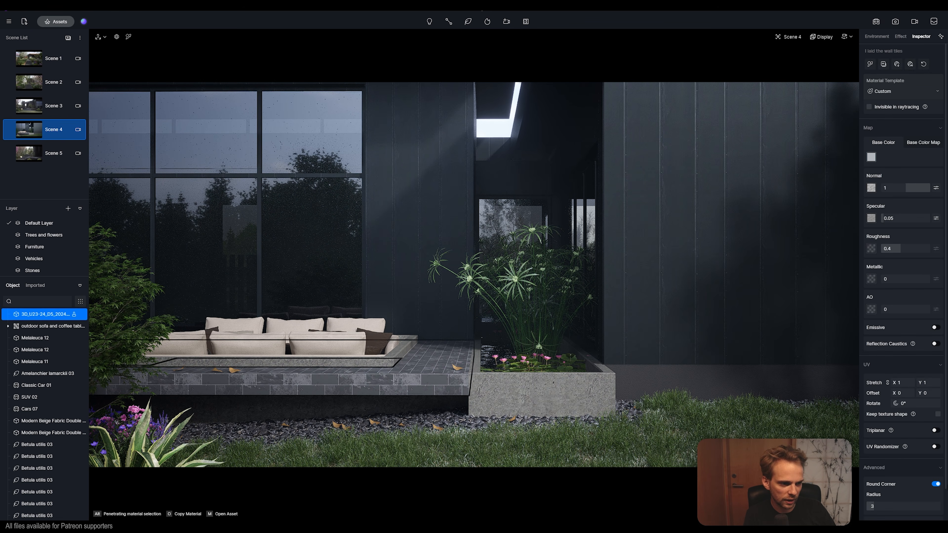
{"action": "left_click", "coordinate": [884, 507]}
{"action": "type", "text": "5"}
{"action": "key", "text": "Return"}
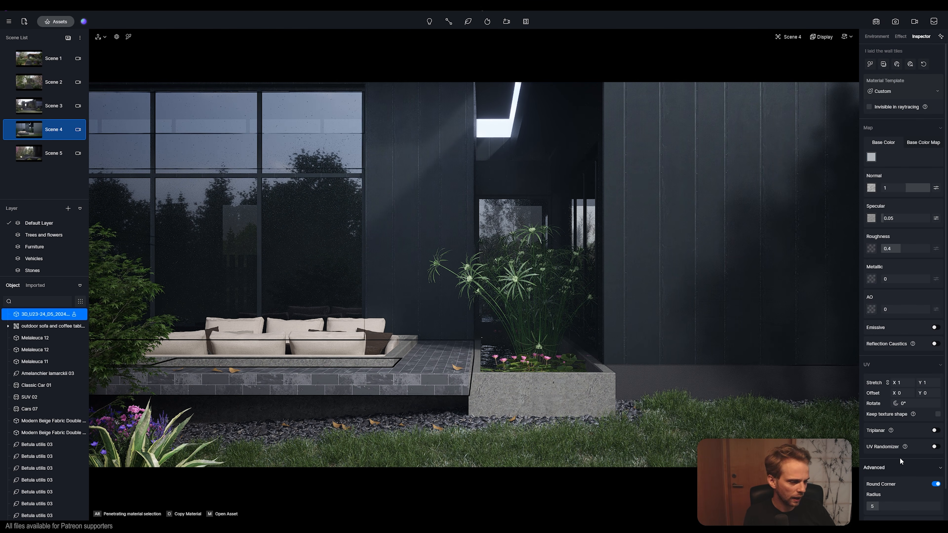
{"action": "key", "text": "Escape"}
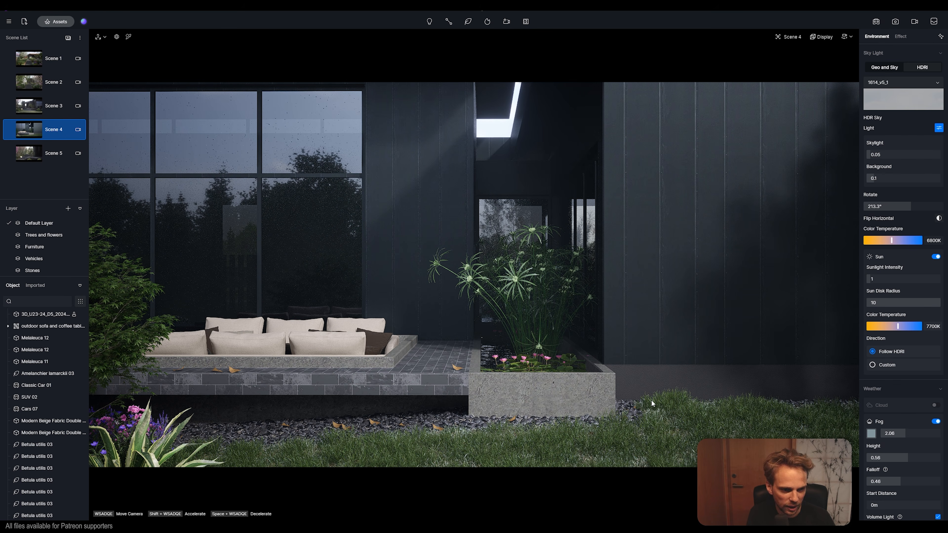
Step: Change Scene 2's Concrete Ground path material to the Custom template and enable its UV Randomizer
{"action": "left_click", "coordinate": [40, 86]}
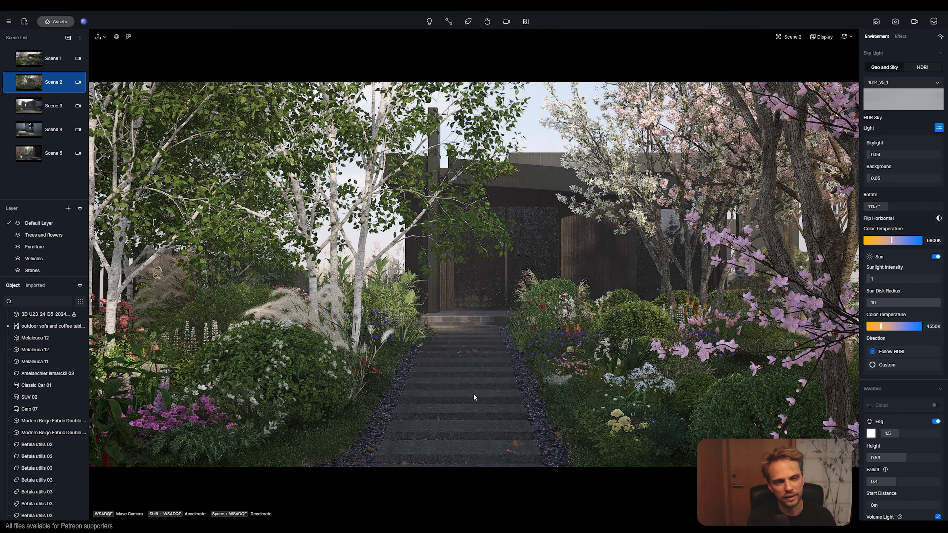
{"action": "left_click", "coordinate": [474, 362]}
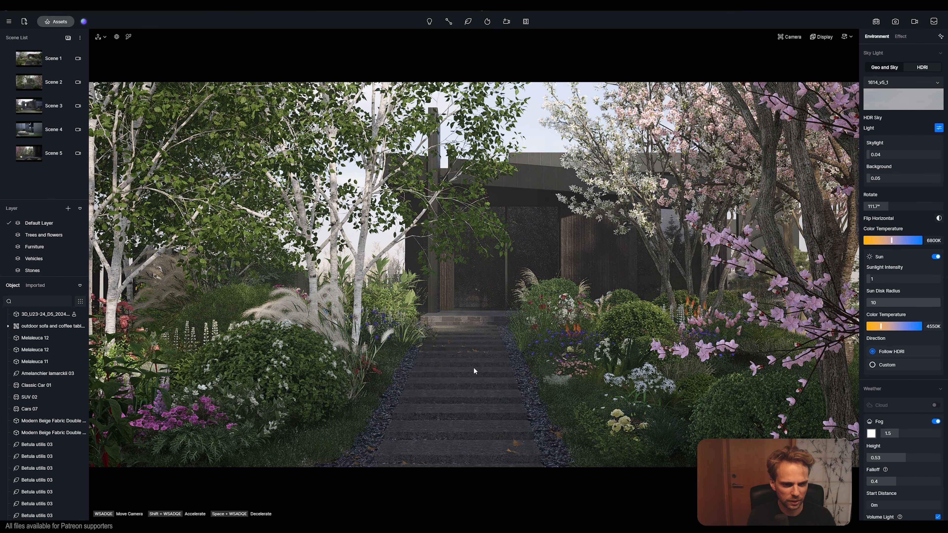
{"action": "right_click_drag", "start_coordinate": [473, 376], "coordinate": [476, 404]}
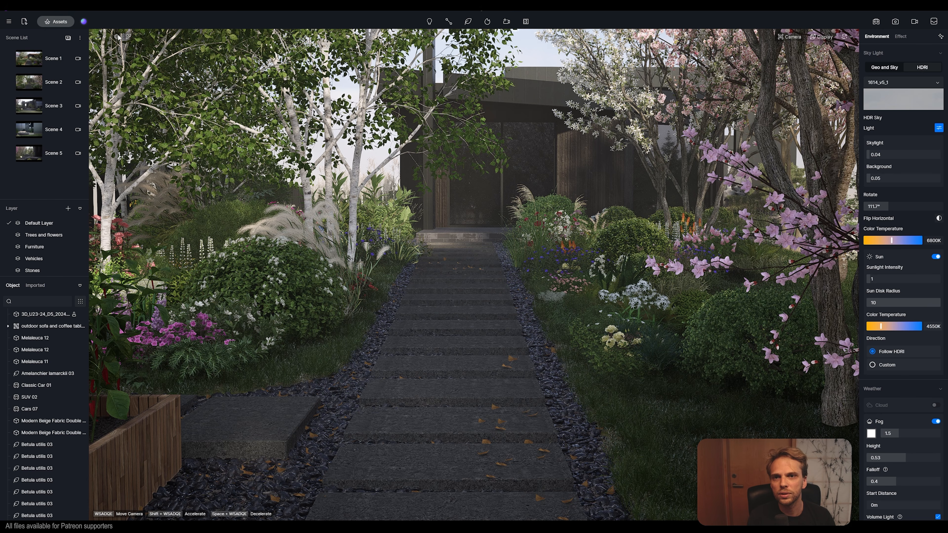
{"action": "left_click", "coordinate": [395, 386]}
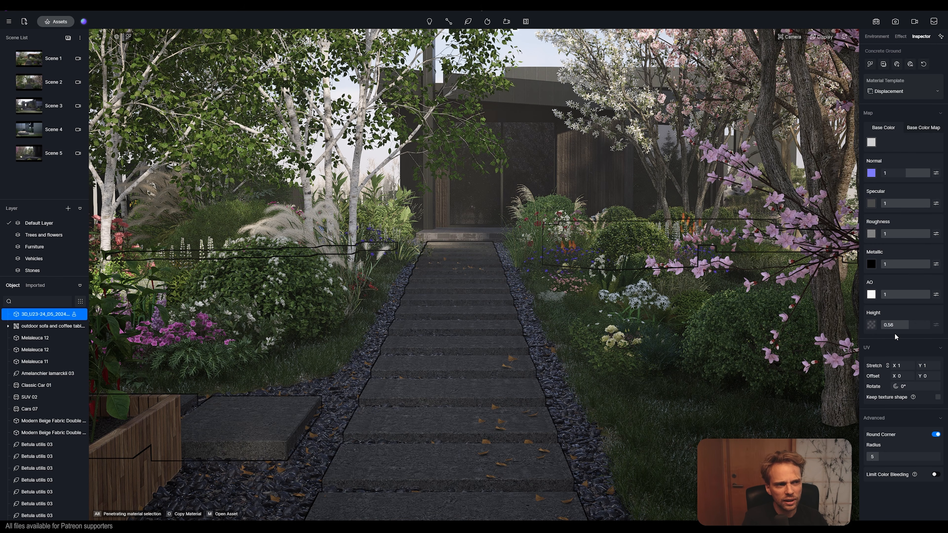
{"action": "left_click", "coordinate": [898, 92]}
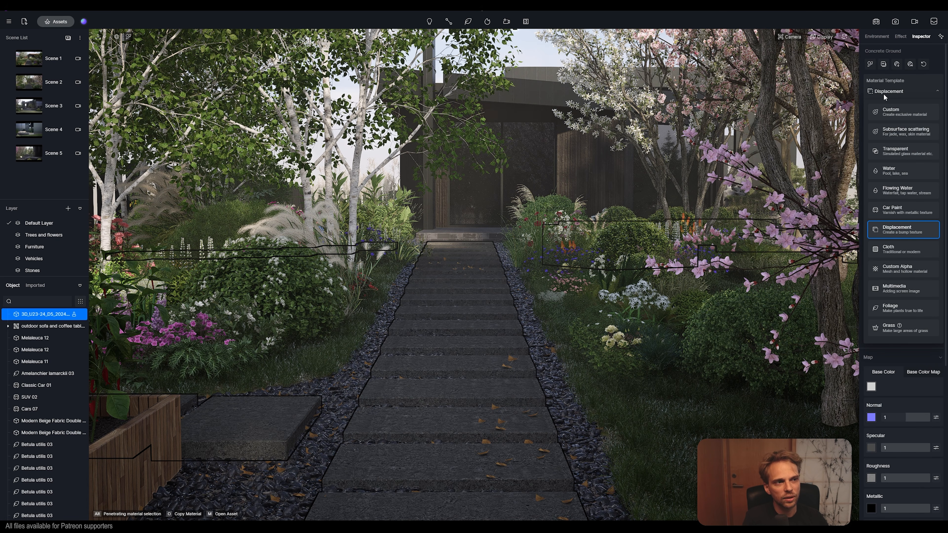
{"action": "left_click", "coordinate": [892, 114]}
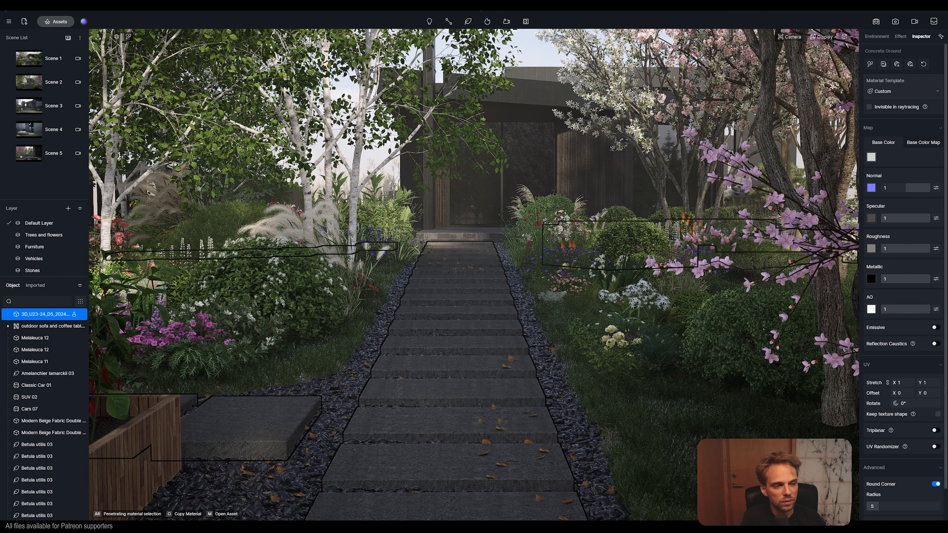
{"action": "left_click", "coordinate": [935, 447]}
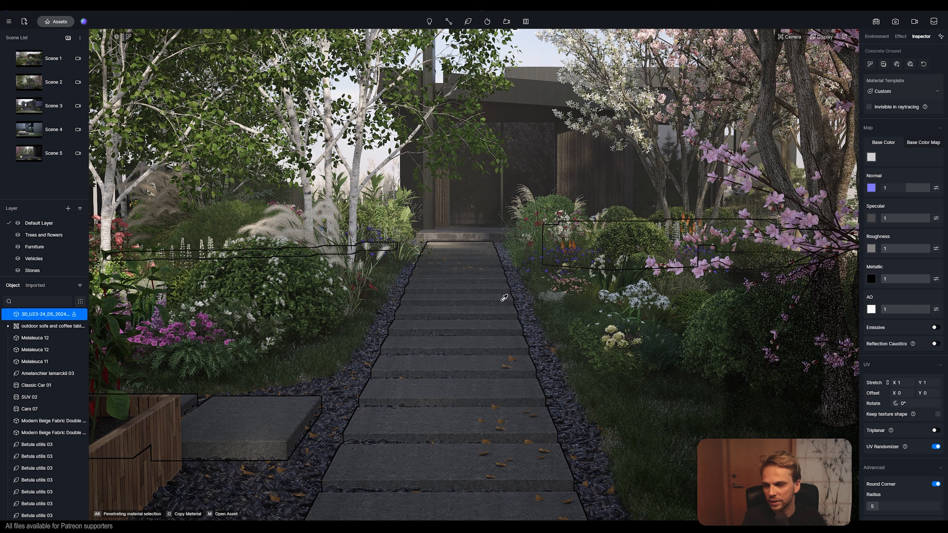
{"action": "right_click_drag", "start_coordinate": [503, 299], "coordinate": [445, 397]}
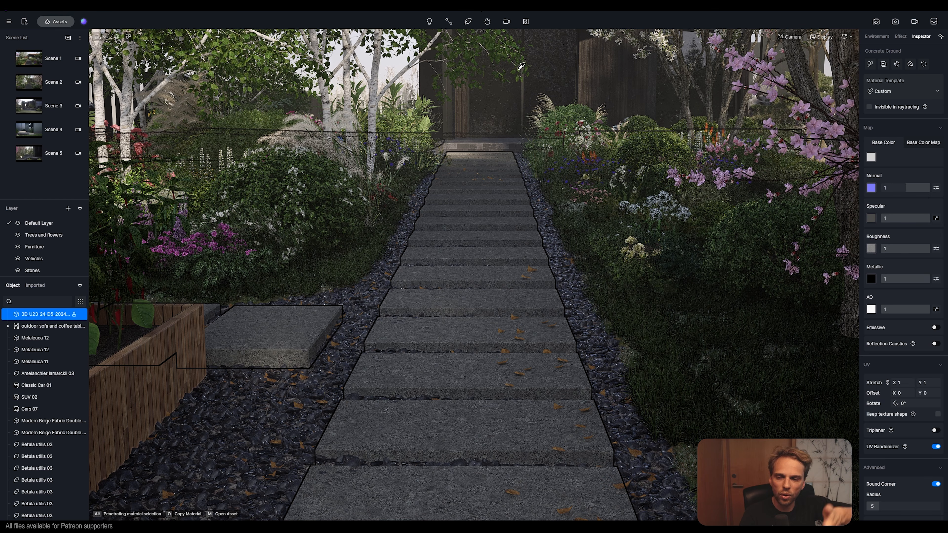
{"action": "key", "text": "Escape"}
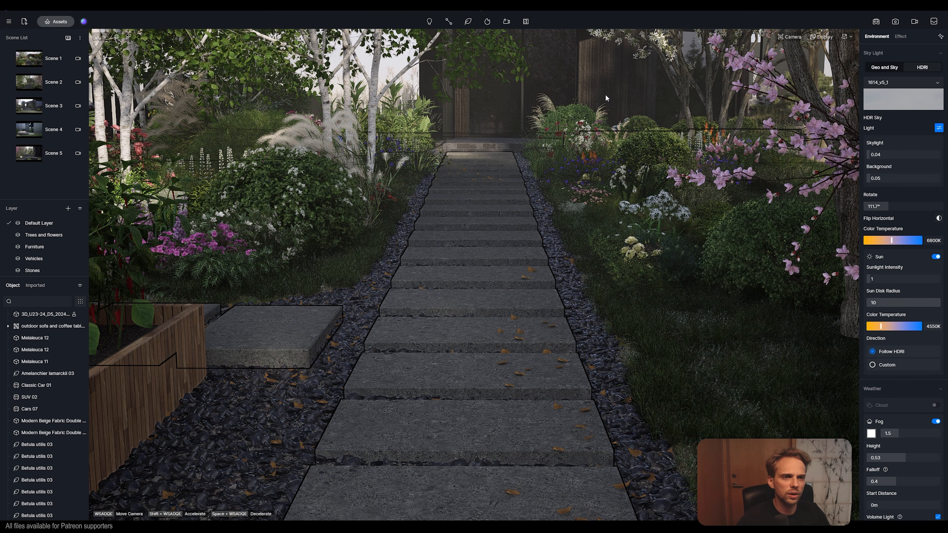
Step: Try the UV Randomizer on the Metal wall panel 01 material in Scene 4, then switch it off again
{"action": "left_click", "coordinate": [38, 133]}
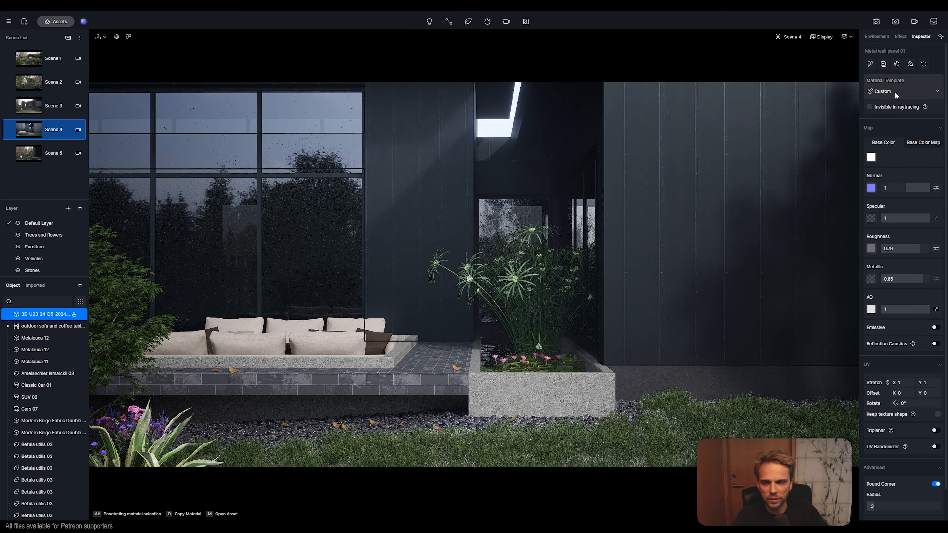
{"action": "left_click", "coordinate": [937, 448]}
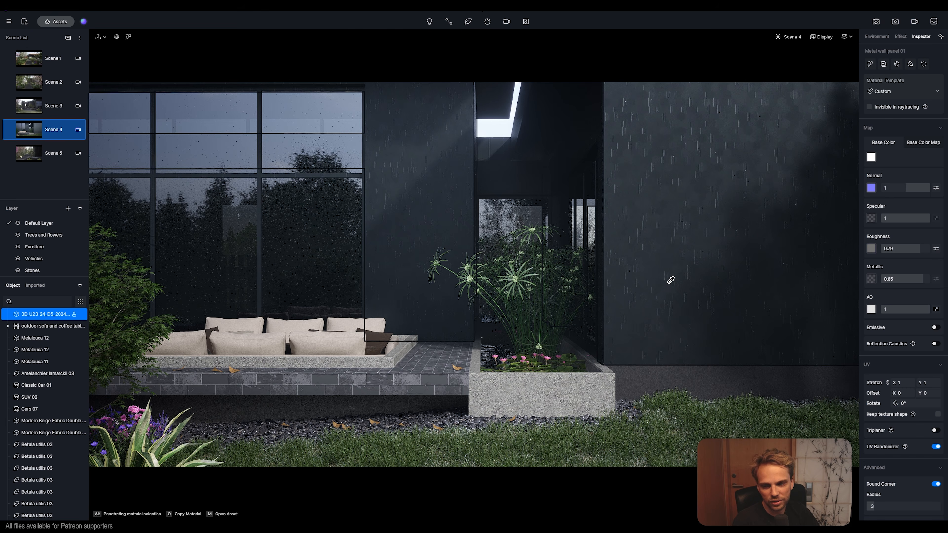
{"action": "left_click", "coordinate": [936, 447]}
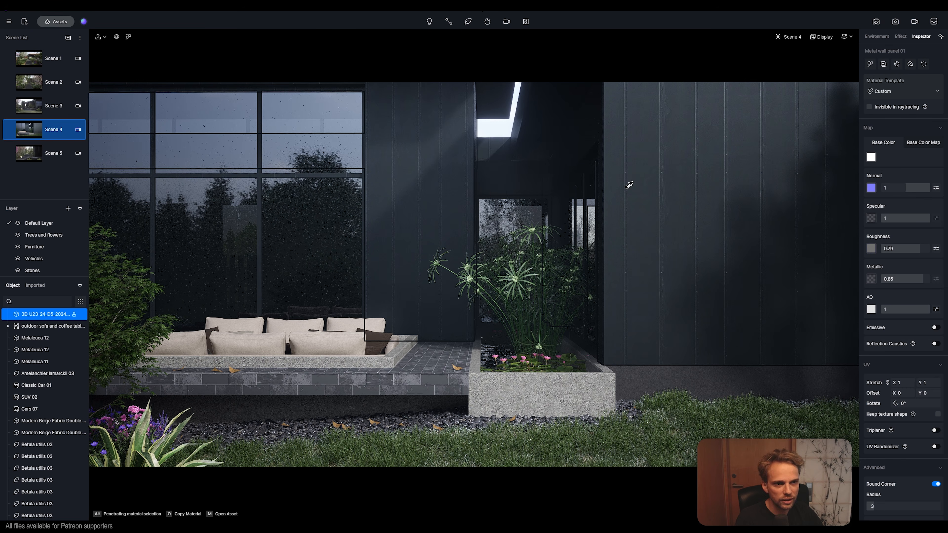
Step: Open the Decals category in the online model assets and reposition the asset window over the scene
{"action": "left_click", "coordinate": [56, 22]}
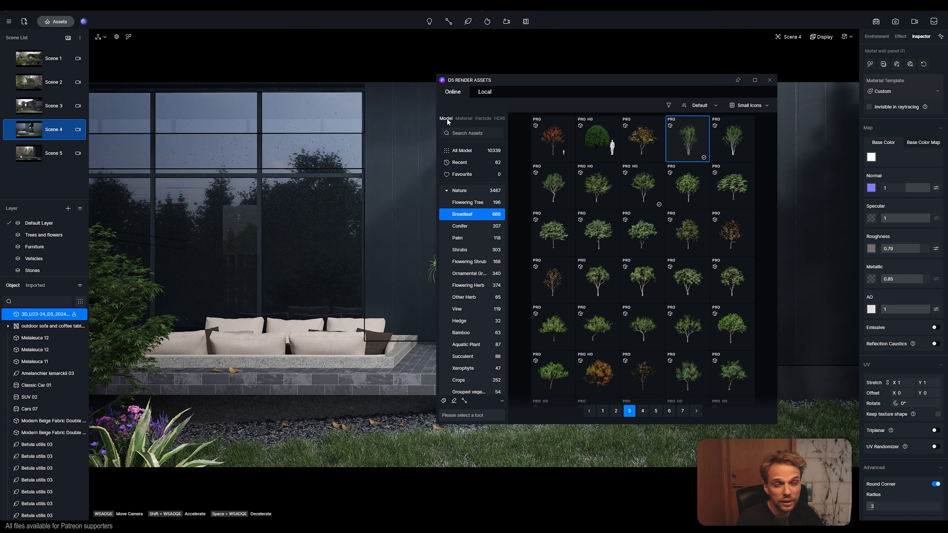
{"action": "scroll", "coordinate": [472, 345], "scroll_direction": "down", "scroll_amount": 10}
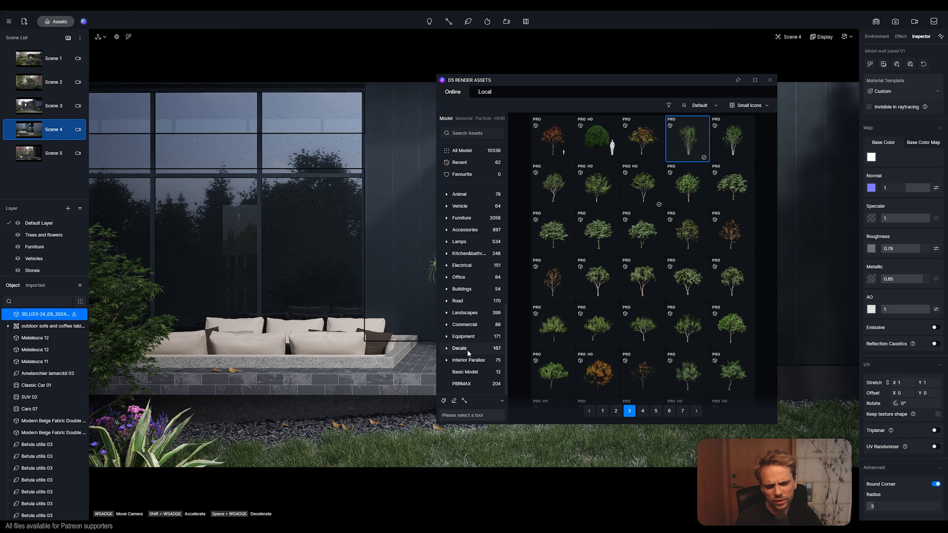
{"action": "left_click", "coordinate": [467, 350]}
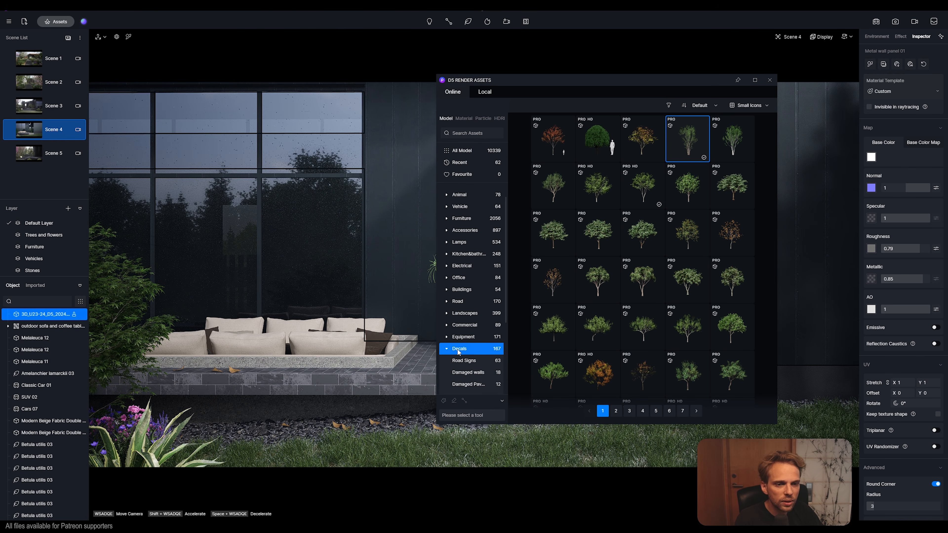
{"action": "scroll", "coordinate": [480, 353], "scroll_direction": "down", "scroll_amount": 2}
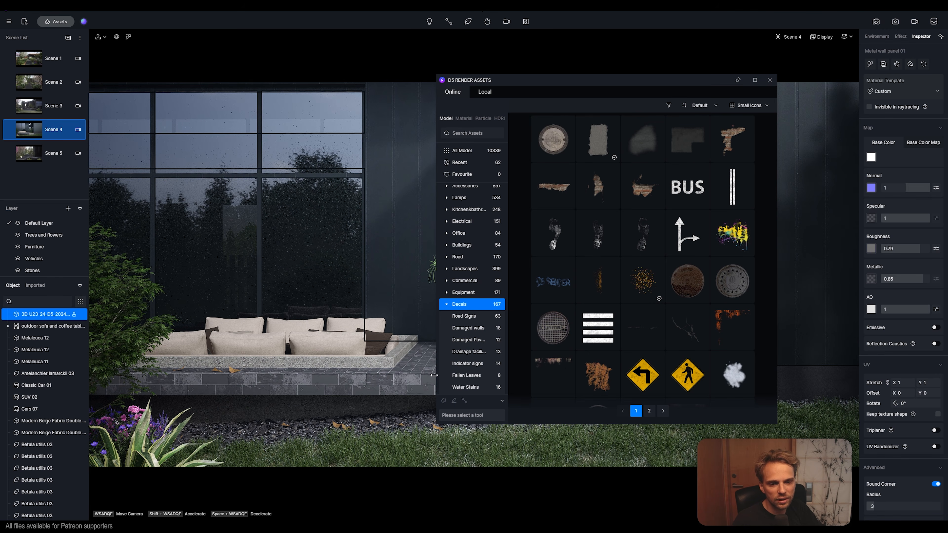
{"action": "left_click_drag", "start_coordinate": [584, 84], "coordinate": [697, 84]}
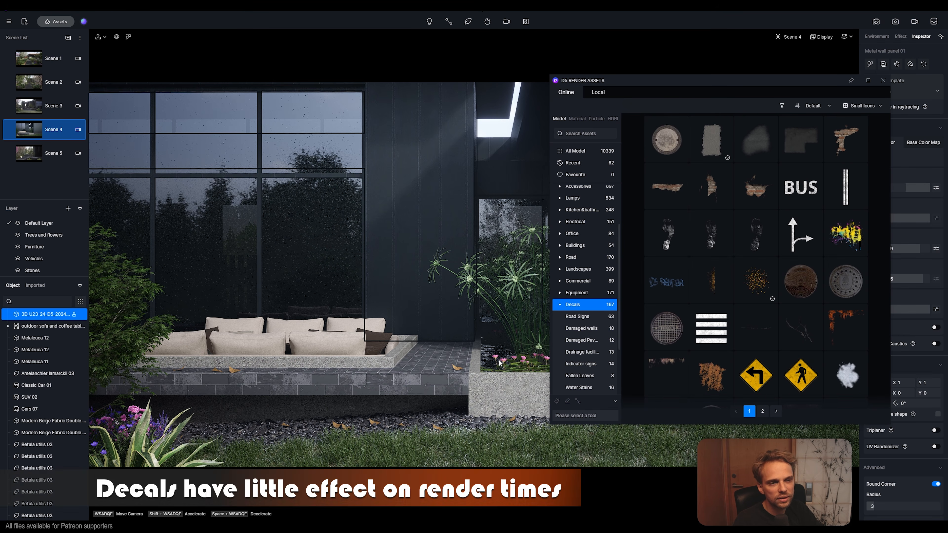
{"action": "left_click_drag", "start_coordinate": [719, 86], "coordinate": [584, 88]}
{"action": "mouse_move", "coordinate": [528, 383]}
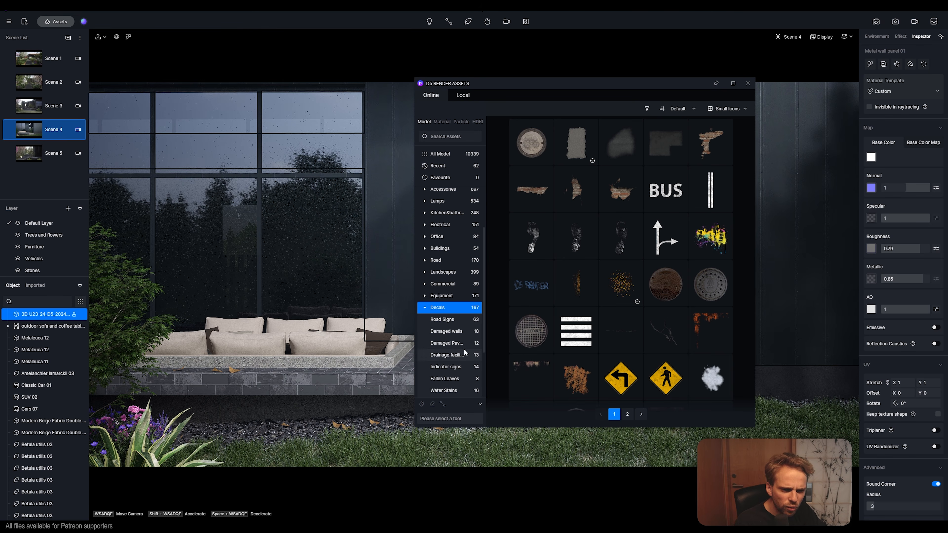
Step: Browse the Damaged walls and Water Stains decals and place Wall dirt 10 on the tiled edge of the seating platform
{"action": "left_click", "coordinate": [456, 331]}
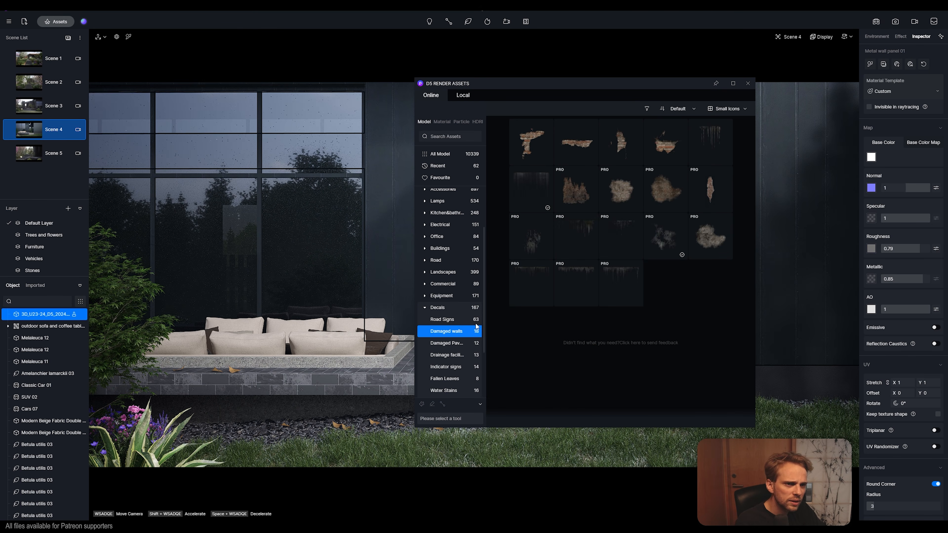
{"action": "left_click", "coordinate": [456, 390]}
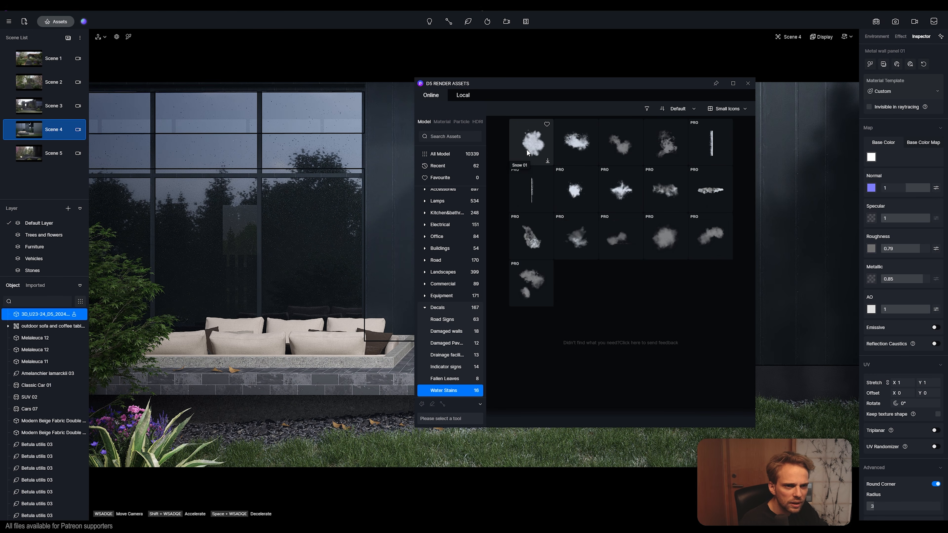
{"action": "left_click", "coordinate": [460, 331]}
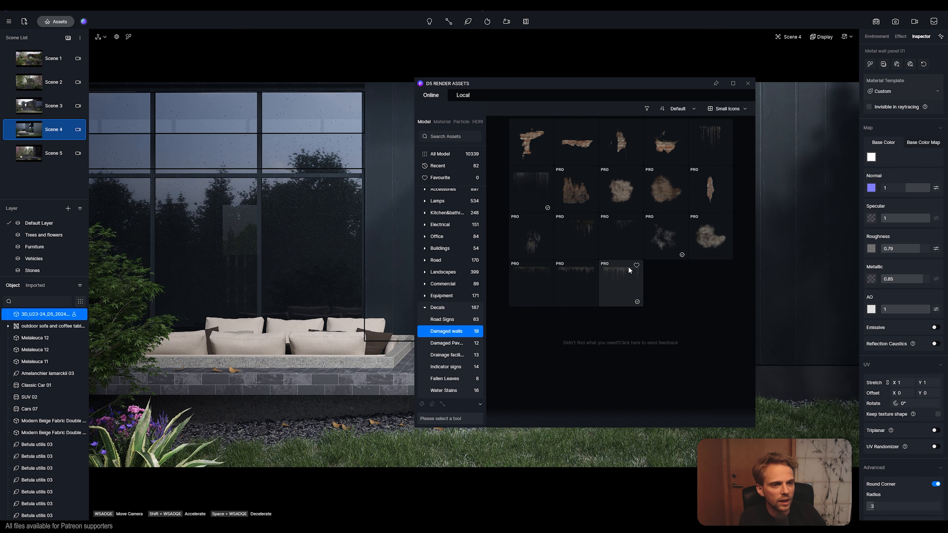
{"action": "left_click", "coordinate": [619, 283]}
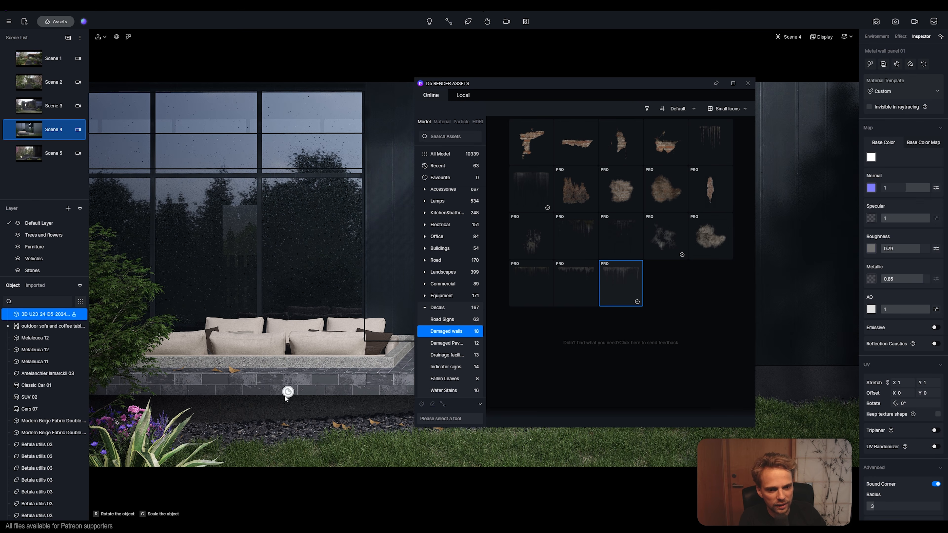
{"action": "left_click", "coordinate": [278, 385]}
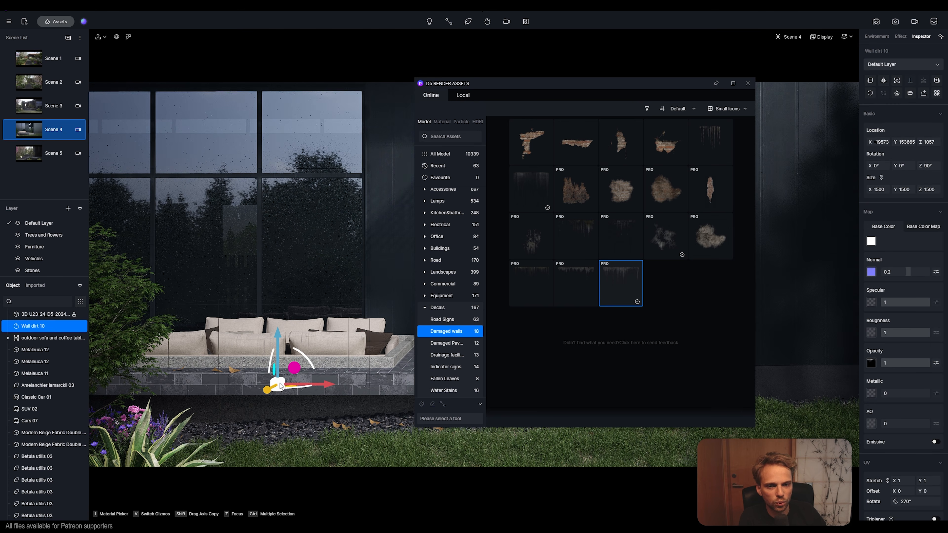
{"action": "left_click", "coordinate": [748, 83]}
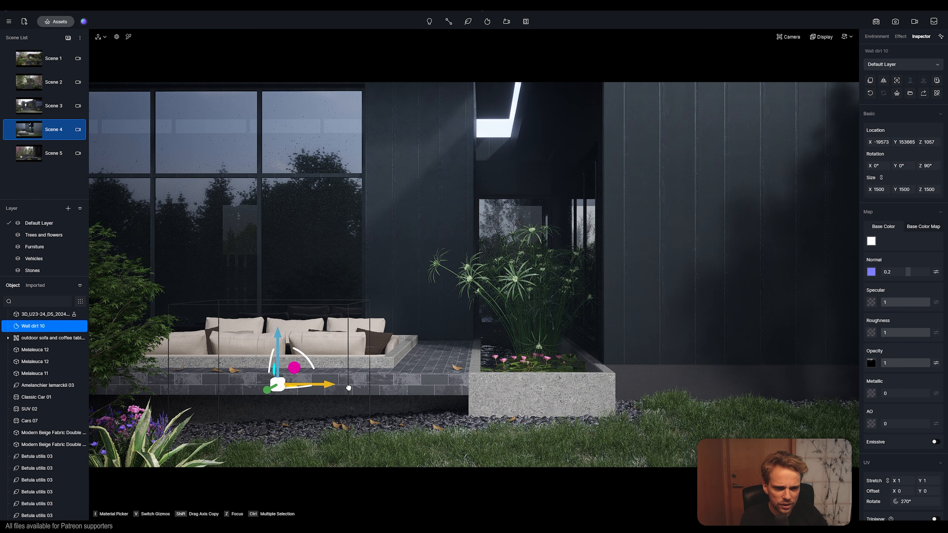
Step: Move the Wall dirt 10 decal onto the front face of the concrete water planter, at about X -22066 and Z 437
{"action": "left_click_drag", "start_coordinate": [348, 388], "coordinate": [567, 406]}
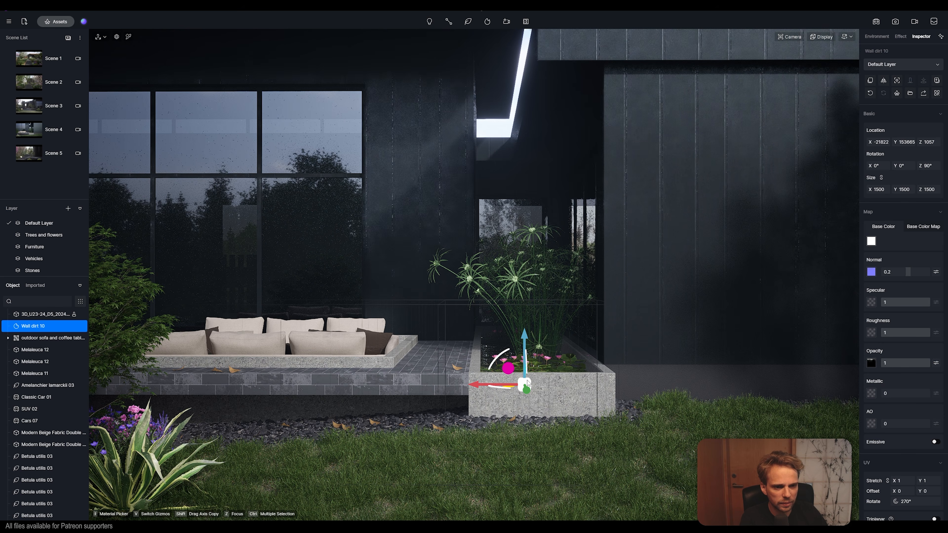
{"action": "left_click_drag", "start_coordinate": [524, 355], "coordinate": [536, 405]}
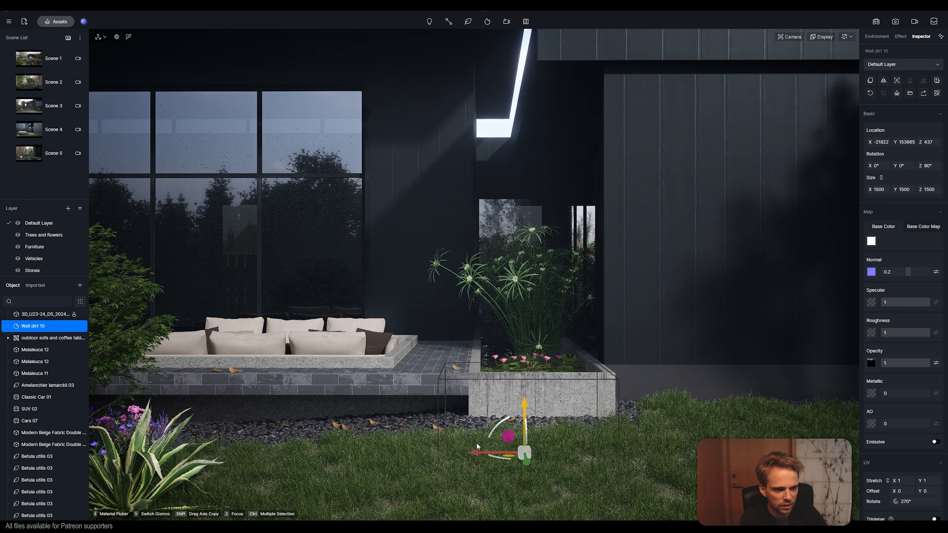
{"action": "left_click_drag", "start_coordinate": [477, 452], "coordinate": [492, 452]}
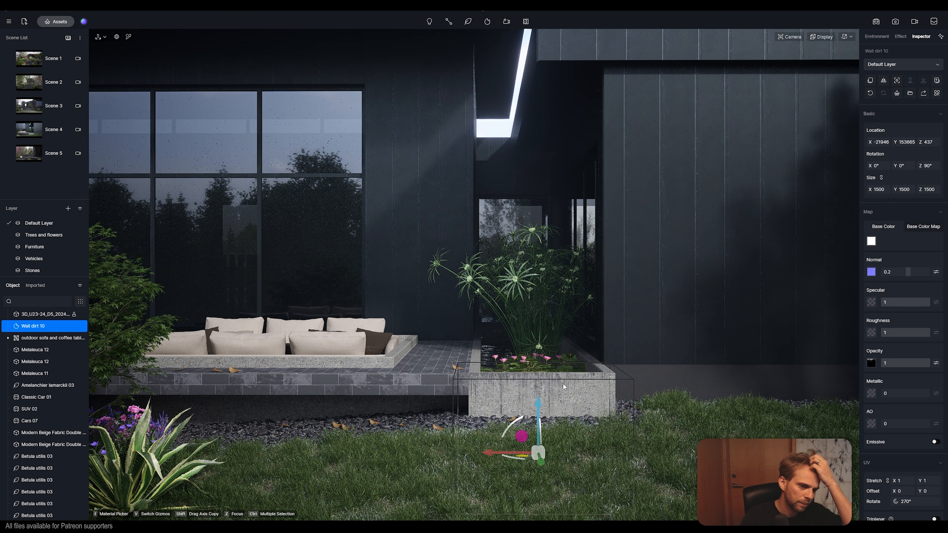
{"action": "left_click_drag", "start_coordinate": [514, 447], "coordinate": [508, 448]}
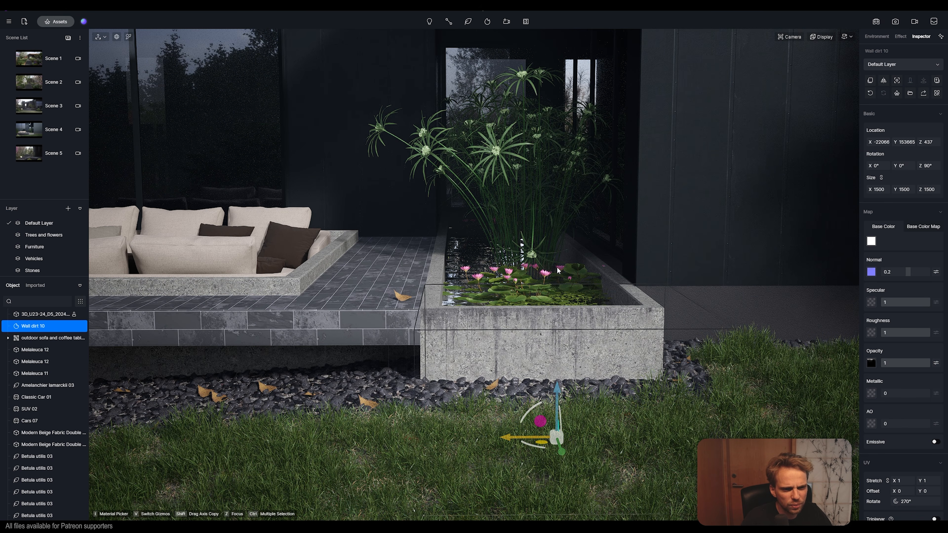
Step: Try an opacity of 0.5 on the planter's Wall dirt 10 decal, then set it to 0.6
{"action": "left_click", "coordinate": [511, 304]}
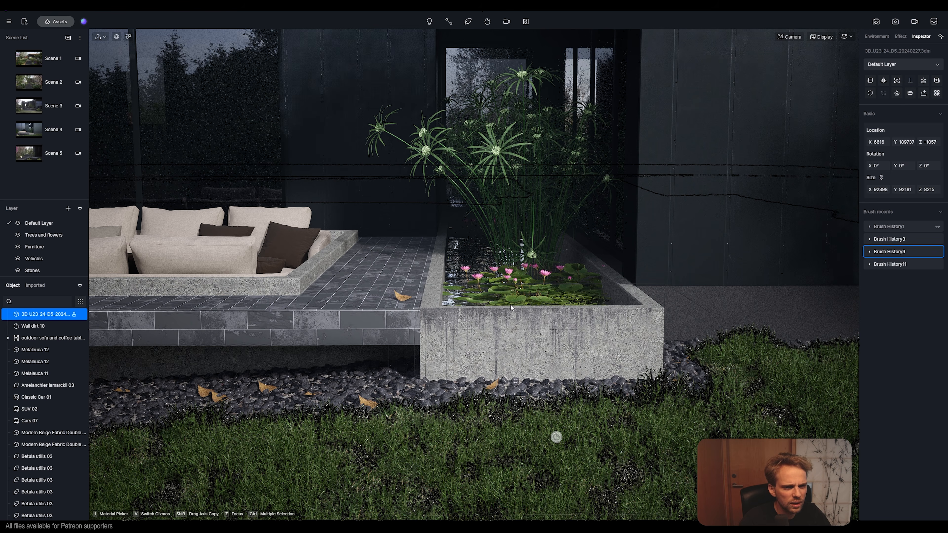
{"action": "left_click", "coordinate": [555, 437]}
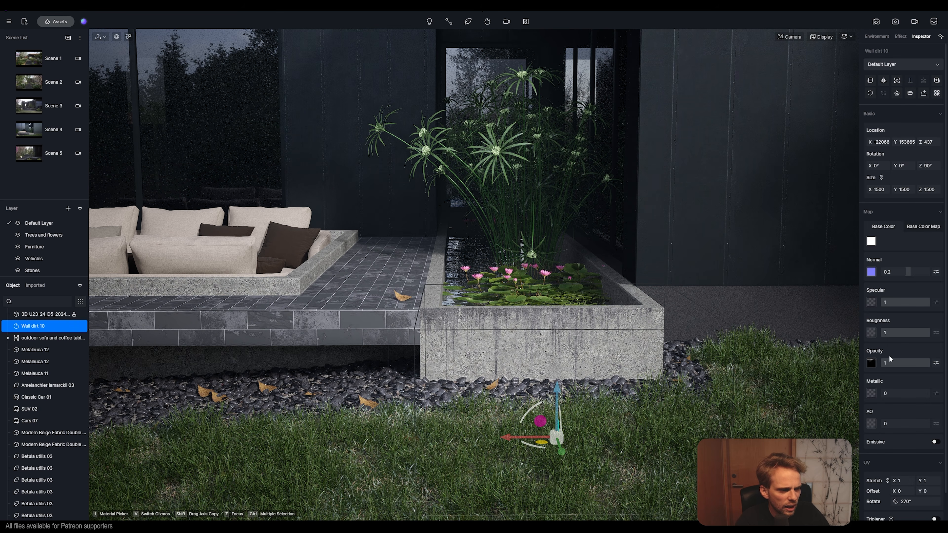
{"action": "left_click", "coordinate": [893, 363]}
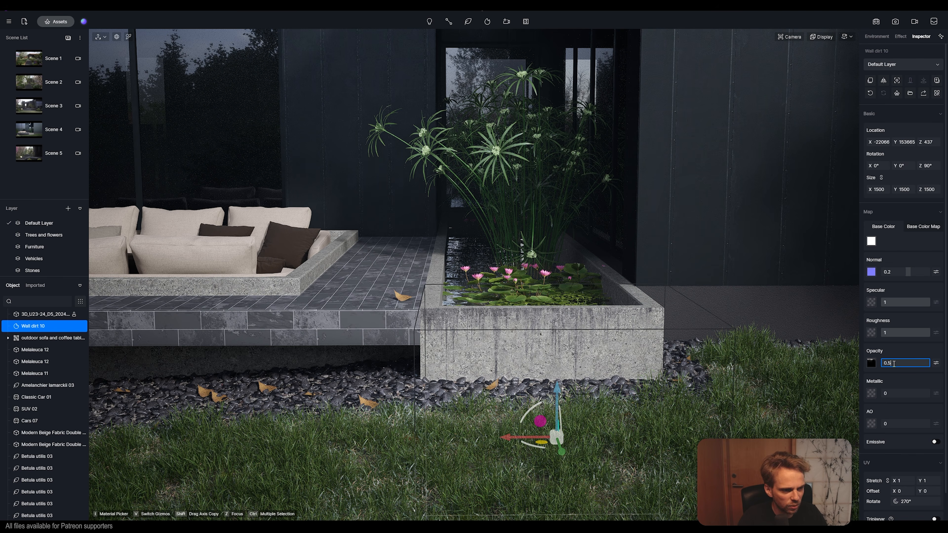
{"action": "type", "text": "0.5"}
{"action": "key", "text": "Return"}
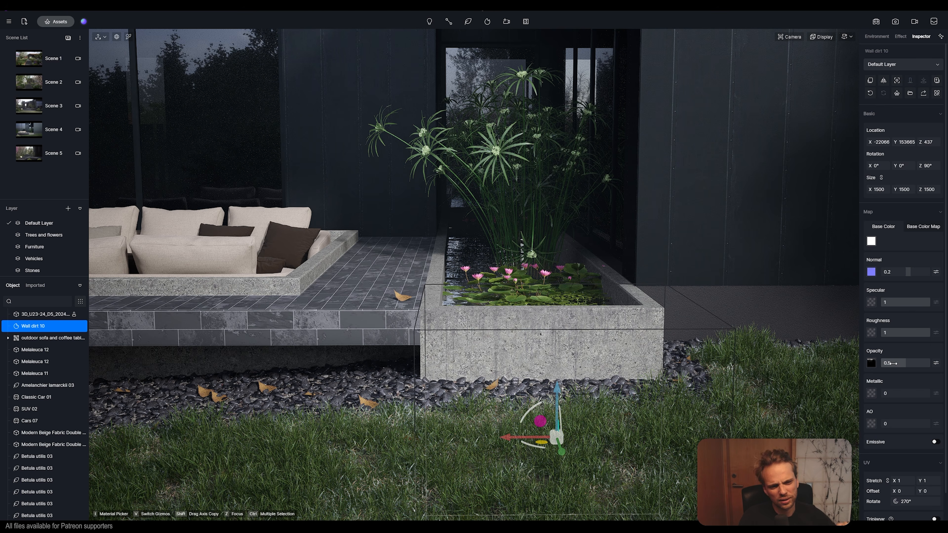
{"action": "left_click", "coordinate": [894, 364]}
{"action": "type", "text": "0.6"}
{"action": "key", "text": "Return"}
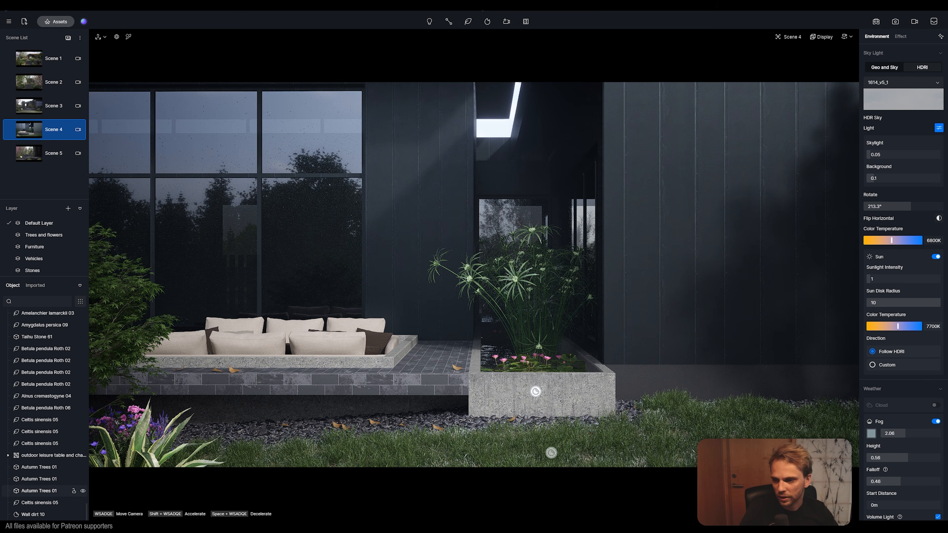
Step: Place a Wall dirt 08 decal on the front of the seating platform, make its base color grey and adjust its height
{"action": "left_click", "coordinate": [55, 22]}
{"action": "left_click", "coordinate": [572, 195]}
{"action": "left_click", "coordinate": [372, 387]}
{"action": "left_click", "coordinate": [871, 241]}
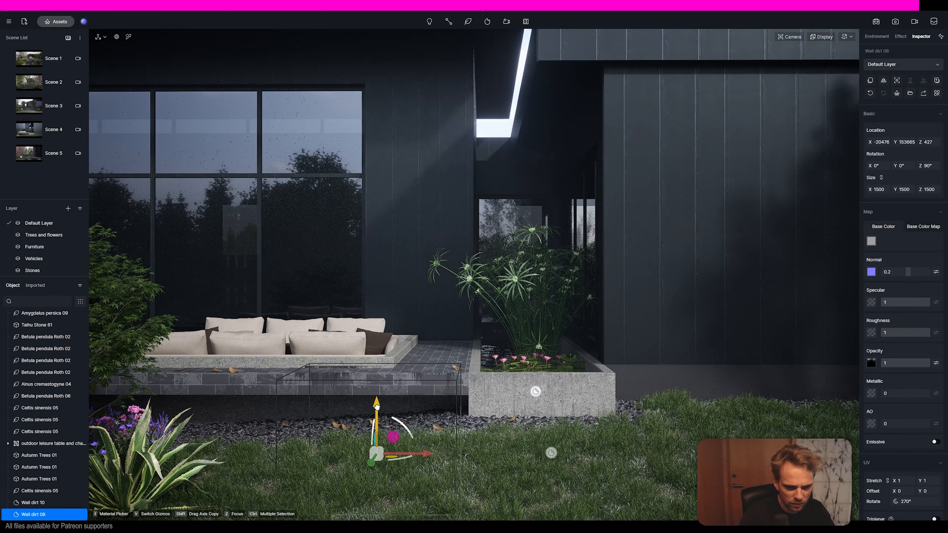
{"action": "left_click_drag", "start_coordinate": [377, 407], "coordinate": [377, 410]}
Step: Hide the Trees and flowers layer and bring a copy of the Wall dirt 08 decal up onto the dark side wall
{"action": "left_click_drag", "start_coordinate": [429, 456], "coordinate": [722, 436]}
{"action": "left_click", "coordinate": [80, 235]}
{"action": "left_click", "coordinate": [384, 486]}
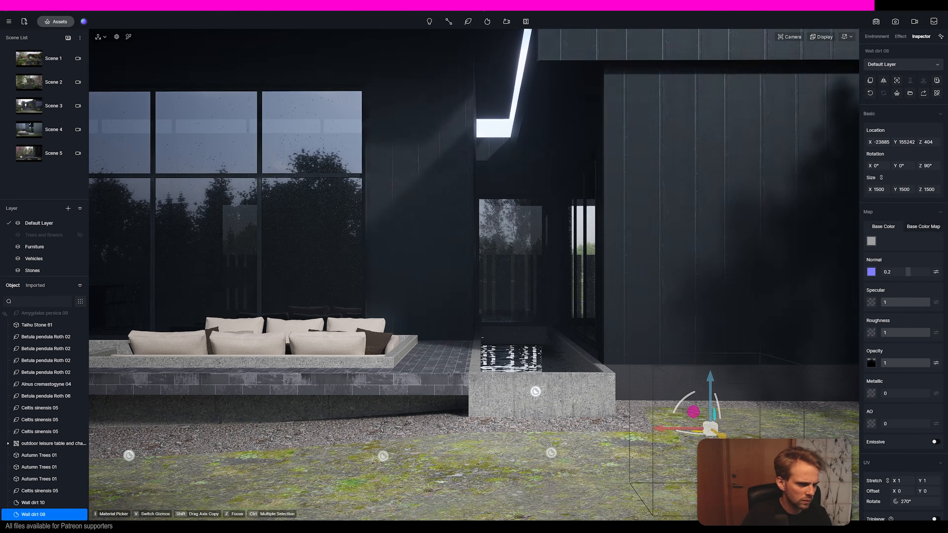
{"action": "left_click_drag", "start_coordinate": [710, 377], "coordinate": [710, 272]}
{"action": "right_click_drag", "start_coordinate": [699, 381], "coordinate": [480, 273]}
Step: Duplicate the Wall dirt 08 decal along the dark side wall and adjust its rotation and position
{"action": "left_click_drag", "start_coordinate": [722, 249], "coordinate": [463, 242], "text": "shift"}
{"action": "left_click", "coordinate": [936, 165]}
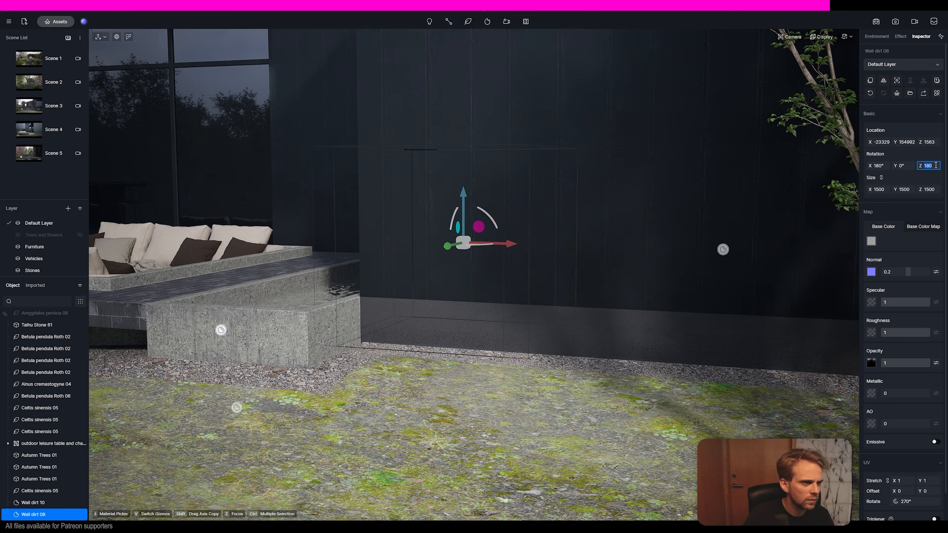
{"action": "right_click_drag", "start_coordinate": [481, 262], "coordinate": [544, 210]}
{"action": "left_click_drag", "start_coordinate": [563, 176], "coordinate": [495, 177]}
{"action": "left_click", "coordinate": [936, 166]}
{"action": "right_click_drag", "start_coordinate": [582, 239], "coordinate": [411, 224]}
{"action": "left_click_drag", "start_coordinate": [278, 196], "coordinate": [469, 219], "text": "shift"}
Step: Place a Water Stains 05 decal on the dark side wall, lower its opacity to 0.2 and move it up the wall
{"action": "left_click", "coordinate": [55, 22]}
{"action": "left_click", "coordinate": [492, 397]}
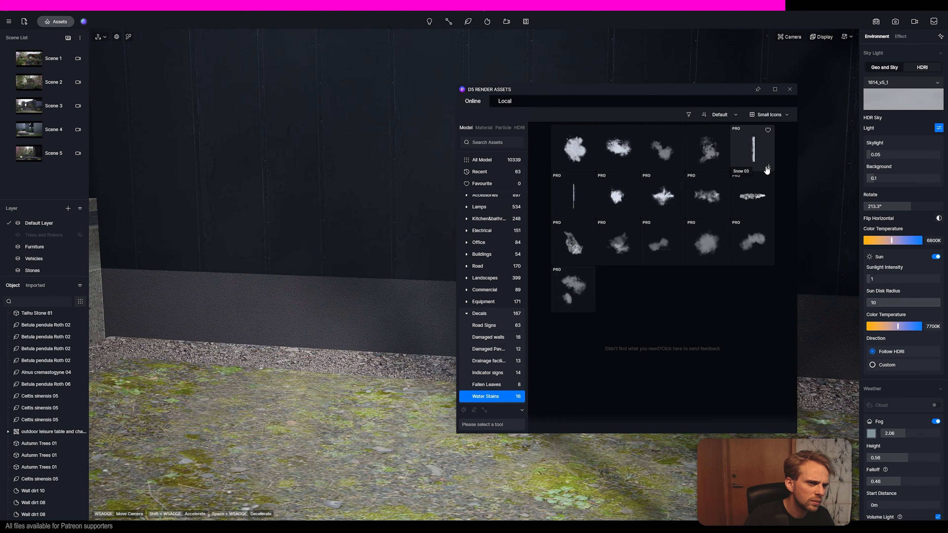
{"action": "left_click", "coordinate": [573, 289]}
{"action": "right_click_drag", "start_coordinate": [283, 231], "coordinate": [324, 210]}
{"action": "left_click", "coordinate": [324, 210]}
{"action": "left_click_drag", "start_coordinate": [926, 363], "coordinate": [891, 363]}
{"action": "right_click_drag", "start_coordinate": [342, 209], "coordinate": [355, 238]}
{"action": "left_click_drag", "start_coordinate": [355, 195], "coordinate": [391, 99]}
Step: Place another Wall dirt 08 decal low on the dark side wall, shift it sideways and change its base color
{"action": "left_click", "coordinate": [492, 337]}
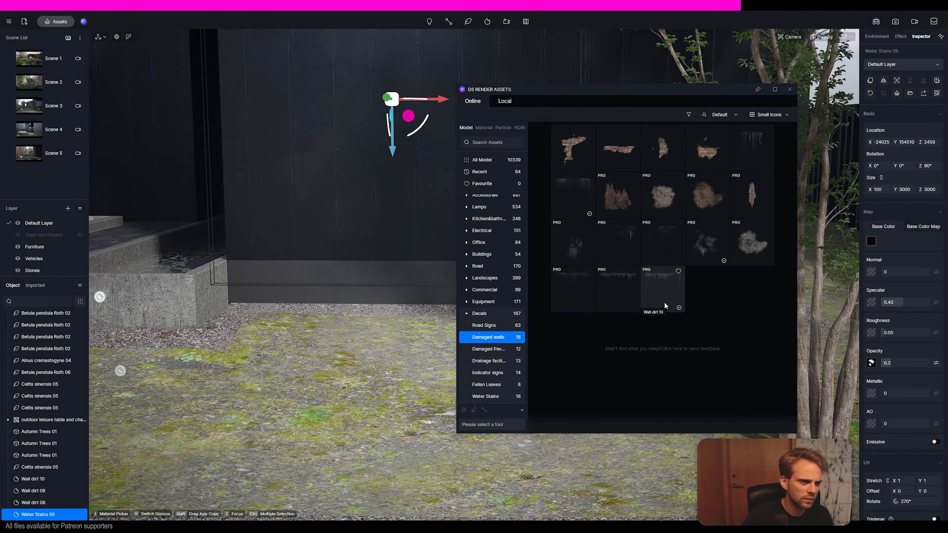
{"action": "left_click", "coordinate": [573, 196]}
{"action": "left_click", "coordinate": [372, 288]}
{"action": "left_click", "coordinate": [790, 89]}
{"action": "left_click_drag", "start_coordinate": [421, 218], "coordinate": [364, 218]}
{"action": "left_click", "coordinate": [872, 241]}
{"action": "left_click", "coordinate": [300, 354]}
{"action": "right_click_drag", "start_coordinate": [373, 239], "coordinate": [501, 239]}
Step: Place a Wall dirt 08 decal on the corner of the dark roof overhang, with specular 0 and opacity 0.5
{"action": "left_click", "coordinate": [55, 22]}
{"action": "left_click", "coordinate": [792, 362]}
{"action": "left_click", "coordinate": [500, 303]}
{"action": "left_click_drag", "start_coordinate": [437, 304], "coordinate": [392, 277]}
{"action": "left_click_drag", "start_coordinate": [802, 256], "coordinate": [584, 138]}
{"action": "left_click", "coordinate": [906, 300]}
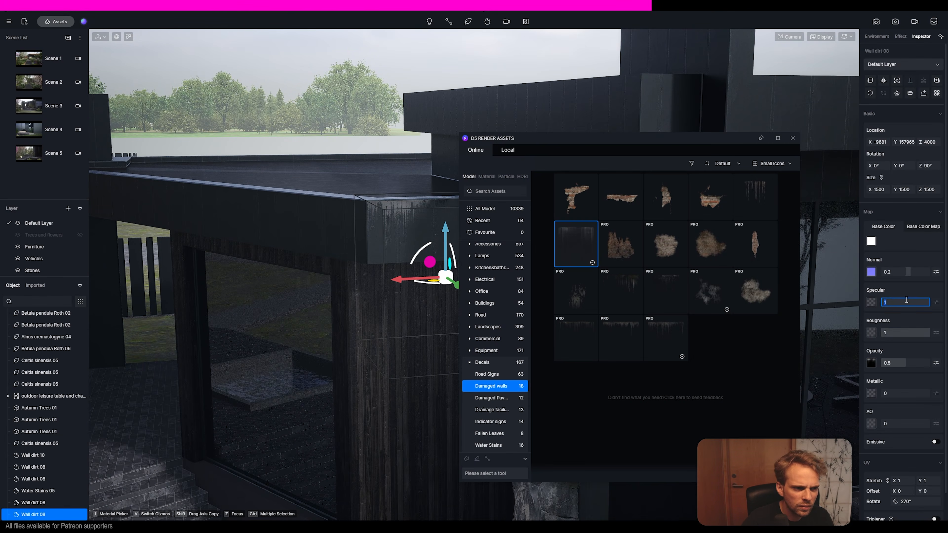
{"action": "type", "text": "0"}
{"action": "left_click", "coordinate": [793, 139]}
Step: Go to Scene 3 and place a Water Stains 05 decal on the dark pillar beside the parked cars
{"action": "right_click_drag", "start_coordinate": [411, 262], "coordinate": [324, 291]}
{"action": "left_click", "coordinate": [29, 105]}
{"action": "left_click", "coordinate": [55, 21]}
{"action": "left_click", "coordinate": [738, 324]}
{"action": "left_click", "coordinate": [444, 332]}
Step: Add a Wall dirt 08 decal from the Damaged walls assets to the same dark pillar and close the asset library
{"action": "left_click", "coordinate": [627, 399]}
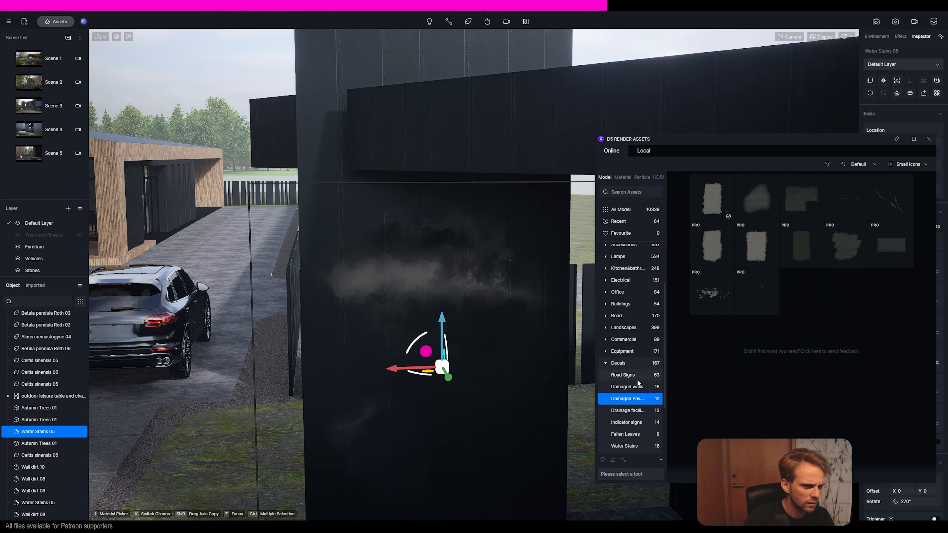
{"action": "left_click", "coordinate": [627, 387]}
{"action": "left_click", "coordinate": [713, 245]}
{"action": "left_click", "coordinate": [447, 265]}
{"action": "left_click_drag", "start_coordinate": [747, 139], "coordinate": [217, 72]}
{"action": "right_click_drag", "start_coordinate": [448, 239], "coordinate": [560, 269]}
{"action": "left_click", "coordinate": [399, 72]}
Step: Show the Scene 5 camera preview and keep it pinned over the viewport
{"action": "left_click", "coordinate": [78, 153]}
{"action": "left_click", "coordinate": [837, 404]}
Step: Try a duplicated wall decal at a new position along the house base, then delete it
{"action": "left_click", "coordinate": [770, 266]}
{"action": "right_click_drag", "start_coordinate": [650, 269], "coordinate": [523, 276]}
{"action": "left_click_drag", "start_coordinate": [519, 316], "coordinate": [239, 318], "text": "shift"}
{"action": "right_click_drag", "start_coordinate": [448, 284], "coordinate": [485, 261]}
{"action": "left_click_drag", "start_coordinate": [370, 254], "coordinate": [392, 334]}
{"action": "right_click_drag", "start_coordinate": [485, 277], "coordinate": [530, 284]}
{"action": "left_click", "coordinate": [882, 178]}
{"action": "left_click_drag", "start_coordinate": [293, 316], "coordinate": [212, 304]}
{"action": "key", "text": "Delete"}
{"action": "right_click_drag", "start_coordinate": [336, 306], "coordinate": [287, 329]}
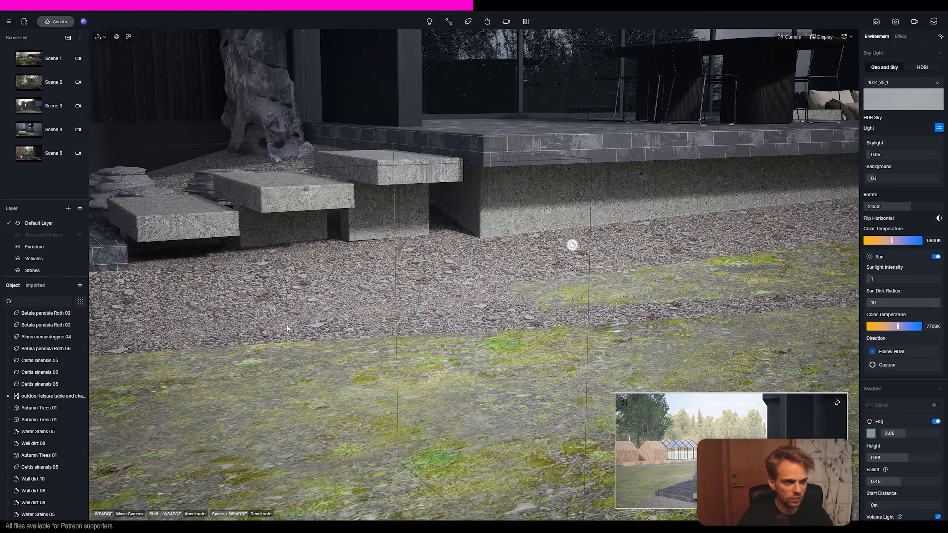
Step: Place a grey Wall dirt 10 decal with 0.7 opacity on the front terrace's tiled edge and copy it along that edge
{"action": "left_click", "coordinate": [56, 21]}
{"action": "left_click_drag", "start_coordinate": [291, 159], "coordinate": [711, 175]}
{"action": "left_click", "coordinate": [798, 375]}
{"action": "left_click", "coordinate": [307, 295]}
{"action": "right_click_drag", "start_coordinate": [336, 284], "coordinate": [374, 299]}
{"action": "left_click_drag", "start_coordinate": [711, 175], "coordinate": [615, 143]}
{"action": "left_click_drag", "start_coordinate": [322, 349], "coordinate": [322, 331]}
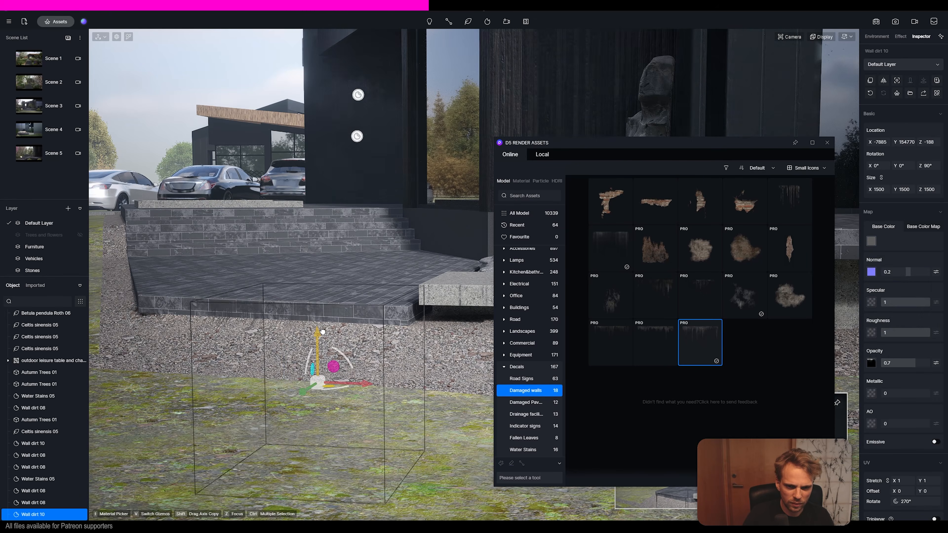
{"action": "left_click_drag", "start_coordinate": [366, 383], "coordinate": [231, 378], "text": "shift"}
{"action": "left_click", "coordinate": [827, 143]}
Step: Place an Asphalt 01 decal from the damaged pavement assets on the tiled entrance steps
{"action": "right_click_drag", "start_coordinate": [373, 298], "coordinate": [410, 298]}
{"action": "left_click", "coordinate": [56, 22]}
{"action": "left_click", "coordinate": [526, 403]}
{"action": "left_click", "coordinate": [611, 201]}
{"action": "left_click", "coordinate": [522, 345]}
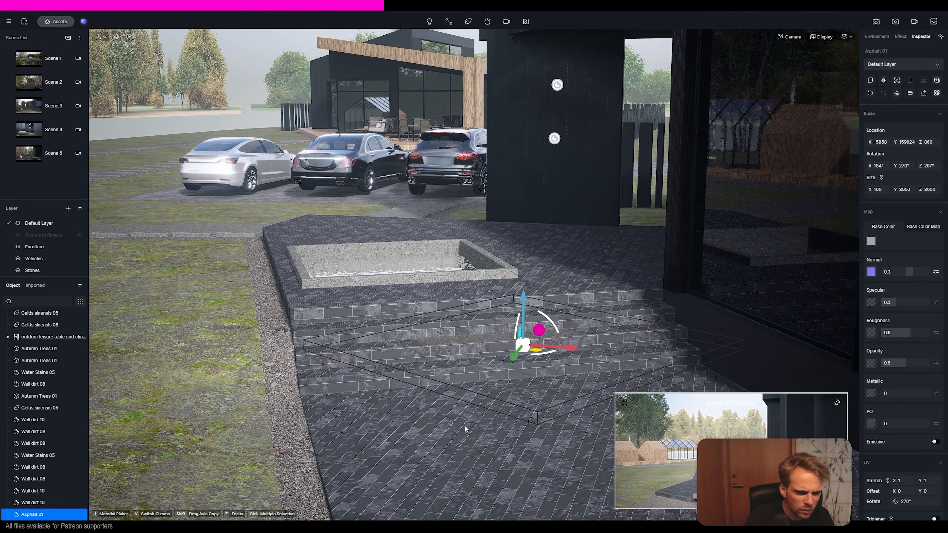
Step: Show the Scene 1 camera preview and place a size 3000 Wall dirt 08 decal on the timber roof fascia
{"action": "left_click", "coordinate": [78, 58]}
{"action": "left_click", "coordinate": [55, 21]}
{"action": "left_click", "coordinate": [664, 364]}
{"action": "left_click", "coordinate": [745, 220]}
{"action": "left_click", "coordinate": [517, 249]}
{"action": "left_click_drag", "start_coordinate": [702, 153], "coordinate": [304, 280]}
{"action": "left_click_drag", "start_coordinate": [518, 209], "coordinate": [518, 264]}
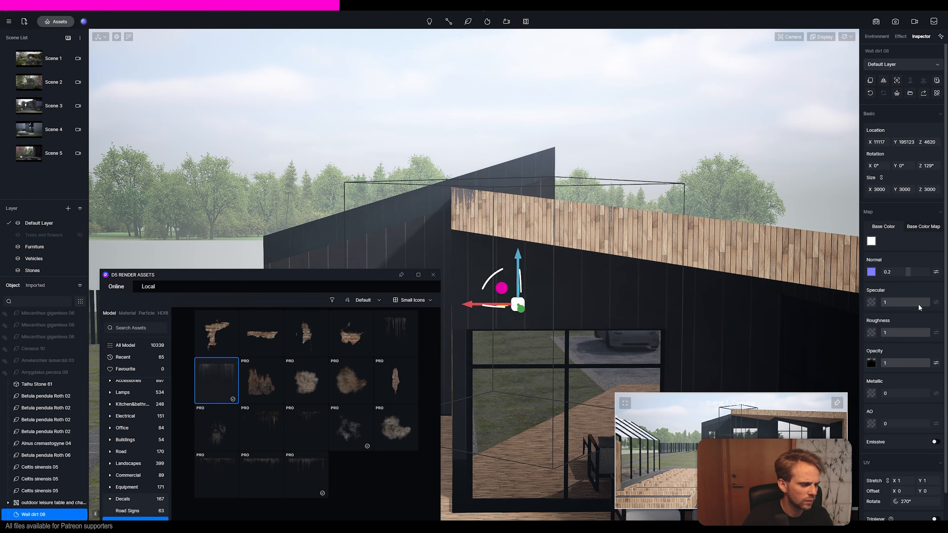
Step: Copy the Wall dirt 08 decal along the timber roof fascia
{"action": "right_click_drag", "start_coordinate": [523, 242], "coordinate": [485, 224]}
{"action": "left_click_drag", "start_coordinate": [441, 247], "coordinate": [560, 264], "text": "shift"}
{"action": "right_click_drag", "start_coordinate": [523, 243], "coordinate": [448, 239]}
Step: Place a Wall dirt 05 decal on the dark wall beside the narrow window and set its size to 2000
{"action": "left_click", "coordinate": [351, 428]}
{"action": "left_click", "coordinate": [573, 268]}
{"action": "left_click", "coordinate": [904, 190]}
Step: Place a Wall dirt 03 decal above the narrow window, lower its opacity and copy it further up the sloping dark wall
{"action": "left_click", "coordinate": [398, 338]}
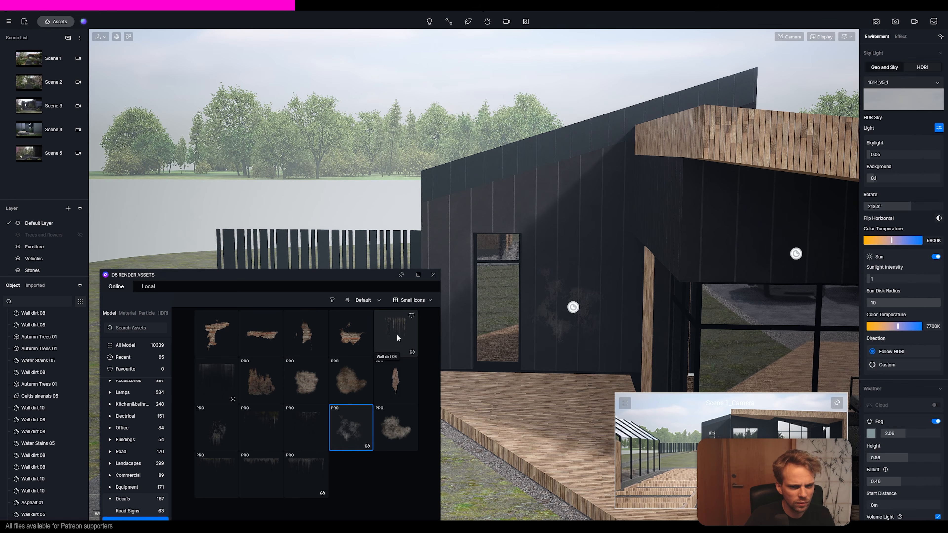
{"action": "left_click", "coordinate": [463, 218]}
{"action": "left_click_drag", "start_coordinate": [916, 364], "coordinate": [886, 363]}
{"action": "left_click_drag", "start_coordinate": [480, 201], "coordinate": [612, 155], "text": "shift"}
{"action": "left_click", "coordinate": [462, 218]}
{"action": "mouse_move", "coordinate": [481, 201]}
{"action": "left_mouse_down"}
{"action": "mouse_move", "coordinate": [468, 200]}
{"action": "mouse_move", "coordinate": [485, 200]}
{"action": "left_mouse_up"}
Step: Lower the Wall dirt 05 decal's opacity to 0.1 and copy it along the dark wall
{"action": "left_click", "coordinate": [573, 307]}
{"action": "left_click_drag", "start_coordinate": [914, 363], "coordinate": [886, 363]}
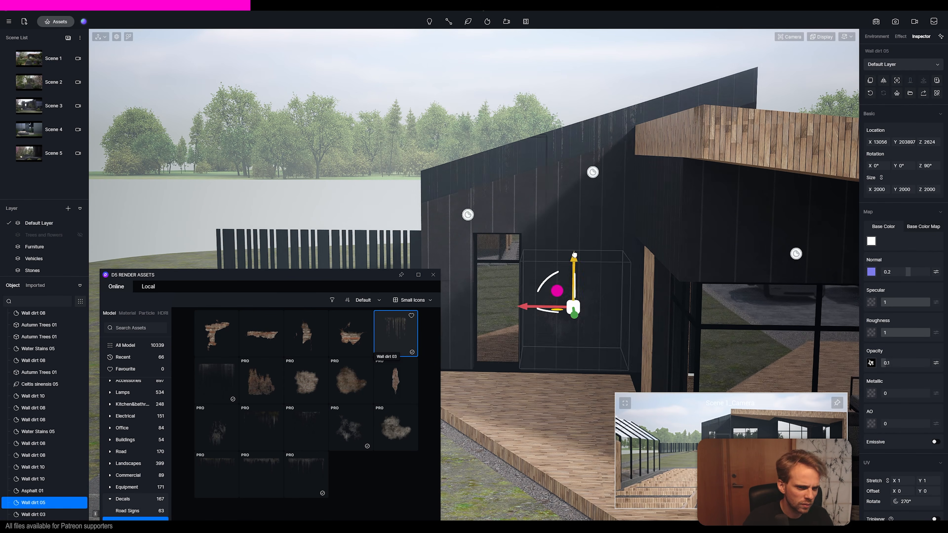
{"action": "right_click_drag", "start_coordinate": [560, 254], "coordinate": [535, 239]}
{"action": "left_click", "coordinate": [535, 237]}
{"action": "left_click_drag", "start_coordinate": [501, 237], "coordinate": [541, 236], "text": "shift"}
{"action": "right_click_drag", "start_coordinate": [523, 243], "coordinate": [448, 239]}
Step: Place a Wall dirt 10 decal on the edge of the concrete slabs beside the wooden planter boxes and copy it along them
{"action": "left_click", "coordinate": [56, 21]}
{"action": "left_click", "coordinate": [306, 474]}
{"action": "left_click", "coordinate": [481, 298]}
{"action": "left_click_drag", "start_coordinate": [448, 302], "coordinate": [540, 290]}
{"action": "left_click_drag", "start_coordinate": [540, 290], "coordinate": [447, 291], "text": "shift"}
{"action": "mouse_move", "coordinate": [483, 239]}
{"action": "left_mouse_down"}
{"action": "mouse_move", "coordinate": [482, 167]}
{"action": "mouse_move", "coordinate": [483, 239]}
{"action": "left_mouse_up"}
{"action": "right_click_drag", "start_coordinate": [523, 243], "coordinate": [485, 261]}
{"action": "left_click", "coordinate": [501, 249]}
{"action": "left_click", "coordinate": [589, 231]}
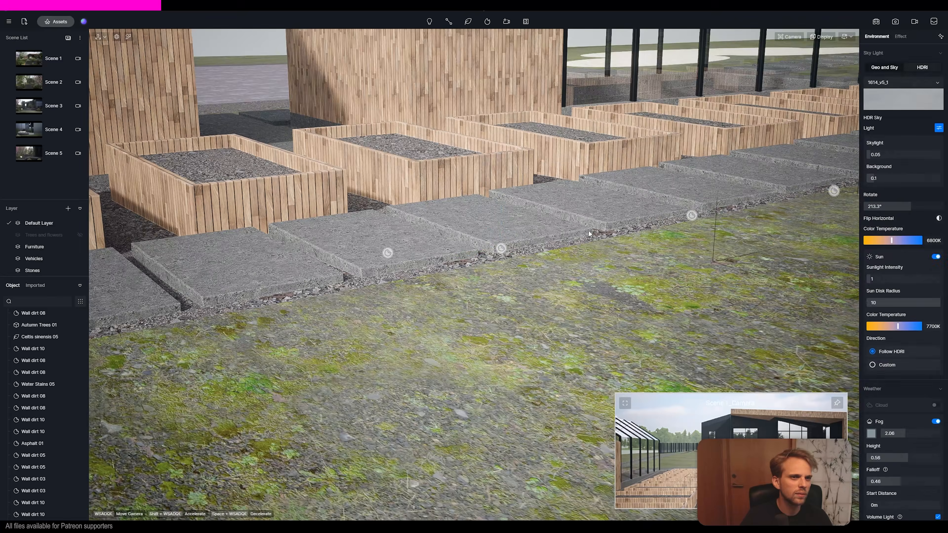
Step: Copy the Wall dirt 10 decal further along the edge of the concrete slabs beside the wooden planter boxes
{"action": "right_click_drag", "start_coordinate": [589, 231], "coordinate": [552, 239]}
{"action": "left_click", "coordinate": [535, 261]}
{"action": "left_click_drag", "start_coordinate": [535, 262], "coordinate": [410, 283], "text": "shift"}
{"action": "right_click_drag", "start_coordinate": [485, 261], "coordinate": [523, 258]}
{"action": "left_click", "coordinate": [541, 271]}
{"action": "left_click", "coordinate": [275, 314]}
{"action": "right_click_drag", "start_coordinate": [410, 261], "coordinate": [523, 276]}
Step: Place a decal from the damaged pavement assets on the concrete slab path beside the planters
{"action": "left_click", "coordinate": [67, 23]}
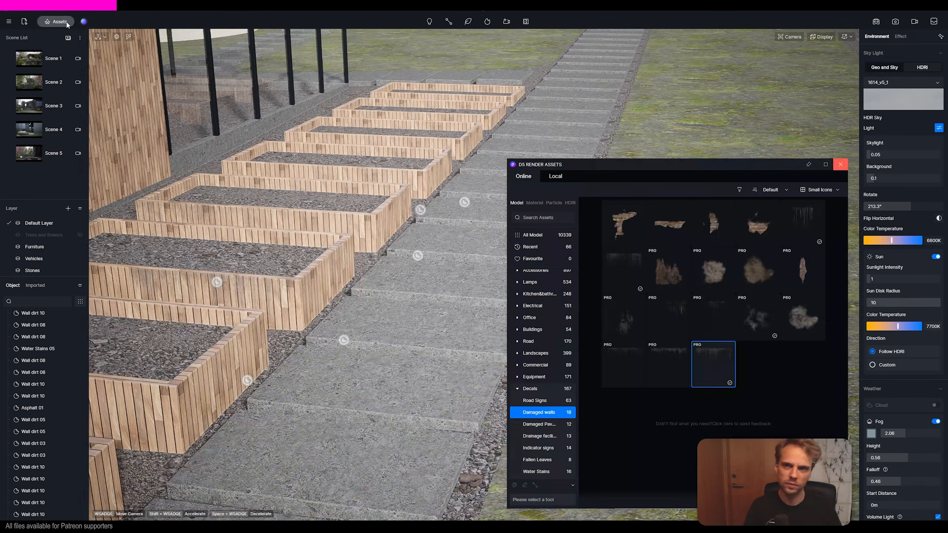
{"action": "left_click", "coordinate": [539, 424]}
{"action": "left_click", "coordinate": [760, 270]}
{"action": "left_click", "coordinate": [482, 239]}
{"action": "left_click", "coordinate": [841, 164]}
Step: Review the garden path in Scene 1 and Scene 2 and inspect the Gravel Mossy Ground material
{"action": "left_click", "coordinate": [27, 62]}
{"action": "left_click", "coordinate": [29, 88]}
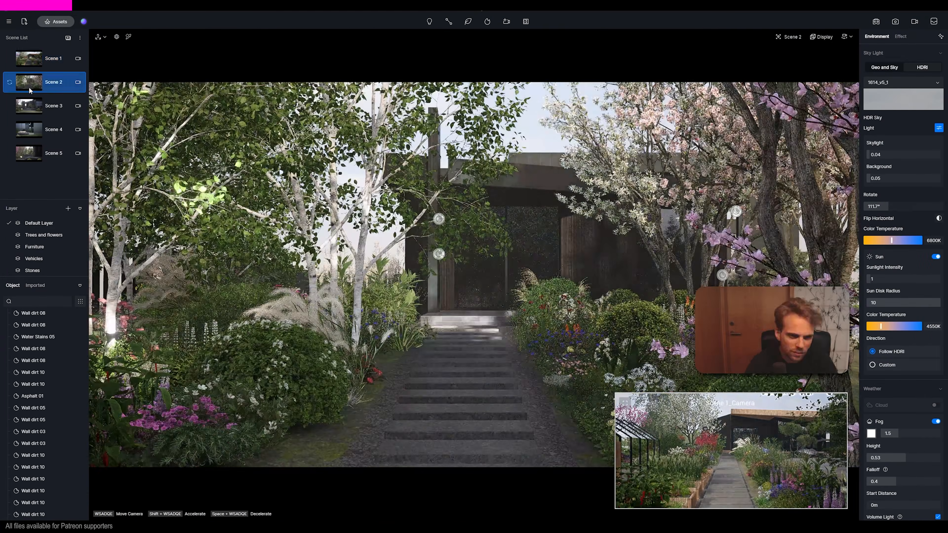
{"action": "left_click", "coordinate": [28, 60]}
{"action": "left_click", "coordinate": [486, 317]}
{"action": "left_click", "coordinate": [29, 84]}
{"action": "right_click_drag", "start_coordinate": [485, 280], "coordinate": [463, 306]}
{"action": "left_click", "coordinate": [440, 359]}
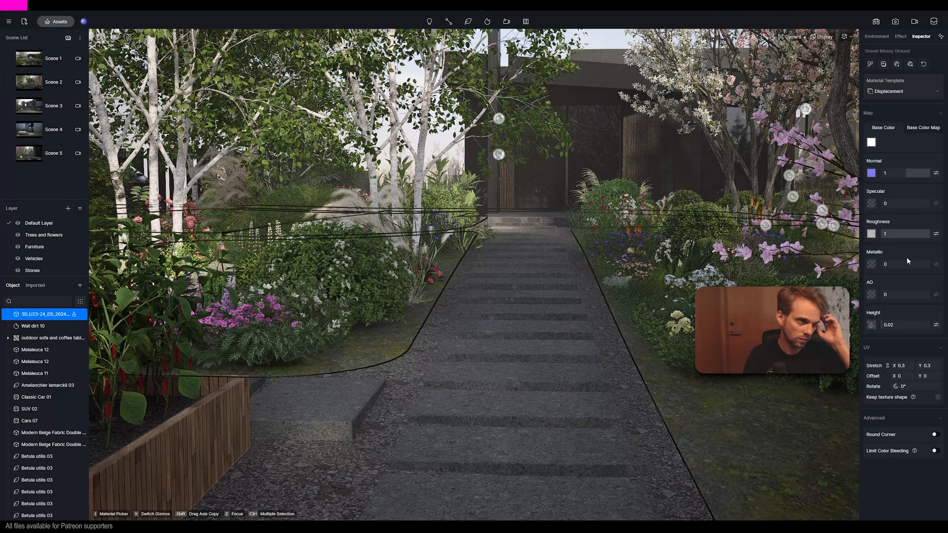
{"action": "key", "text": "Escape"}
Step: Open Scene 4, pick the window glass material and examine its speckled texture image alongside the scene
{"action": "left_click", "coordinate": [44, 130]}
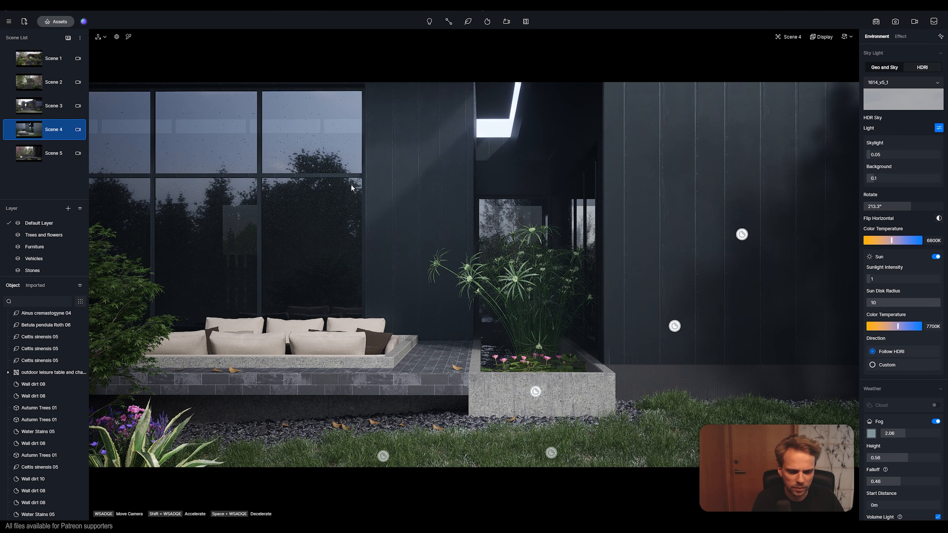
{"action": "left_click", "coordinate": [128, 36]}
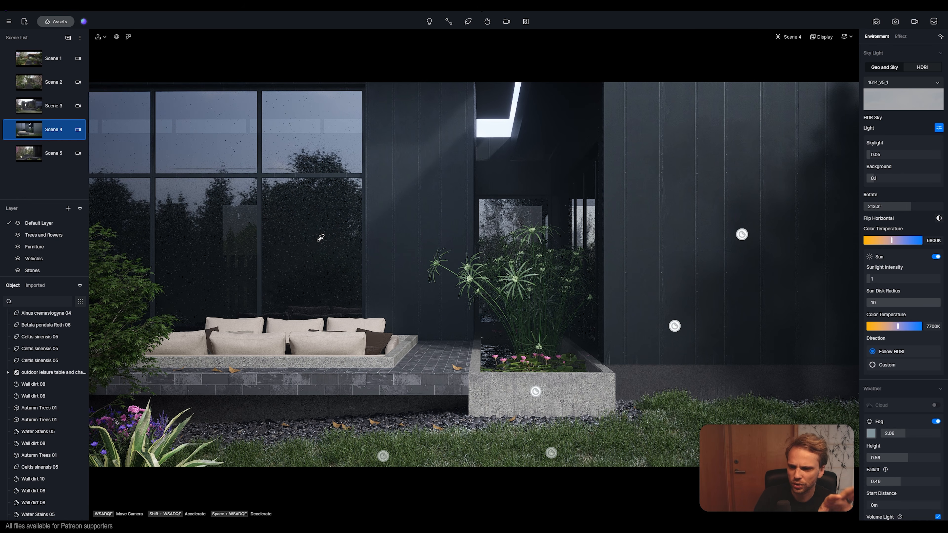
{"action": "left_click", "coordinate": [319, 222]}
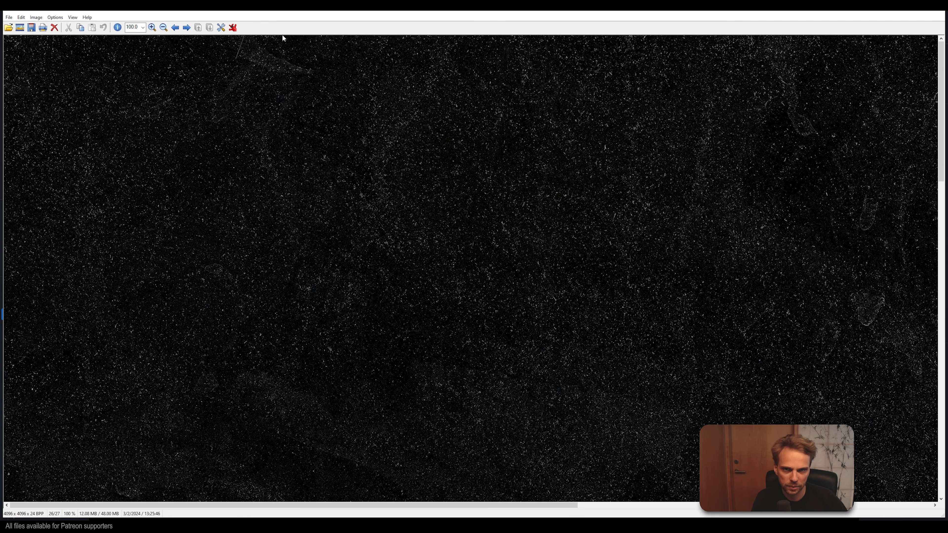
{"action": "key", "text": "super+Left"}
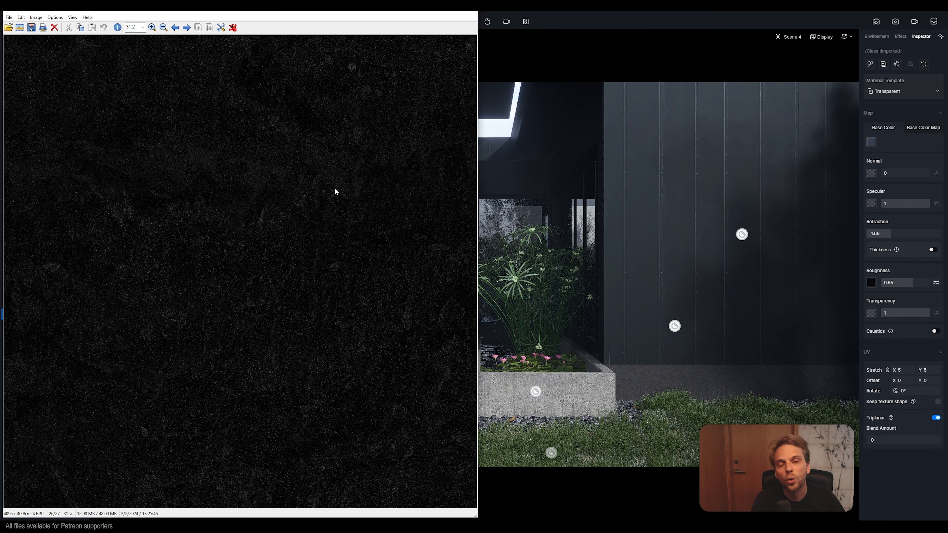
{"action": "left_click", "coordinate": [471, 12]}
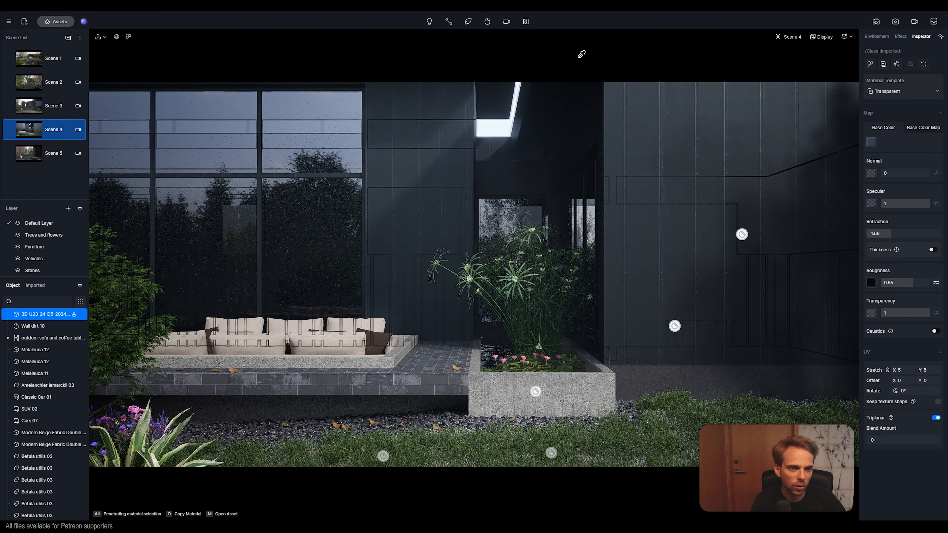
Step: Open Scene 5, hide the decal markers in the viewport and clear the material selection
{"action": "left_click", "coordinate": [30, 157]}
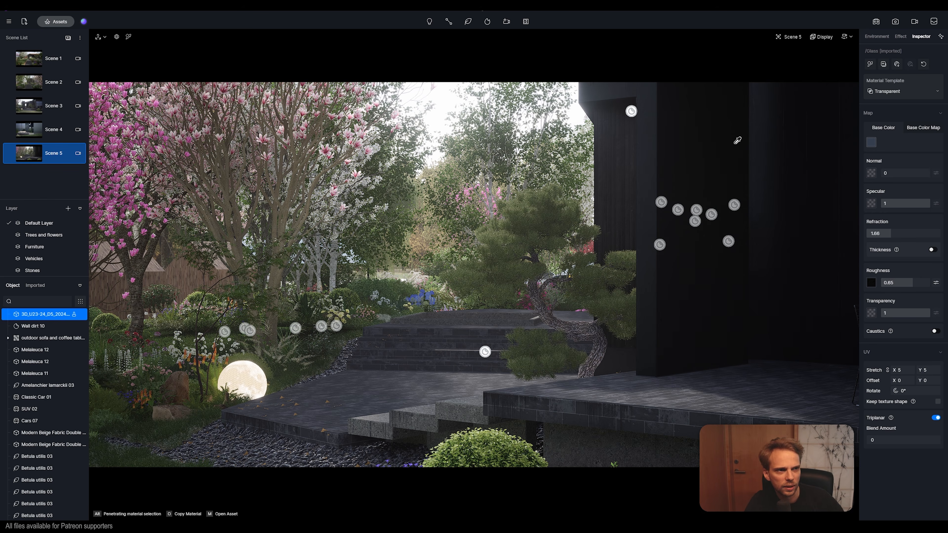
{"action": "left_click", "coordinate": [824, 38]}
{"action": "left_click", "coordinate": [808, 60]}
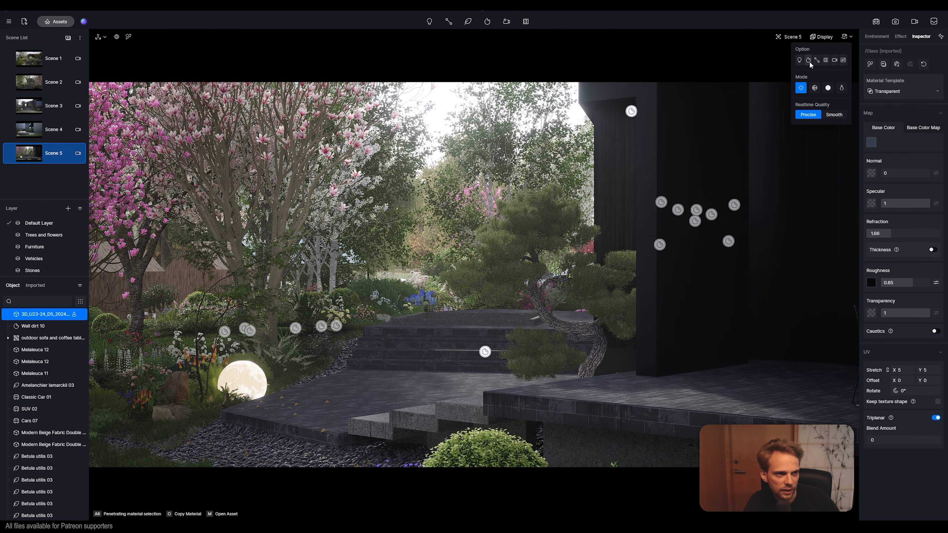
{"action": "left_click", "coordinate": [285, 73]}
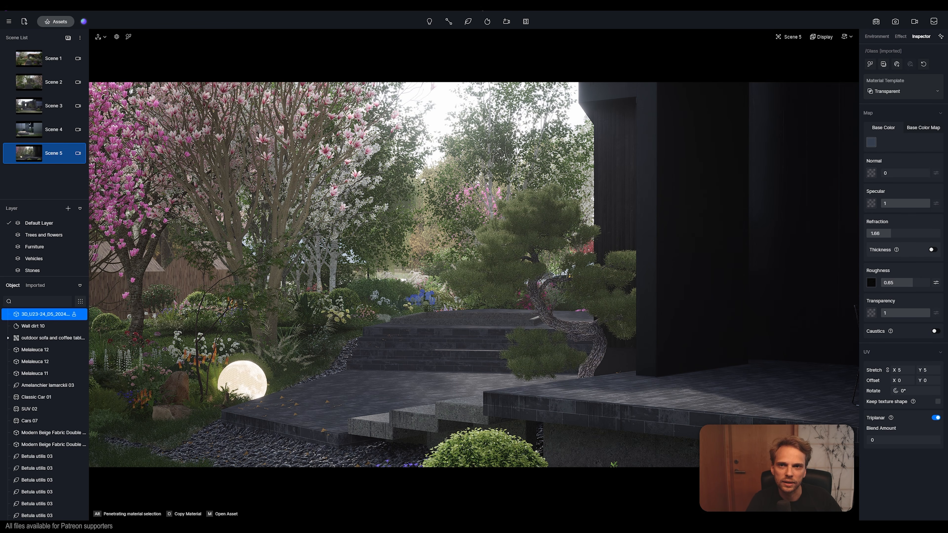
{"action": "key", "text": "Escape"}
{"action": "key", "text": "Escape"}
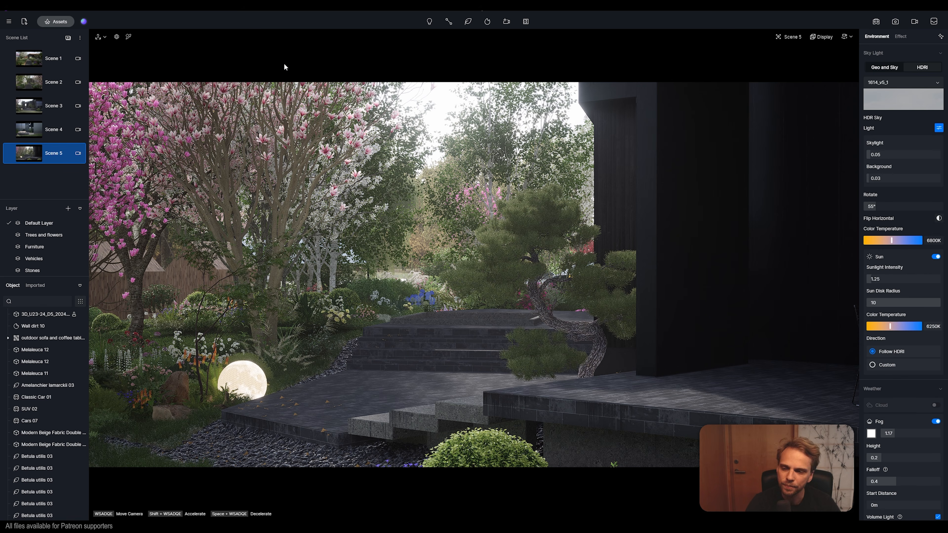
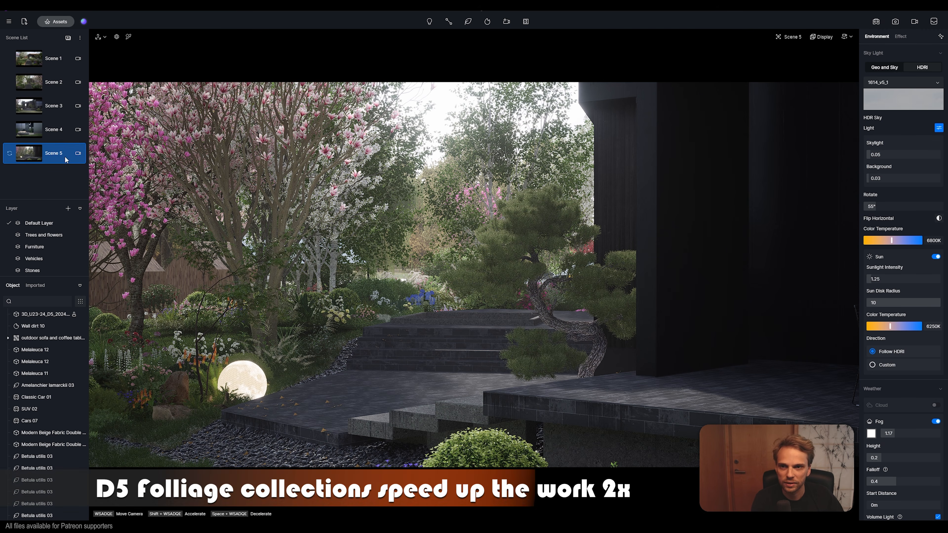
Step: Enable depth of field on the Scene 5 camera and set its focus on the bonsai tree's trunk
{"action": "left_click", "coordinate": [78, 155]}
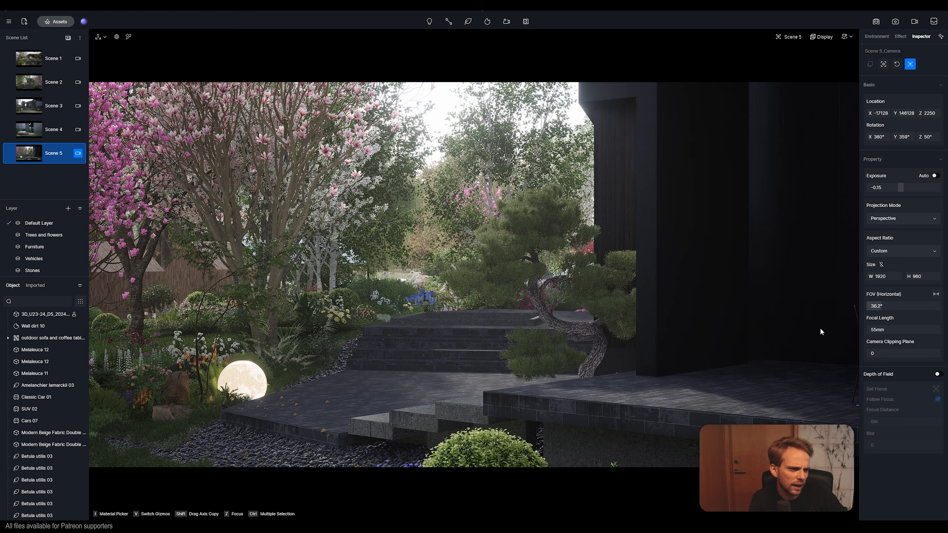
{"action": "left_click", "coordinate": [938, 374]}
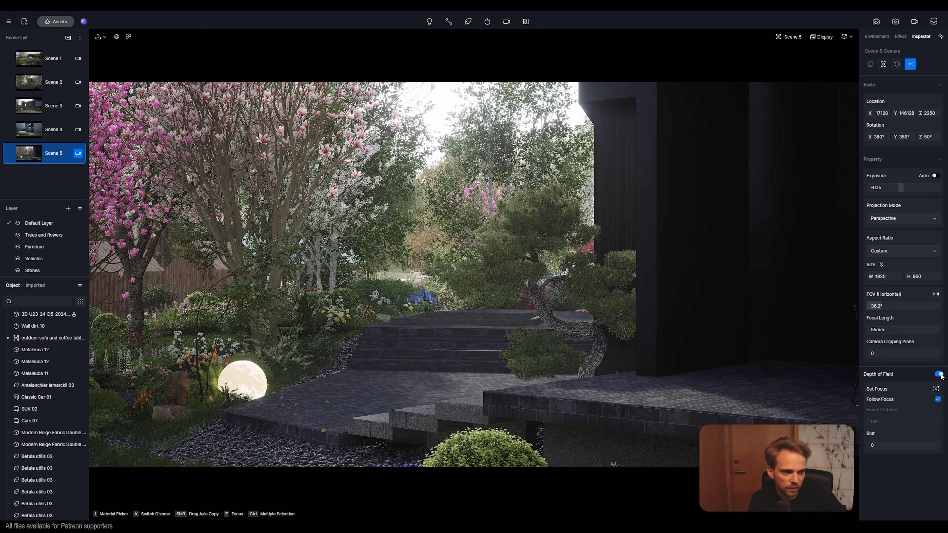
{"action": "left_click", "coordinate": [936, 389]}
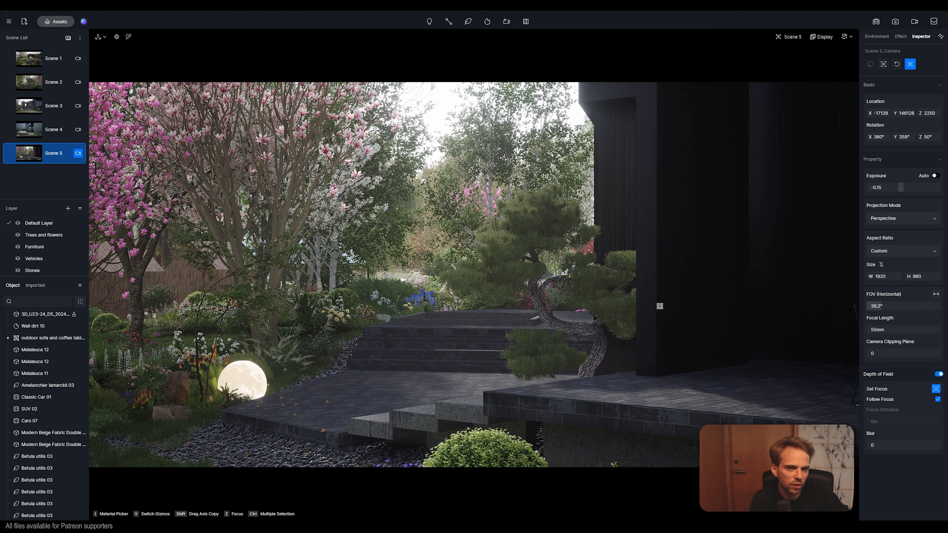
{"action": "left_click", "coordinate": [588, 334]}
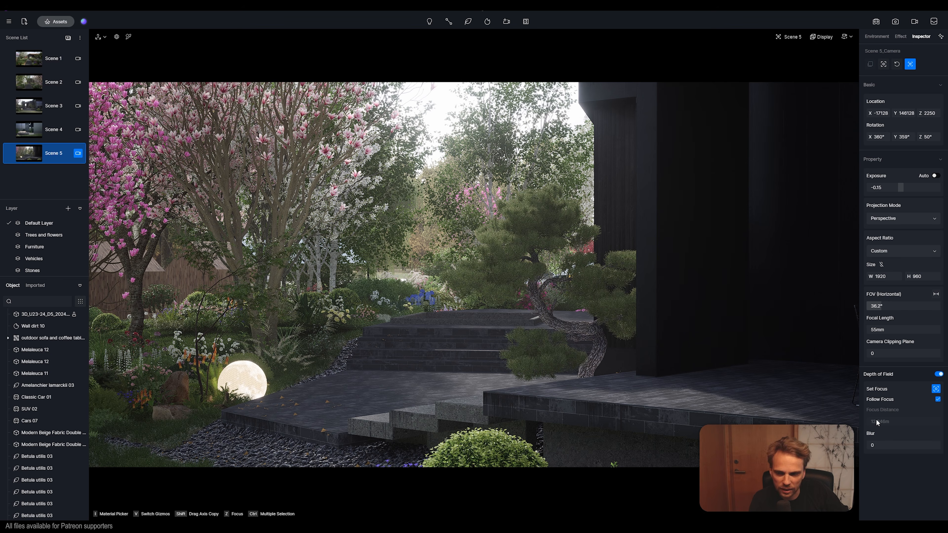
Step: Set the Scene 5 camera's depth of field blur to 8 and update the scene
{"action": "left_click_drag", "start_coordinate": [877, 446], "coordinate": [941, 448]}
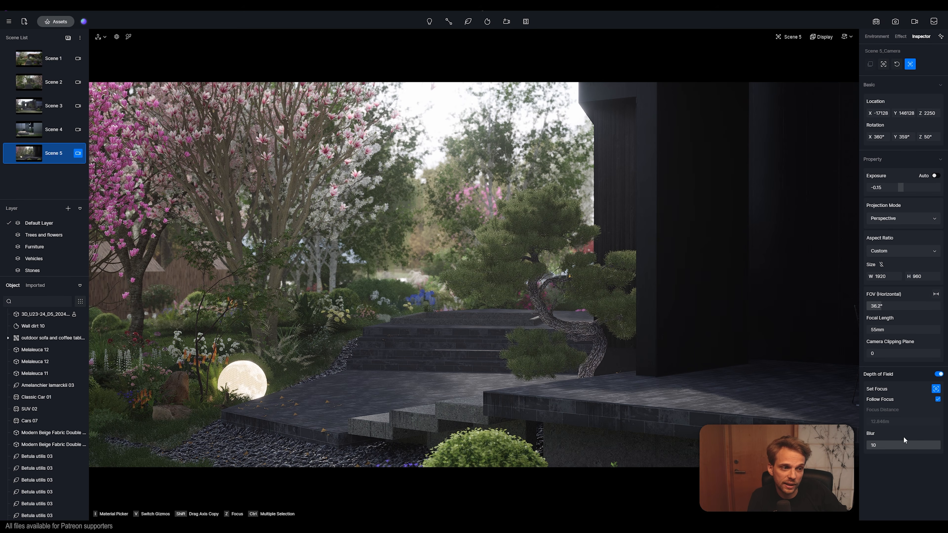
{"action": "left_click", "coordinate": [924, 446]}
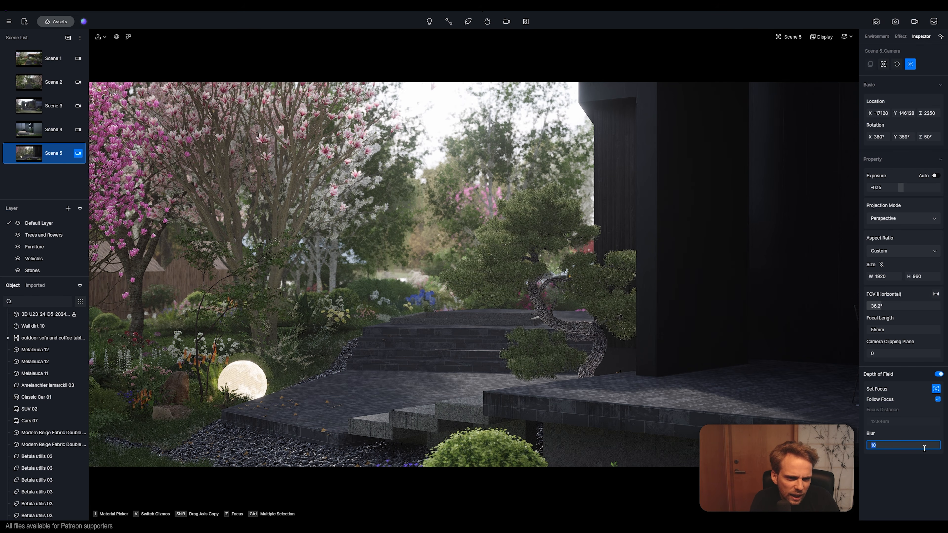
{"action": "key", "text": "Return"}
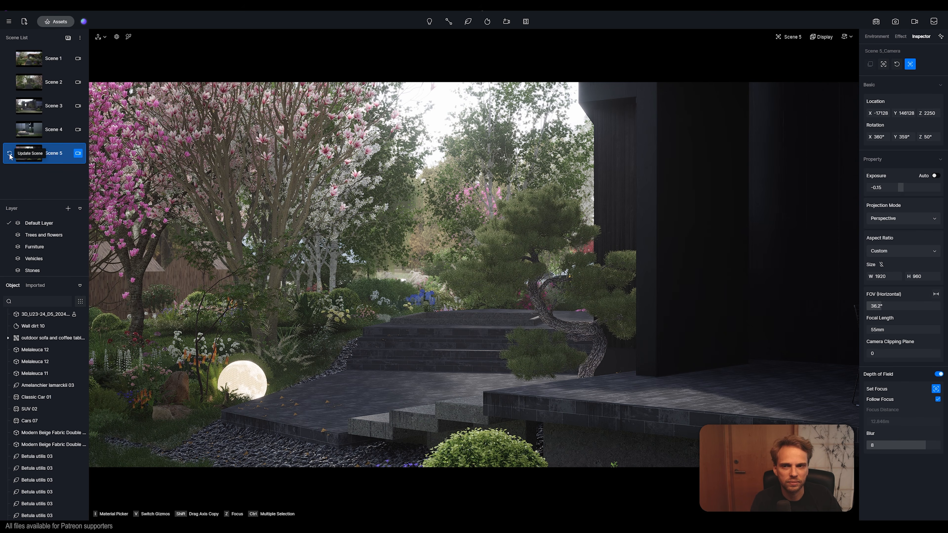
{"action": "left_click", "coordinate": [10, 154]}
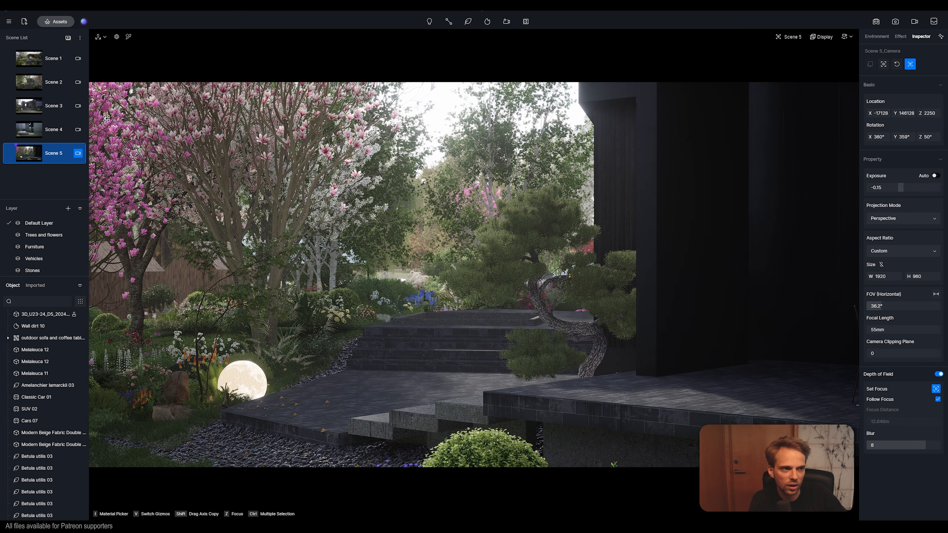
{"action": "left_click", "coordinate": [78, 154]}
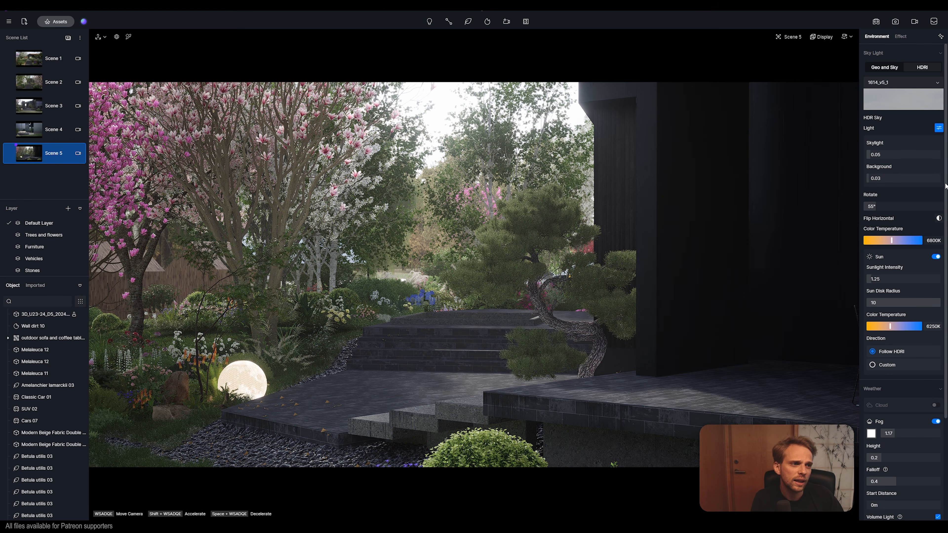
Step: Enable precipitation in Scene 5, shift it toward rain and set its strength to 0.38
{"action": "scroll", "coordinate": [946, 186], "scroll_direction": "down", "scroll_amount": 3}
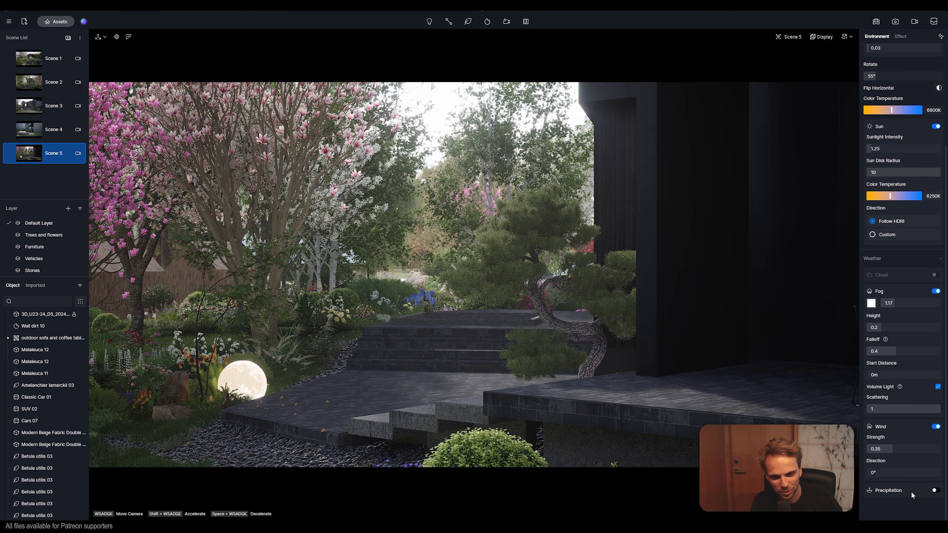
{"action": "left_click", "coordinate": [936, 491]}
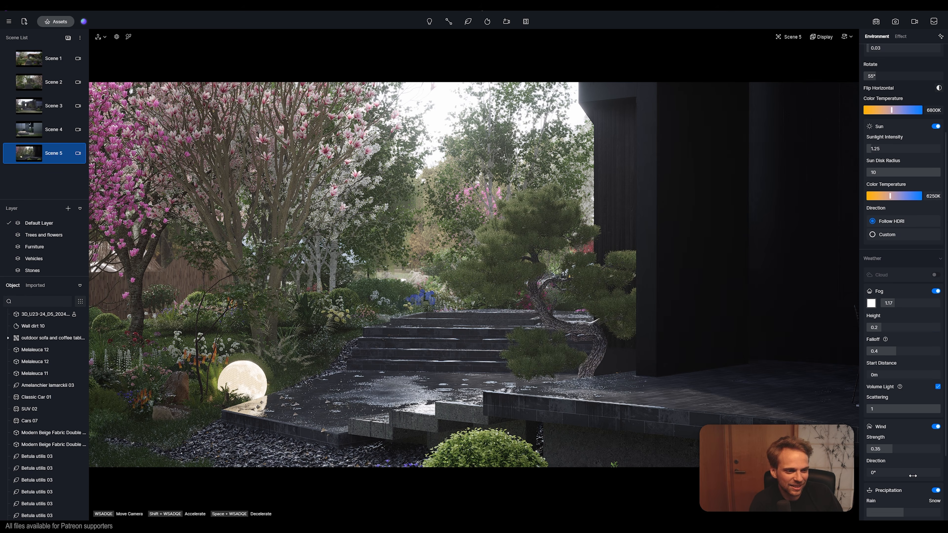
{"action": "scroll", "coordinate": [931, 486], "scroll_direction": "down", "scroll_amount": 2}
{"action": "scroll", "coordinate": [930, 487], "scroll_direction": "down", "scroll_amount": 1}
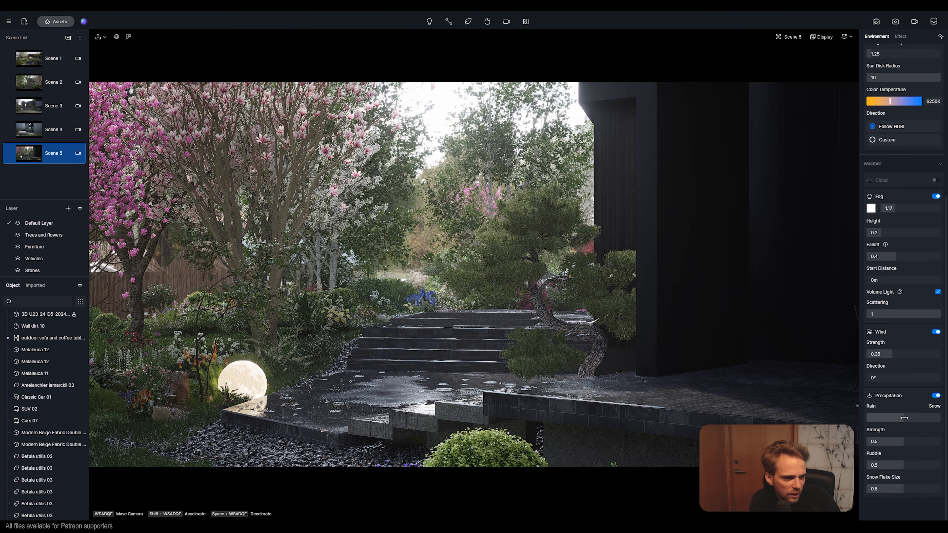
{"action": "left_click_drag", "start_coordinate": [904, 418], "coordinate": [848, 419]}
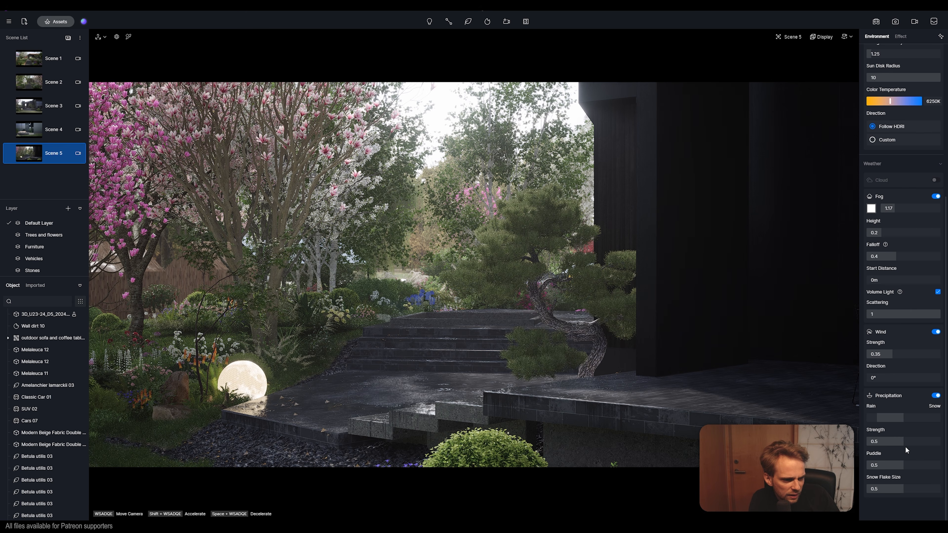
{"action": "left_click_drag", "start_coordinate": [904, 443], "coordinate": [893, 443]}
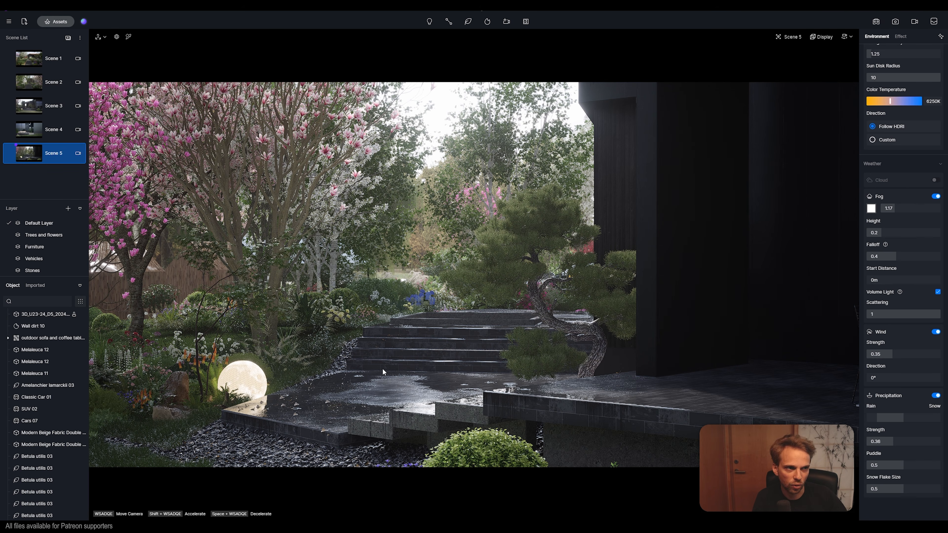
Step: Set up the Scene 5 still image render at the 4k preset with the AO and Z Depth channels enabled
{"action": "left_click", "coordinate": [895, 21]}
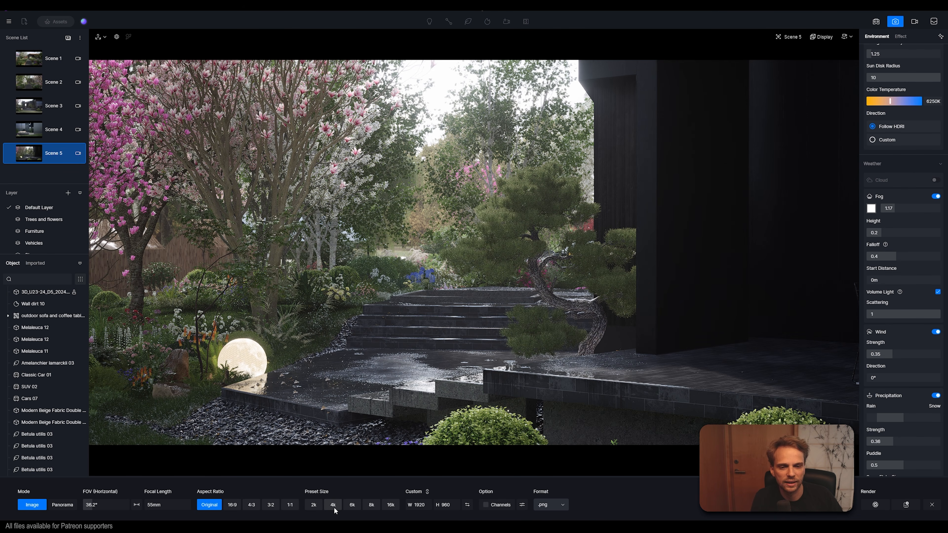
{"action": "left_click", "coordinate": [333, 506]}
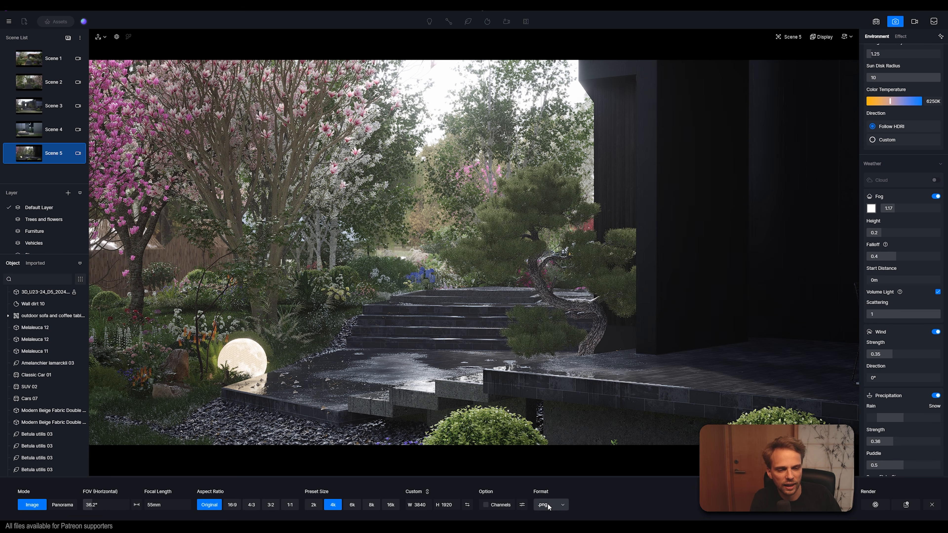
{"action": "left_click", "coordinate": [492, 504]}
{"action": "left_click", "coordinate": [521, 505]}
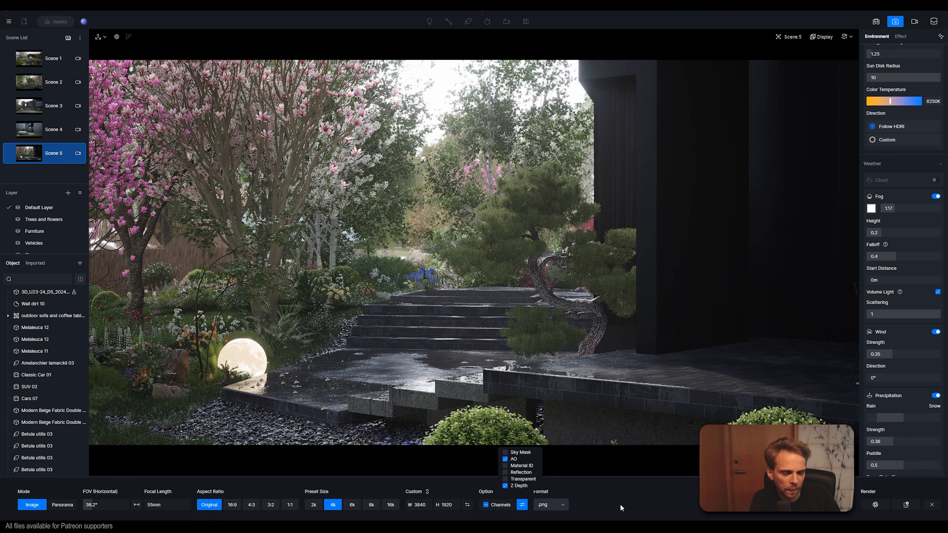
Step: Set the render output format to .exr(raw) and check the custom width and height
{"action": "left_click", "coordinate": [552, 505]}
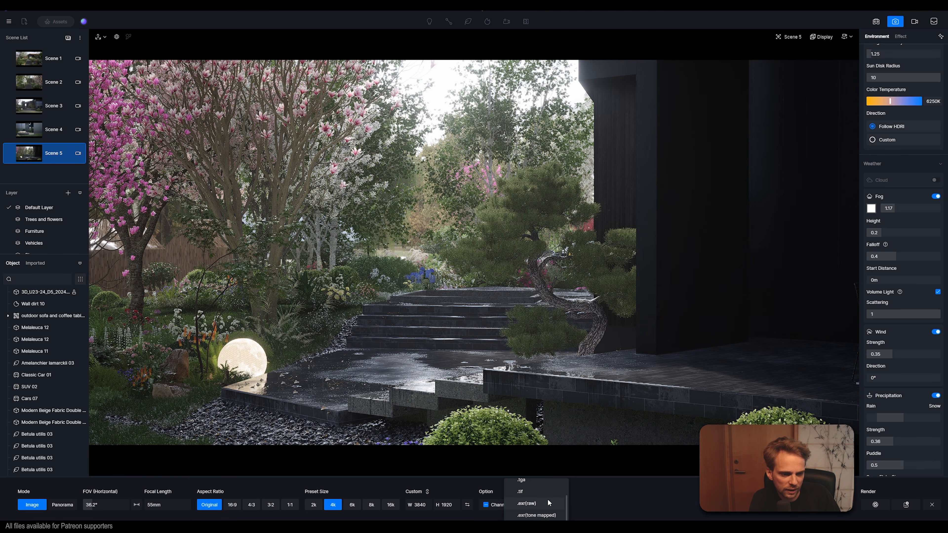
{"action": "left_click", "coordinate": [542, 505]}
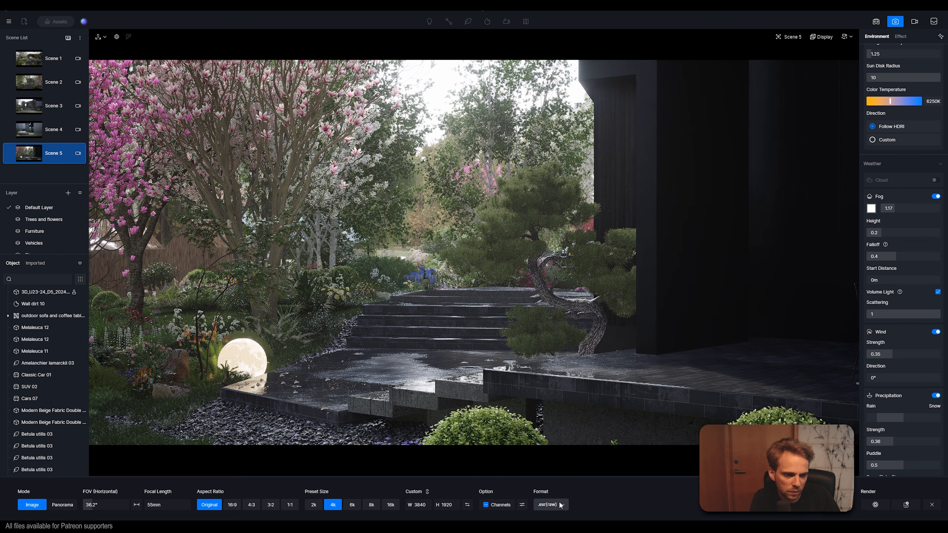
{"action": "left_click", "coordinate": [440, 506]}
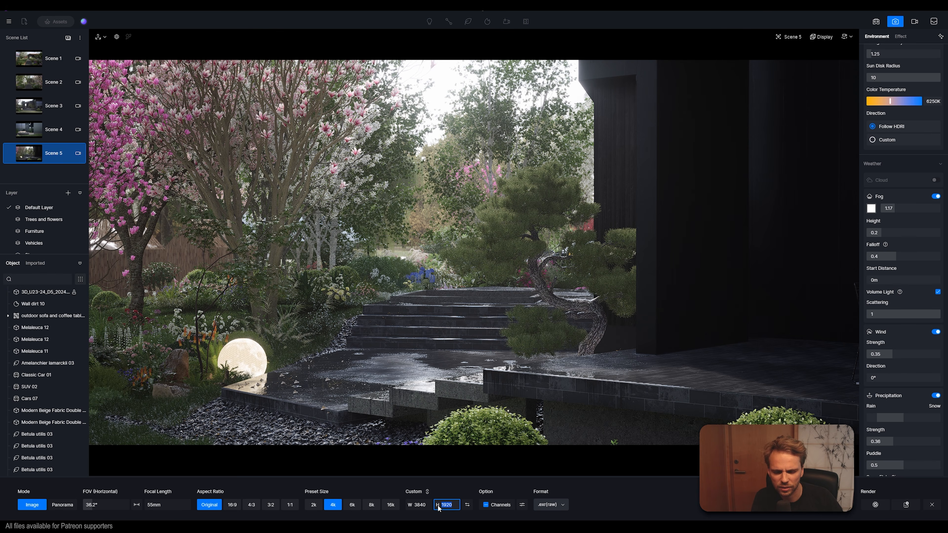
{"action": "left_click", "coordinate": [457, 505]}
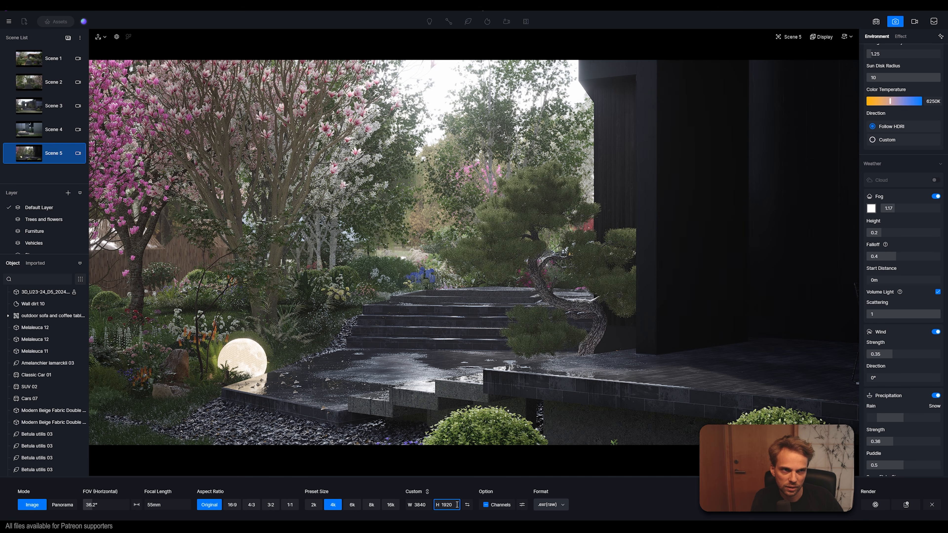
{"action": "left_click", "coordinate": [422, 505]}
{"action": "left_click", "coordinate": [451, 504]}
{"action": "left_click", "coordinate": [645, 502]}
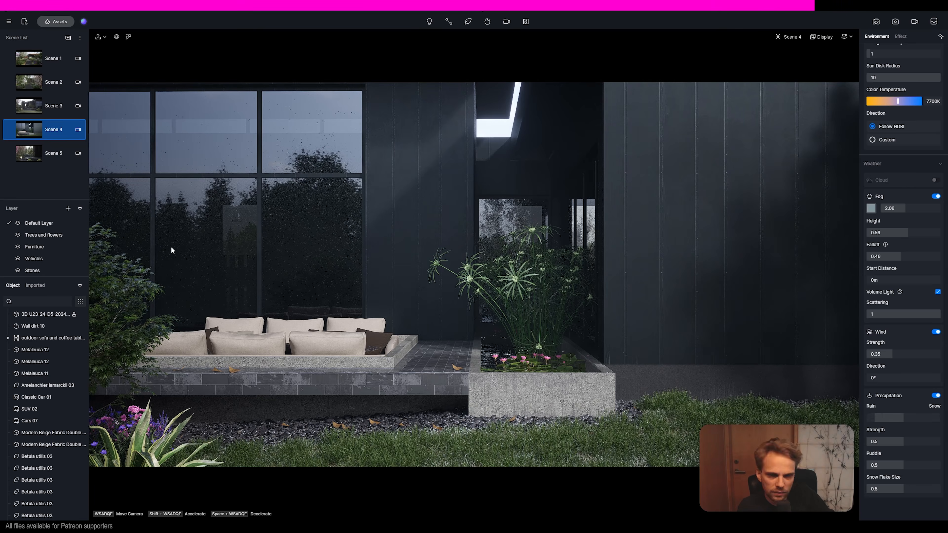
Step: Review the cameras of Scenes 4, 3, 2 and 1 and examine Scene 1's post-processing settings
{"action": "left_click", "coordinate": [78, 130]}
{"action": "mouse_move", "coordinate": [927, 445]}
{"action": "left_mouse_down"}
{"action": "mouse_move", "coordinate": [939, 445]}
{"action": "mouse_move", "coordinate": [930, 445]}
{"action": "left_mouse_up"}
{"action": "left_click", "coordinate": [14, 112]}
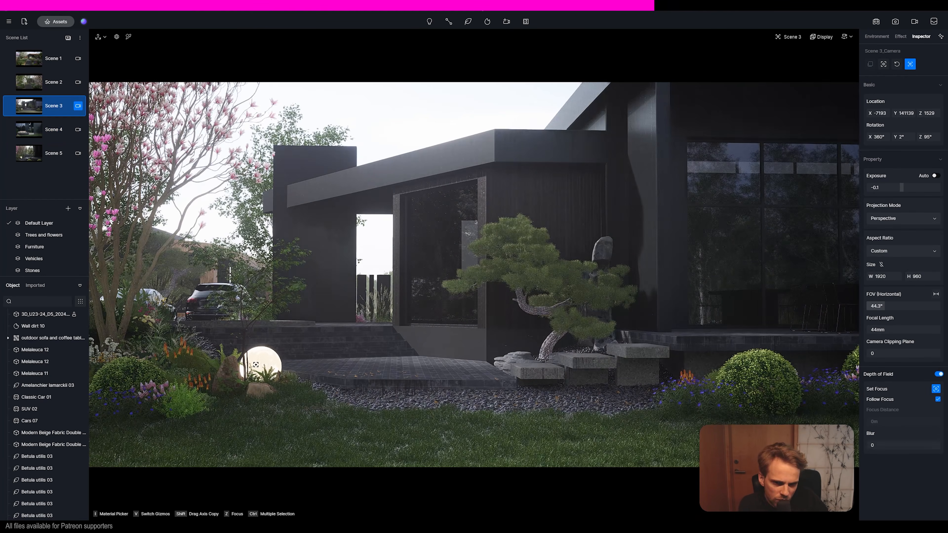
{"action": "left_click", "coordinate": [78, 82]}
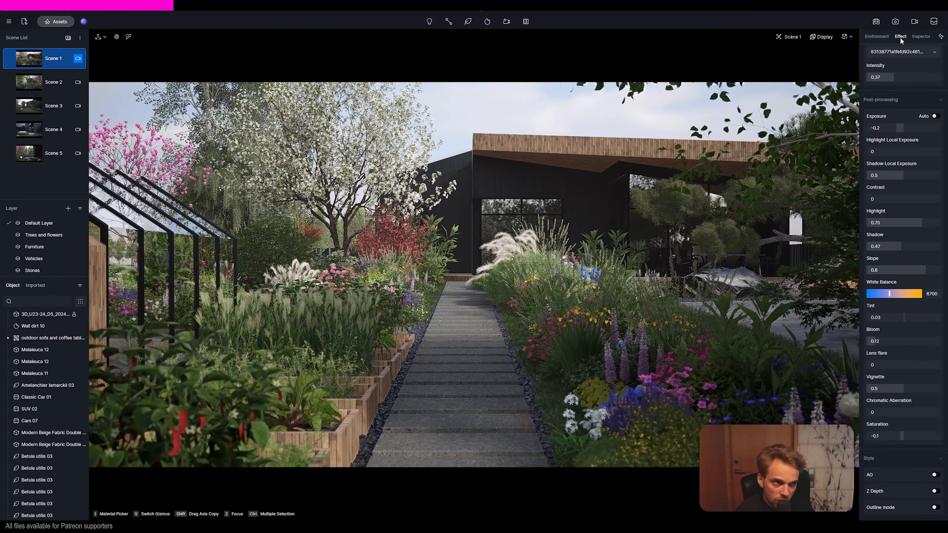
{"action": "scroll", "coordinate": [904, 261], "scroll_direction": "down", "scroll_amount": 5}
{"action": "left_click", "coordinate": [880, 417]}
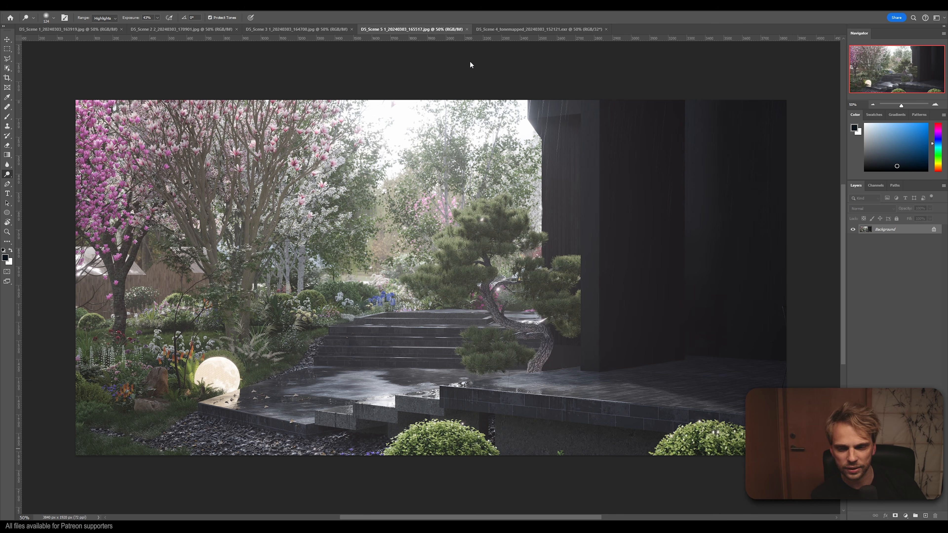
Step: Switch to Photoshop and compare the open renders of Scenes 1 to 5
{"action": "left_click", "coordinate": [303, 29]}
{"action": "left_click", "coordinate": [166, 29]}
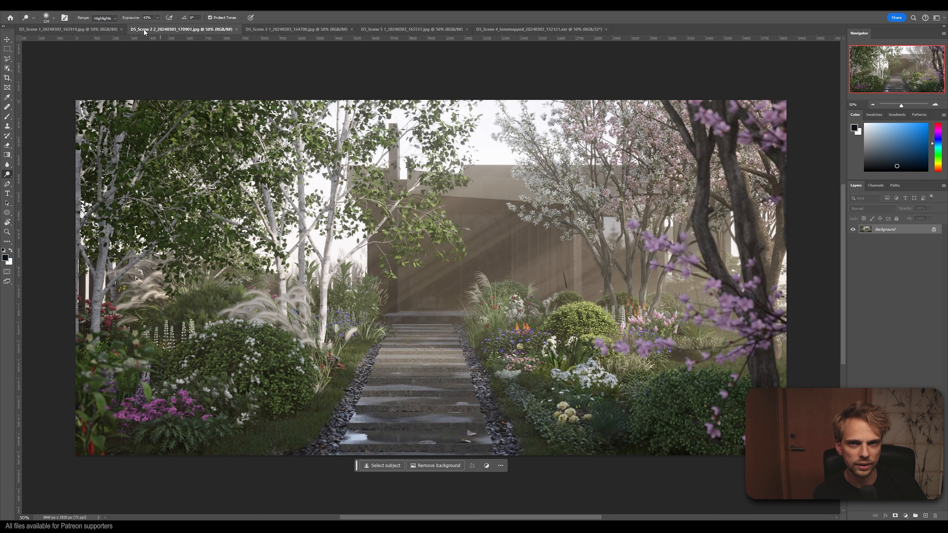
{"action": "left_click", "coordinate": [80, 28]}
{"action": "left_click", "coordinate": [539, 29]}
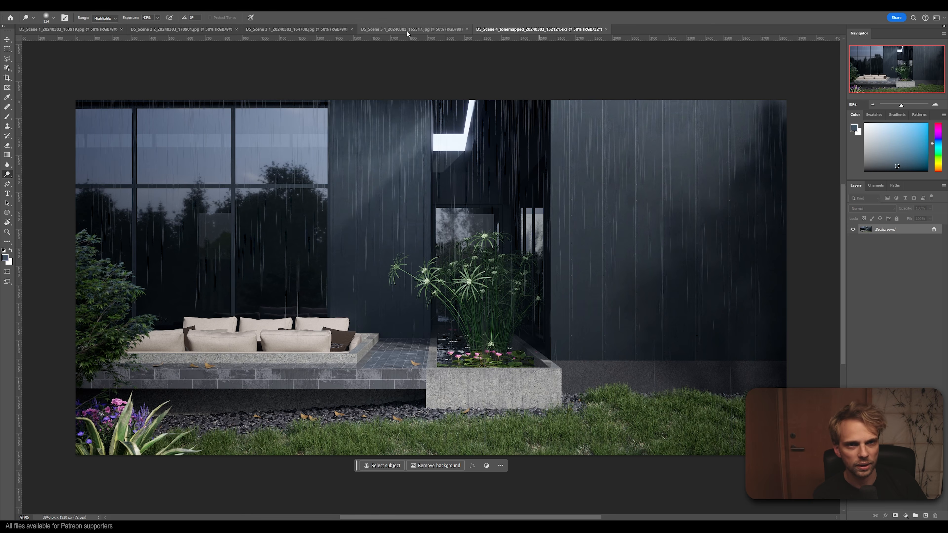
{"action": "left_click", "coordinate": [389, 29]}
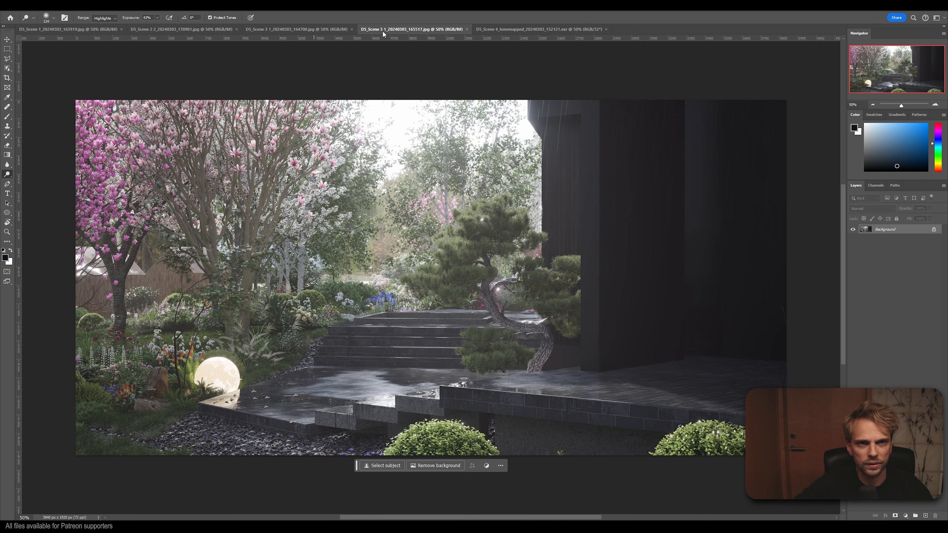
{"action": "left_click", "coordinate": [258, 30]}
{"action": "left_click", "coordinate": [140, 30]}
{"action": "left_click", "coordinate": [78, 30]}
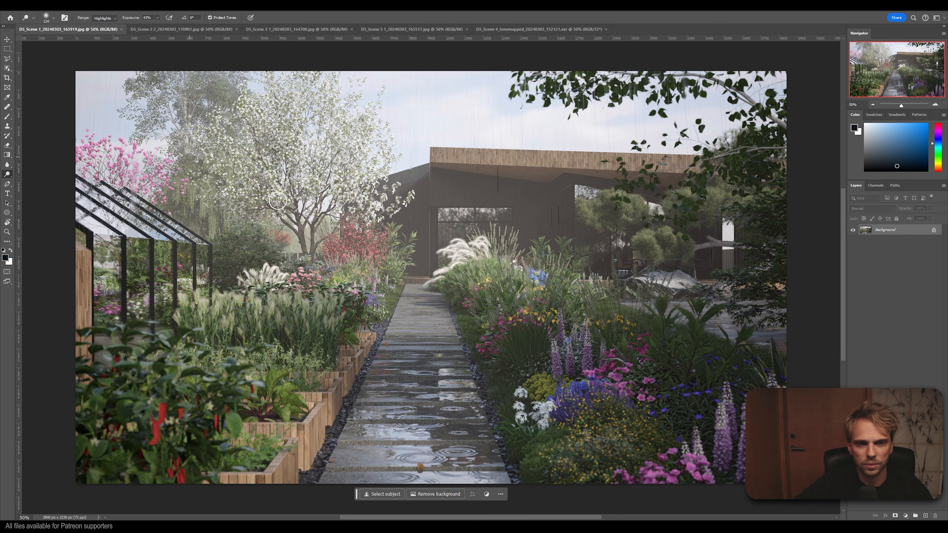
{"action": "left_click", "coordinate": [392, 30]}
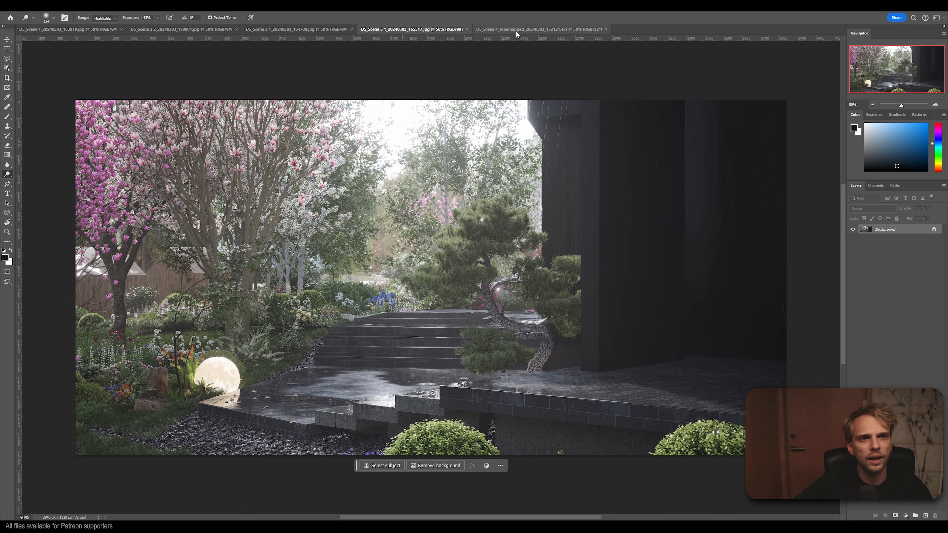
{"action": "left_click", "coordinate": [516, 30]}
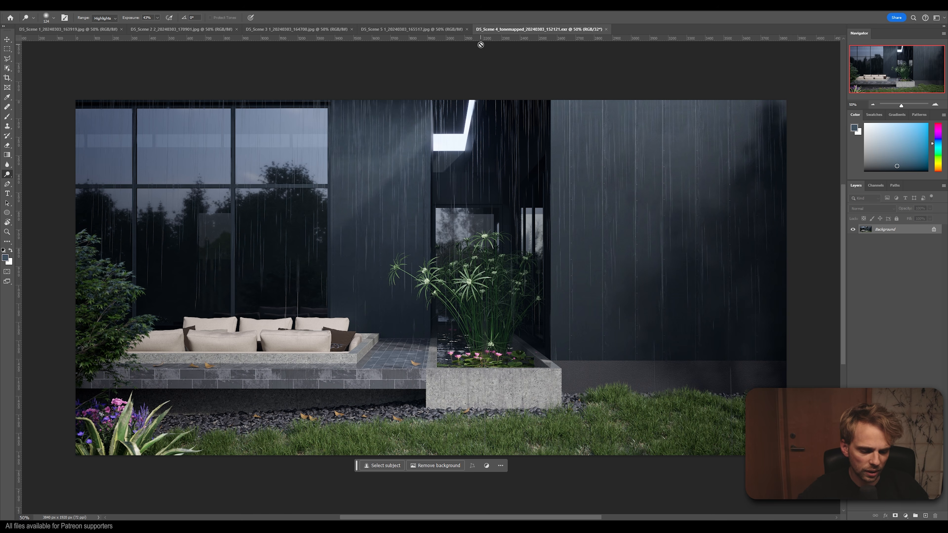
{"action": "left_click", "coordinate": [436, 28]}
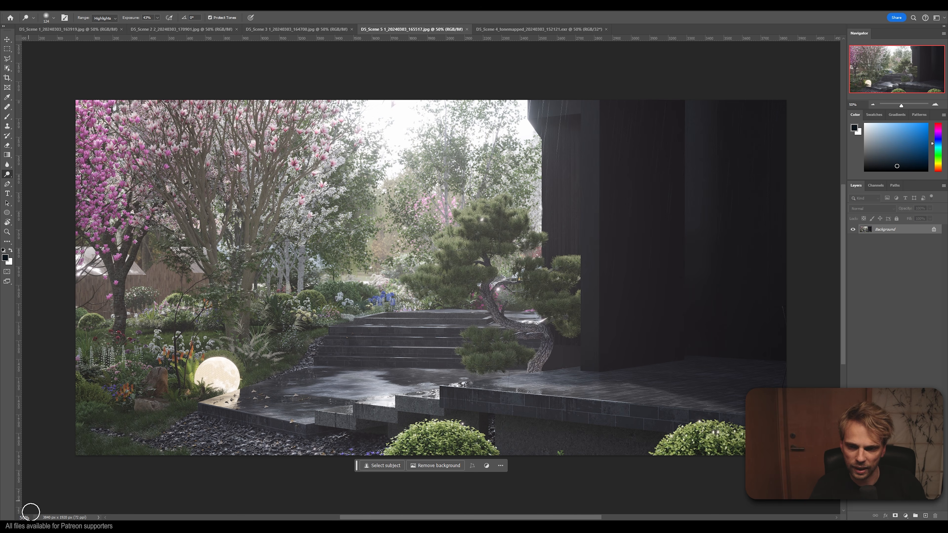
Step: Open the Scene 5 AO and ZDepth images from the Raw renders folder as separate Photoshop documents
{"action": "left_click", "coordinate": [167, 491]}
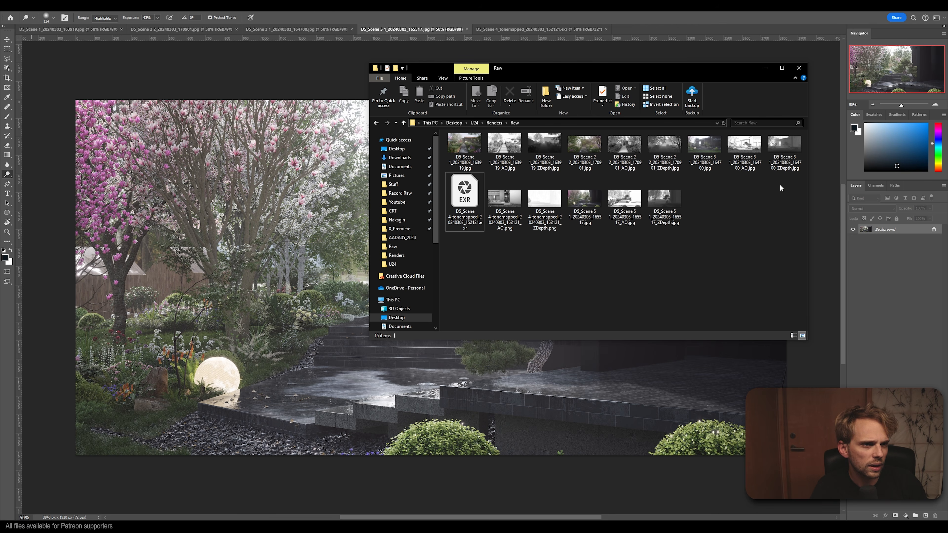
{"action": "left_click", "coordinate": [623, 216]}
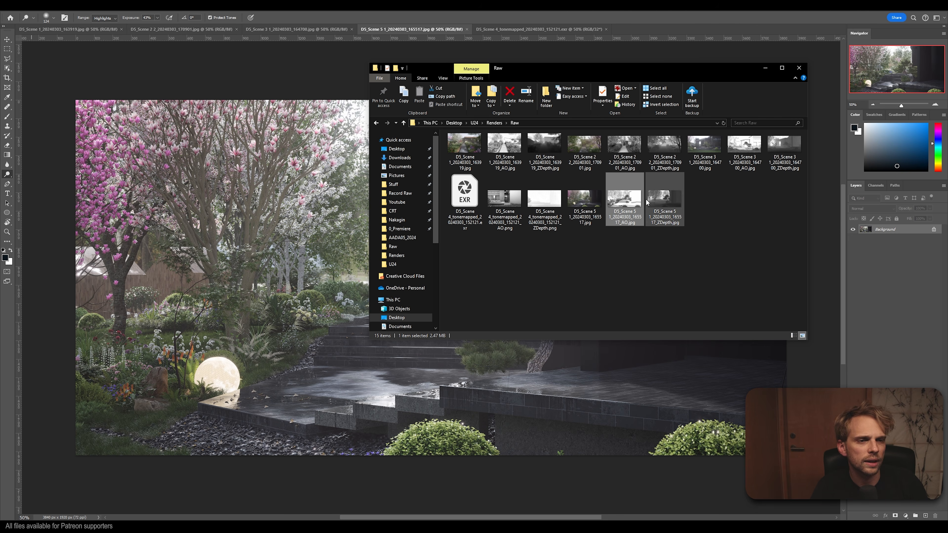
{"action": "left_click_drag", "start_coordinate": [626, 205], "coordinate": [653, 26]}
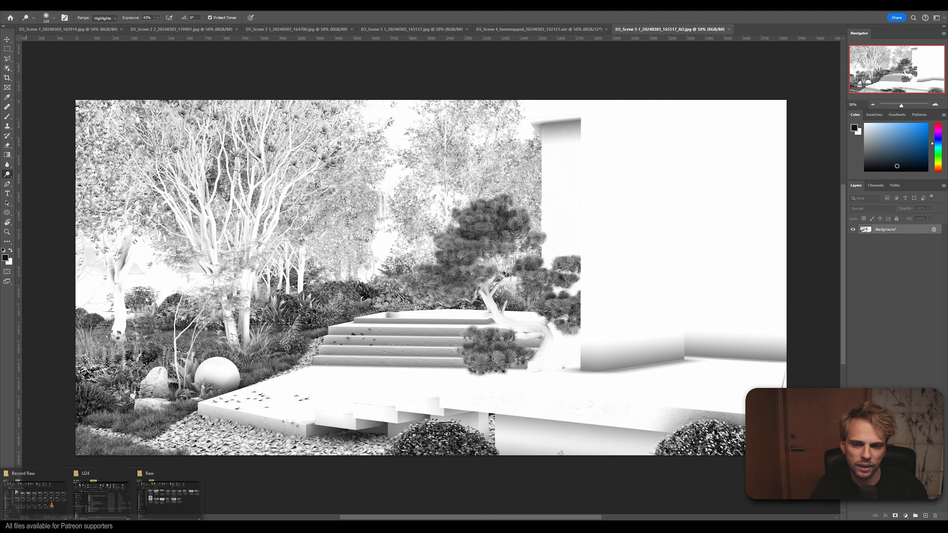
{"action": "left_click", "coordinate": [167, 491]}
{"action": "left_click_drag", "start_coordinate": [664, 202], "coordinate": [783, 29]}
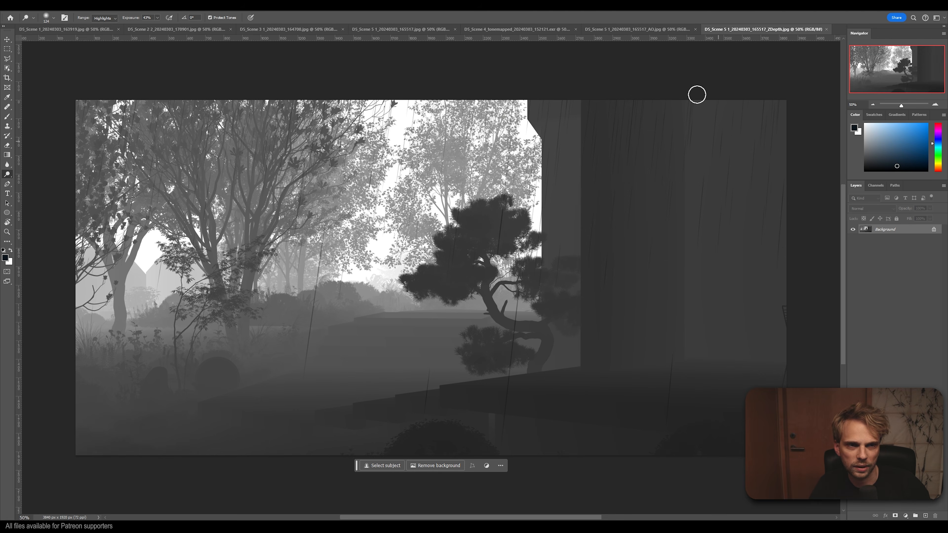
Step: Copy the whole Scene 5 AO image into the Scene 5 render as a new layer and compare it with the render beneath
{"action": "left_click", "coordinate": [658, 26]}
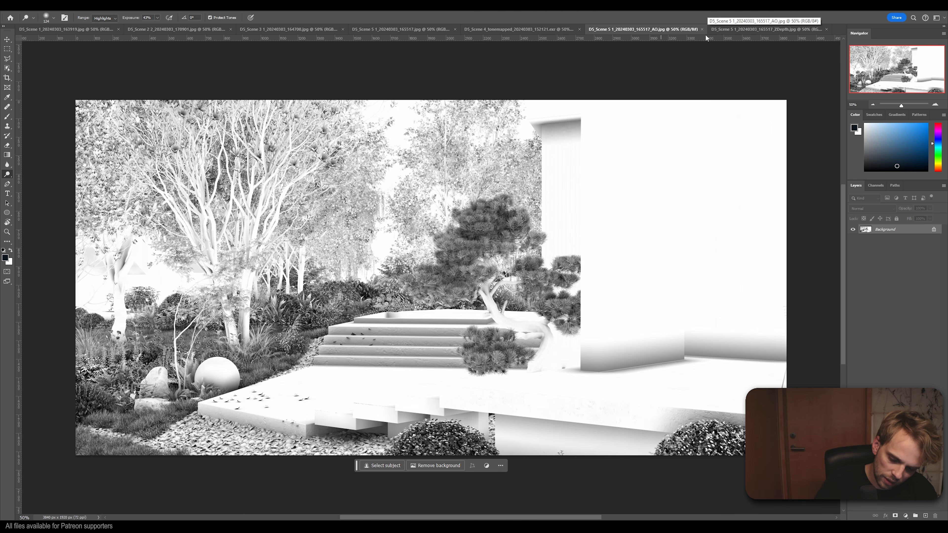
{"action": "key", "text": "ctrl+a"}
{"action": "key", "text": "ctrl+c"}
{"action": "left_click", "coordinate": [374, 30]}
{"action": "key", "text": "ctrl+v"}
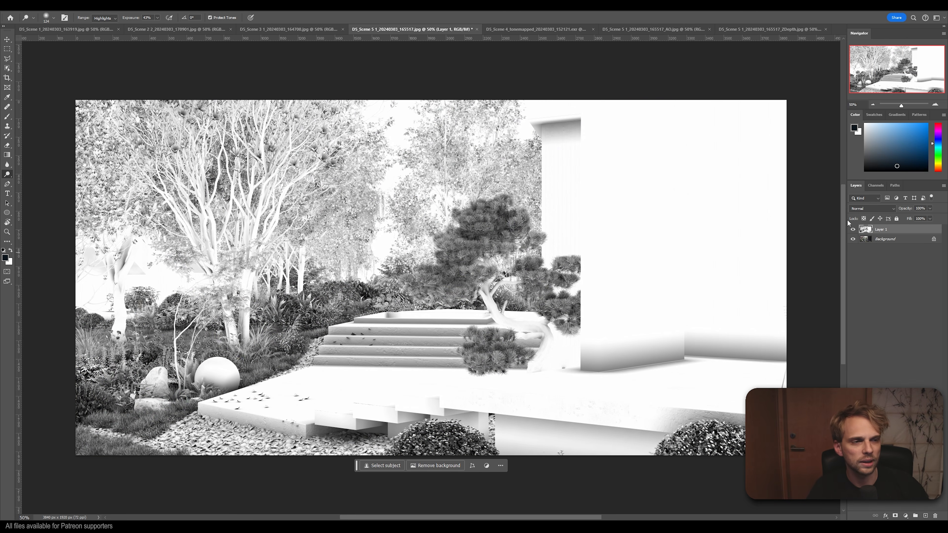
{"action": "left_click", "coordinate": [853, 229]}
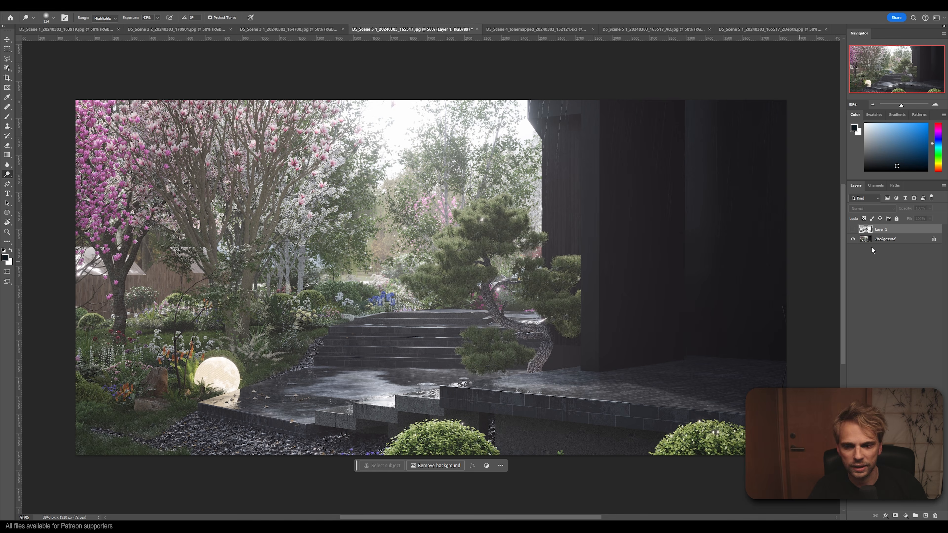
{"action": "left_click", "coordinate": [853, 229]}
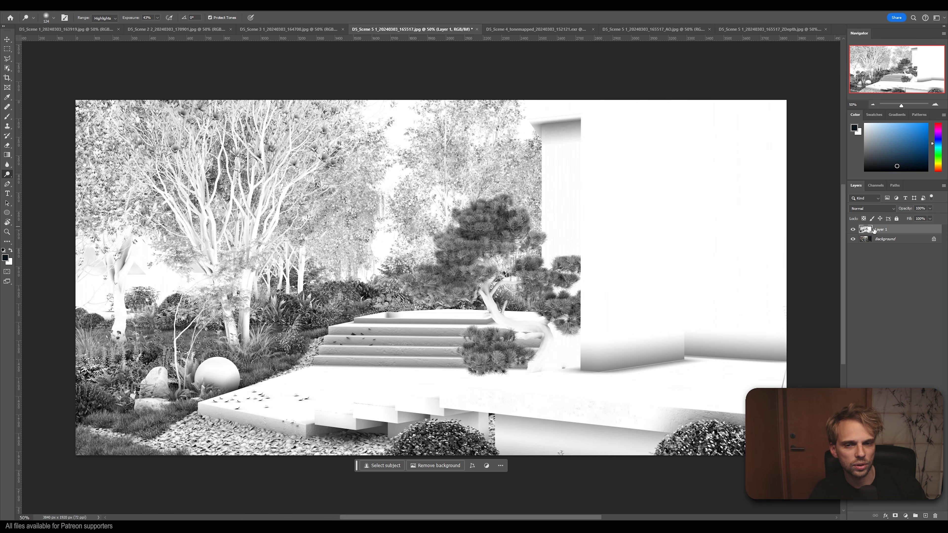
Step: Brighten the AO layer with Levels, setting the midtone input to 1.26 and the white input to 161
{"action": "key", "text": "ctrl+1"}
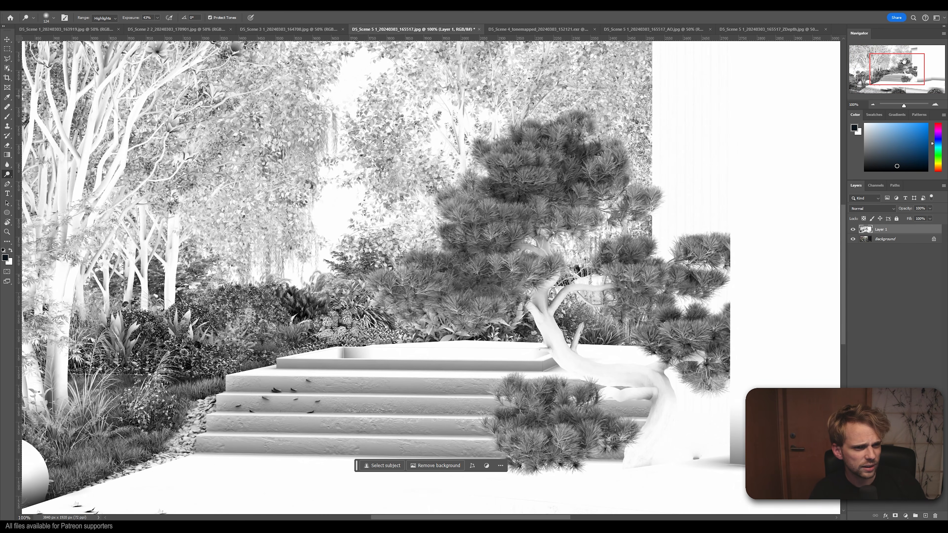
{"action": "left_click_drag", "start_coordinate": [896, 64], "coordinate": [908, 73]}
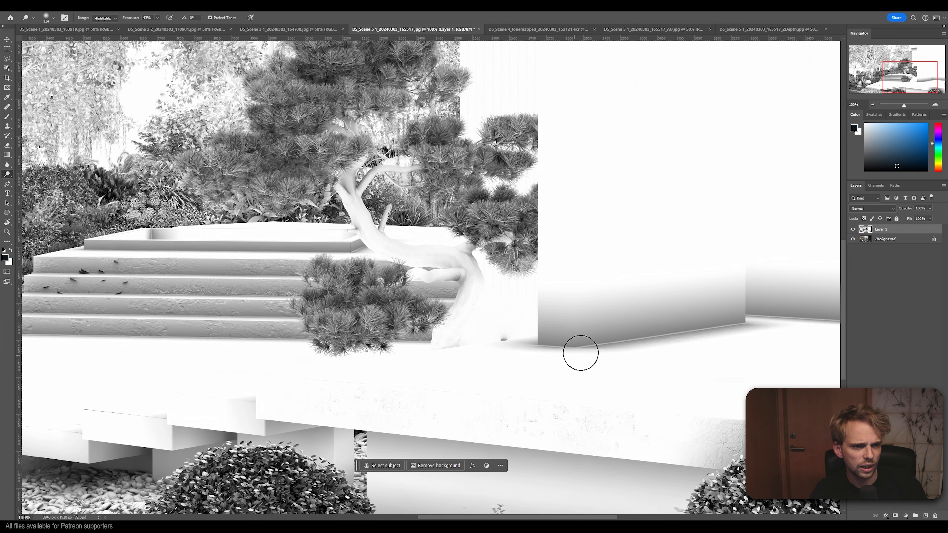
{"action": "scroll", "coordinate": [417, 297], "scroll_direction": "up", "scroll_amount": 1}
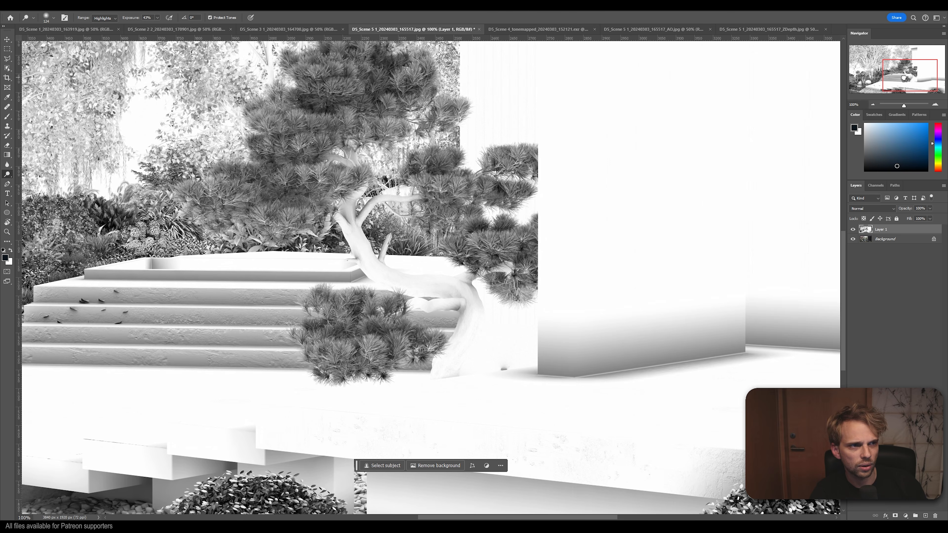
{"action": "left_click_drag", "start_coordinate": [904, 77], "coordinate": [880, 67]}
{"action": "left_click", "coordinate": [873, 104]}
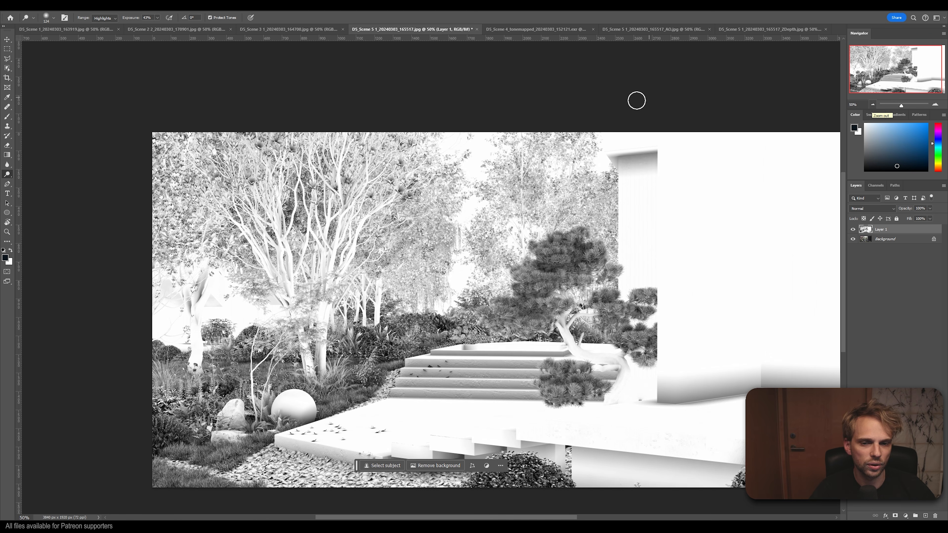
{"action": "key", "text": "ctrl+l"}
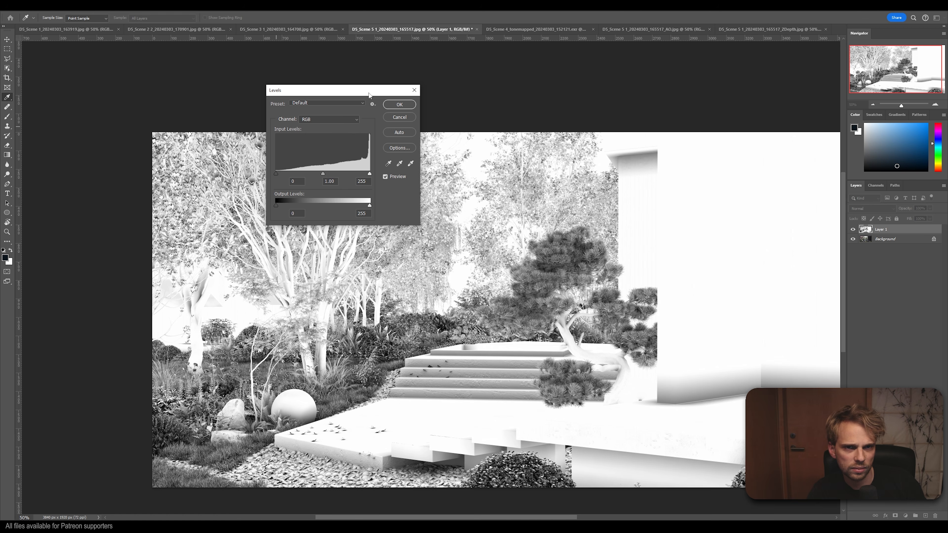
{"action": "left_click_drag", "start_coordinate": [369, 93], "coordinate": [374, 119]}
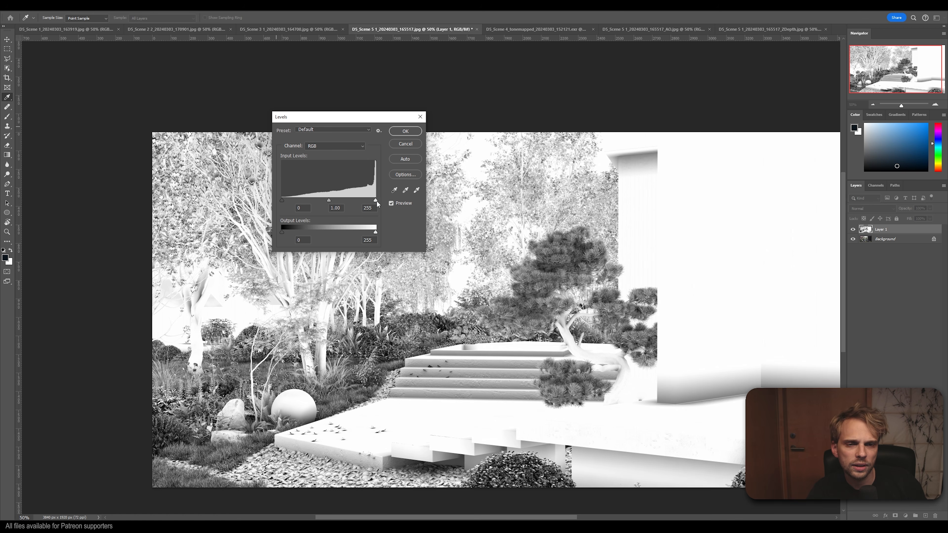
{"action": "left_click_drag", "start_coordinate": [376, 200], "coordinate": [350, 201]}
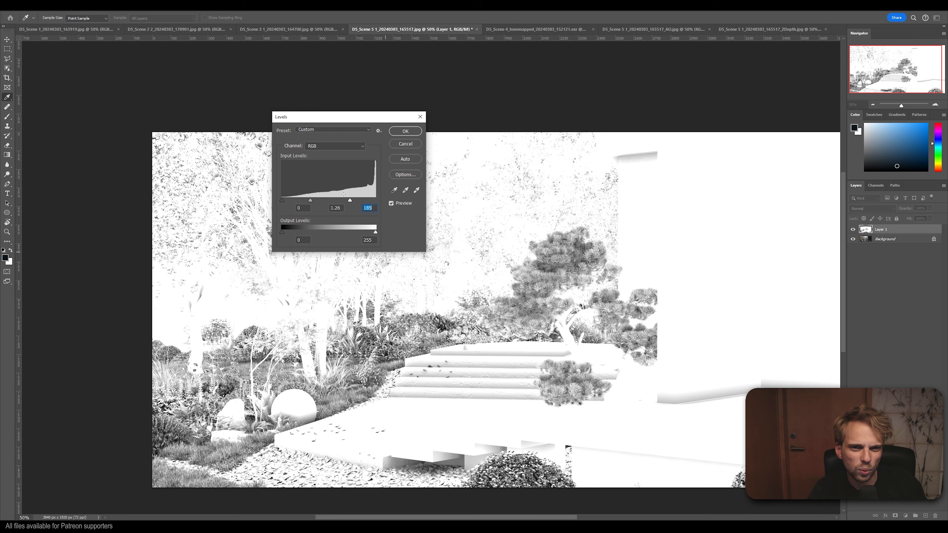
{"action": "left_click_drag", "start_coordinate": [350, 200], "coordinate": [341, 200]}
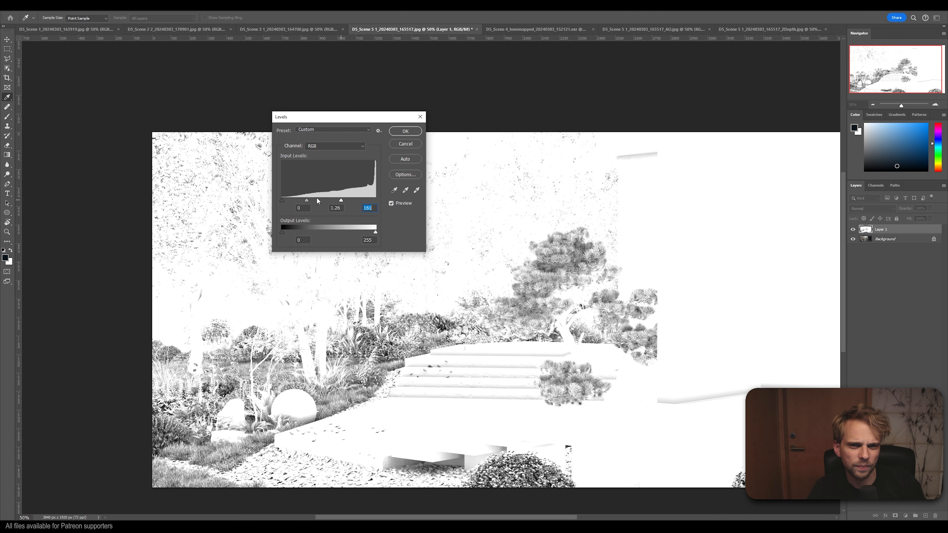
{"action": "left_click", "coordinate": [415, 132]}
{"action": "key", "text": "o"}
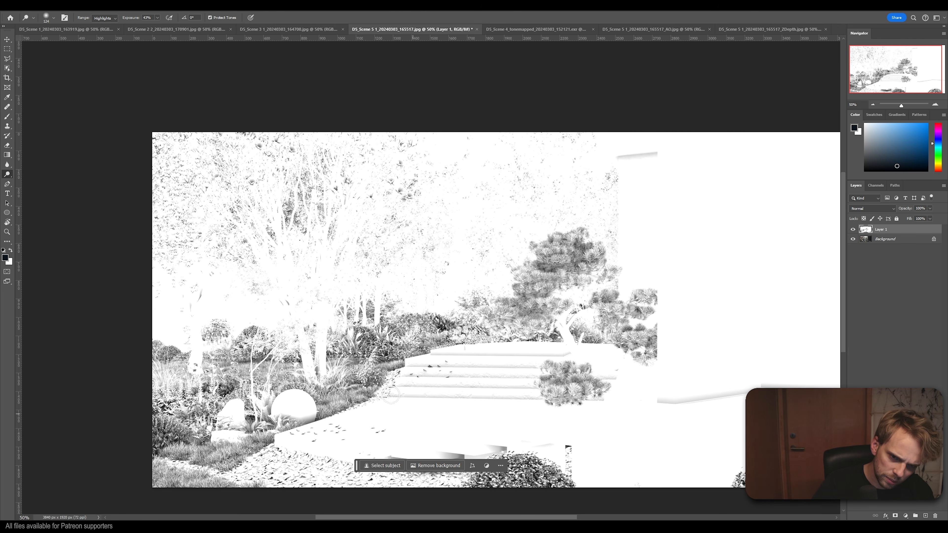
Step: Examine the brightened AO layer up close around the planting, the wall base and the pine tree
{"action": "scroll", "coordinate": [388, 379], "scroll_direction": "up", "scroll_amount": 6, "text": "alt"}
{"action": "scroll", "coordinate": [603, 348], "scroll_direction": "down", "scroll_amount": 1}
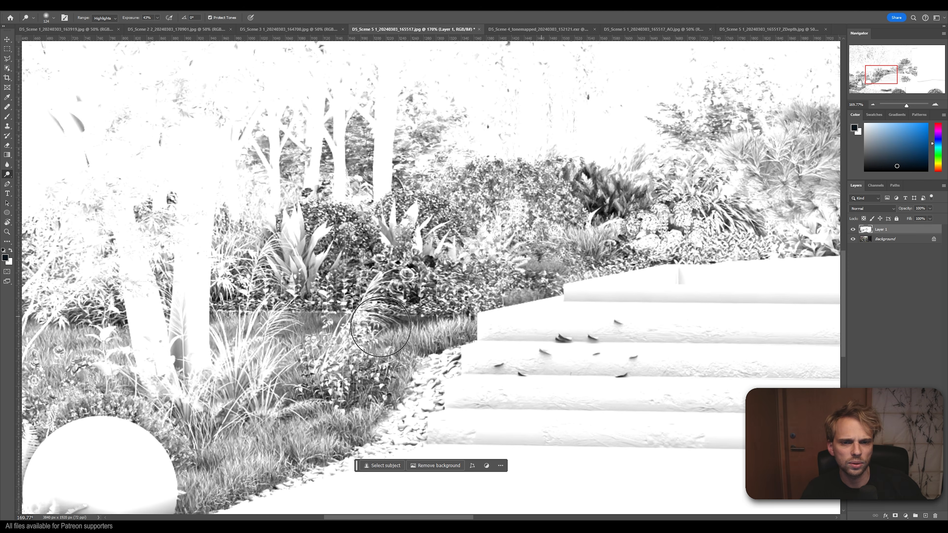
{"action": "key", "text": "v"}
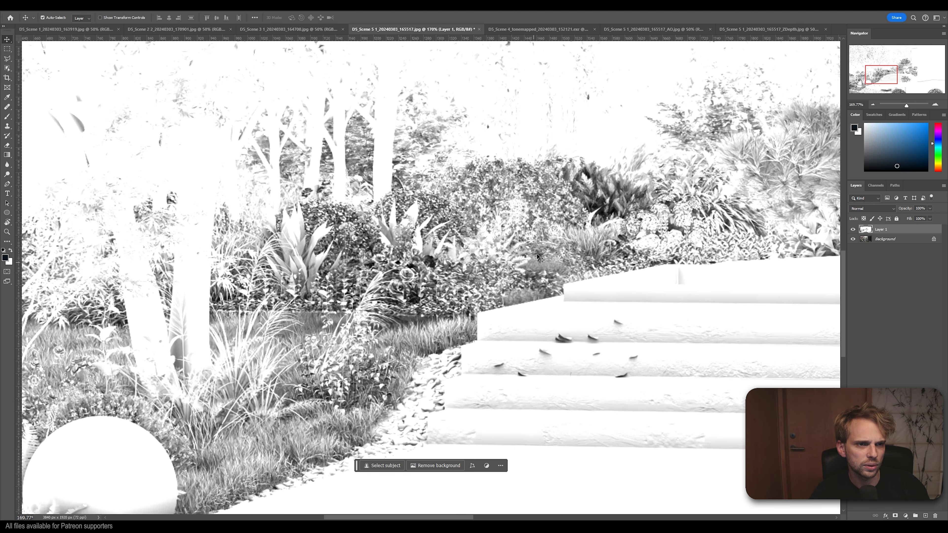
{"action": "left_click_drag", "start_coordinate": [874, 75], "coordinate": [915, 103]}
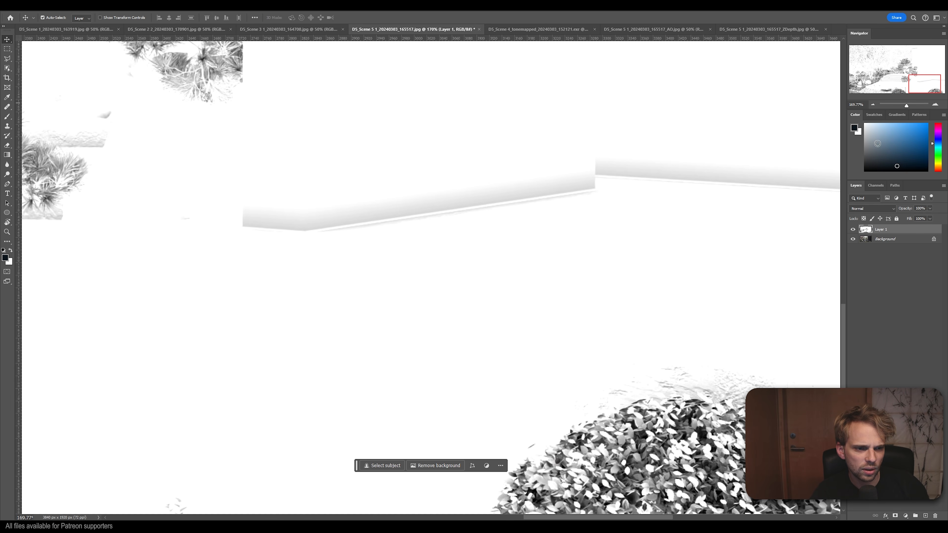
{"action": "left_click", "coordinate": [873, 104]}
{"action": "left_click", "coordinate": [874, 104]}
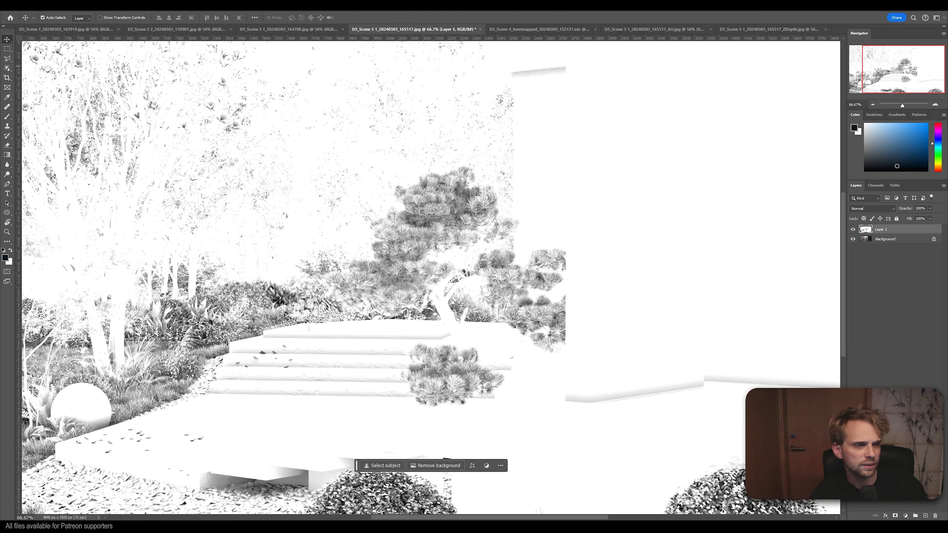
{"action": "left_click", "coordinate": [935, 104]}
{"action": "left_click", "coordinate": [935, 105]}
{"action": "mouse_move", "coordinate": [913, 68]}
{"action": "left_mouse_down"}
{"action": "mouse_move", "coordinate": [908, 75]}
{"action": "mouse_move", "coordinate": [911, 66]}
{"action": "left_mouse_up"}
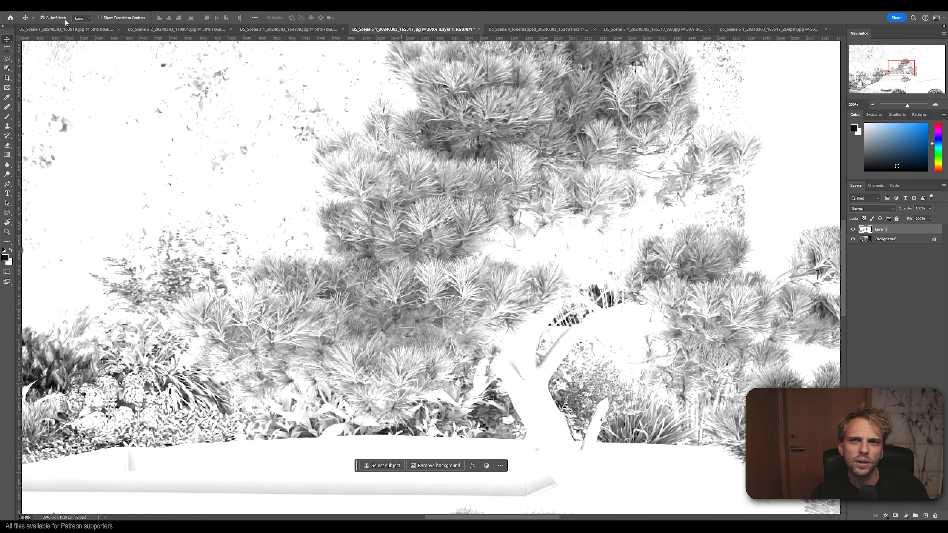
Step: Soften the AO layer with a Gaussian Blur of 0.3 pixels radius
{"action": "left_click", "coordinate": [100, 11]}
{"action": "mouse_move", "coordinate": [171, 108]}
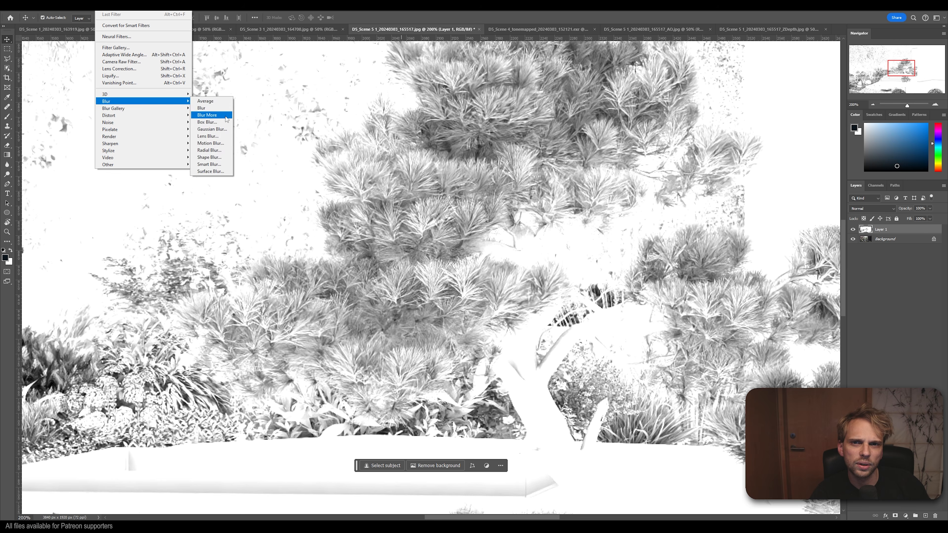
{"action": "left_click", "coordinate": [211, 129]}
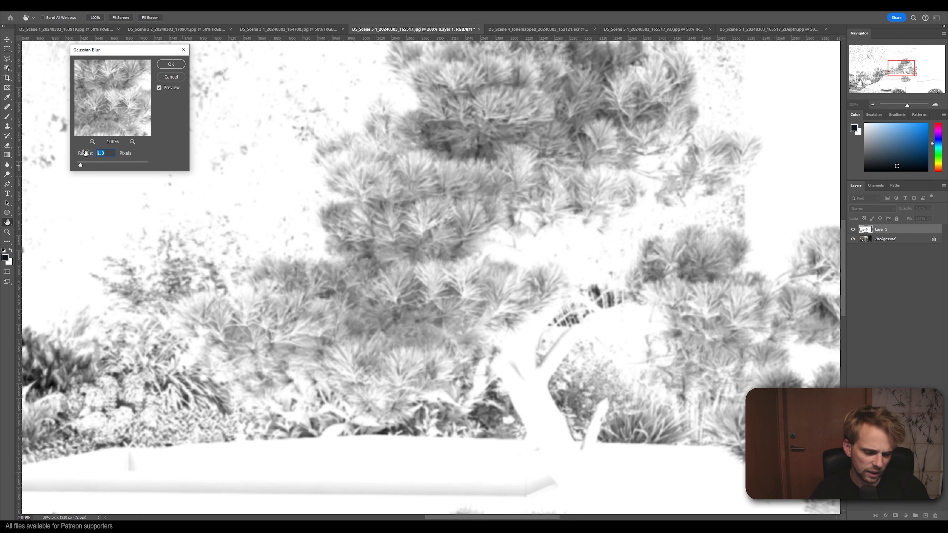
{"action": "type", "text": "0.3"}
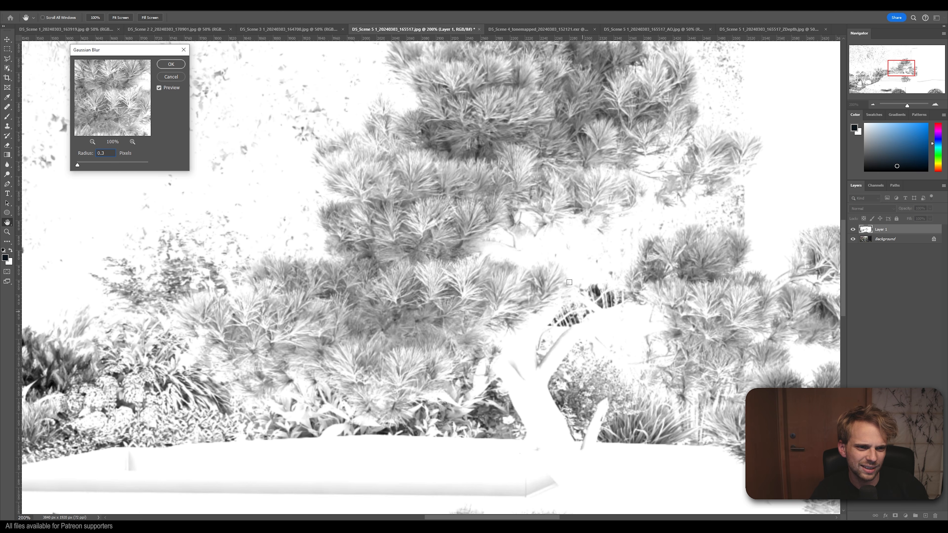
{"action": "left_click", "coordinate": [171, 64]}
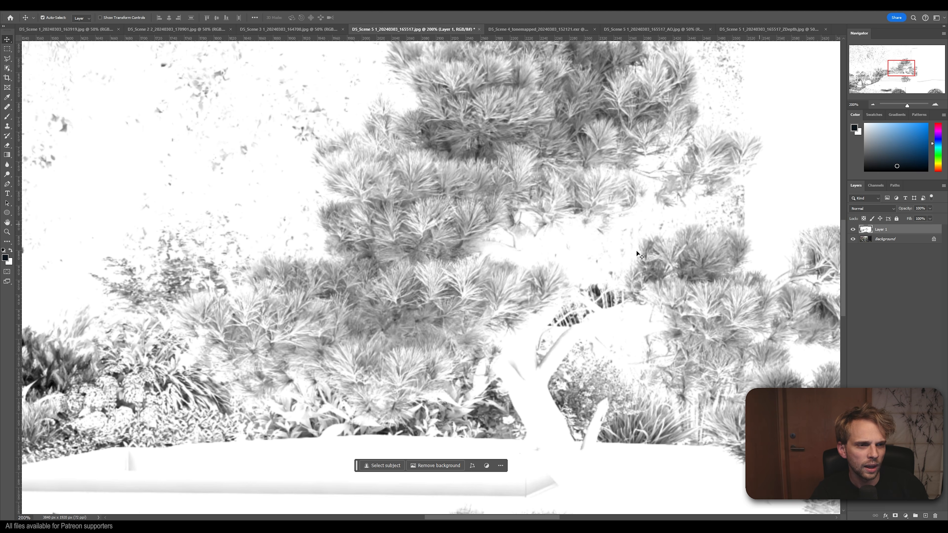
Step: Set the AO layer's blend mode to Multiply over the Scene 5 render
{"action": "scroll", "coordinate": [401, 338], "scroll_direction": "down", "scroll_amount": 10, "text": "alt"}
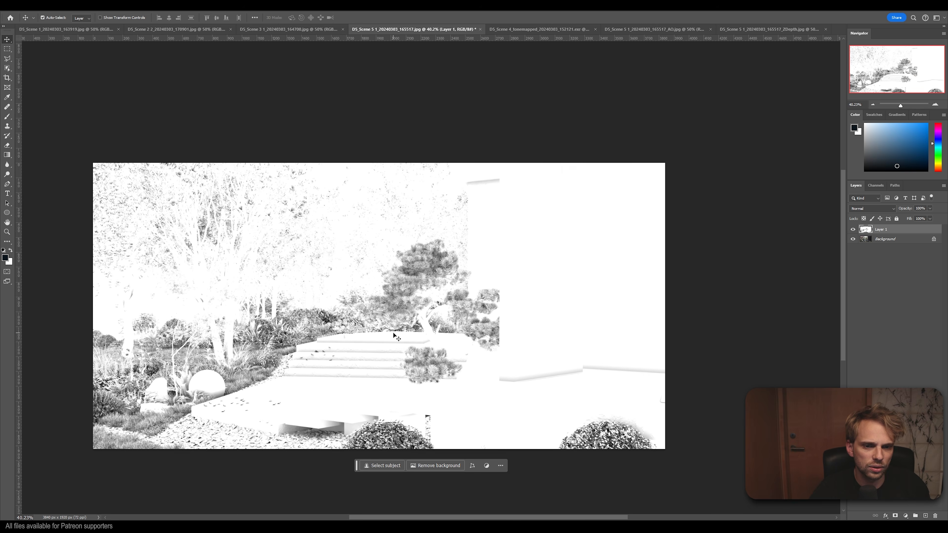
{"action": "scroll", "coordinate": [331, 317], "scroll_direction": "up", "scroll_amount": 5, "text": "alt"}
{"action": "scroll", "coordinate": [406, 309], "scroll_direction": "down", "scroll_amount": 1, "text": "alt"}
{"action": "scroll", "coordinate": [596, 226], "scroll_direction": "up", "scroll_amount": 1}
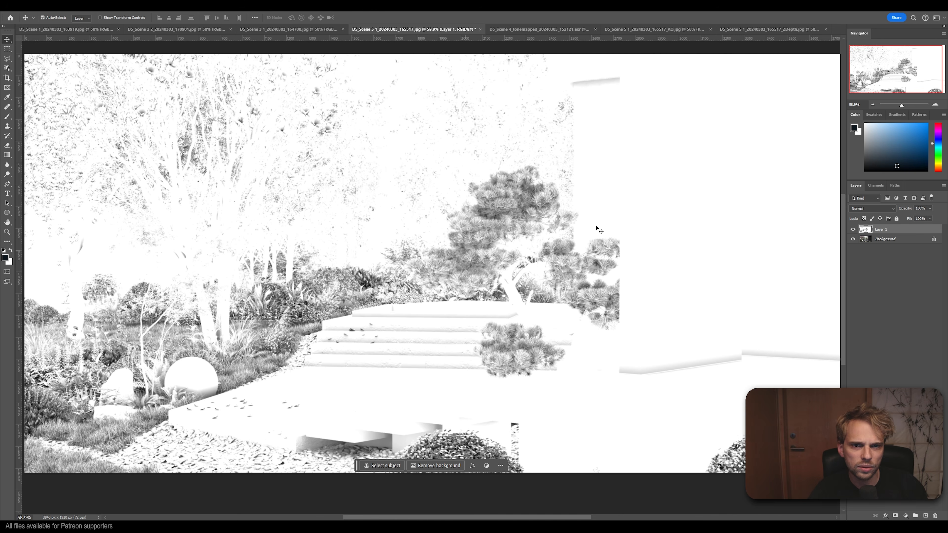
{"action": "left_click", "coordinate": [880, 209]}
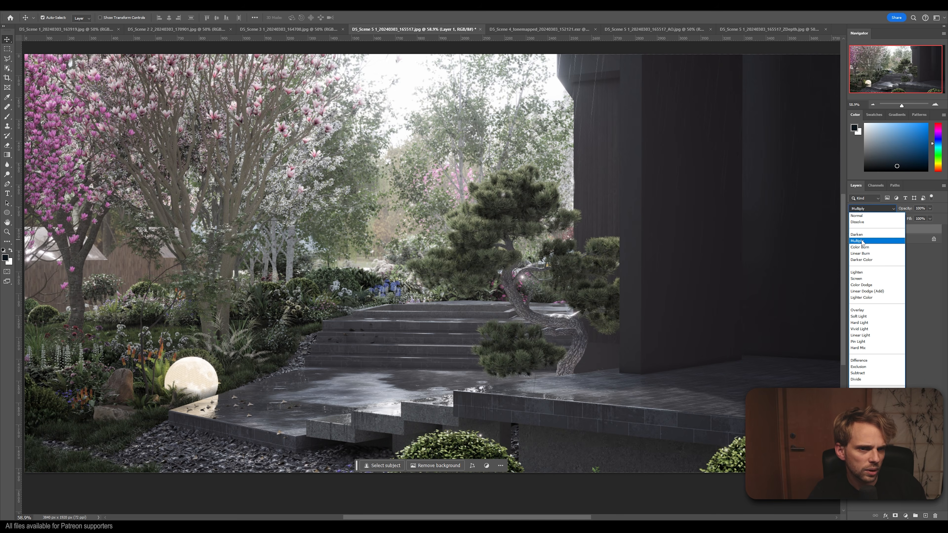
Step: Compare the whole Scene 5 render with the multiplied AO layer hidden and shown
{"action": "left_click", "coordinate": [852, 231]}
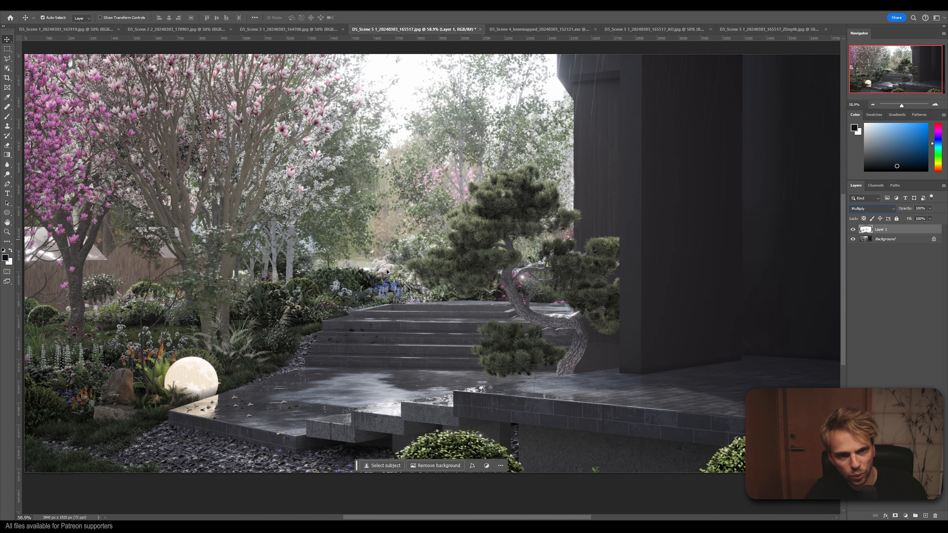
{"action": "left_click", "coordinate": [874, 104]}
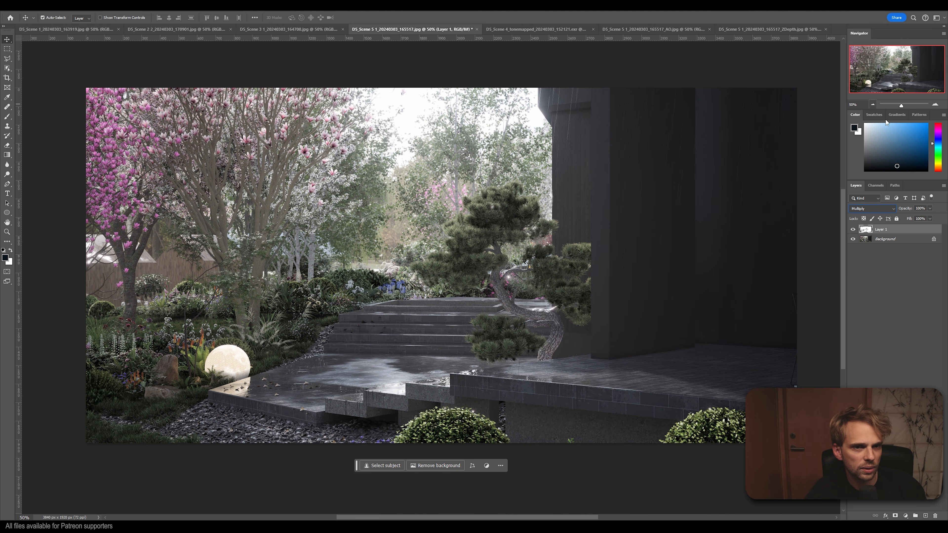
{"action": "left_click", "coordinate": [853, 230]}
{"action": "left_click", "coordinate": [853, 230]}
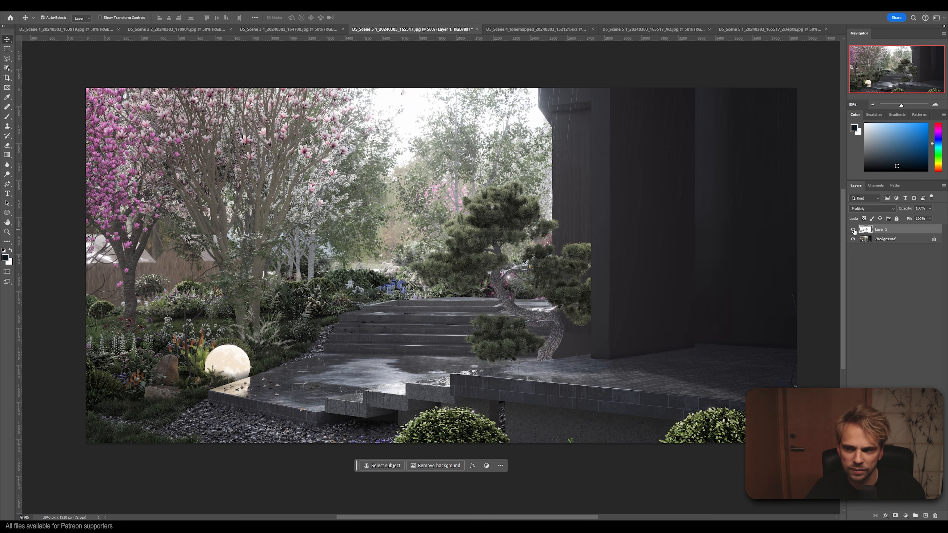
{"action": "left_click", "coordinate": [852, 229]}
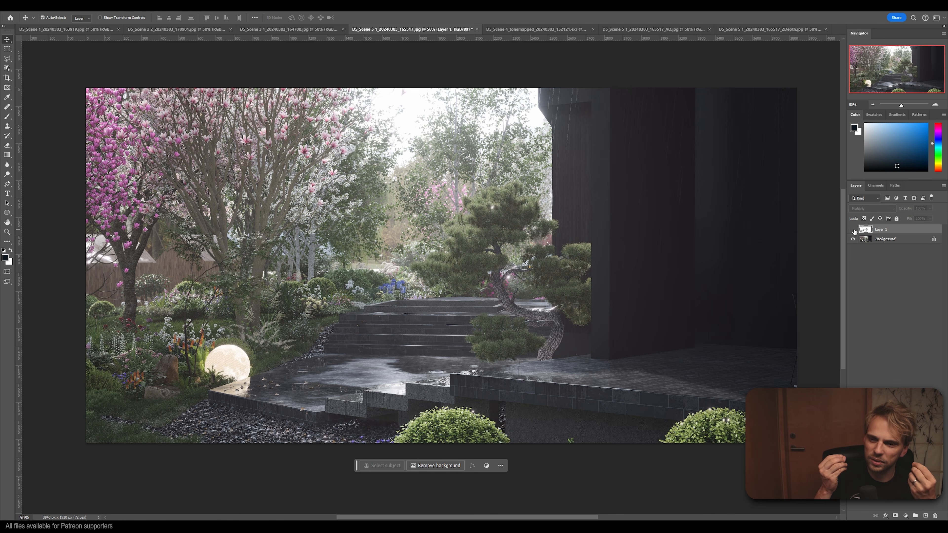
{"action": "left_click", "coordinate": [853, 230]}
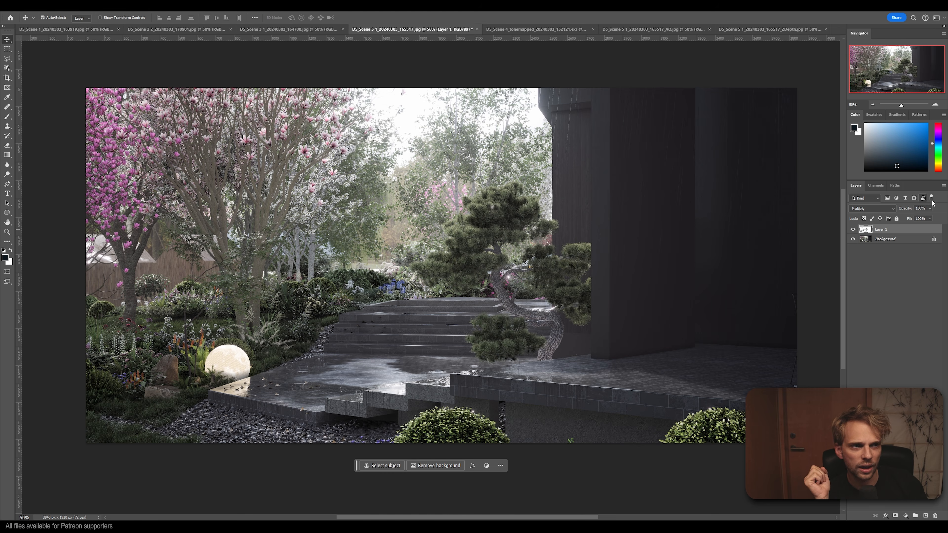
Step: Reduce the AO layer's opacity to 50% and deselect the layer
{"action": "left_click", "coordinate": [930, 208]}
{"action": "left_click", "coordinate": [921, 209]}
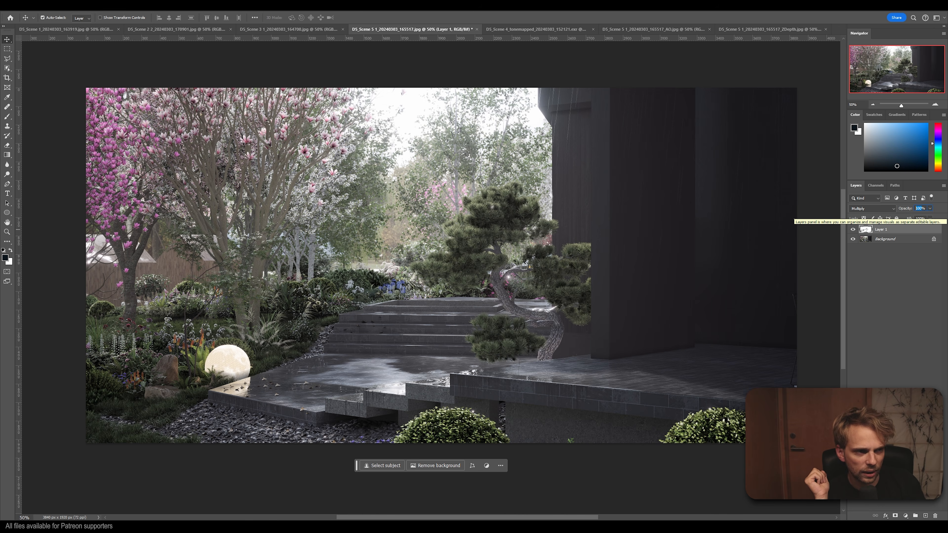
{"action": "type", "text": "50"}
{"action": "left_click", "coordinate": [900, 299]}
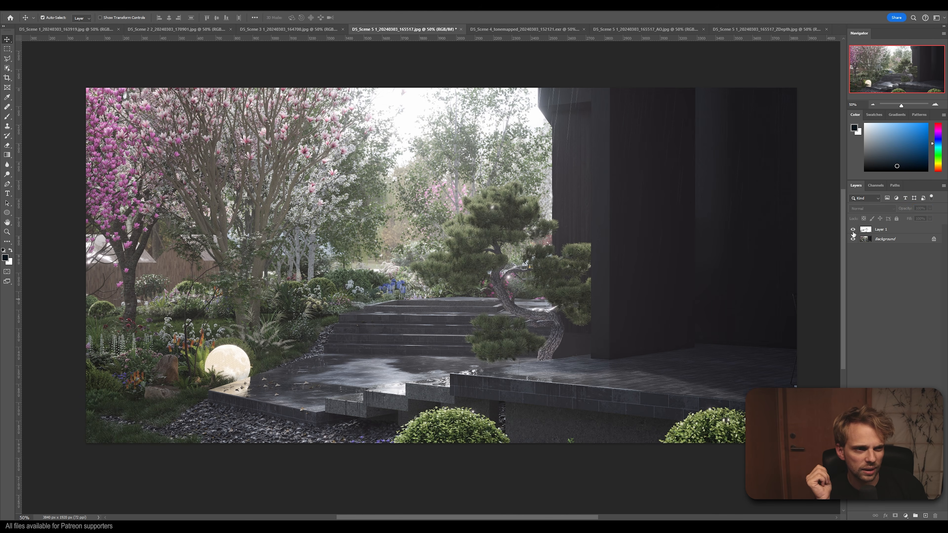
{"action": "left_click", "coordinate": [936, 105]}
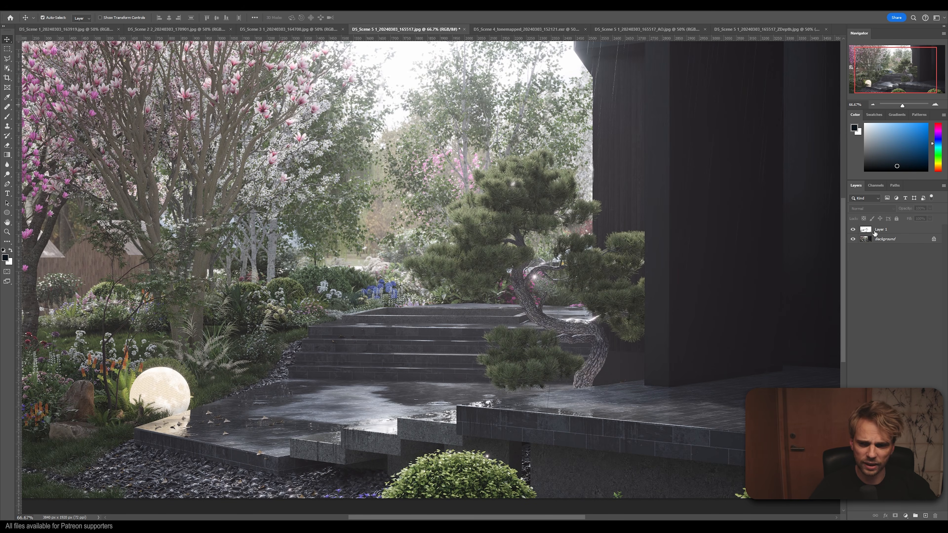
Step: Bring the whole Scene 5 ZDepth image into the Scene 5 render as a new layer above the AO layer
{"action": "left_click", "coordinate": [767, 30]}
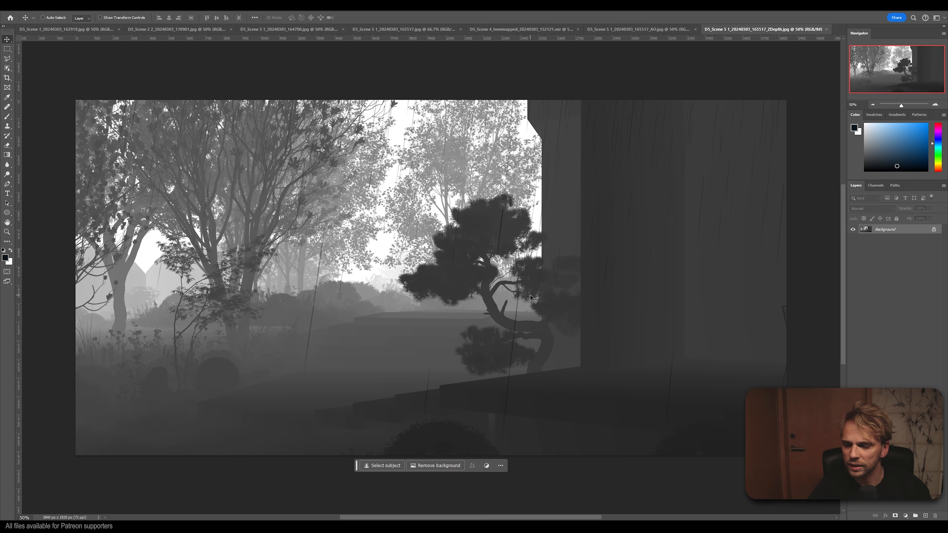
{"action": "key", "text": "ctrl+a"}
{"action": "key", "text": "ctrl+x"}
{"action": "left_click", "coordinate": [441, 29]}
{"action": "key", "text": "ctrl+v"}
{"action": "scroll", "coordinate": [489, 303], "scroll_direction": "down", "scroll_amount": 5, "text": "alt"}
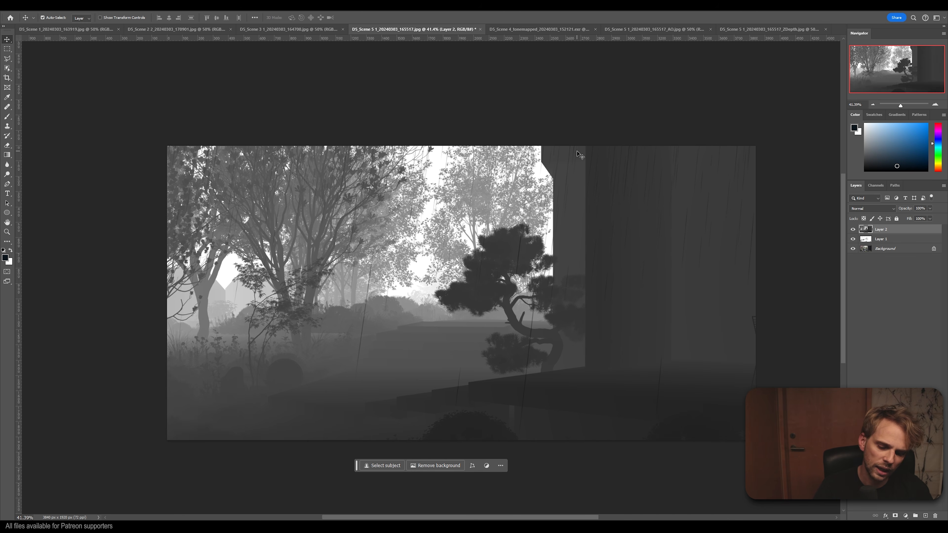
Step: Increase the depth layer's contrast with Levels, raising the black input to 33 and lowering the white input
{"action": "key", "text": "ctrl+l"}
{"action": "left_click_drag", "start_coordinate": [282, 200], "coordinate": [293, 200]}
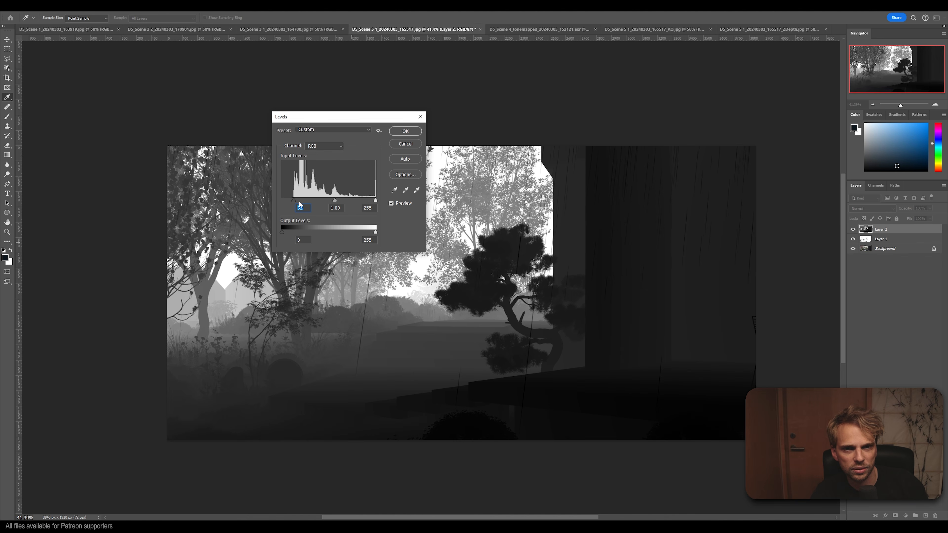
{"action": "left_click_drag", "start_coordinate": [294, 199], "coordinate": [295, 198]}
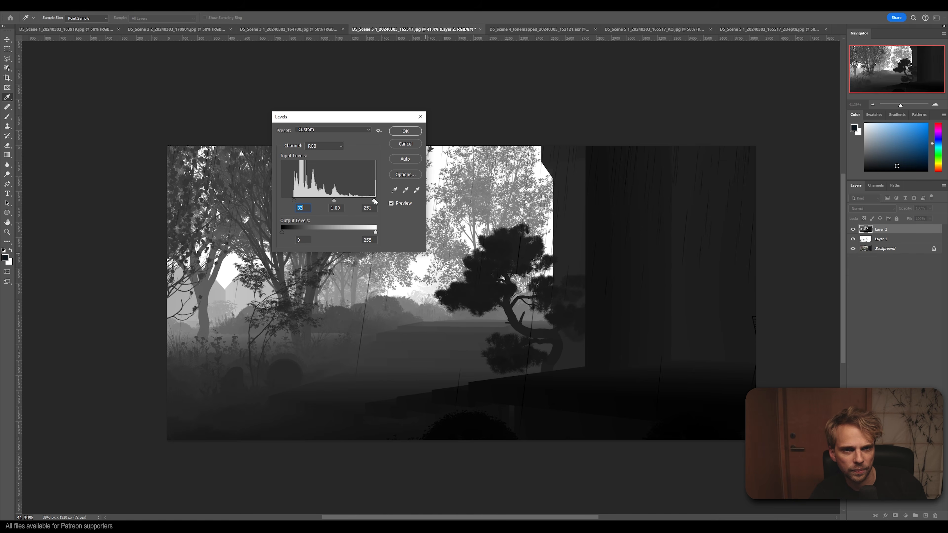
{"action": "left_click_drag", "start_coordinate": [374, 199], "coordinate": [346, 198]}
{"action": "left_click", "coordinate": [413, 133]}
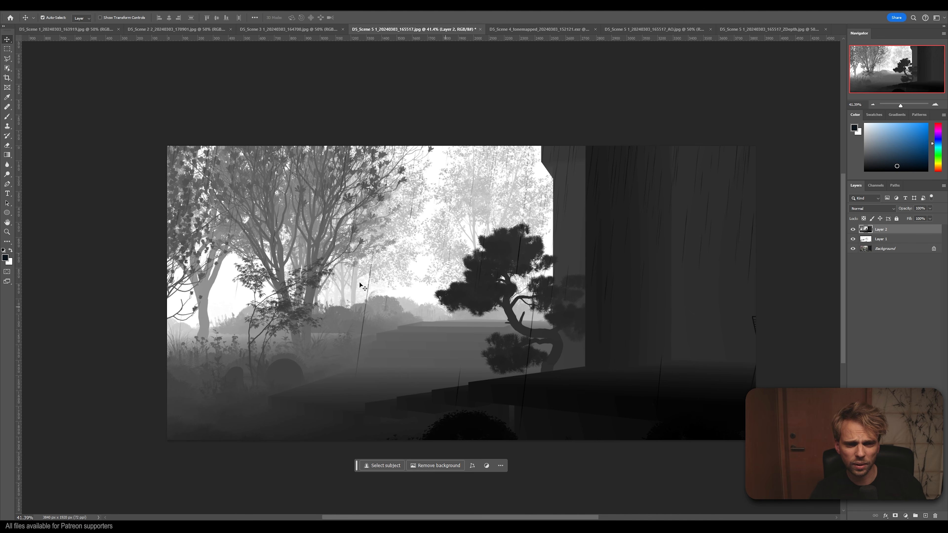
Step: Blend the depth layer in Screen mode and lower its opacity to a faint haze, comparing the render with the layer hidden
{"action": "left_click", "coordinate": [872, 209]}
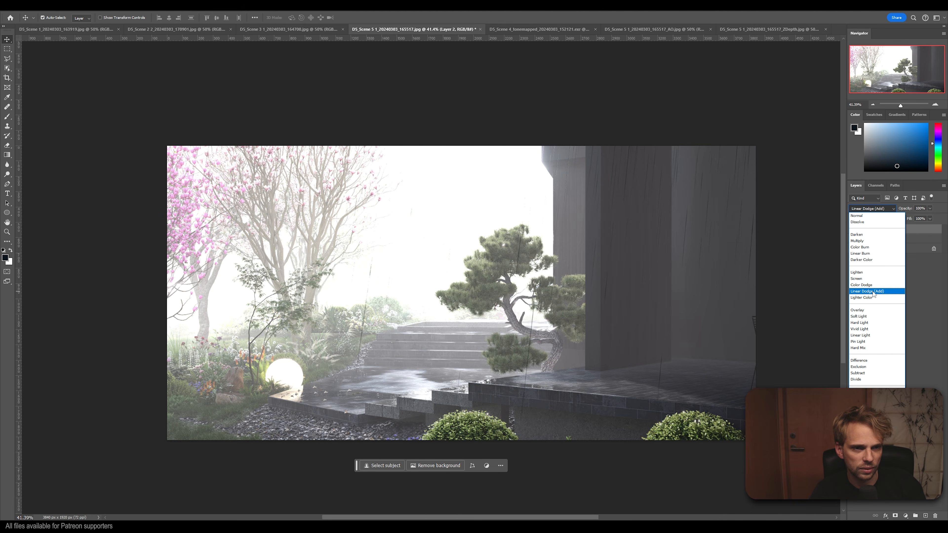
{"action": "left_click", "coordinate": [874, 279]}
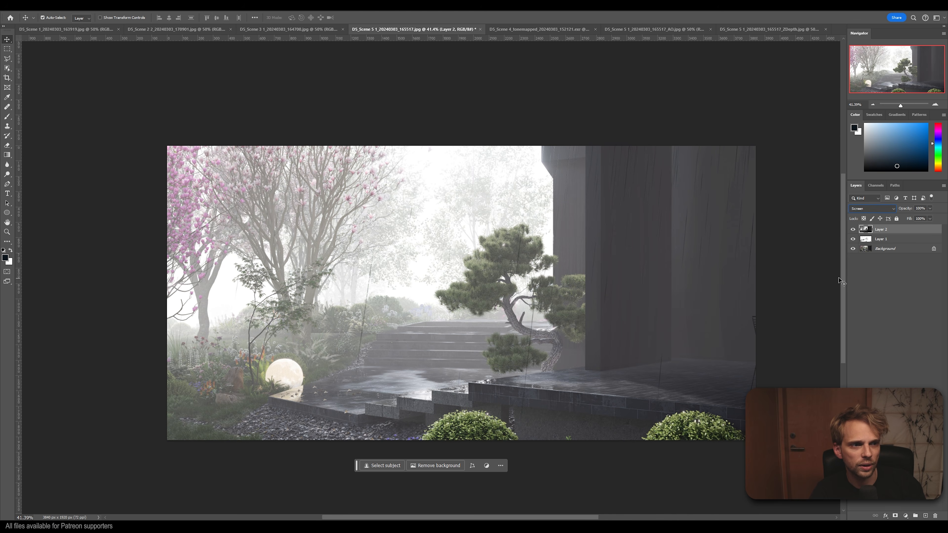
{"action": "left_click", "coordinate": [930, 209]}
{"action": "left_click_drag", "start_coordinate": [930, 217], "coordinate": [909, 218]}
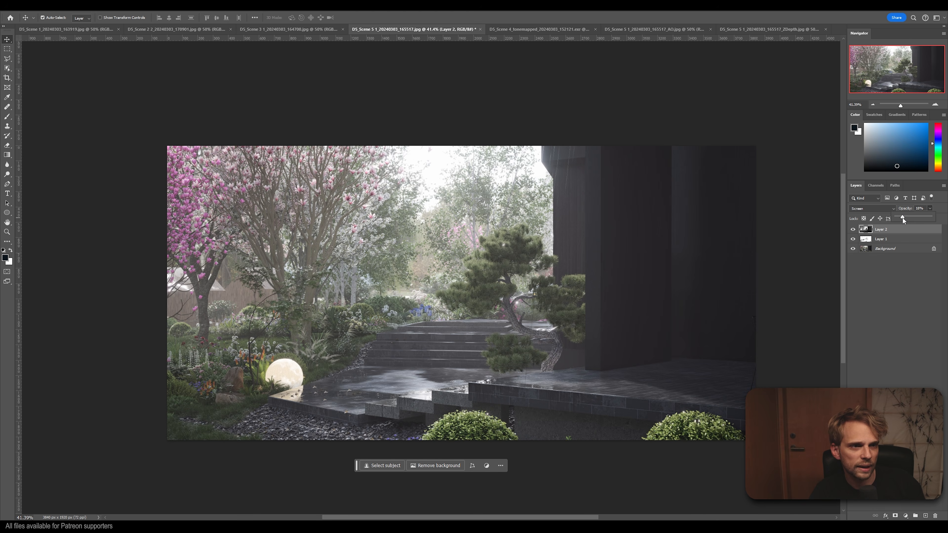
{"action": "left_click", "coordinate": [853, 230]}
{"action": "left_click", "coordinate": [853, 230]}
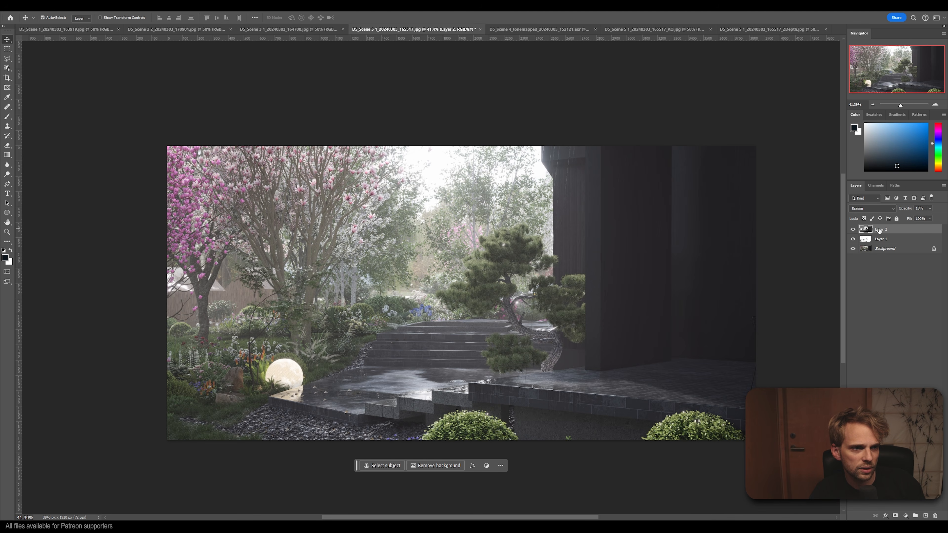
{"action": "left_click", "coordinate": [930, 208]}
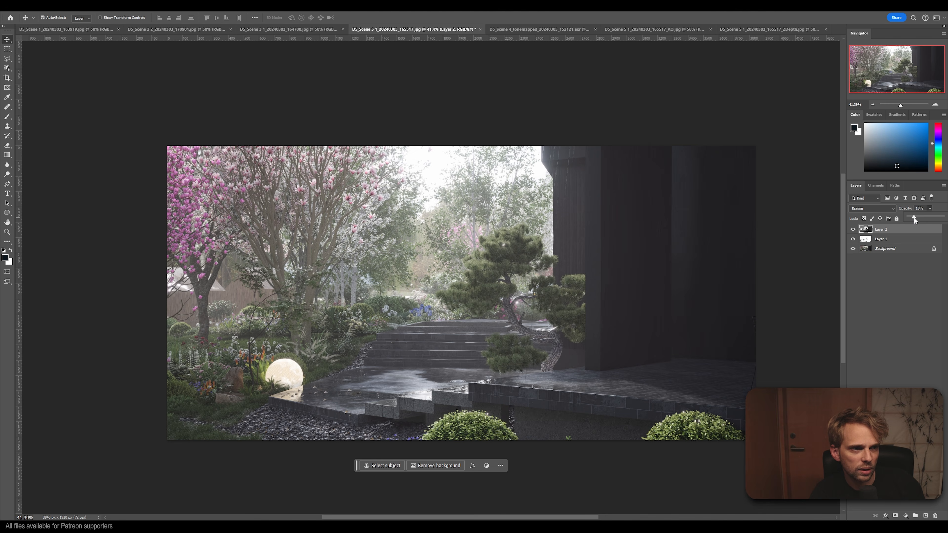
{"action": "left_click", "coordinate": [911, 361]}
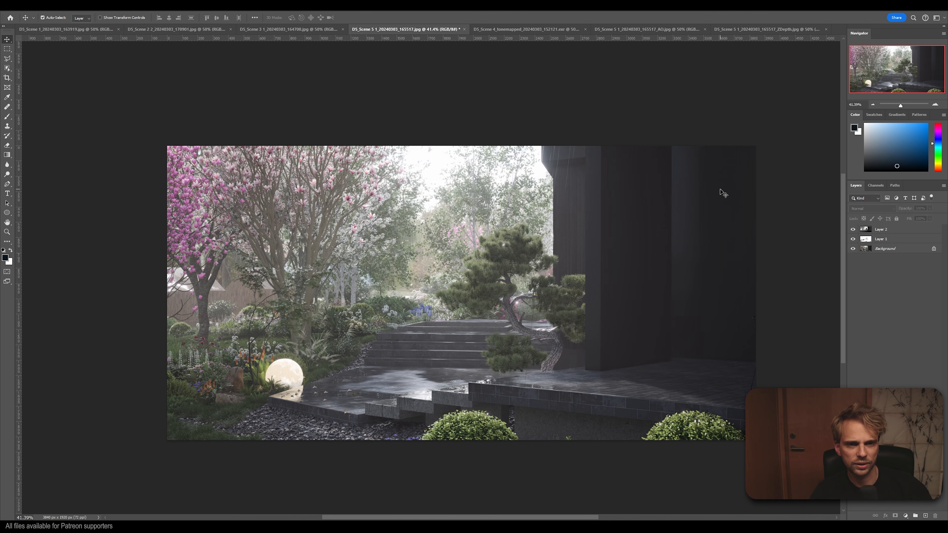
Step: Select the Background layer of the Scene 5 render for colour correction
{"action": "left_click", "coordinate": [883, 251]}
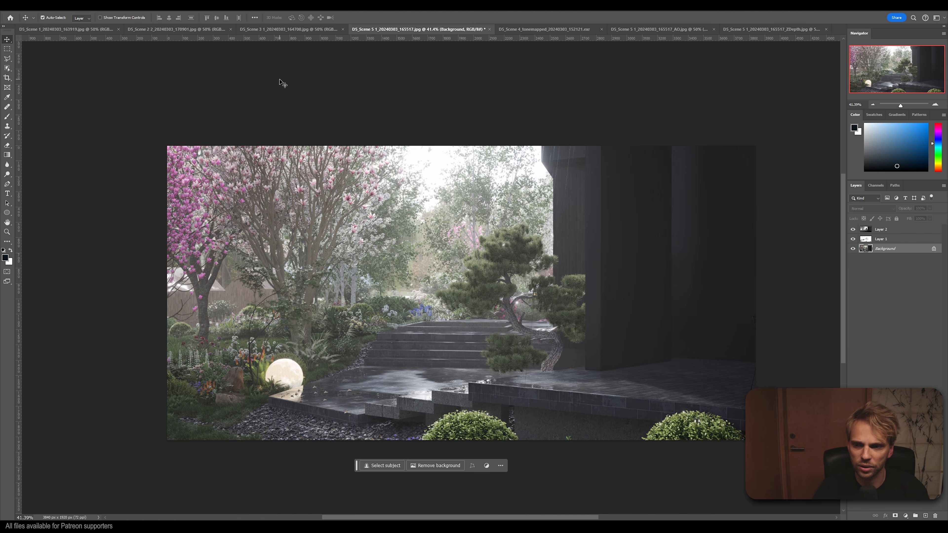
{"action": "scroll", "coordinate": [512, 261], "scroll_direction": "up", "scroll_amount": 2, "text": "alt"}
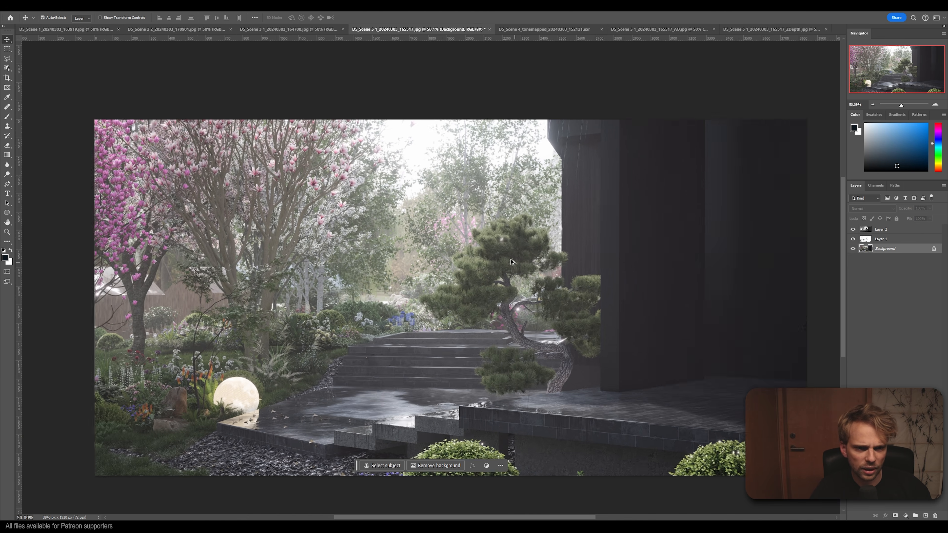
{"action": "scroll", "coordinate": [511, 262], "scroll_direction": "up", "scroll_amount": 1, "text": "alt"}
{"action": "scroll", "coordinate": [467, 290], "scroll_direction": "down", "scroll_amount": 1, "text": "alt"}
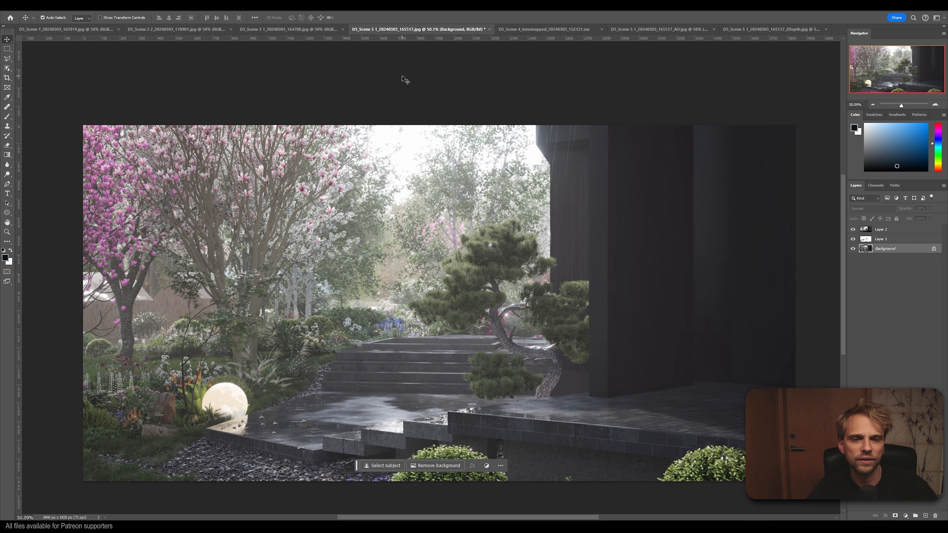
{"action": "key", "text": "ctrl+l"}
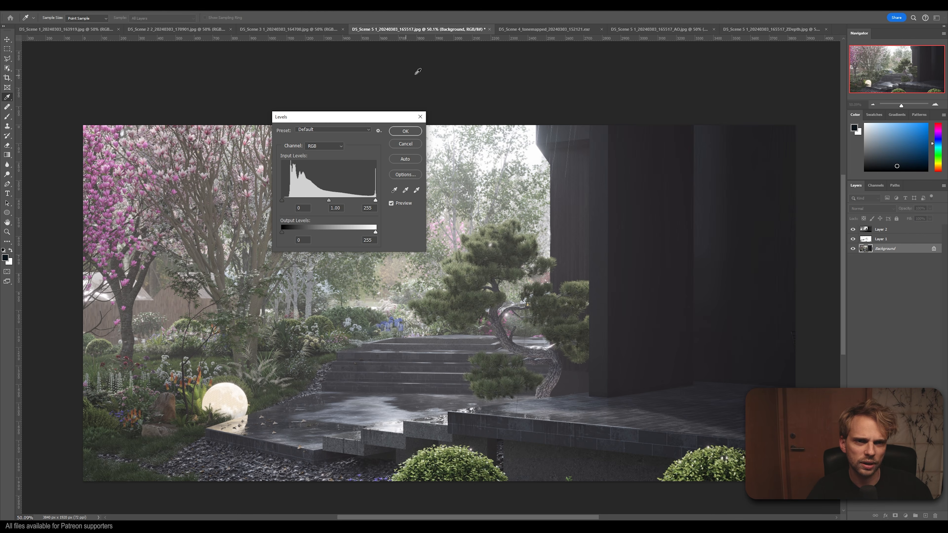
{"action": "left_click", "coordinate": [405, 145]}
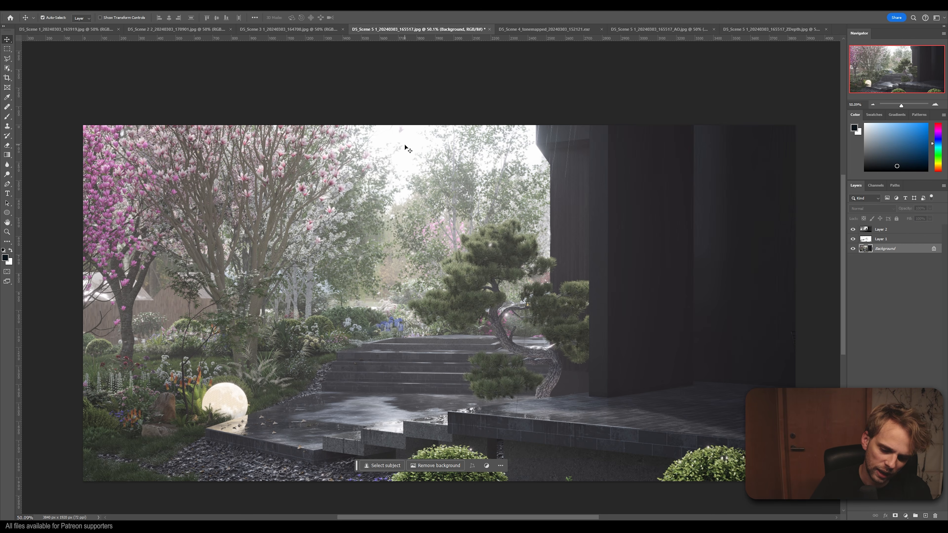
Step: Adjust the render's Greens with Hue/Saturation, setting saturation to +10 and lightness to -4
{"action": "key", "text": "ctrl+u"}
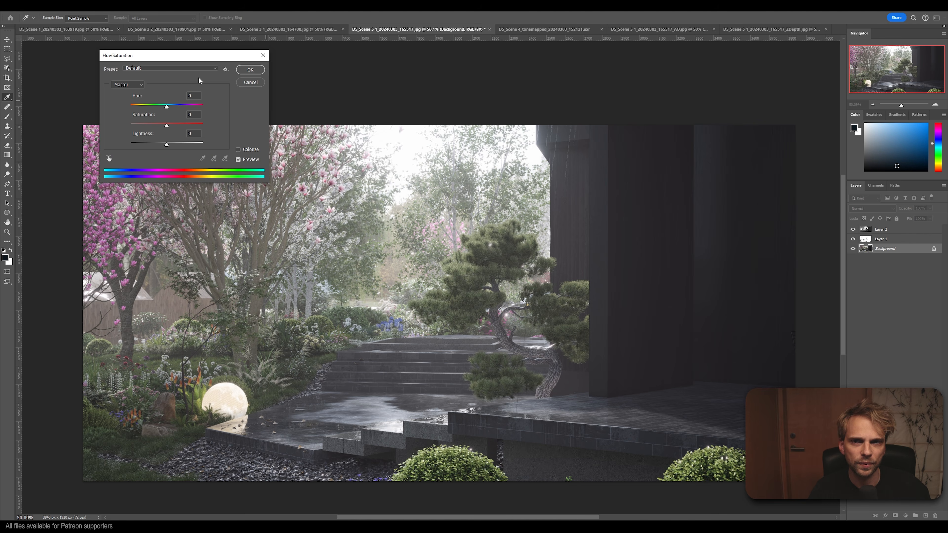
{"action": "left_click_drag", "start_coordinate": [167, 56], "coordinate": [315, 113]}
{"action": "left_click", "coordinate": [276, 141]}
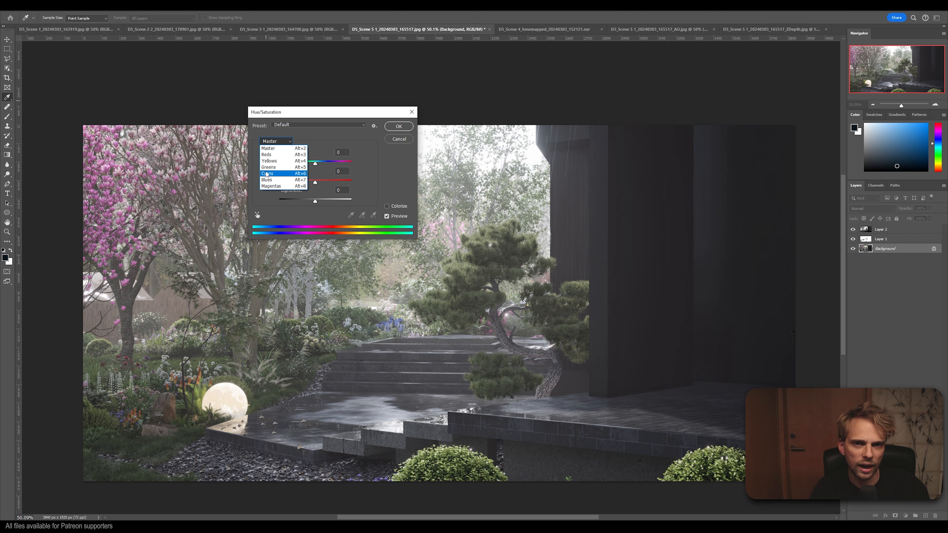
{"action": "left_click", "coordinate": [277, 168]}
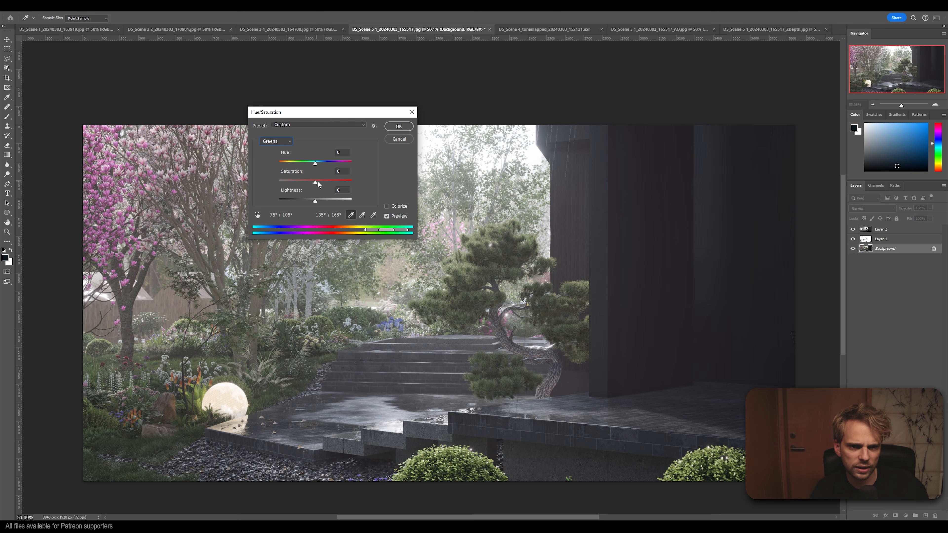
{"action": "left_click_drag", "start_coordinate": [317, 180], "coordinate": [389, 191]}
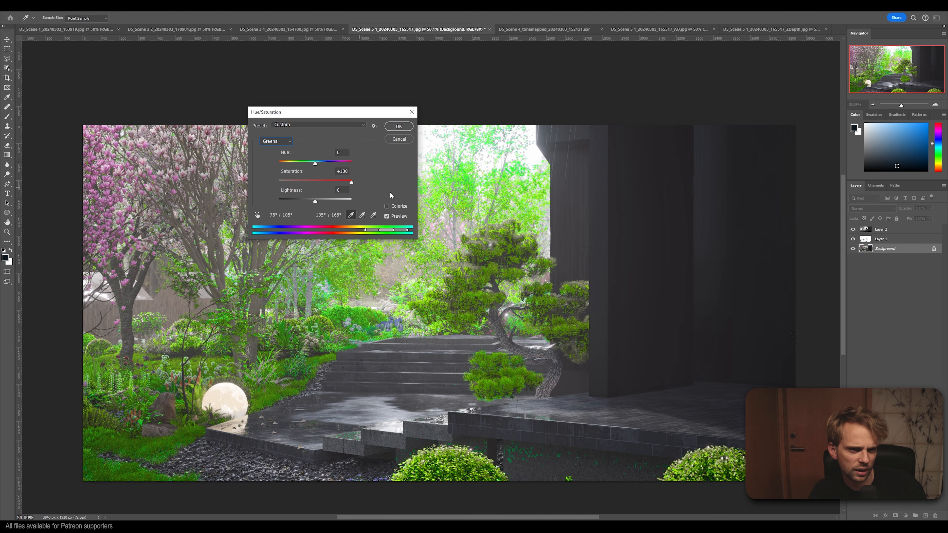
{"action": "left_click_drag", "start_coordinate": [389, 191], "coordinate": [322, 192]}
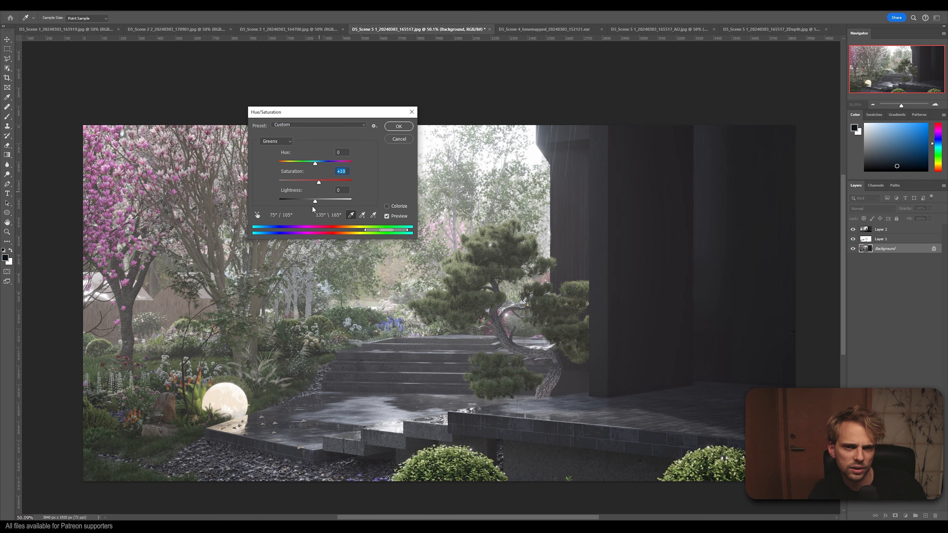
{"action": "left_click", "coordinate": [314, 202]}
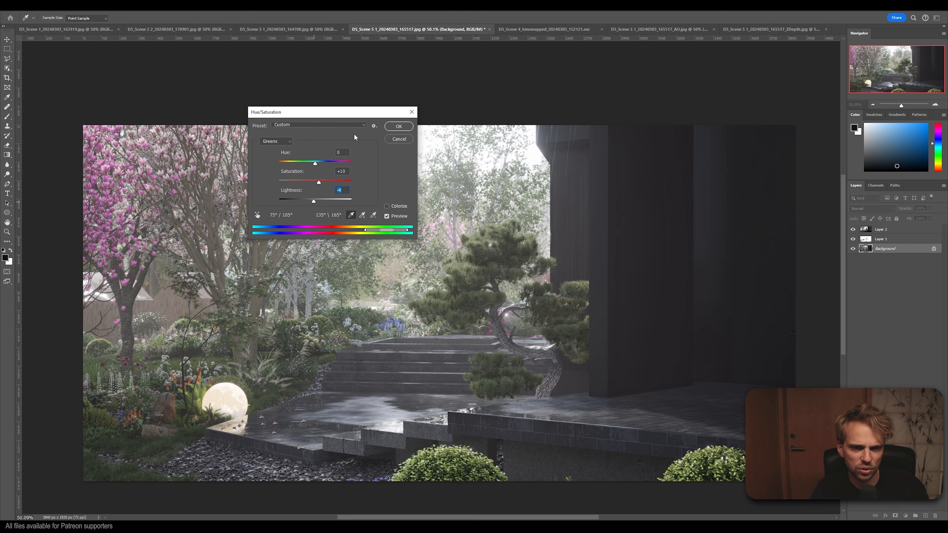
{"action": "left_click", "coordinate": [398, 126]}
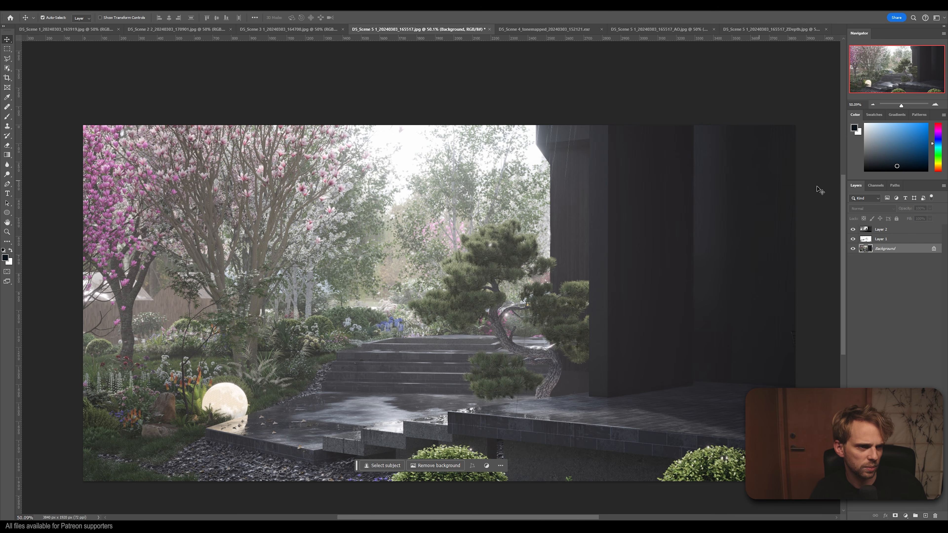
Step: Apply a Vibrance adjustment of +21 to the Background layer
{"action": "left_click", "coordinate": [873, 106]}
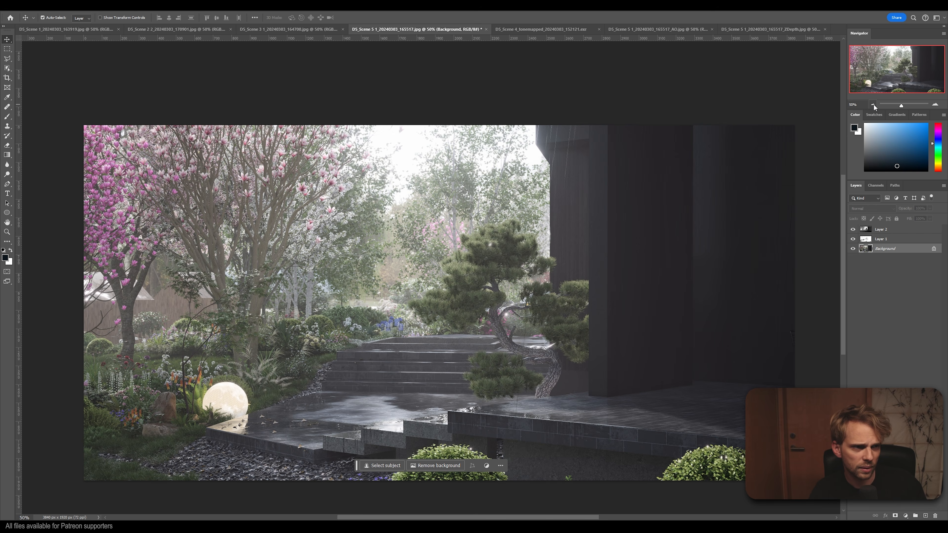
{"action": "left_click", "coordinate": [873, 105]}
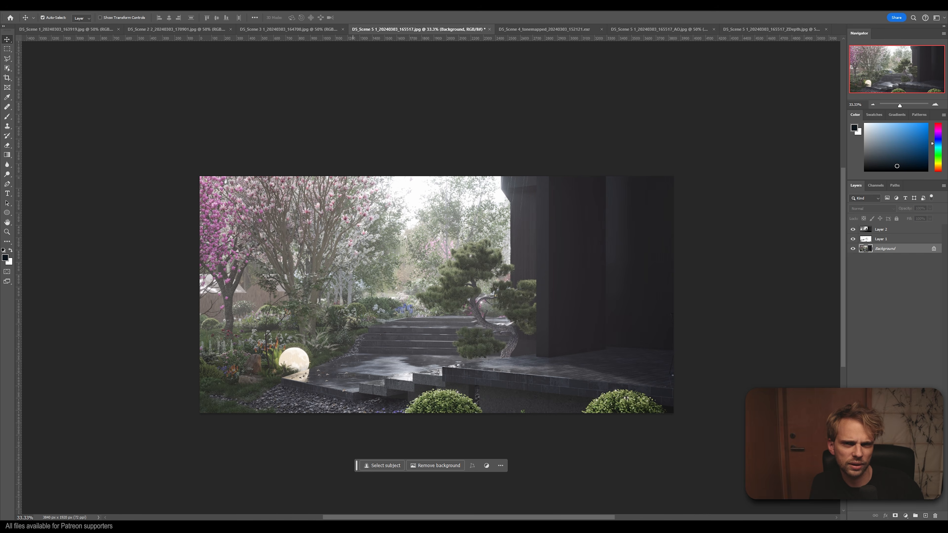
{"action": "left_click", "coordinate": [41, 9]}
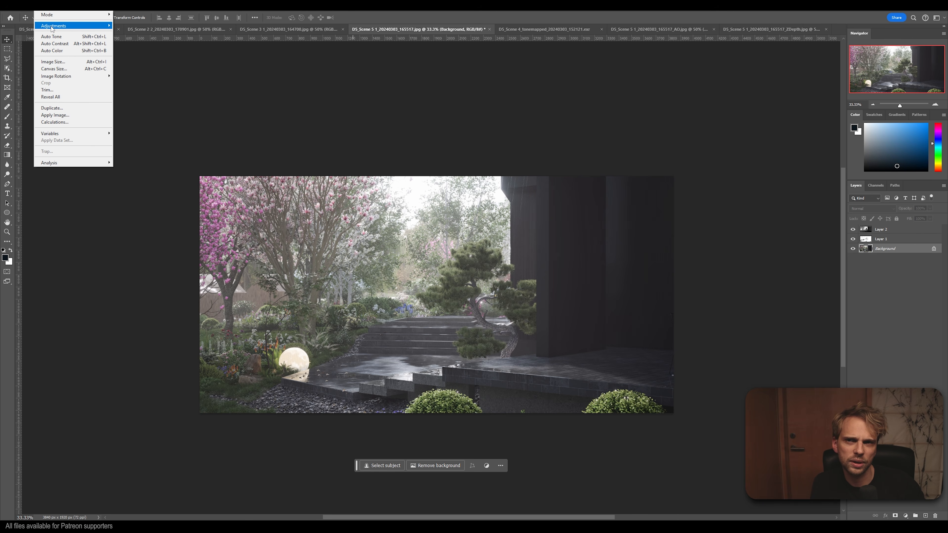
{"action": "mouse_move", "coordinate": [56, 26]}
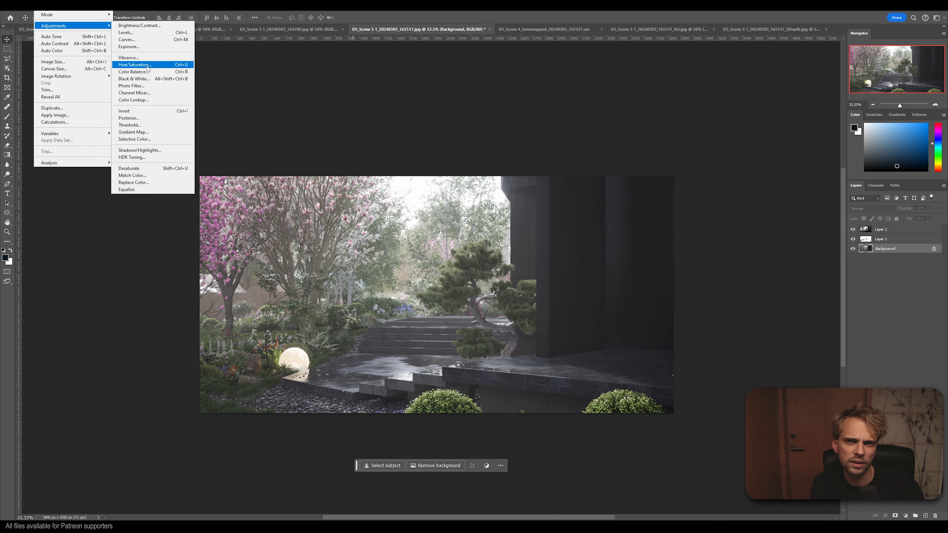
{"action": "left_click", "coordinate": [145, 58]}
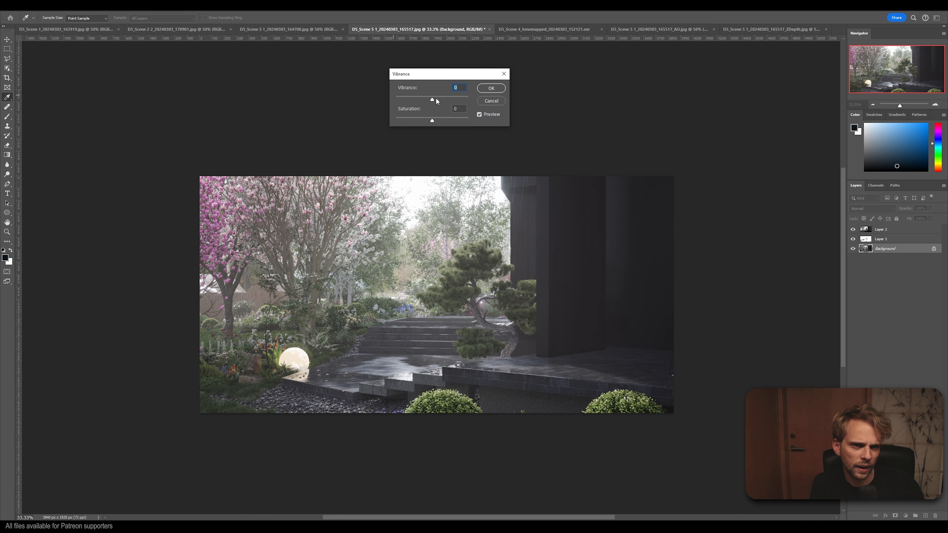
{"action": "left_click_drag", "start_coordinate": [433, 99], "coordinate": [435, 99]}
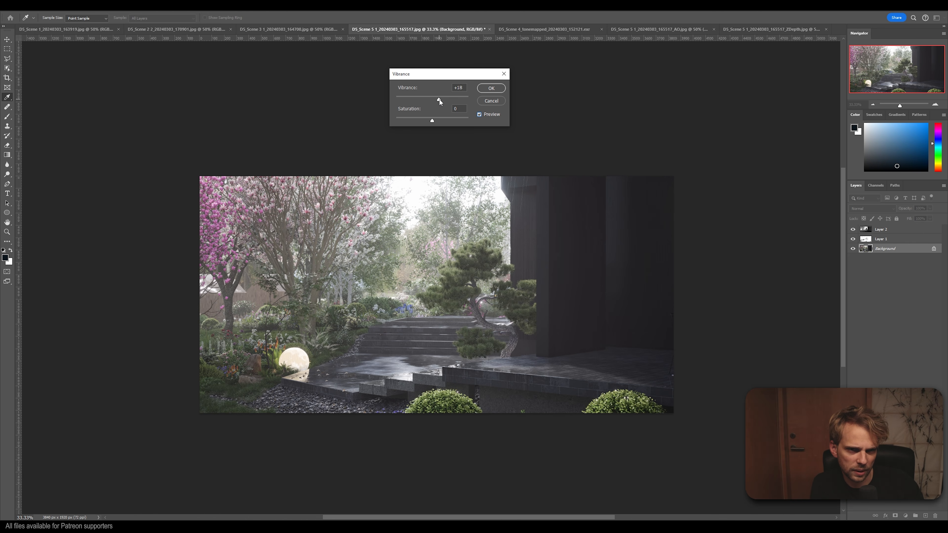
{"action": "left_click_drag", "start_coordinate": [438, 99], "coordinate": [440, 99]}
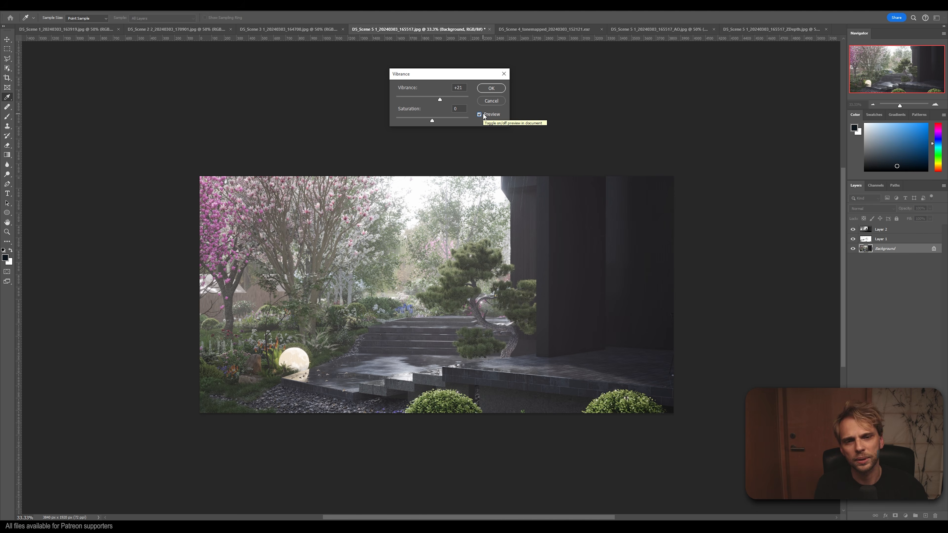
{"action": "left_click", "coordinate": [497, 89]}
{"action": "key", "text": "v"}
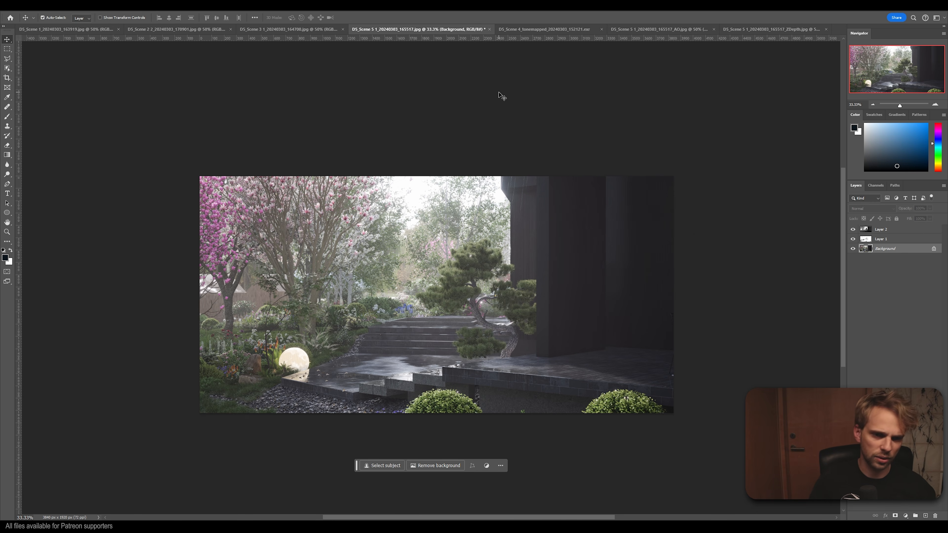
Step: Deepen the Background layer's shadows with Levels by setting the black input to 13
{"action": "scroll", "coordinate": [398, 253], "scroll_direction": "up", "scroll_amount": 2, "text": "alt"}
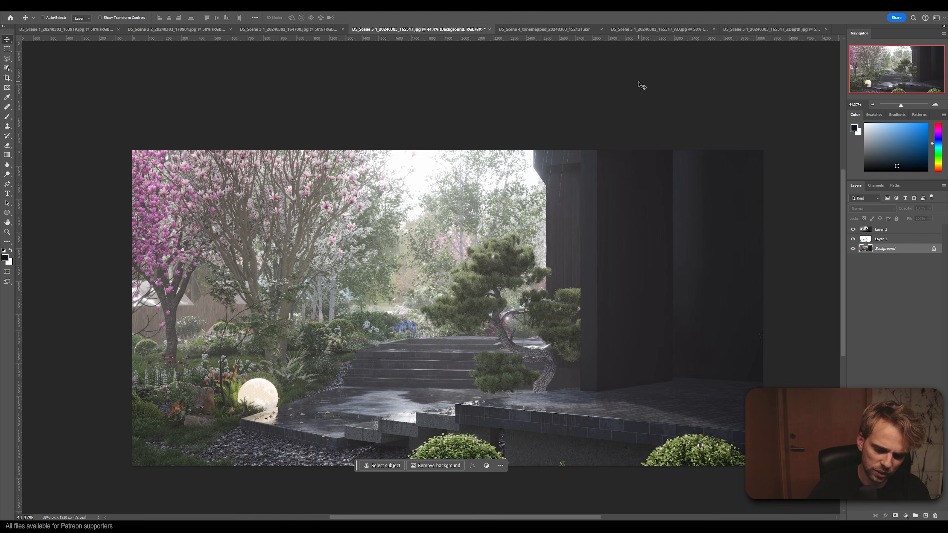
{"action": "key", "text": "ctrl+l"}
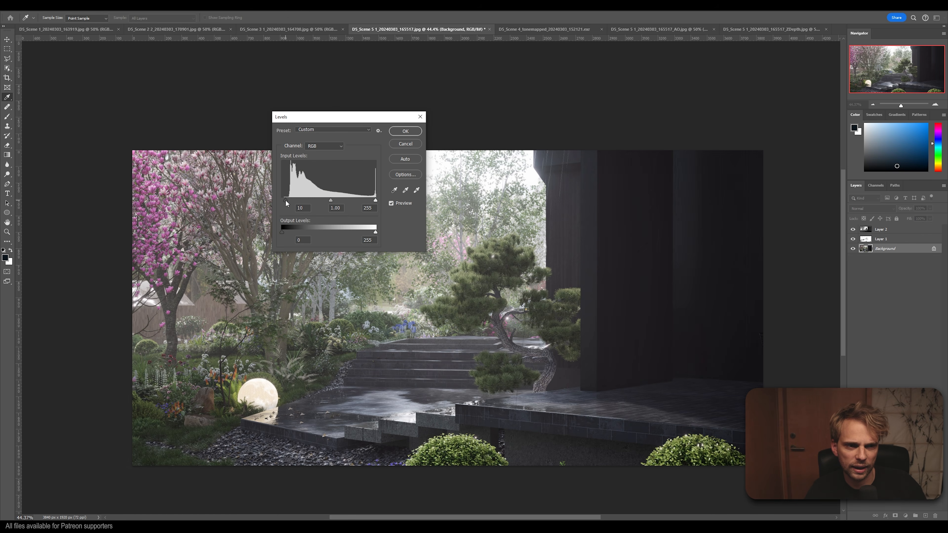
{"action": "left_click_drag", "start_coordinate": [287, 201], "coordinate": [287, 202]}
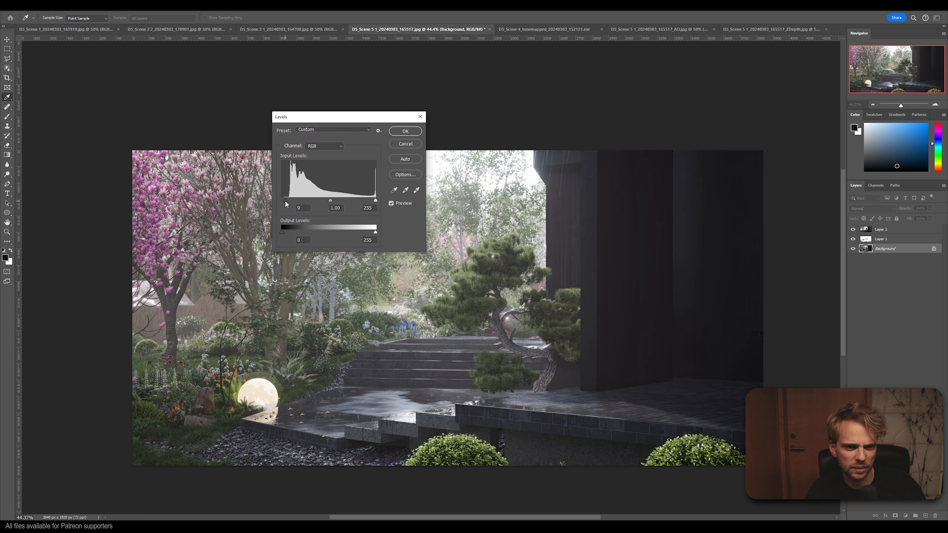
{"action": "left_click_drag", "start_coordinate": [286, 202], "coordinate": [288, 202]}
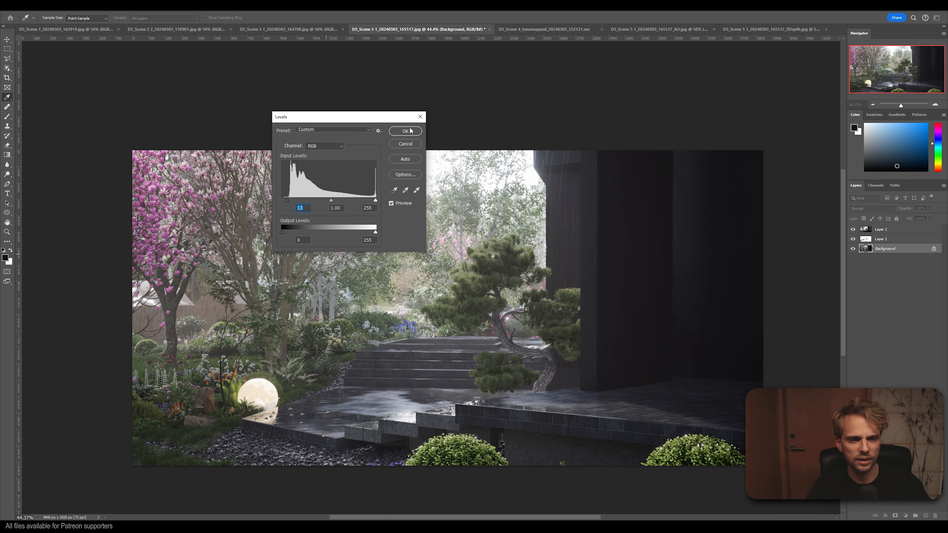
{"action": "left_click", "coordinate": [403, 131]}
{"action": "key", "text": "v"}
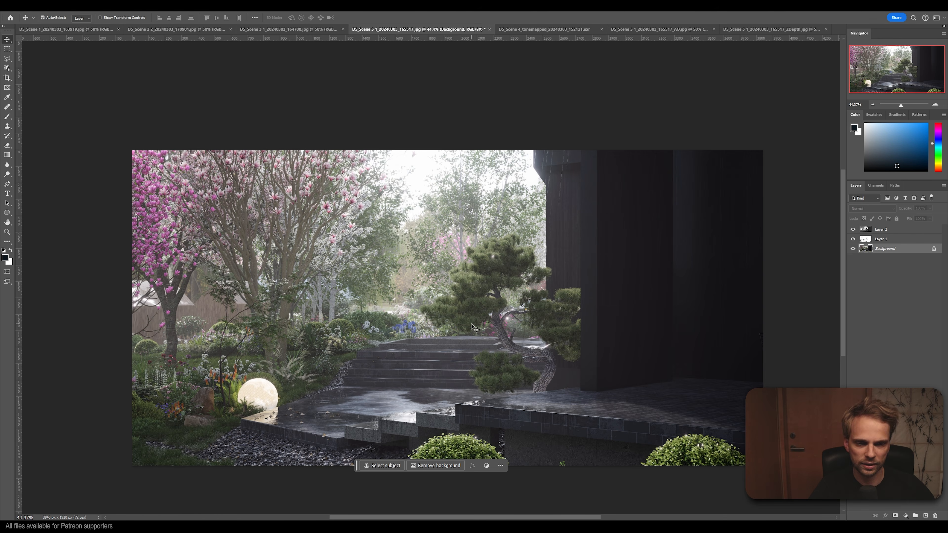
Step: Soften the Background layer with a Gaussian Blur of 0.3 pixels radius
{"action": "scroll", "coordinate": [476, 284], "scroll_direction": "up", "scroll_amount": 10, "text": "alt"}
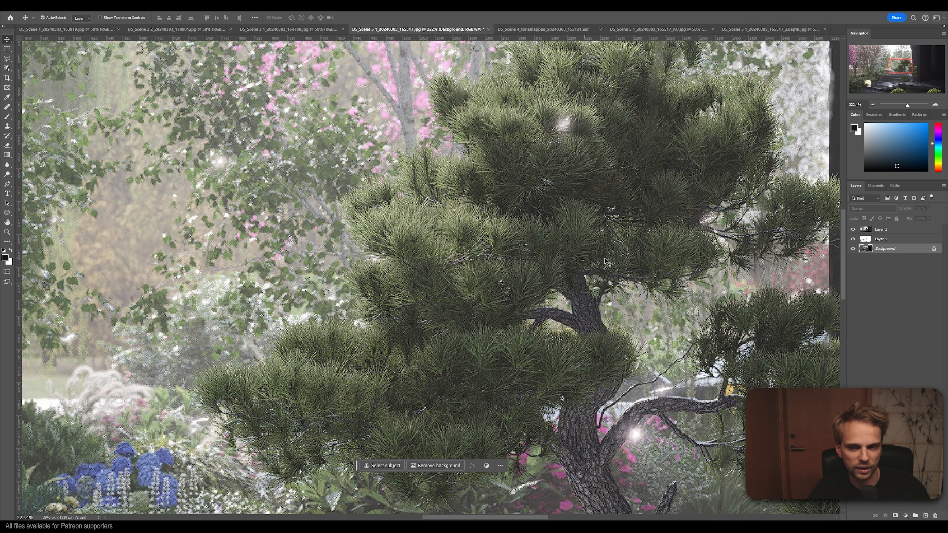
{"action": "left_click", "coordinate": [111, 7]}
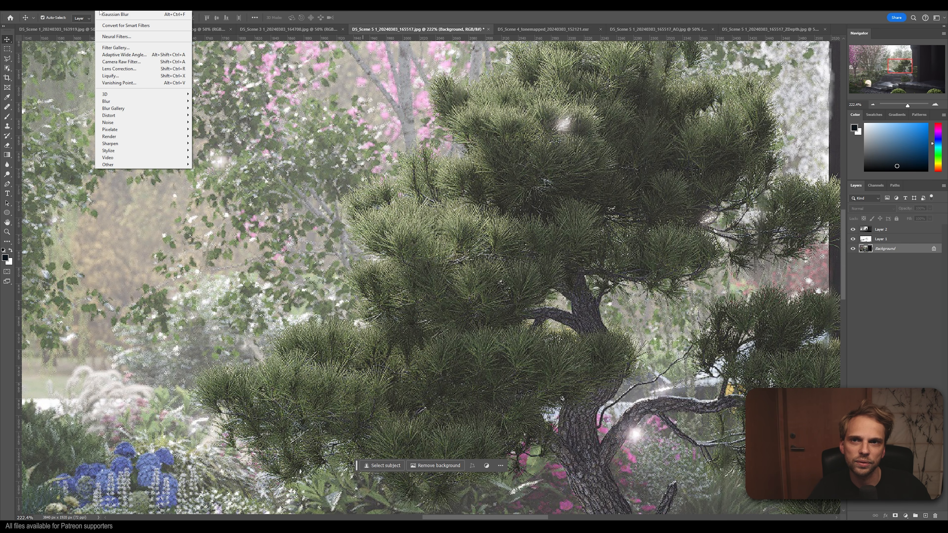
{"action": "mouse_move", "coordinate": [172, 101]}
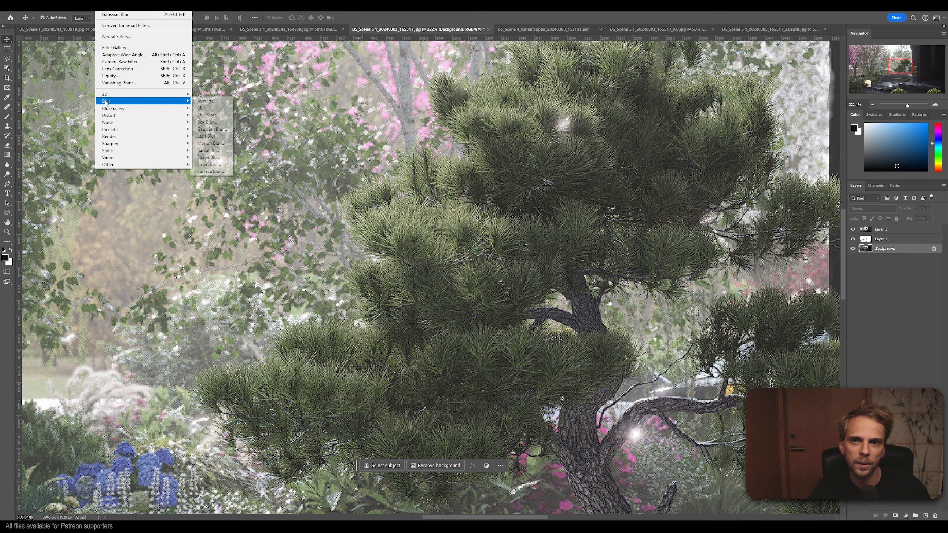
{"action": "left_click", "coordinate": [223, 135]}
{"action": "left_click_drag", "start_coordinate": [136, 52], "coordinate": [211, 78]}
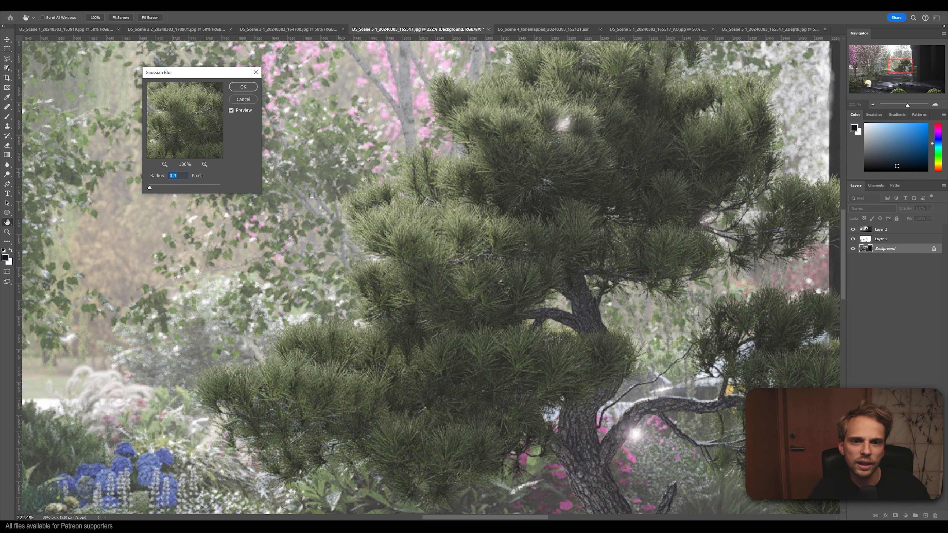
{"action": "left_click", "coordinate": [249, 88]}
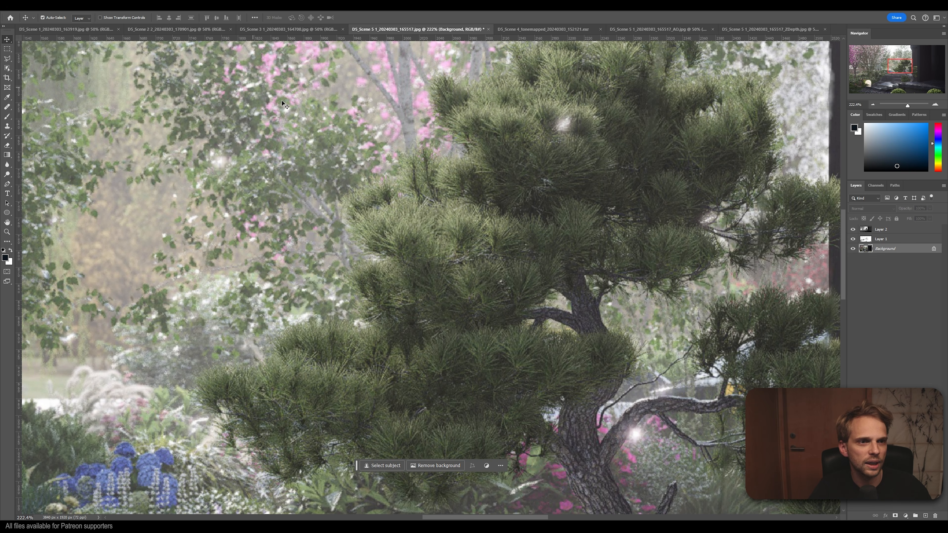
Step: Examine the whole softened render, select the depth layer and inspect the terrace edge and foreground shrub up close
{"action": "left_click", "coordinate": [876, 105]}
{"action": "left_click", "coordinate": [876, 105]}
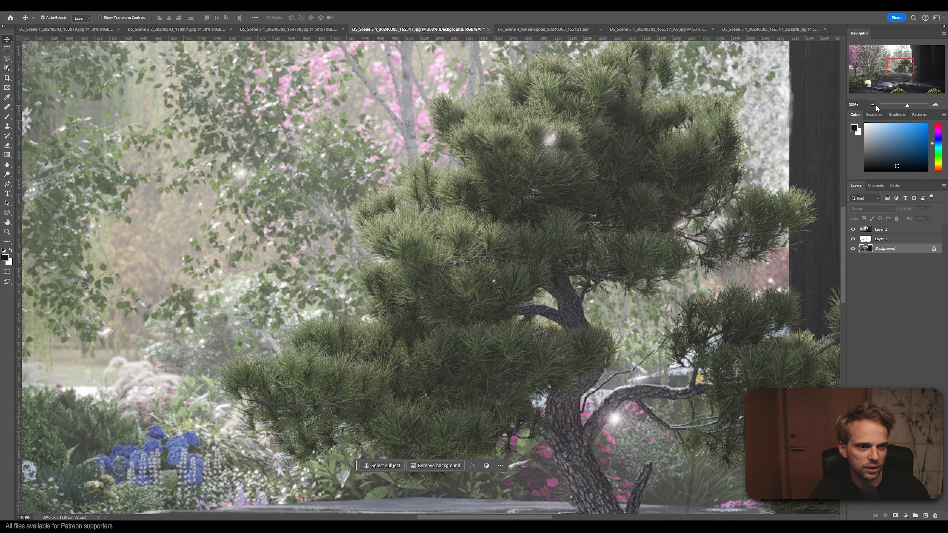
{"action": "left_click", "coordinate": [875, 105]}
{"action": "left_click", "coordinate": [875, 105]}
{"action": "left_click", "coordinate": [876, 105]}
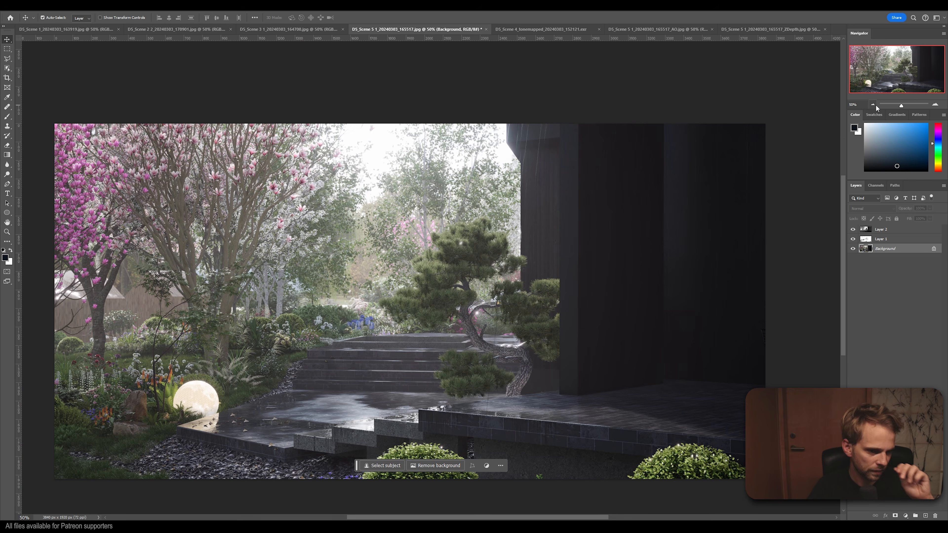
{"action": "left_click", "coordinate": [935, 106]}
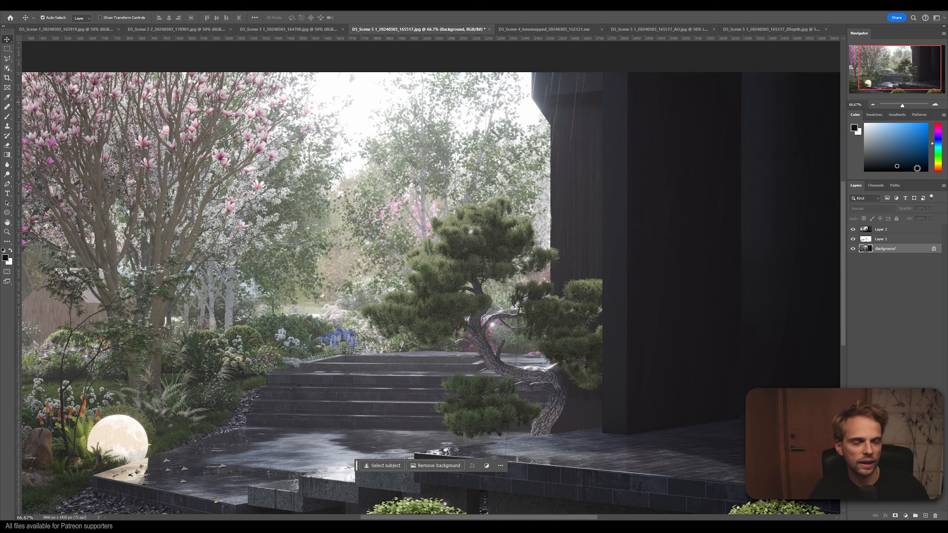
{"action": "left_click", "coordinate": [894, 230]}
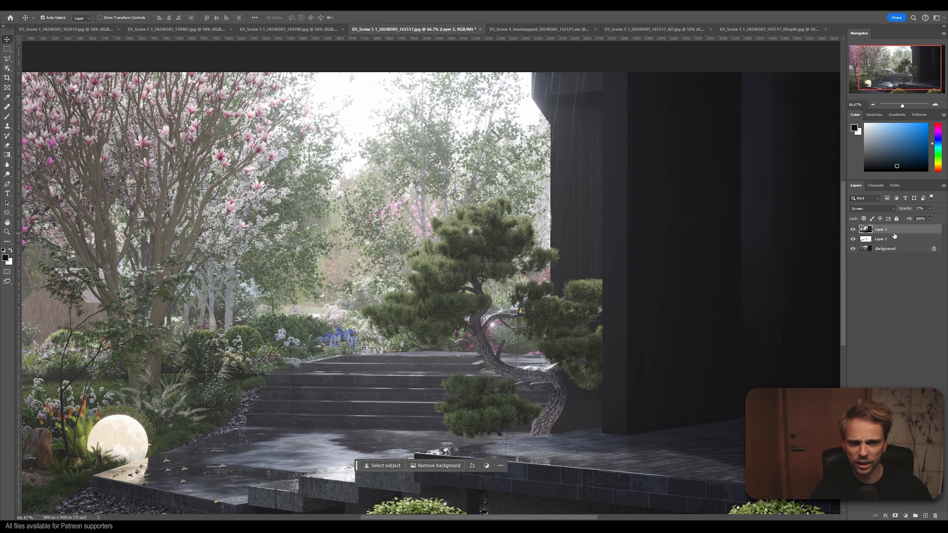
{"action": "left_click", "coordinate": [935, 105]}
{"action": "left_click", "coordinate": [936, 105]}
{"action": "left_click_drag", "start_coordinate": [900, 69], "coordinate": [900, 88]}
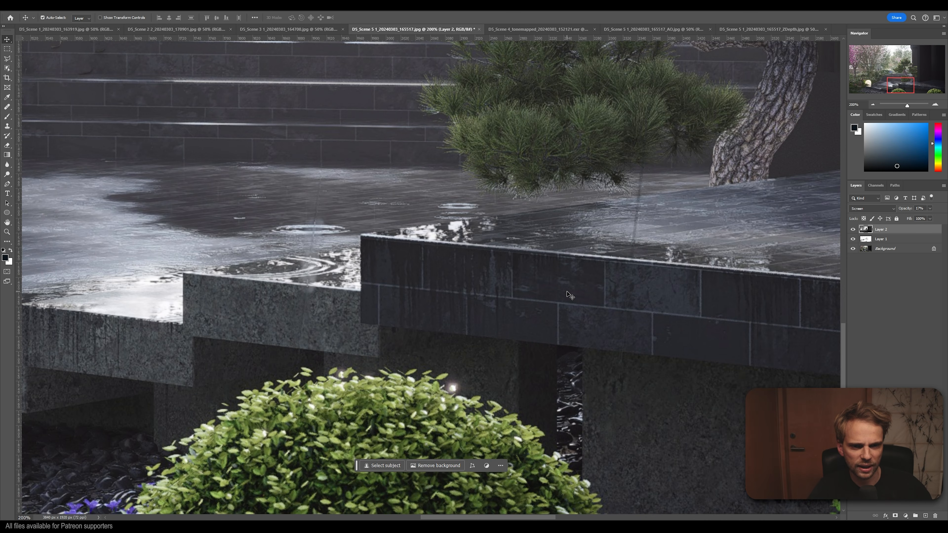
Step: Add a new layer above the depth layer and fill it with 50% gray
{"action": "left_click_drag", "start_coordinate": [902, 91], "coordinate": [897, 72]}
{"action": "scroll", "coordinate": [649, 299], "scroll_direction": "down", "scroll_amount": 6}
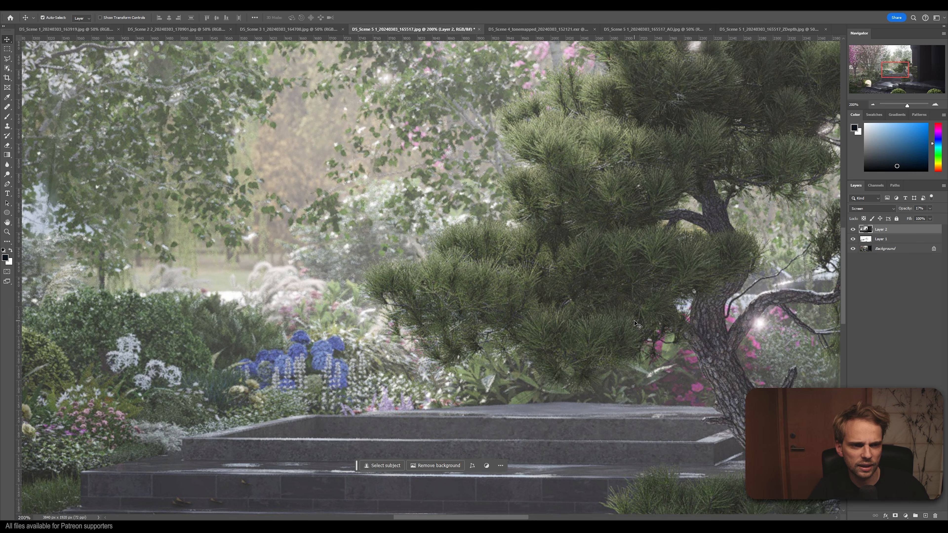
{"action": "scroll", "coordinate": [637, 325], "scroll_direction": "down", "scroll_amount": 1}
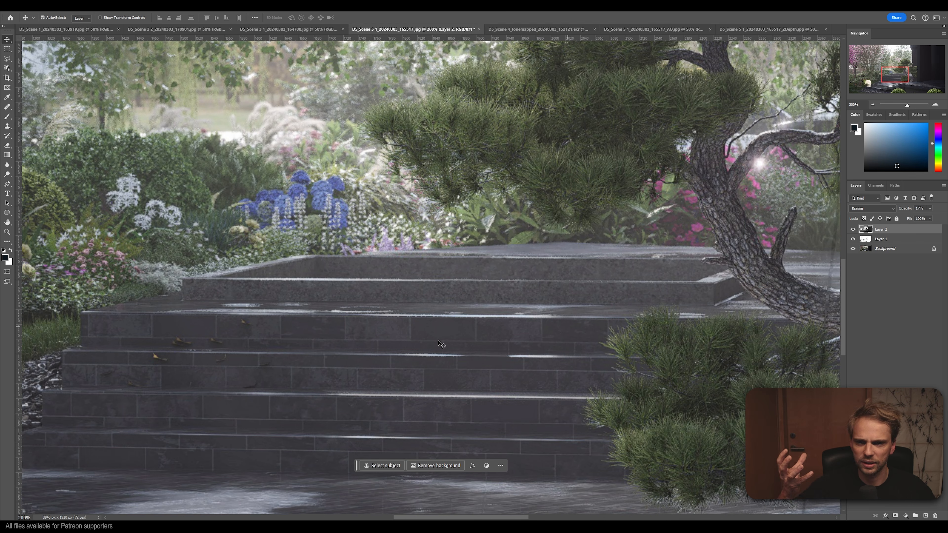
{"action": "left_click_drag", "start_coordinate": [896, 75], "coordinate": [916, 85]}
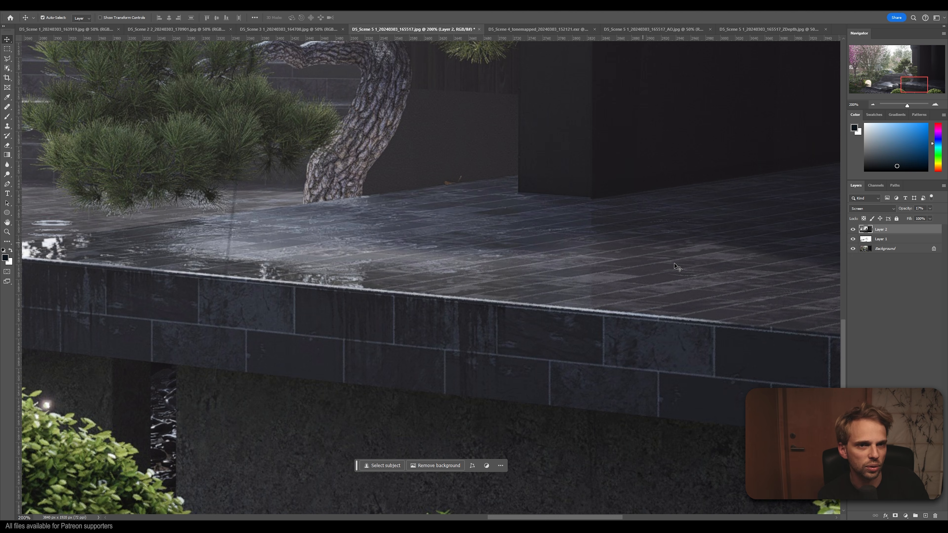
{"action": "left_click", "coordinate": [925, 516]}
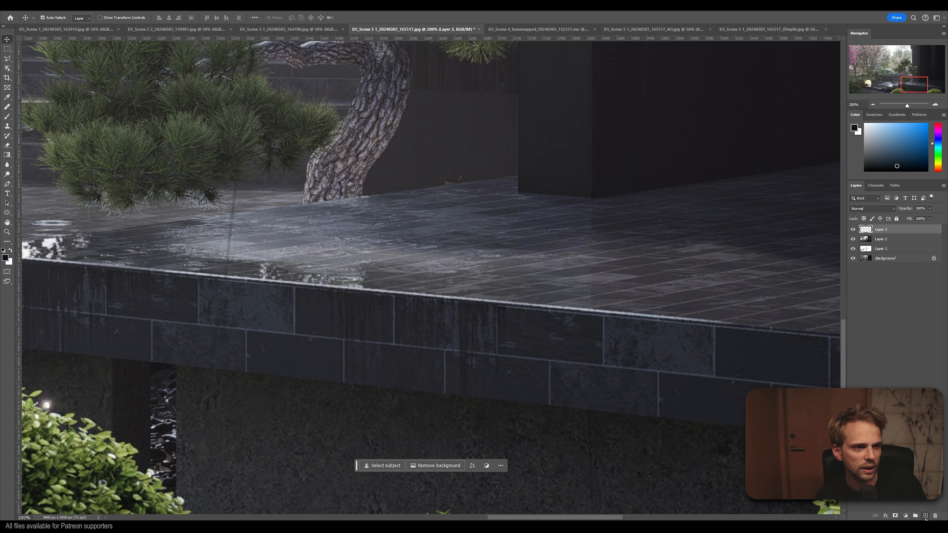
{"action": "key", "text": "shift+F5"}
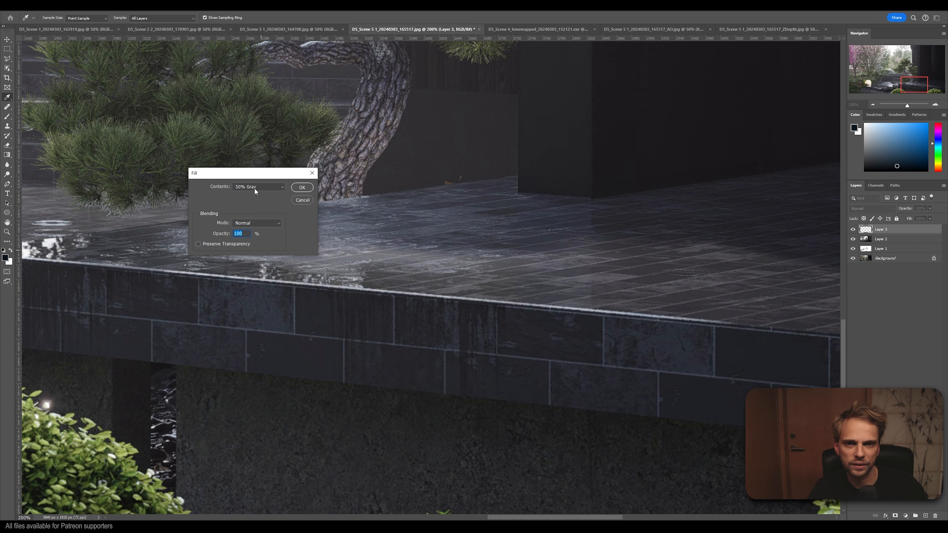
{"action": "left_click", "coordinate": [301, 188]}
{"action": "key", "text": "v"}
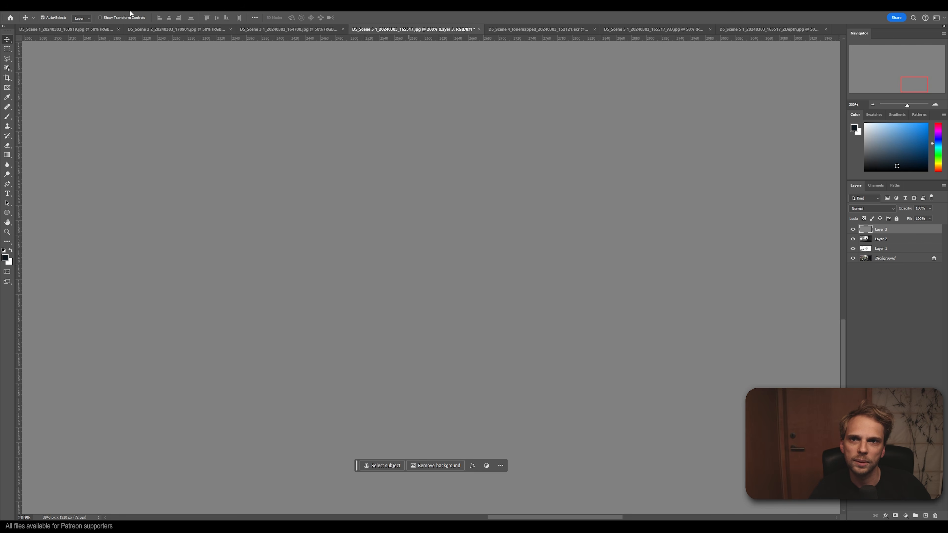
Step: Add 3% Gaussian monochromatic noise to the gray layer
{"action": "left_click", "coordinate": [105, 11]}
{"action": "mouse_move", "coordinate": [157, 121]}
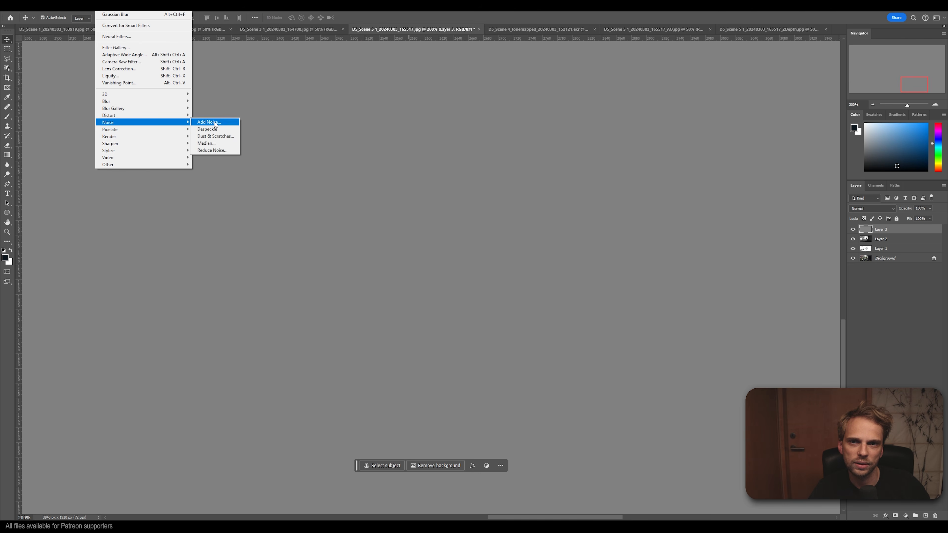
{"action": "left_click", "coordinate": [214, 121]}
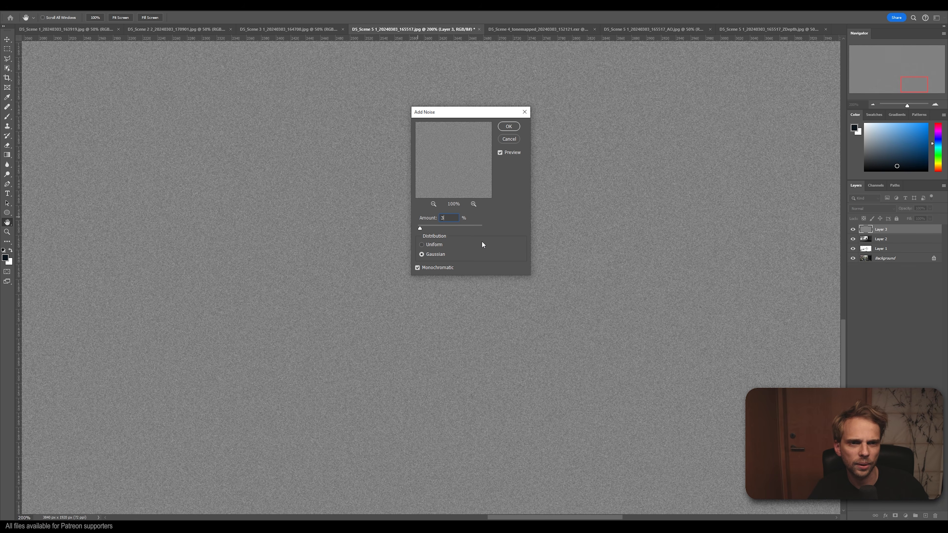
{"action": "left_click", "coordinate": [508, 127]}
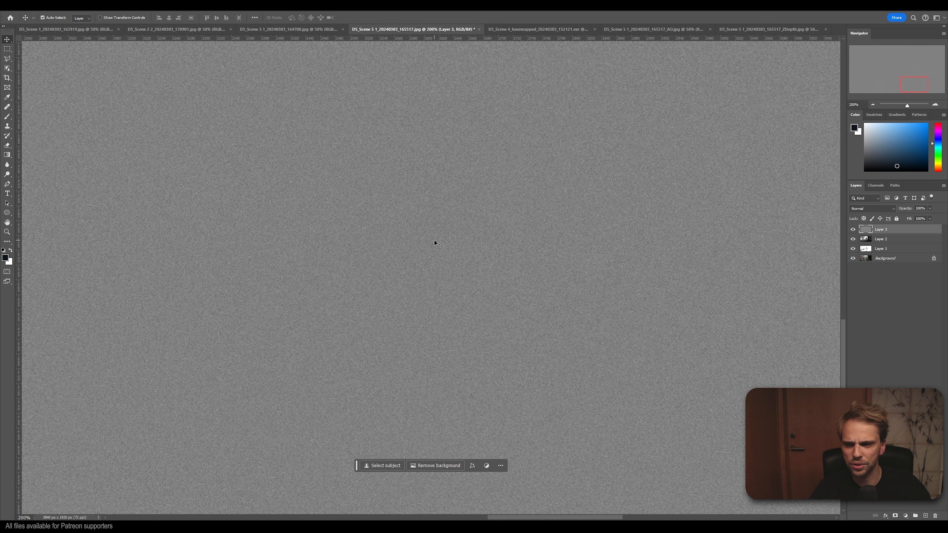
Step: Soften the noise layer with a Gaussian Blur of 0.2 pixels radius and set its blend mode to Overlay
{"action": "left_click", "coordinate": [102, 5]}
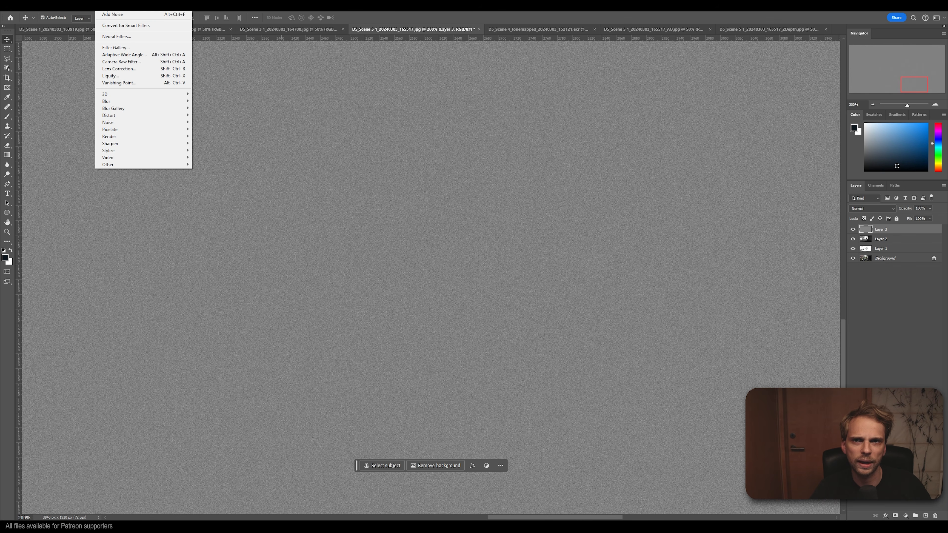
{"action": "mouse_move", "coordinate": [113, 106]}
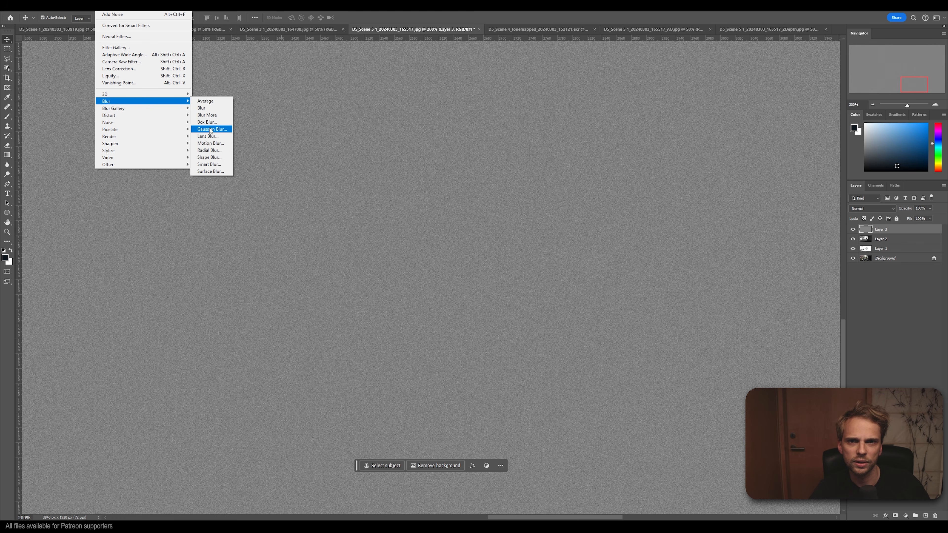
{"action": "left_click", "coordinate": [209, 129]}
{"action": "left_click", "coordinate": [183, 175]}
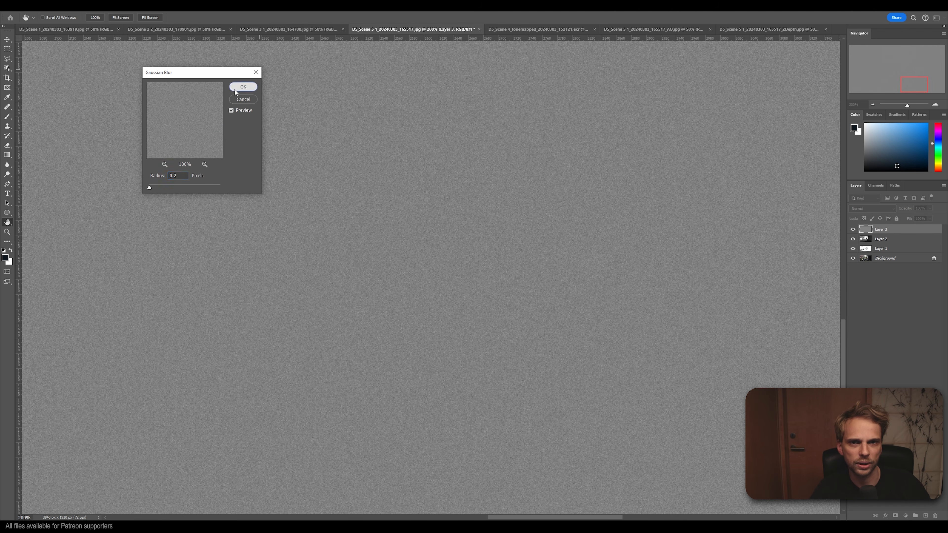
{"action": "left_click", "coordinate": [243, 86]}
{"action": "left_click", "coordinate": [865, 209]}
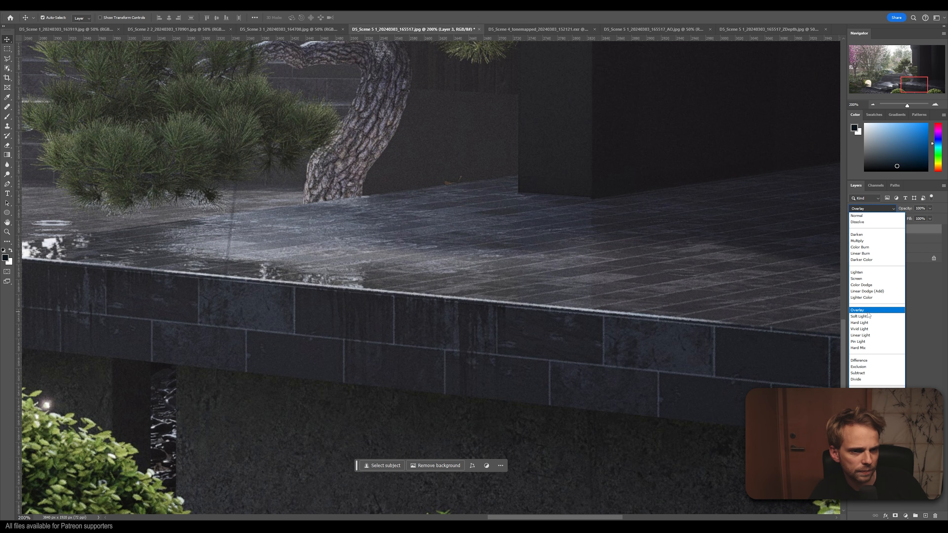
{"action": "left_click", "coordinate": [867, 310]}
Step: Compare the terrace and dark wall up close with the noise layer hidden and shown, and review the whole render
{"action": "left_click", "coordinate": [854, 230]}
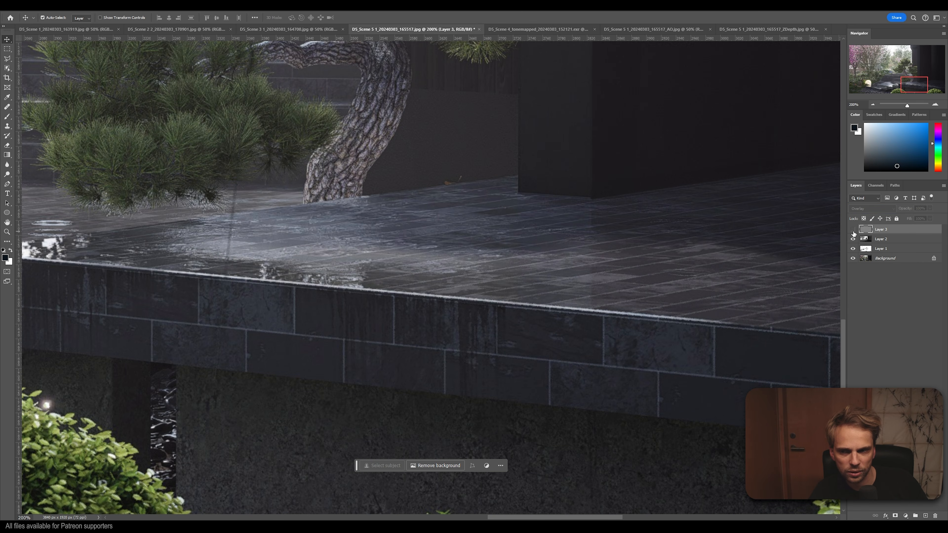
{"action": "left_click", "coordinate": [853, 229]}
{"action": "left_click", "coordinate": [853, 229]}
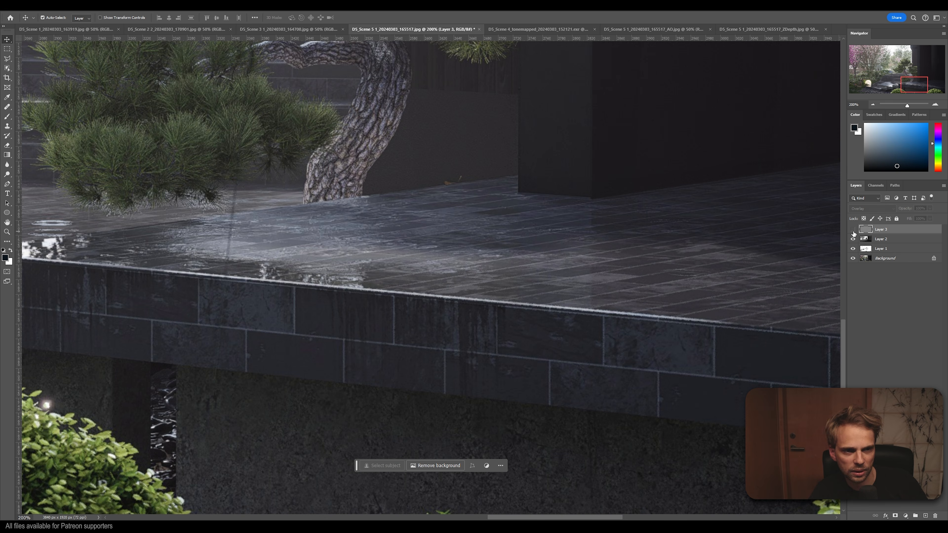
{"action": "left_click_drag", "start_coordinate": [907, 82], "coordinate": [913, 61]}
{"action": "left_click", "coordinate": [936, 102]}
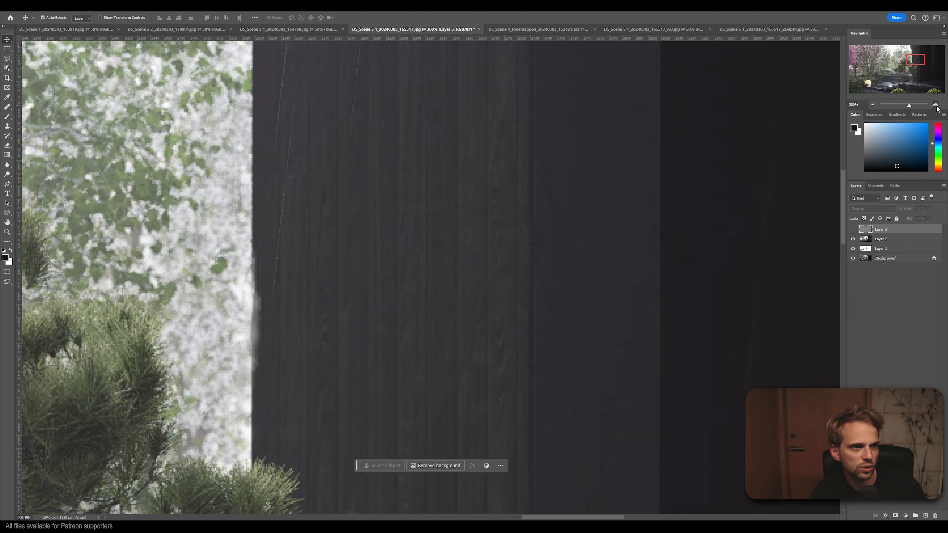
{"action": "left_click", "coordinate": [852, 229]}
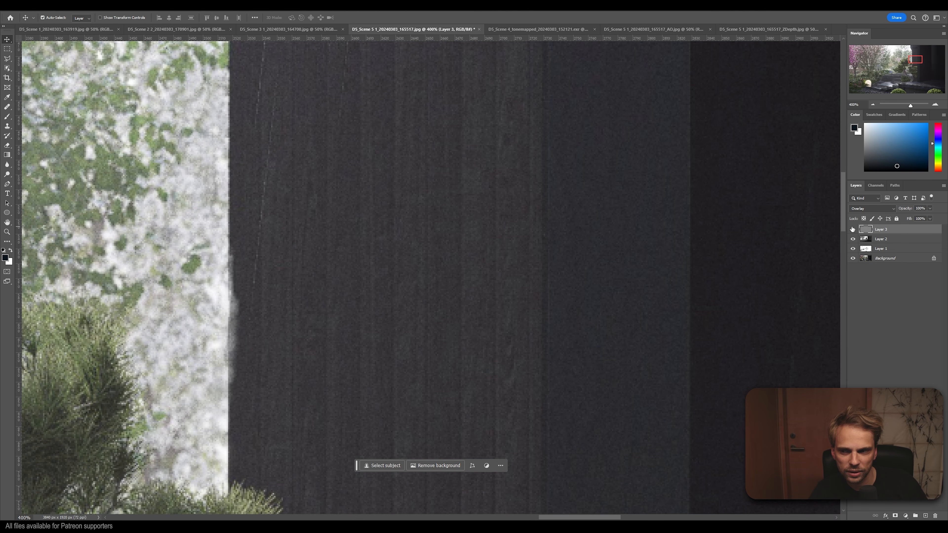
{"action": "left_click", "coordinate": [852, 229]}
{"action": "left_click", "coordinate": [853, 229]}
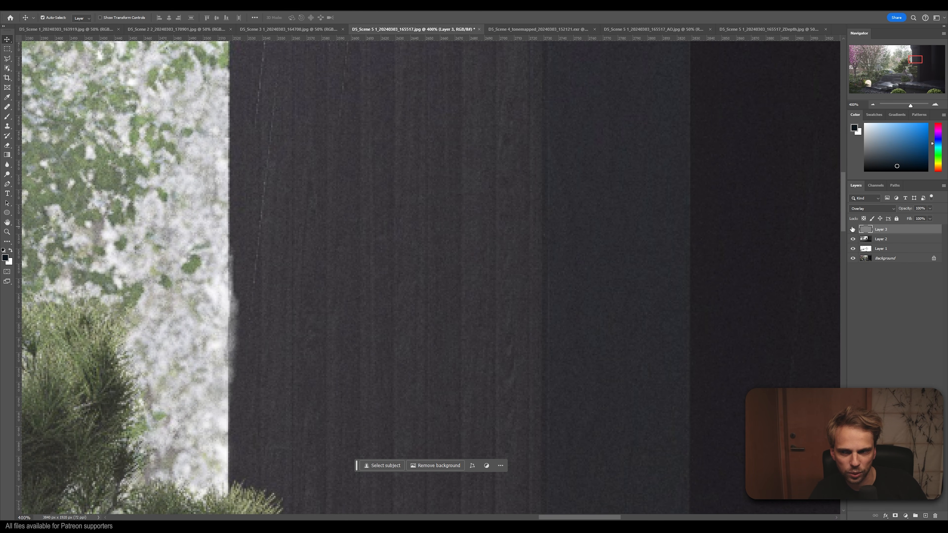
{"action": "left_click", "coordinate": [853, 229]}
{"action": "left_click", "coordinate": [852, 229]}
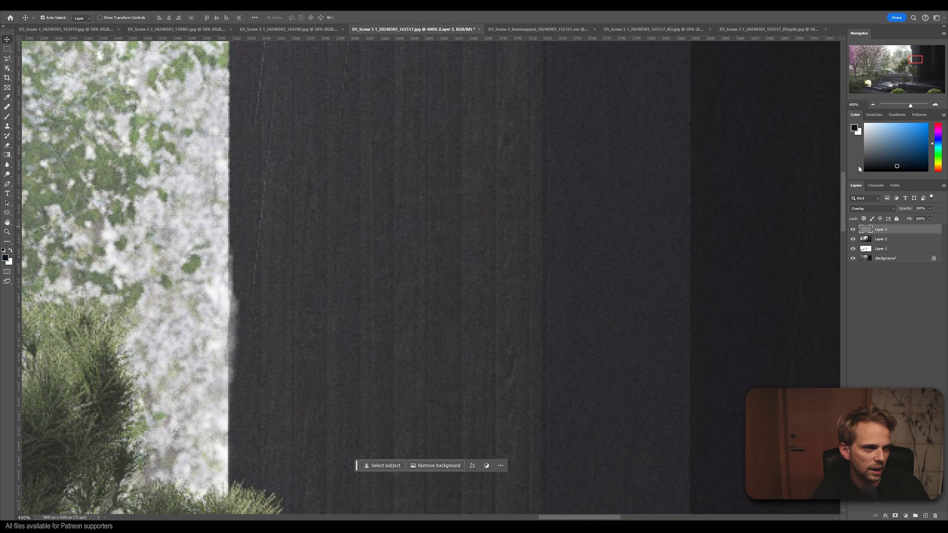
{"action": "left_click", "coordinate": [873, 104]}
{"action": "left_click", "coordinate": [872, 105]}
{"action": "left_click", "coordinate": [873, 104]}
{"action": "left_click", "coordinate": [872, 105]}
{"action": "left_click", "coordinate": [872, 105]}
{"action": "left_click_drag", "start_coordinate": [898, 61], "coordinate": [887, 66]}
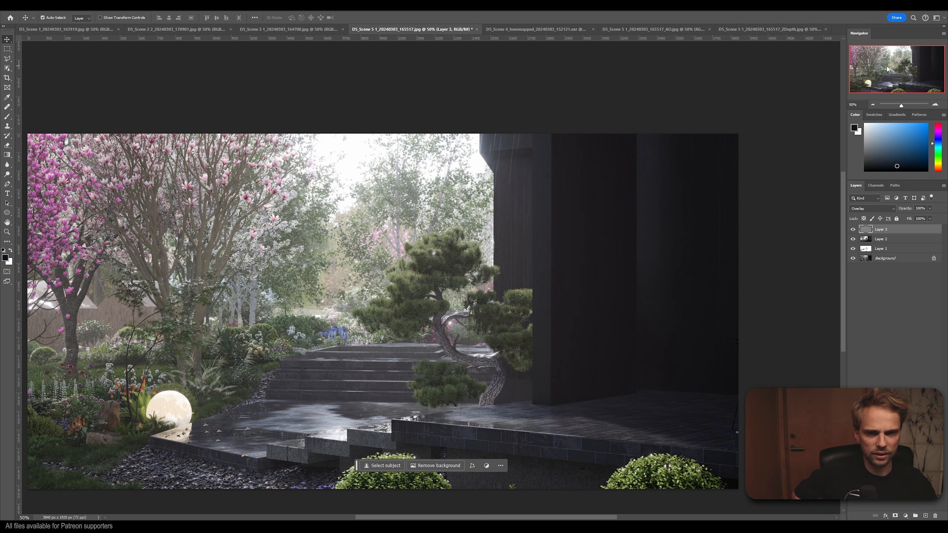
{"action": "left_click", "coordinate": [873, 105]}
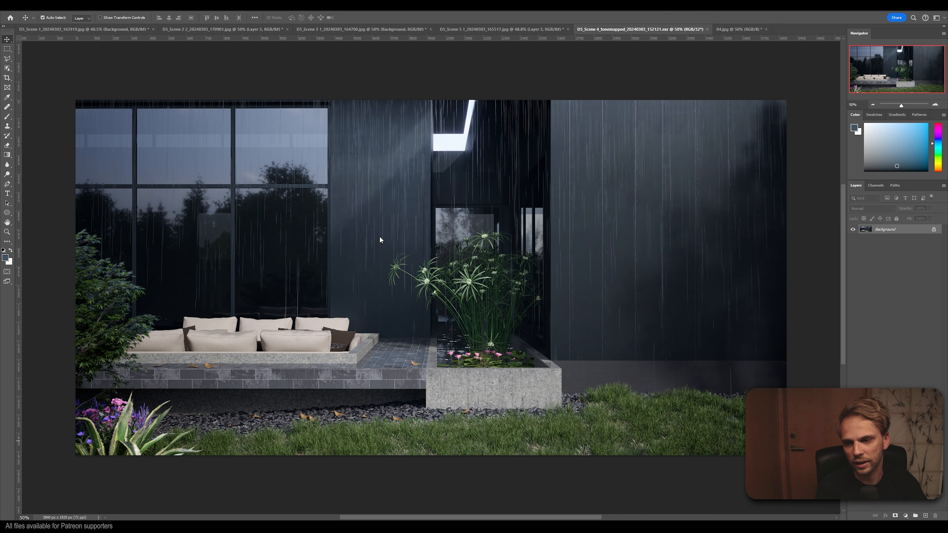
Step: Open the Scene 4 render in the Camera Raw Filter and set exposure to about +0.85, contrast +16, highlights +36 and shadows -34
{"action": "left_click", "coordinate": [106, 11]}
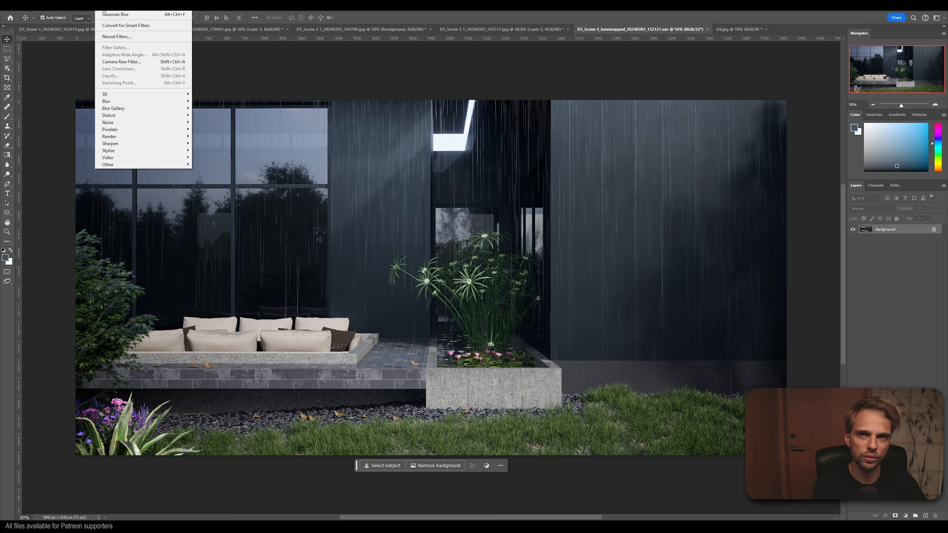
{"action": "left_click", "coordinate": [150, 63]}
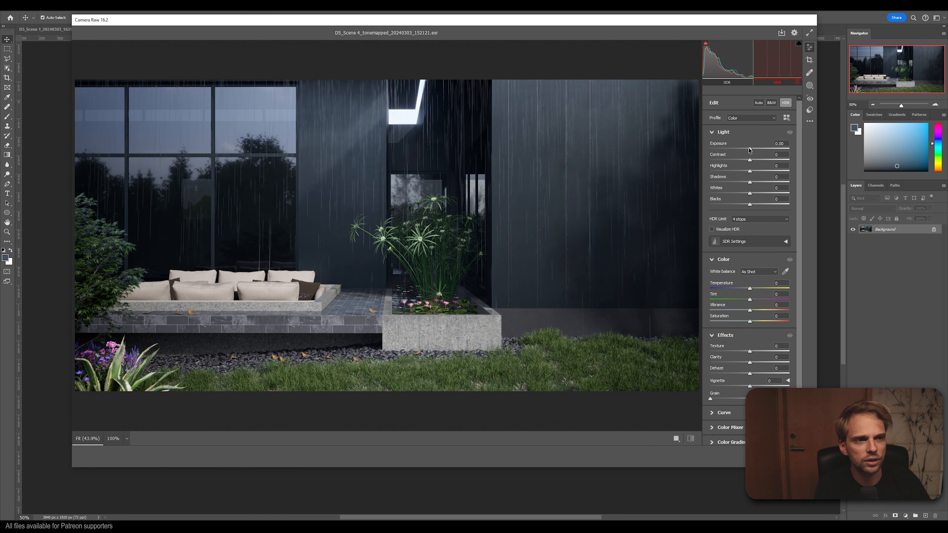
{"action": "left_click_drag", "start_coordinate": [750, 149], "coordinate": [753, 148]}
{"action": "mouse_move", "coordinate": [750, 160]}
{"action": "left_mouse_down"}
{"action": "mouse_move", "coordinate": [755, 150]}
{"action": "mouse_move", "coordinate": [764, 171]}
{"action": "mouse_move", "coordinate": [753, 149]}
{"action": "left_mouse_up"}
{"action": "left_click_drag", "start_coordinate": [750, 182], "coordinate": [737, 182]}
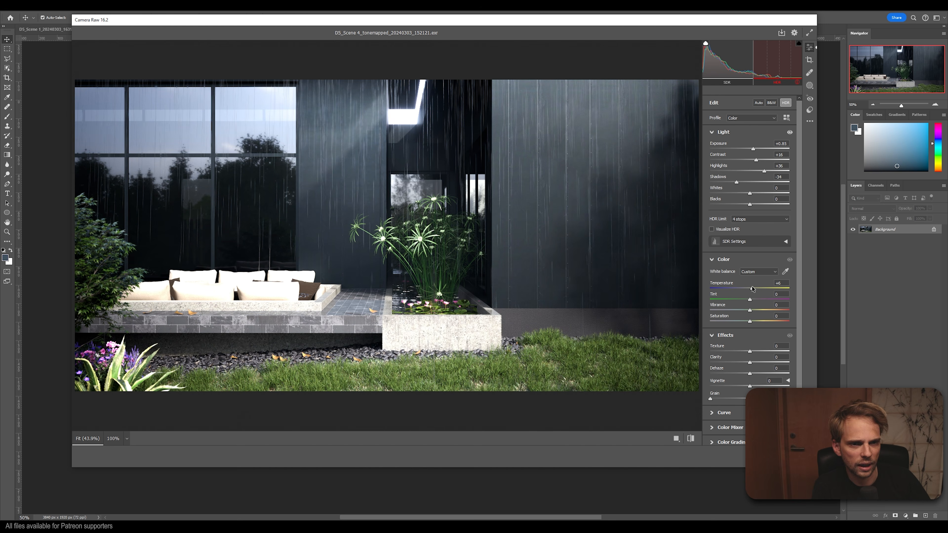
Step: Set the Camera Raw temperature to +11, tint -7 and vibrance -6, and add a vignette of -21 and grain of 29
{"action": "left_click_drag", "start_coordinate": [750, 288], "coordinate": [748, 310]}
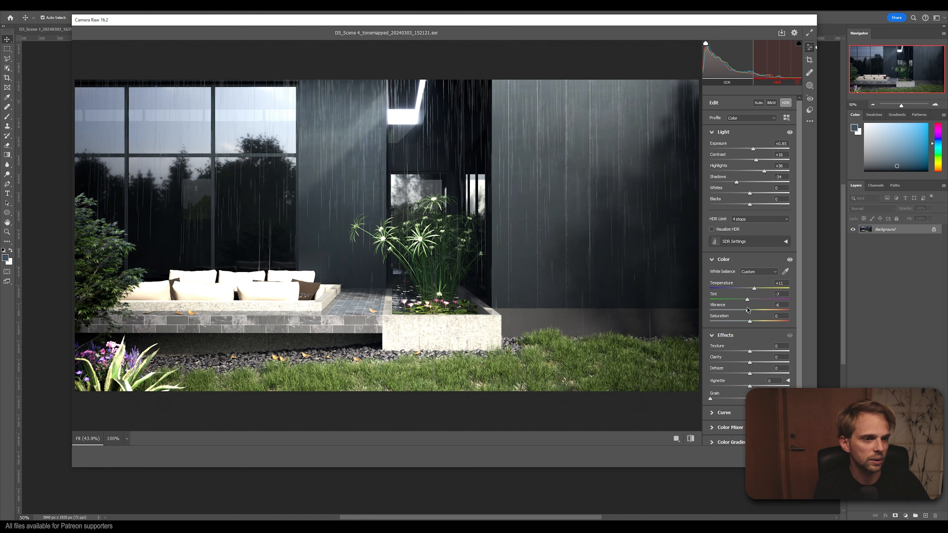
{"action": "scroll", "coordinate": [753, 342], "scroll_direction": "down", "scroll_amount": 2}
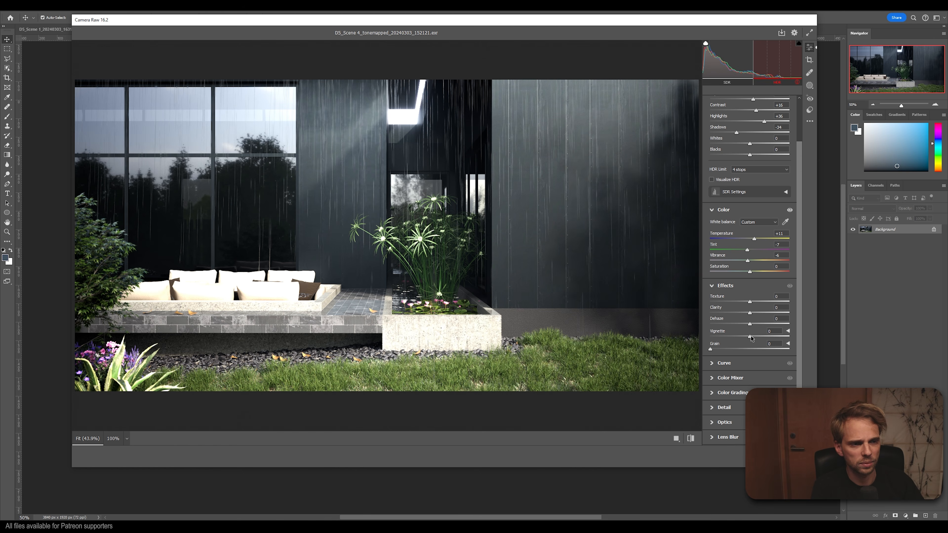
{"action": "left_click_drag", "start_coordinate": [750, 337], "coordinate": [742, 338]}
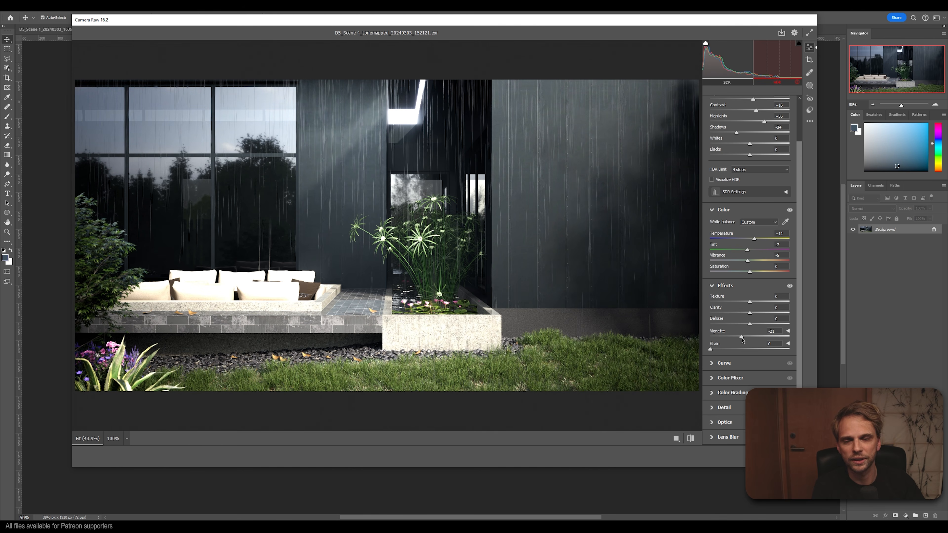
{"action": "left_click_drag", "start_coordinate": [726, 351], "coordinate": [733, 349]}
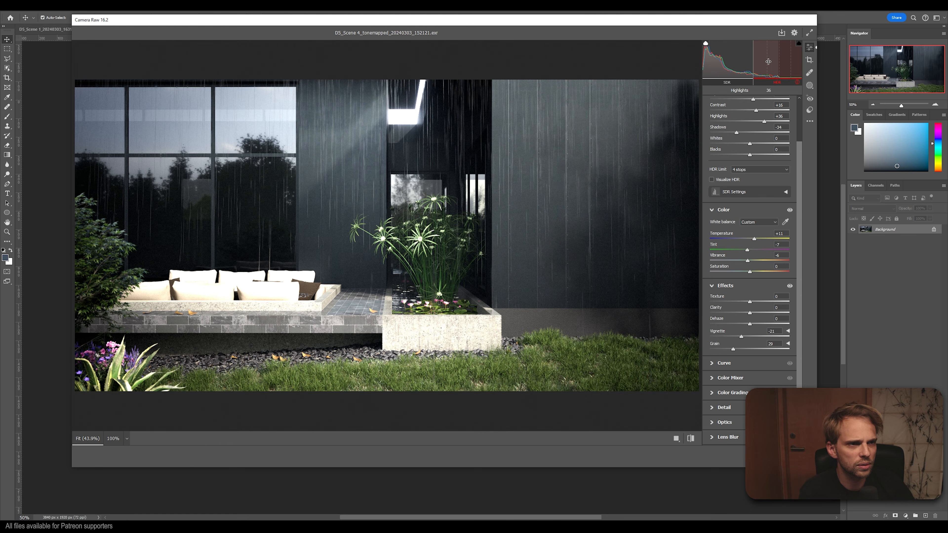
Step: Reduce the highlights to -46 and apply the Camera Raw adjustments to the Scene 4 render
{"action": "left_click_drag", "start_coordinate": [768, 62], "coordinate": [747, 70]}
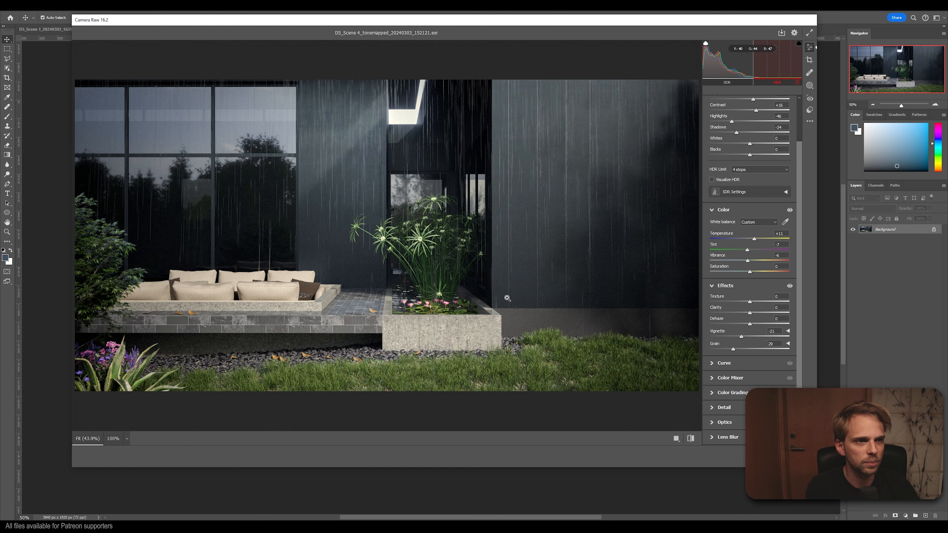
{"action": "left_click", "coordinate": [725, 458]}
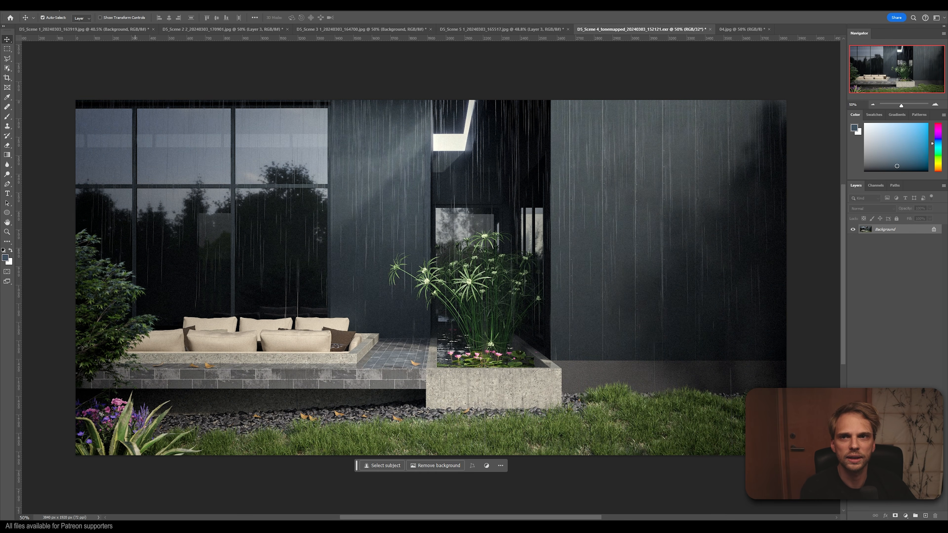
Step: Convert the Scene 4 render to 8 Bits/Channel, using Exposure and Gamma as the HDR Toning method
{"action": "left_click", "coordinate": [27, 7]}
{"action": "mouse_move", "coordinate": [41, 7]}
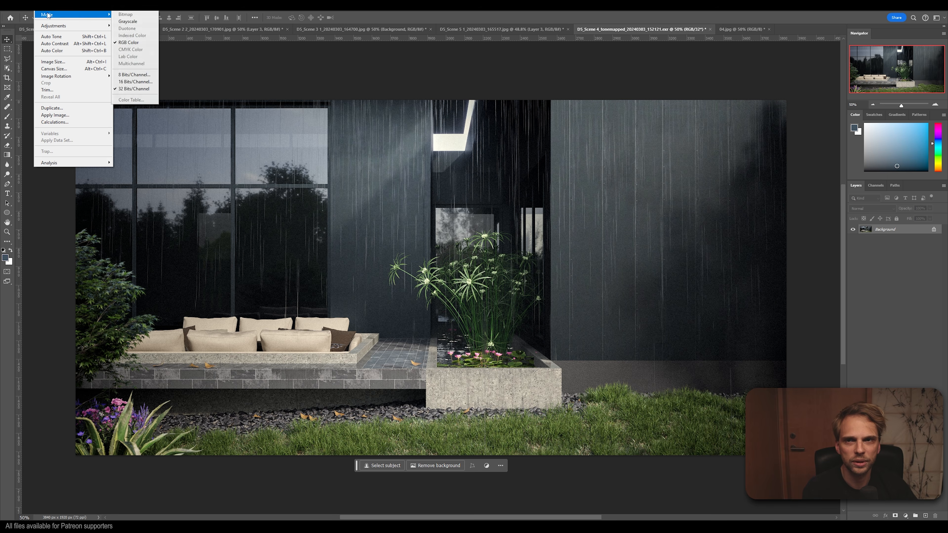
{"action": "left_click", "coordinate": [128, 74]}
{"action": "left_click", "coordinate": [185, 103]}
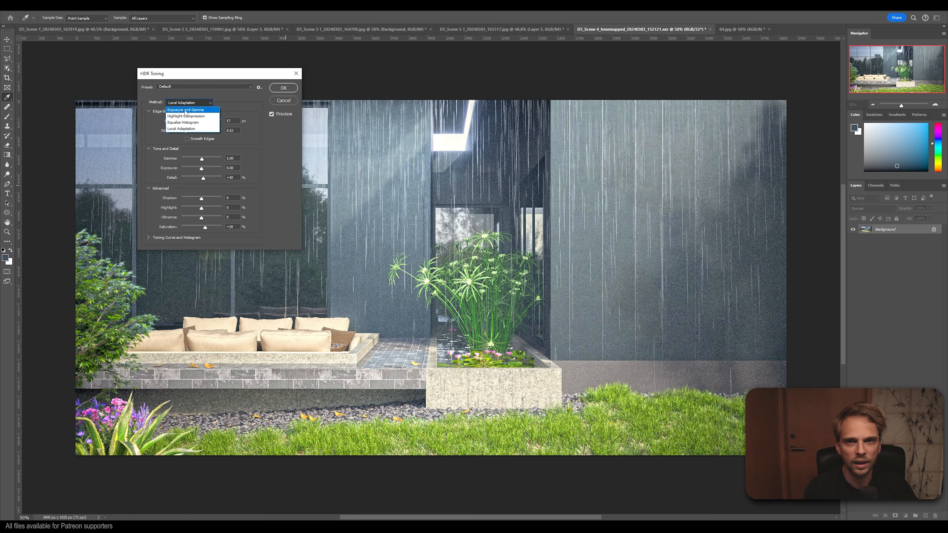
{"action": "left_click", "coordinate": [184, 106]}
{"action": "left_click", "coordinate": [283, 87]}
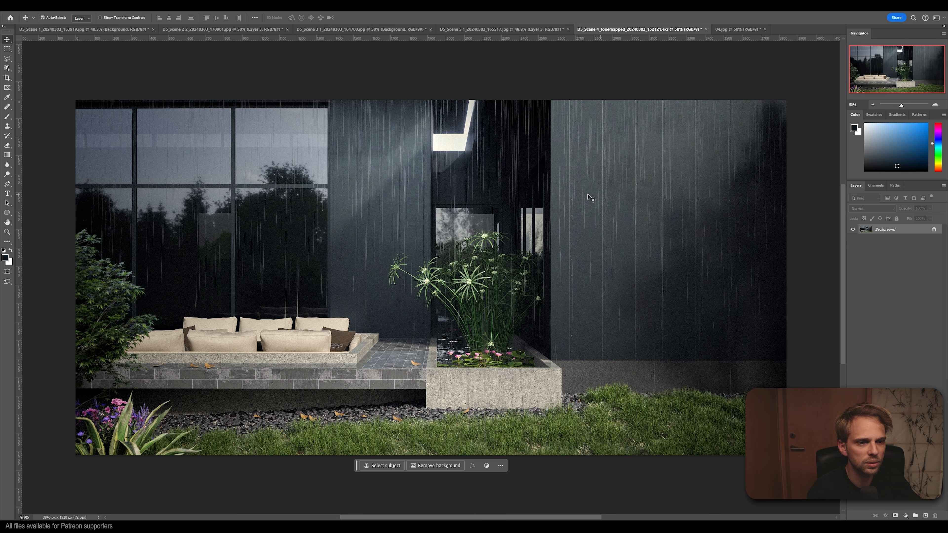
Step: Switch to the Dodge tool and soften the Scene 4 render with a Gaussian Blur of 0.3 pixels radius
{"action": "key", "text": "o"}
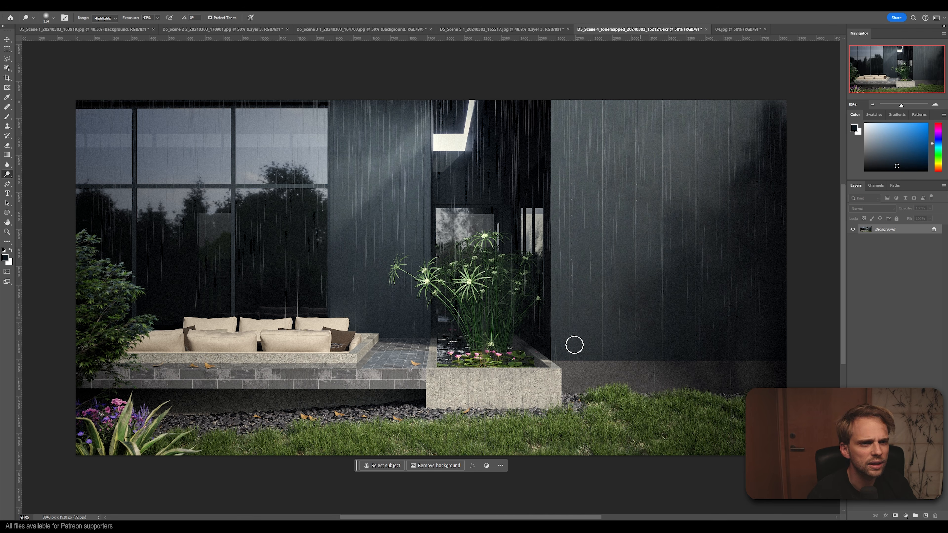
{"action": "left_click", "coordinate": [935, 105]}
{"action": "left_click", "coordinate": [935, 105]}
{"action": "left_click_drag", "start_coordinate": [909, 69], "coordinate": [888, 76]}
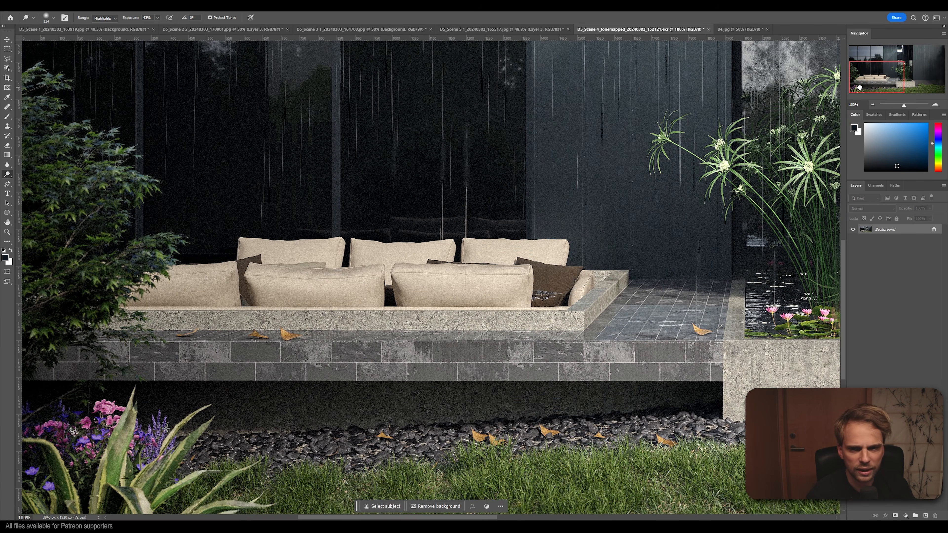
{"action": "left_click", "coordinate": [101, 7]}
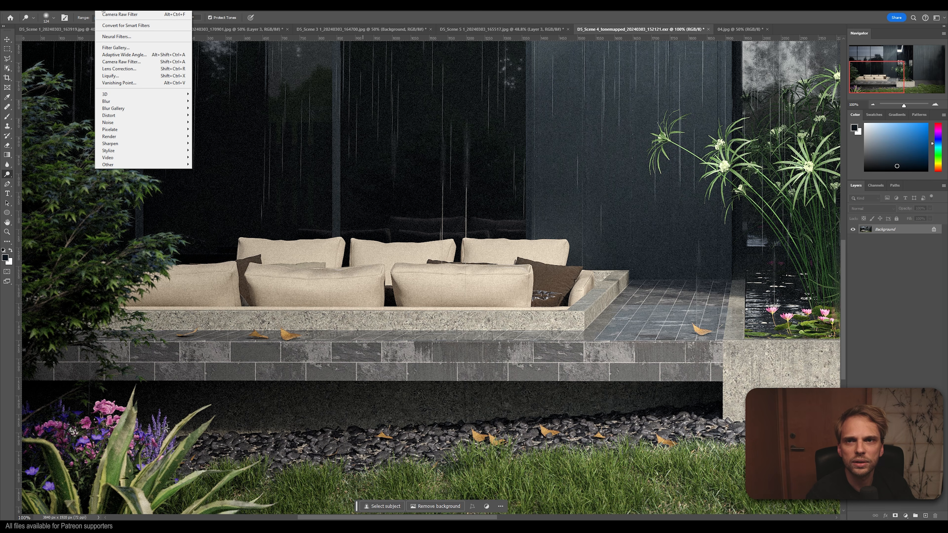
{"action": "mouse_move", "coordinate": [138, 101]}
{"action": "left_click", "coordinate": [212, 129]}
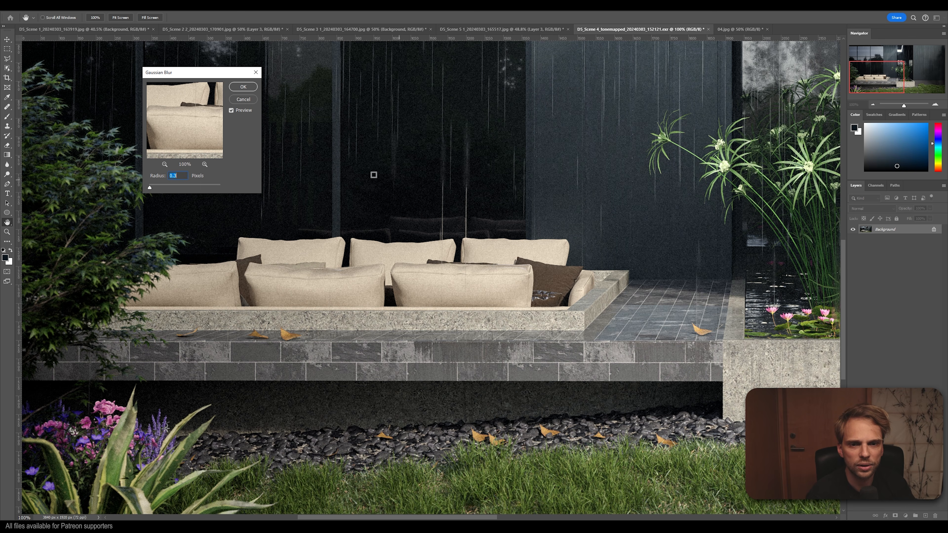
{"action": "left_click", "coordinate": [243, 86]}
{"action": "key", "text": "o"}
{"action": "left_click", "coordinate": [874, 105]}
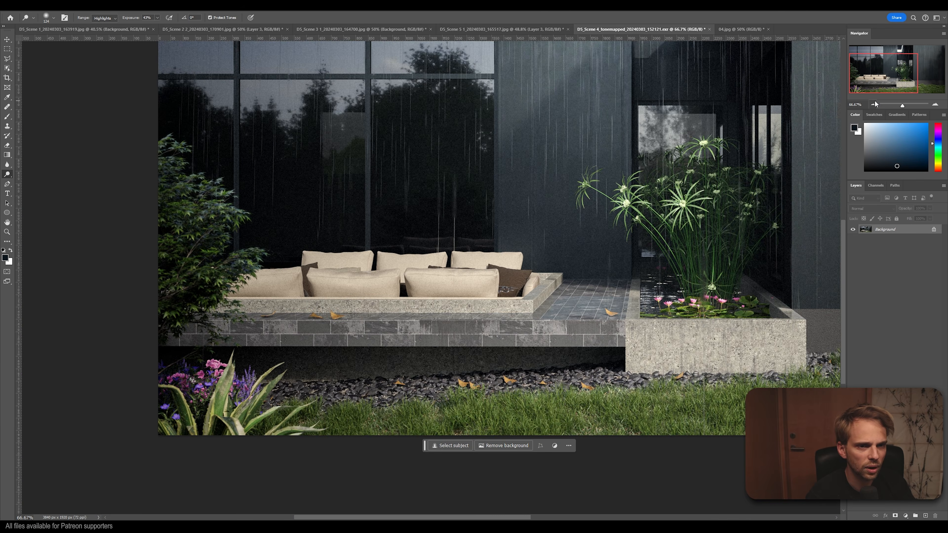
{"action": "left_click", "coordinate": [874, 105]}
{"action": "left_click_drag", "start_coordinate": [879, 83], "coordinate": [898, 75]}
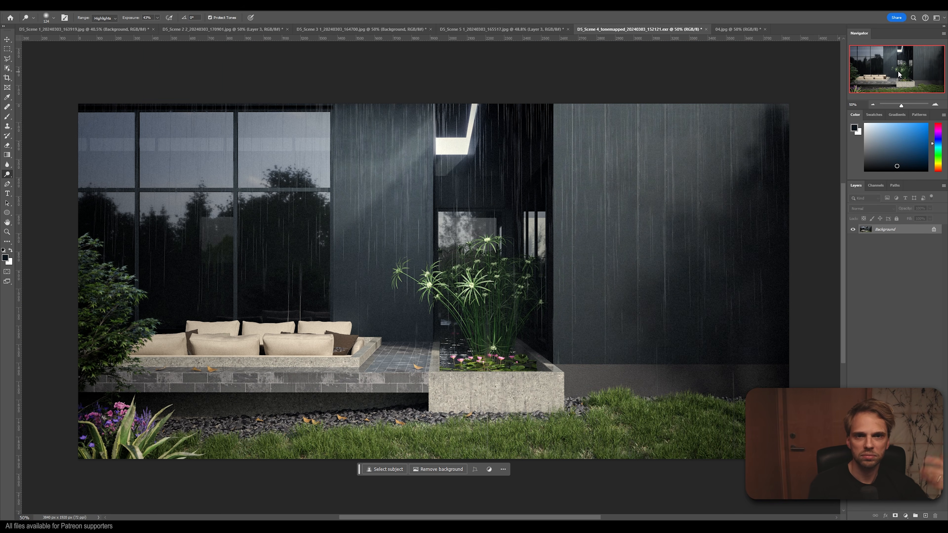